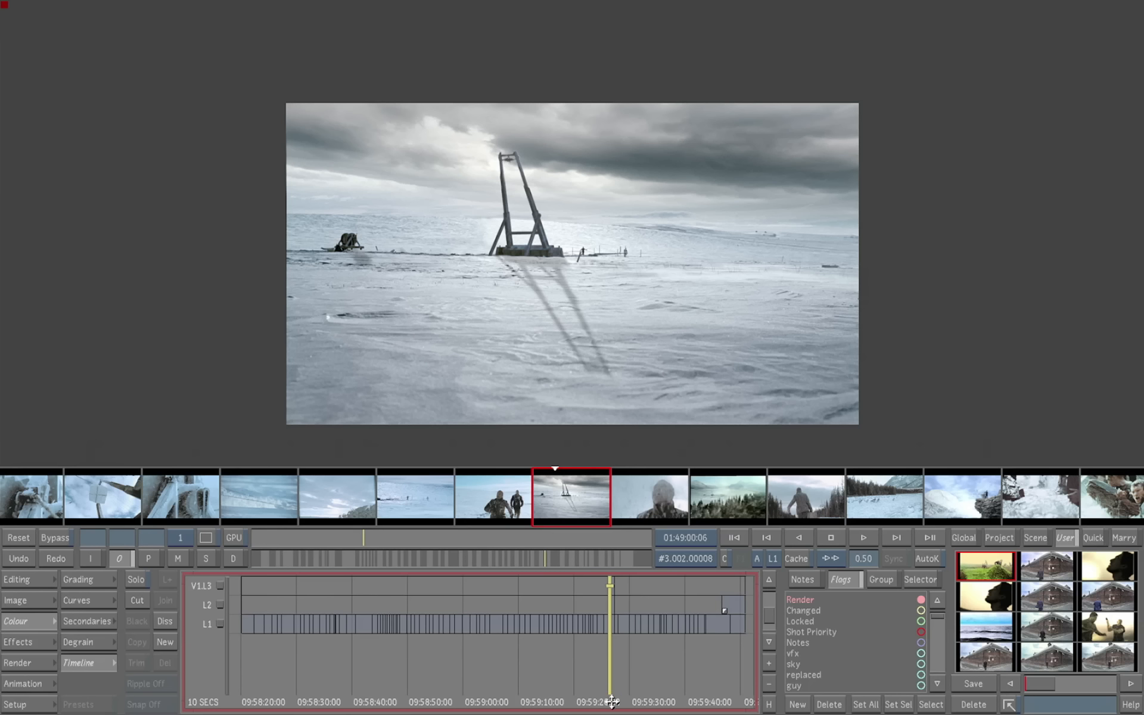
Step: Open the primary Grading controls and examine the look of the neighbouring snow, forest and river shots one by one
drag(612, 702, 610, 677)
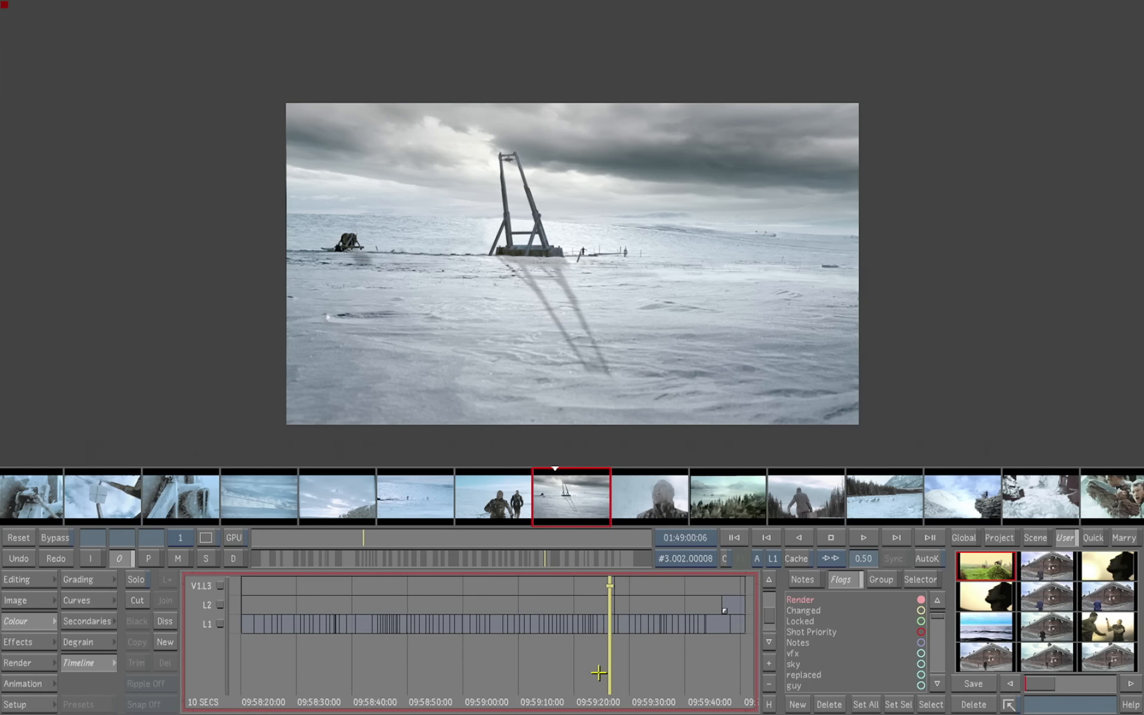
click(88, 579)
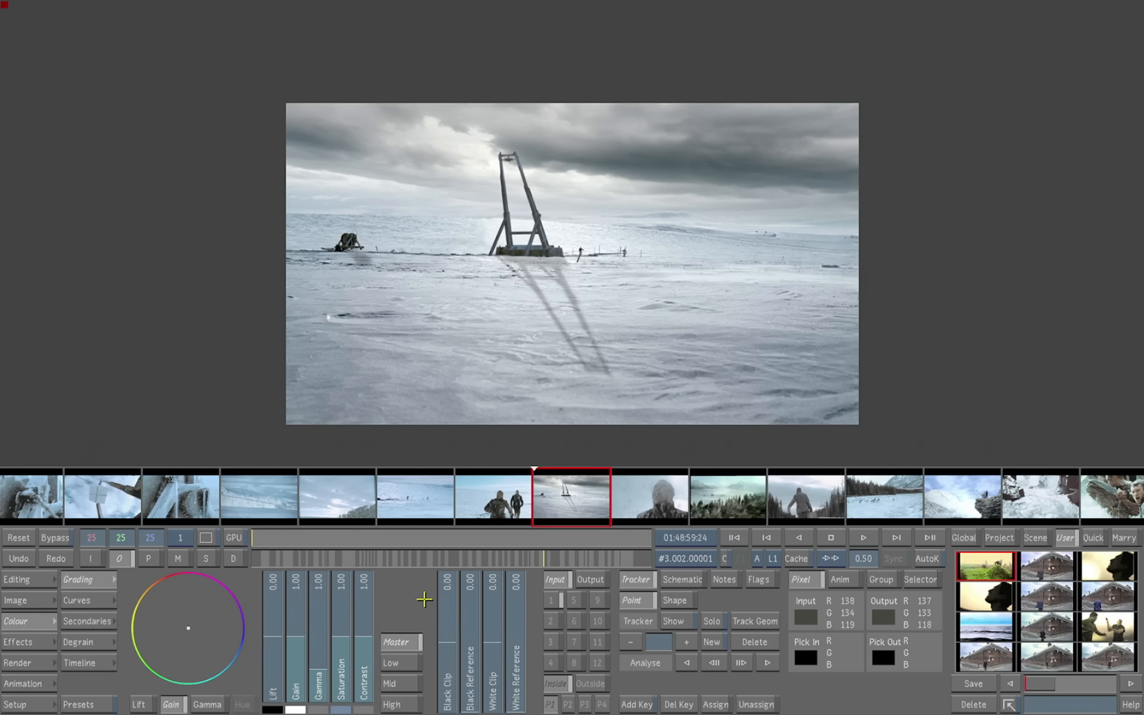
key(Up)
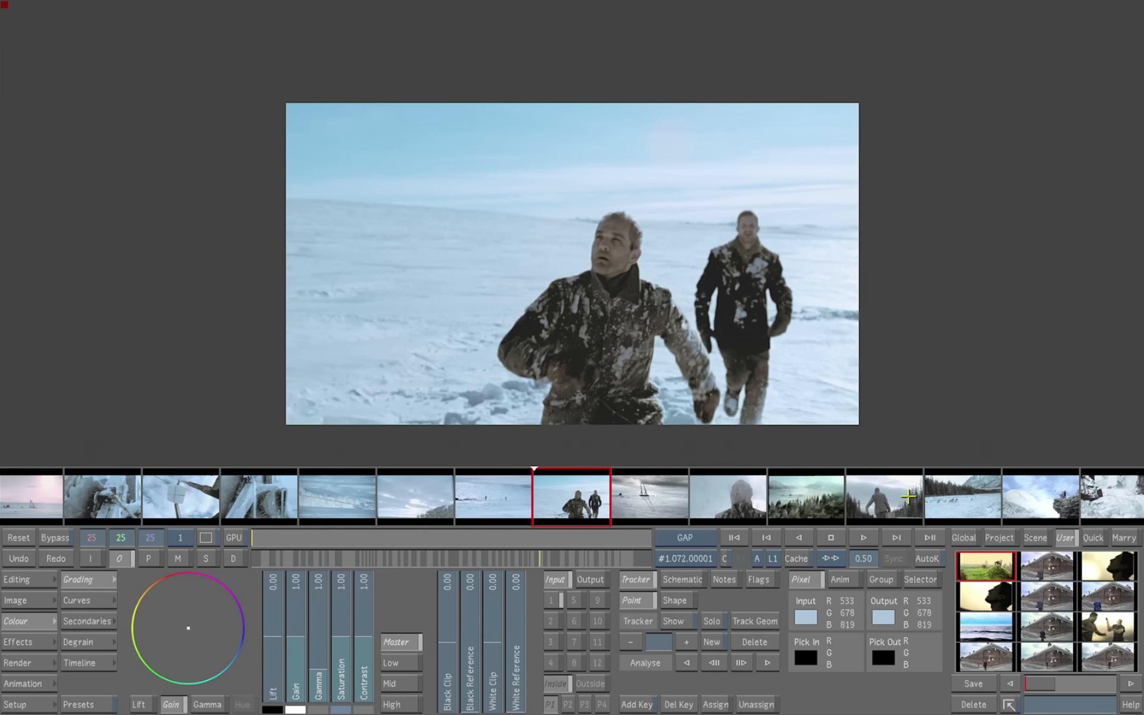
click(880, 495)
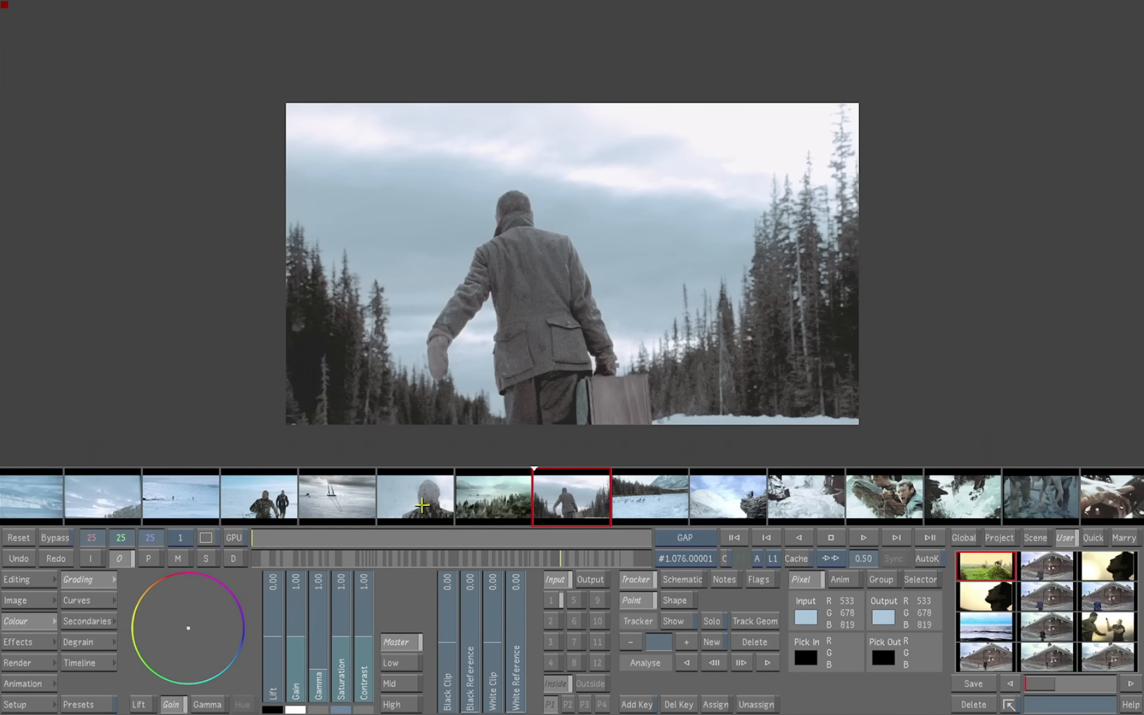
click(422, 504)
click(320, 508)
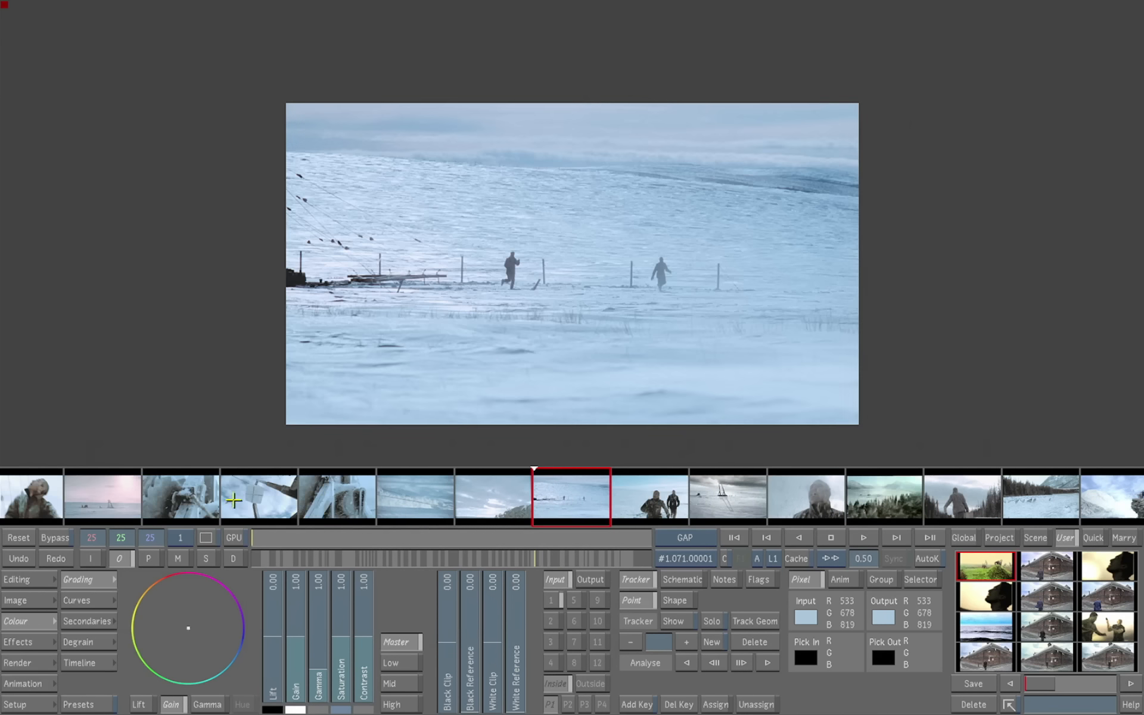
click(256, 505)
drag(278, 533, 255, 529)
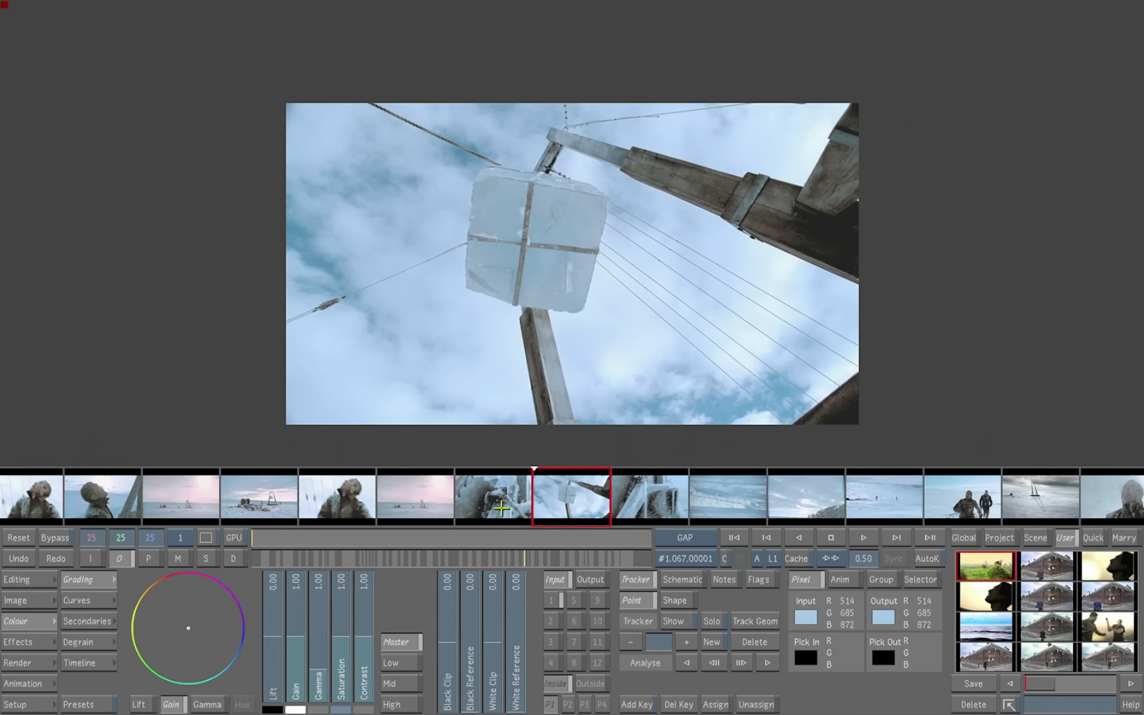
click(1021, 493)
click(1101, 495)
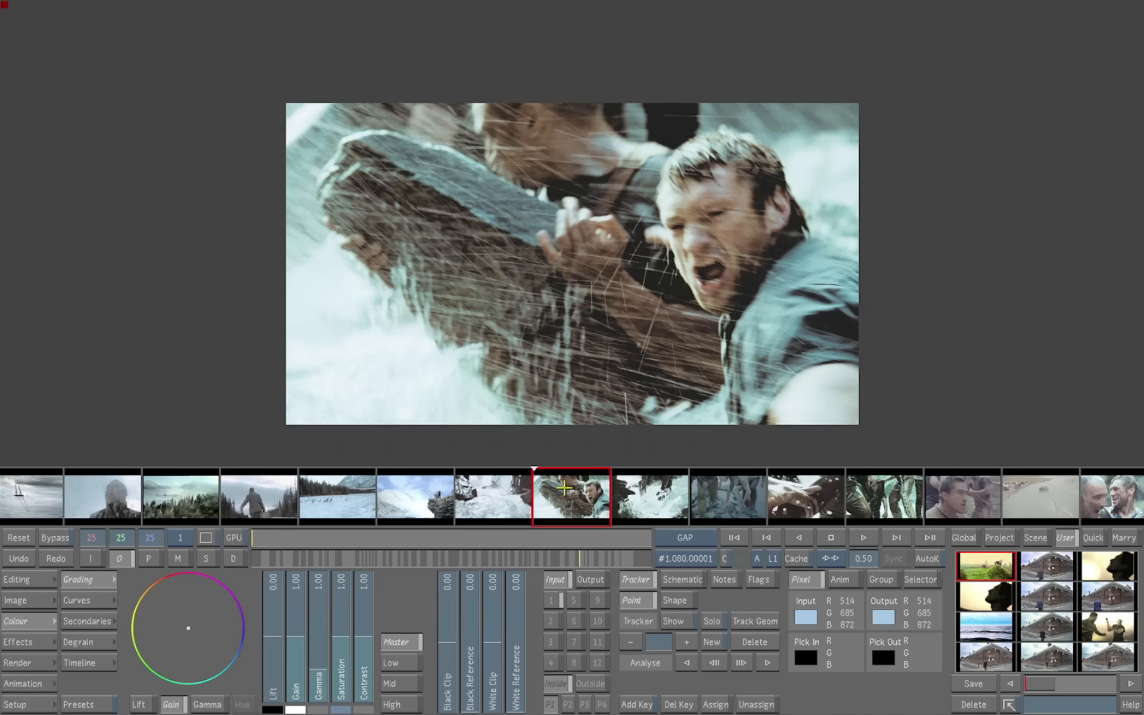
click(954, 505)
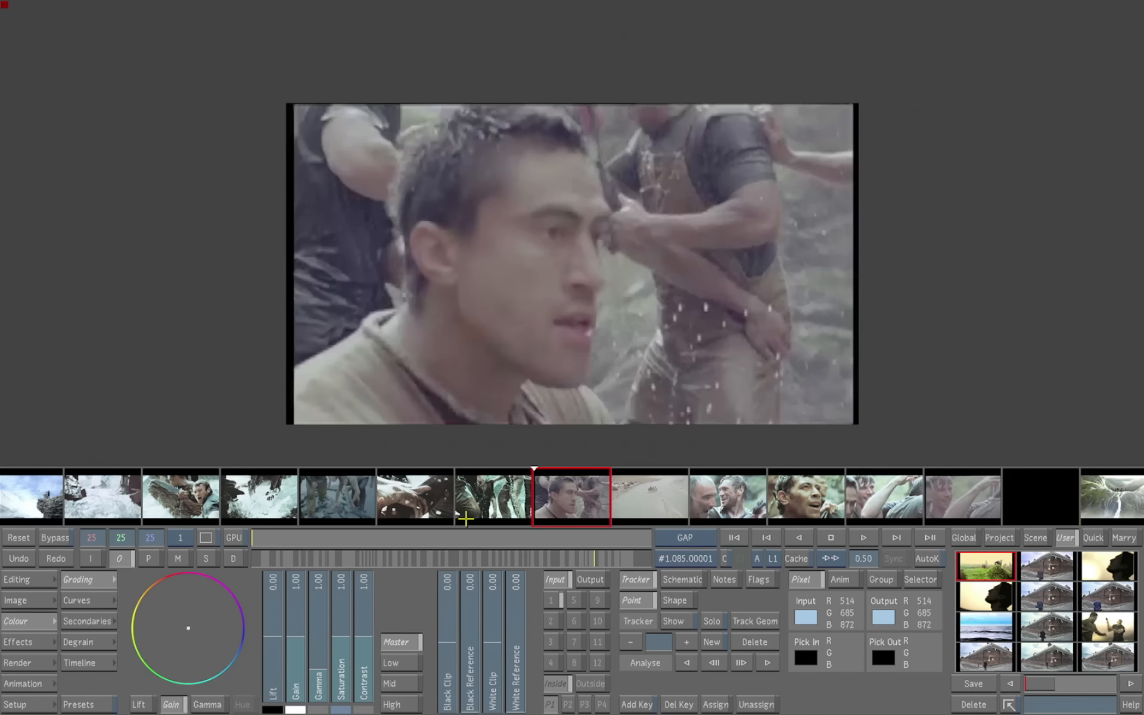
click(465, 517)
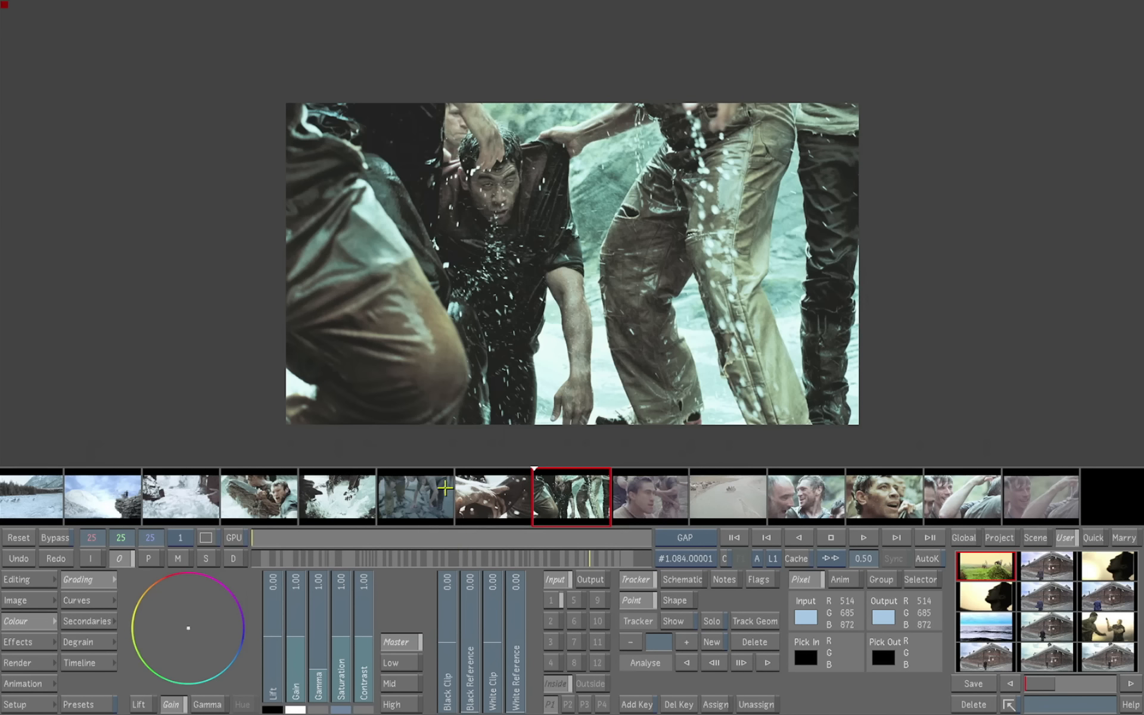
drag(269, 543, 244, 542)
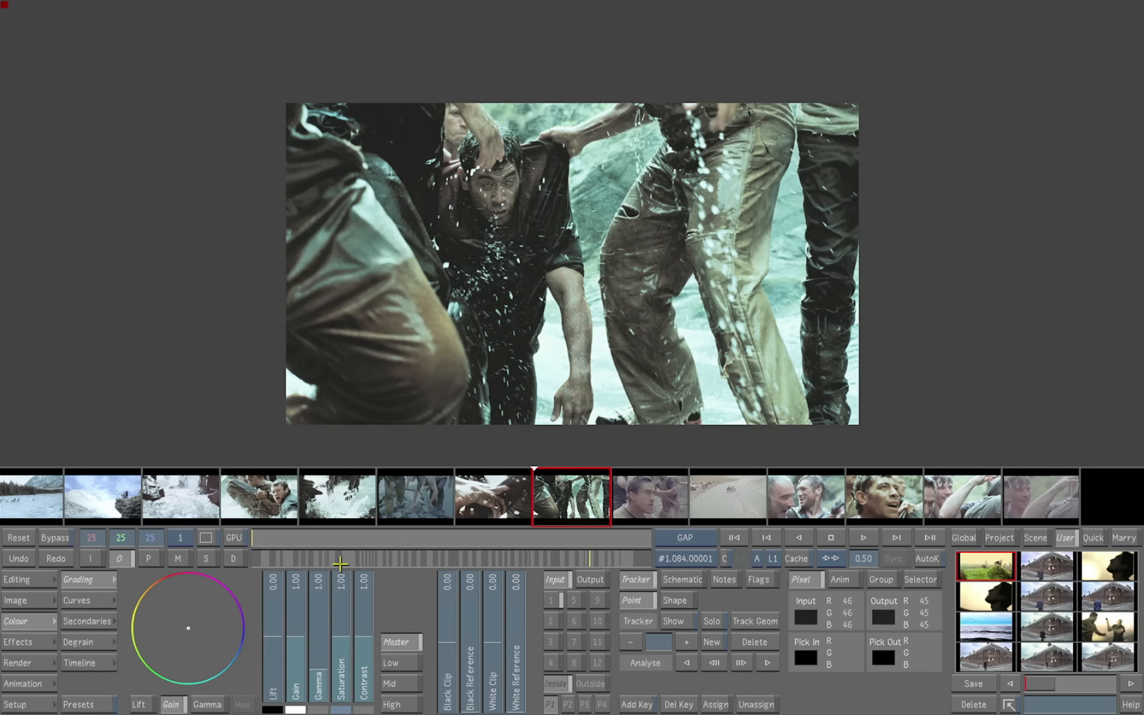
Step: Check the close-up of the man in the light jacket and the Project grade bin, and go to the grassy hill shot
drag(292, 558, 318, 558)
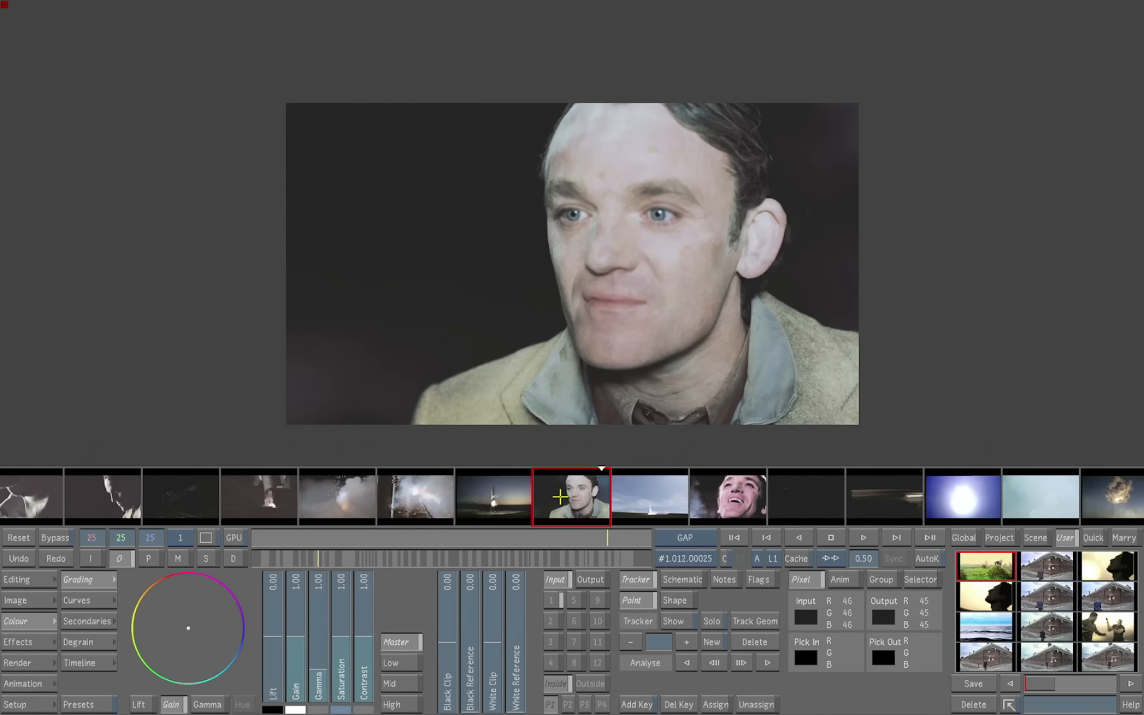
drag(447, 540, 206, 541)
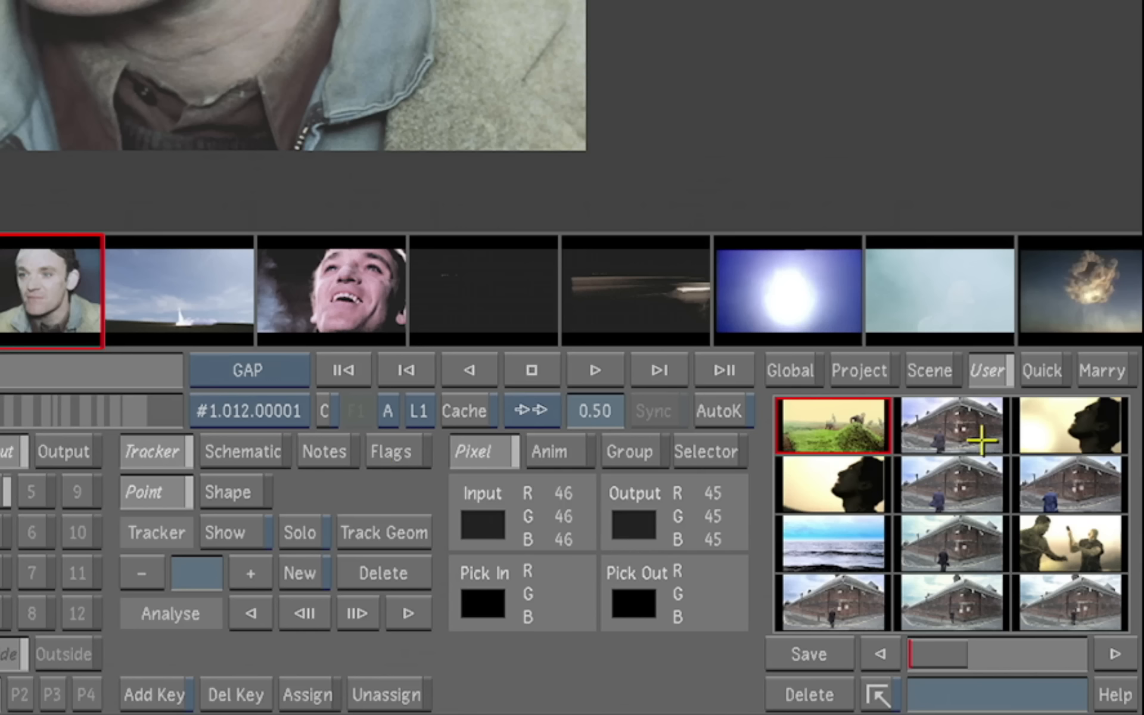
click(864, 369)
click(975, 374)
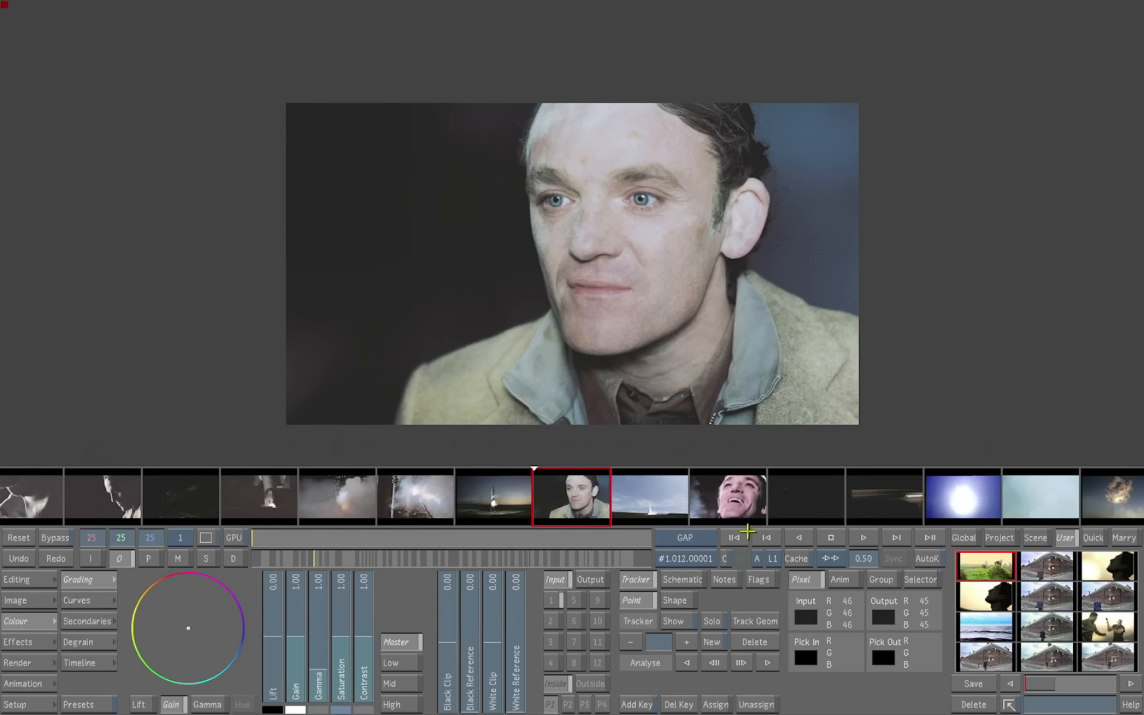
mouse_move(386, 559)
mouse_down()
mouse_move(454, 558)
mouse_move(476, 541)
mouse_move(179, 556)
mouse_up()
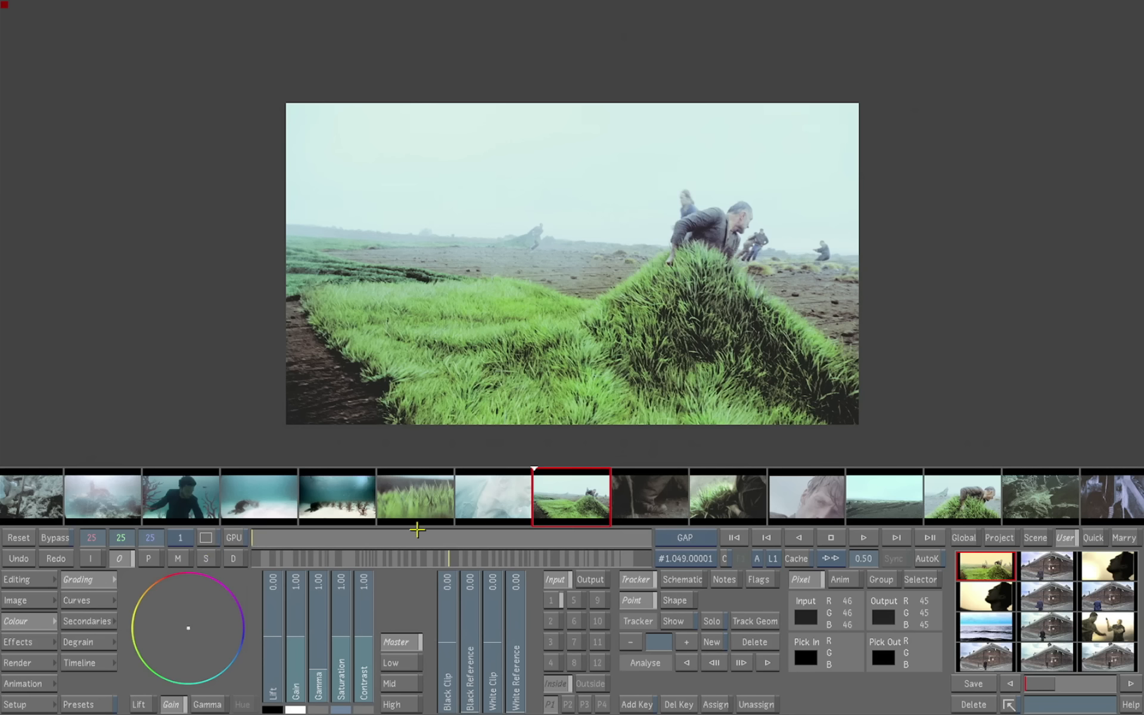
Step: Try boosting the grass greens and desaturating the cyan greens on the hue-based Sat curve, and reset the curve
click(102, 604)
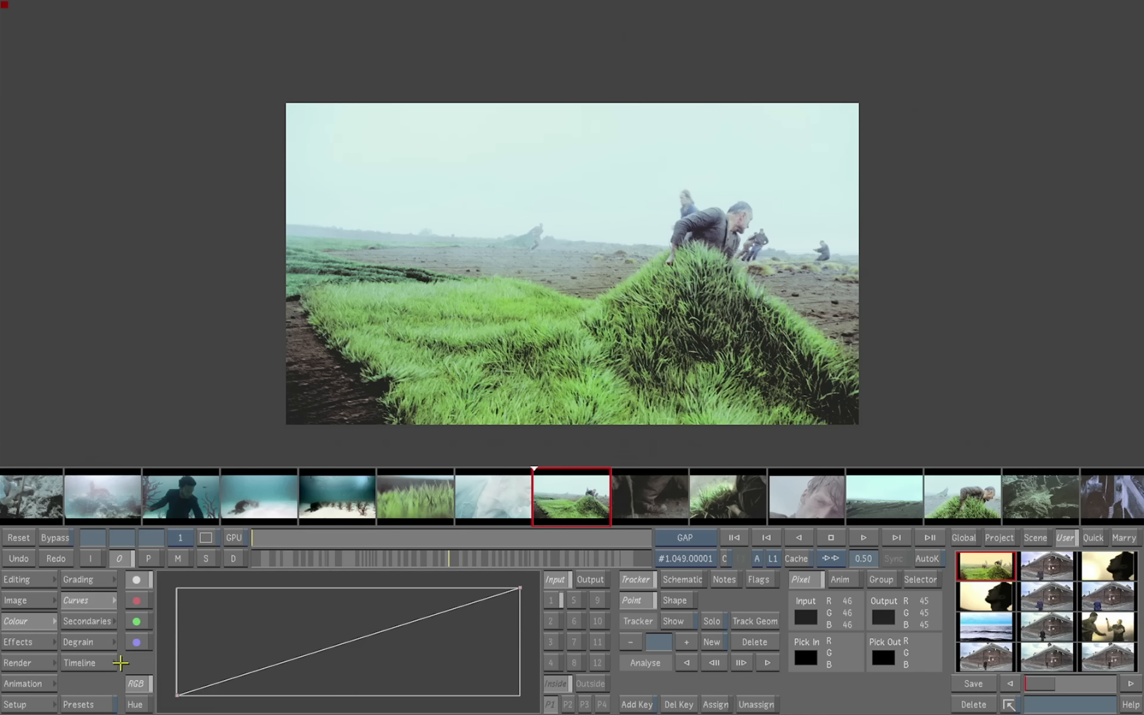
click(134, 704)
click(141, 620)
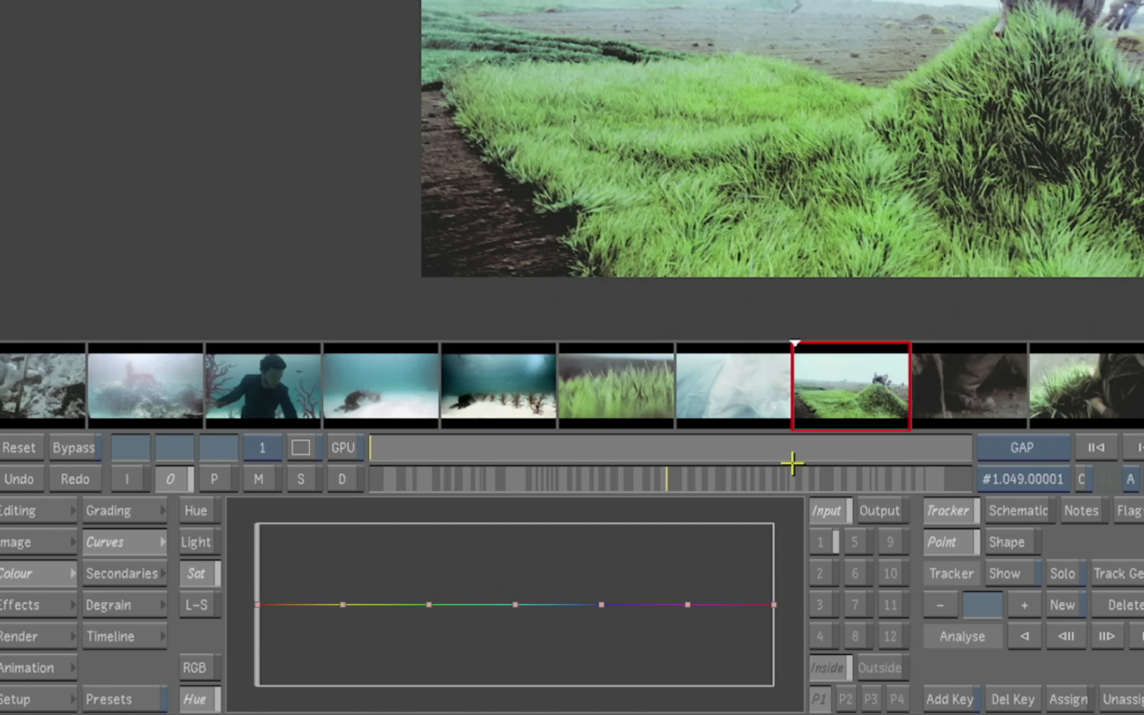
click(784, 87)
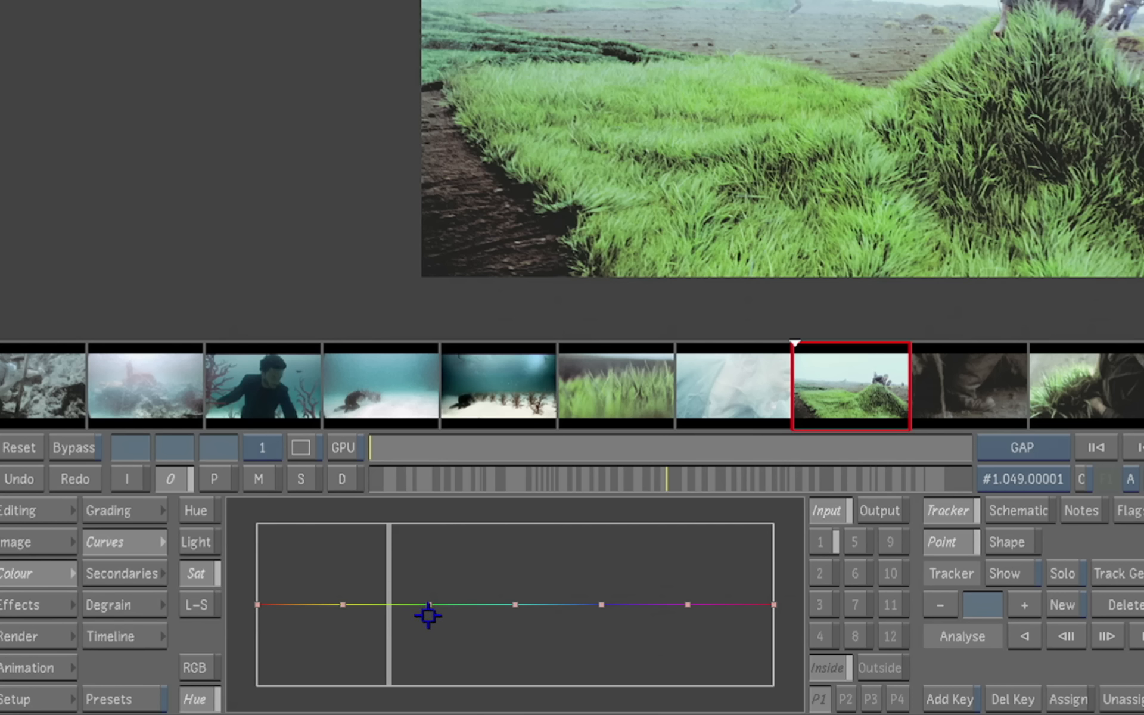
drag(430, 610, 410, 552)
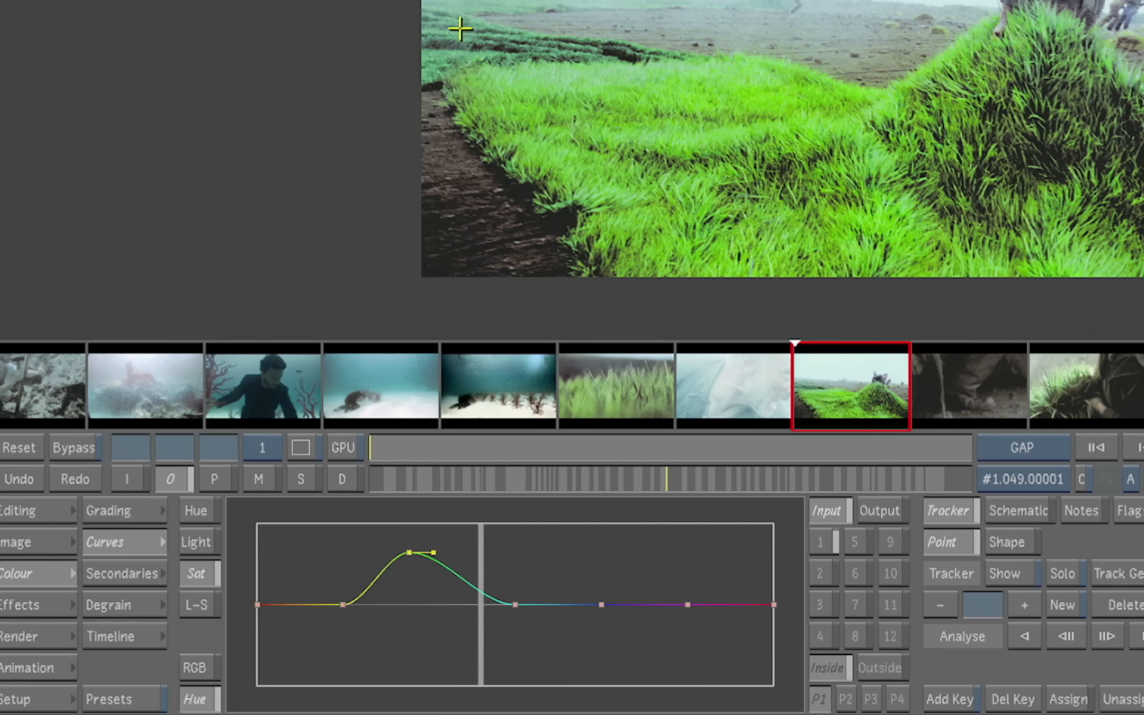
click(481, 598)
drag(481, 598, 482, 647)
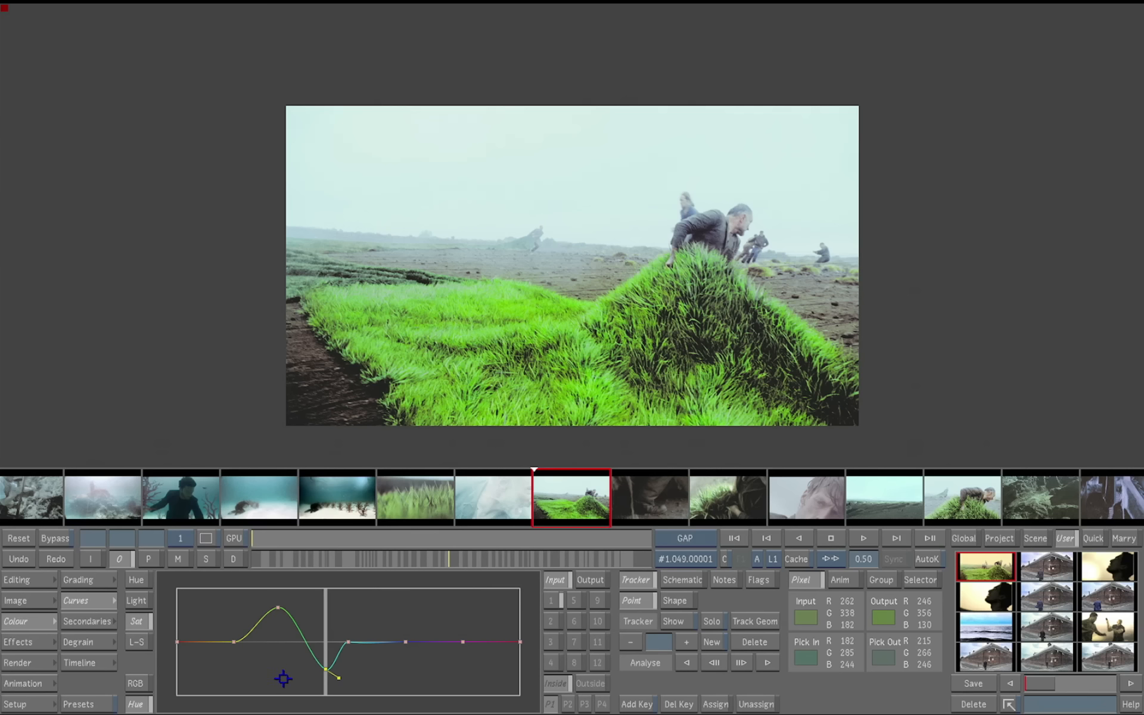
key(BackSpace)
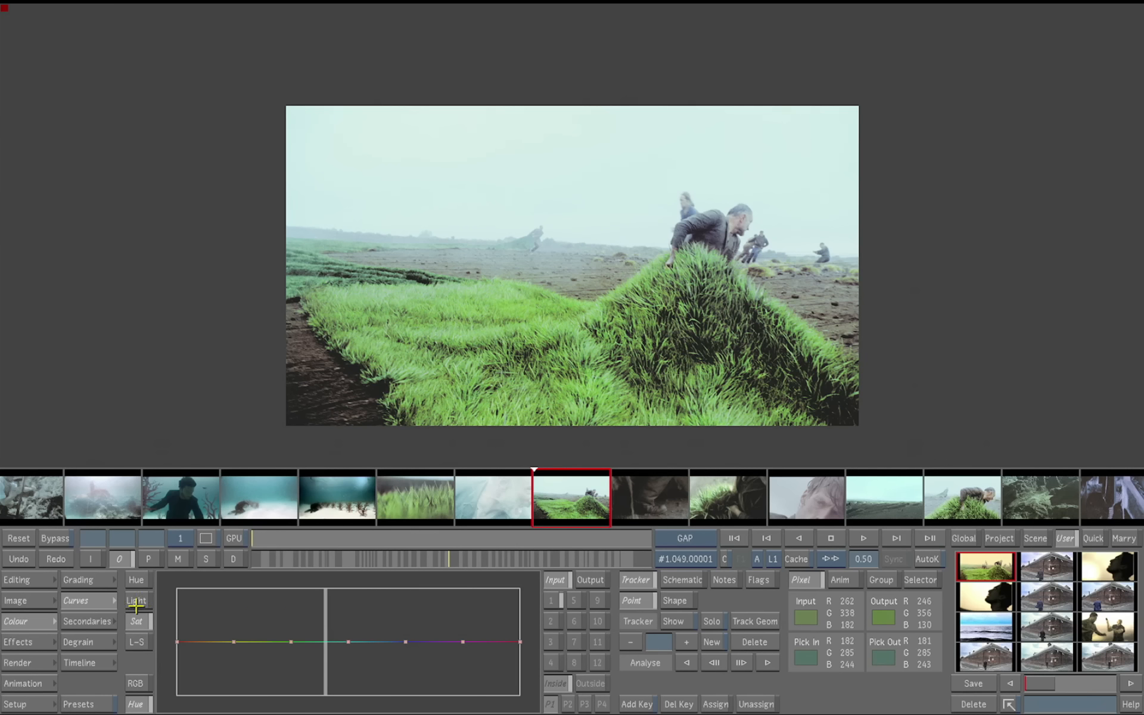
Step: Play the grassy hill shot, shift its primary gain towards warm yellow, and compare with the grade bypassed
click(99, 582)
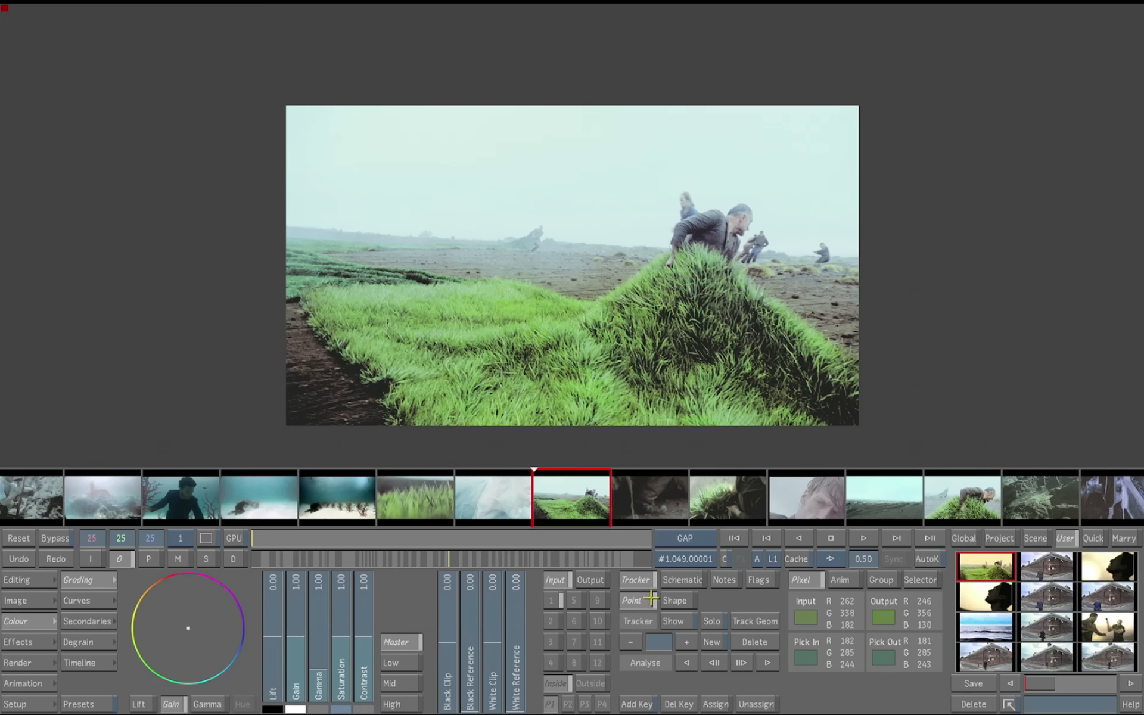
key(space)
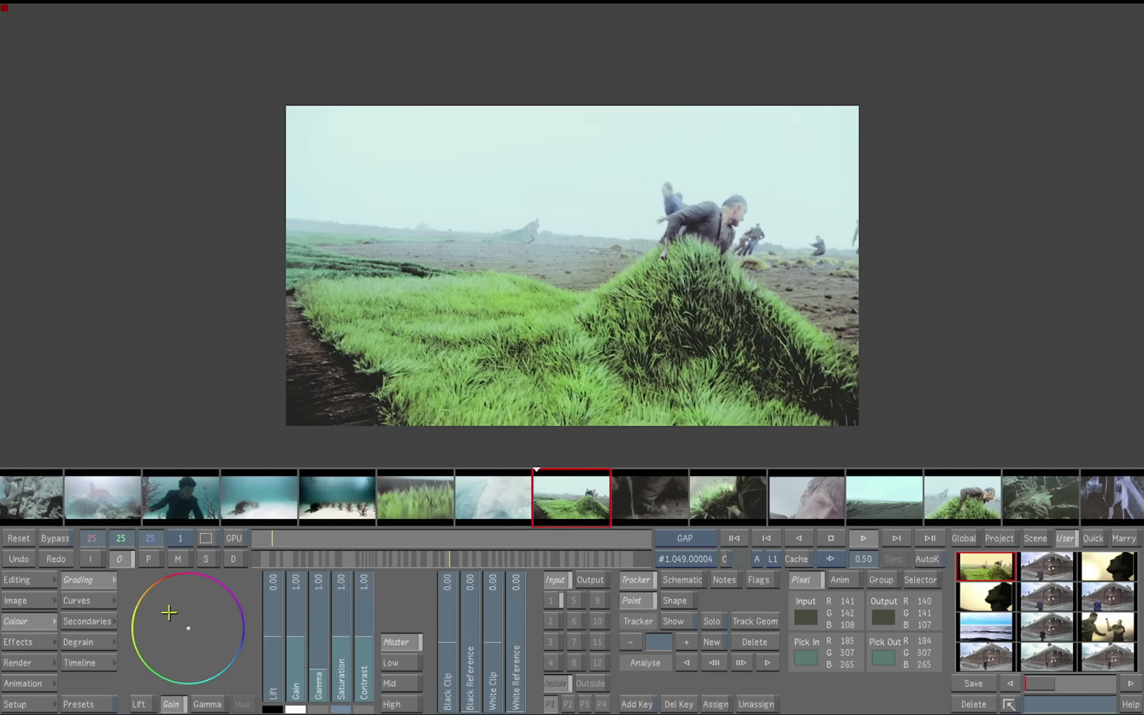
drag(189, 621, 144, 591)
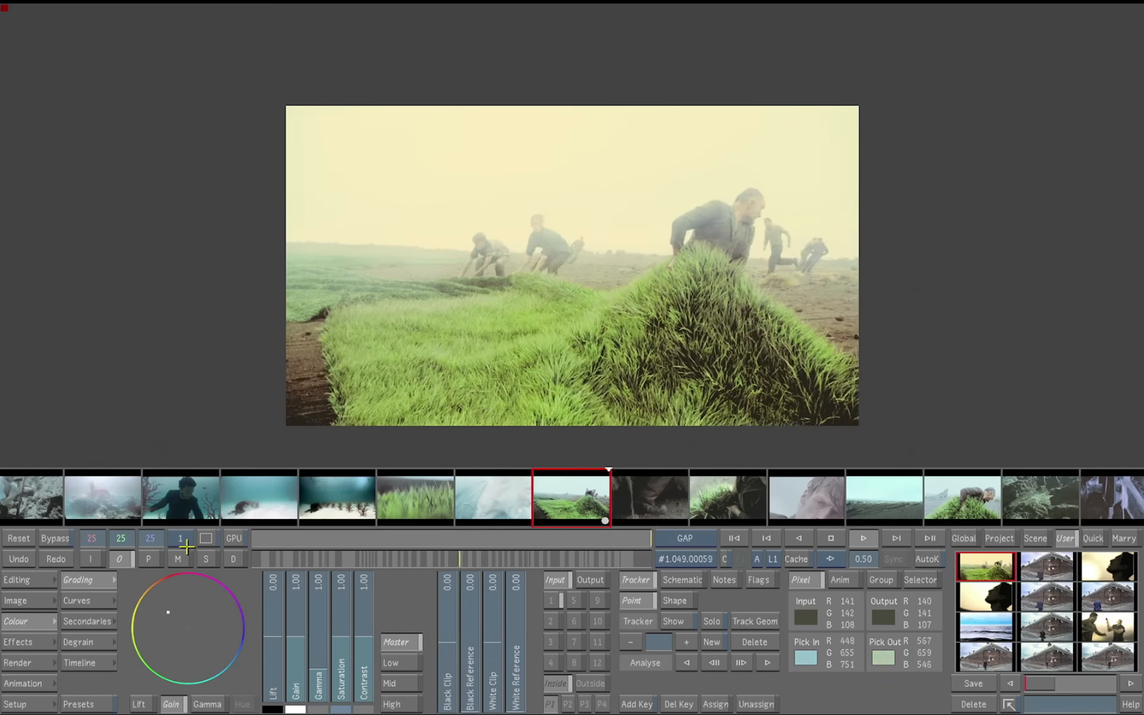
click(58, 540)
click(60, 537)
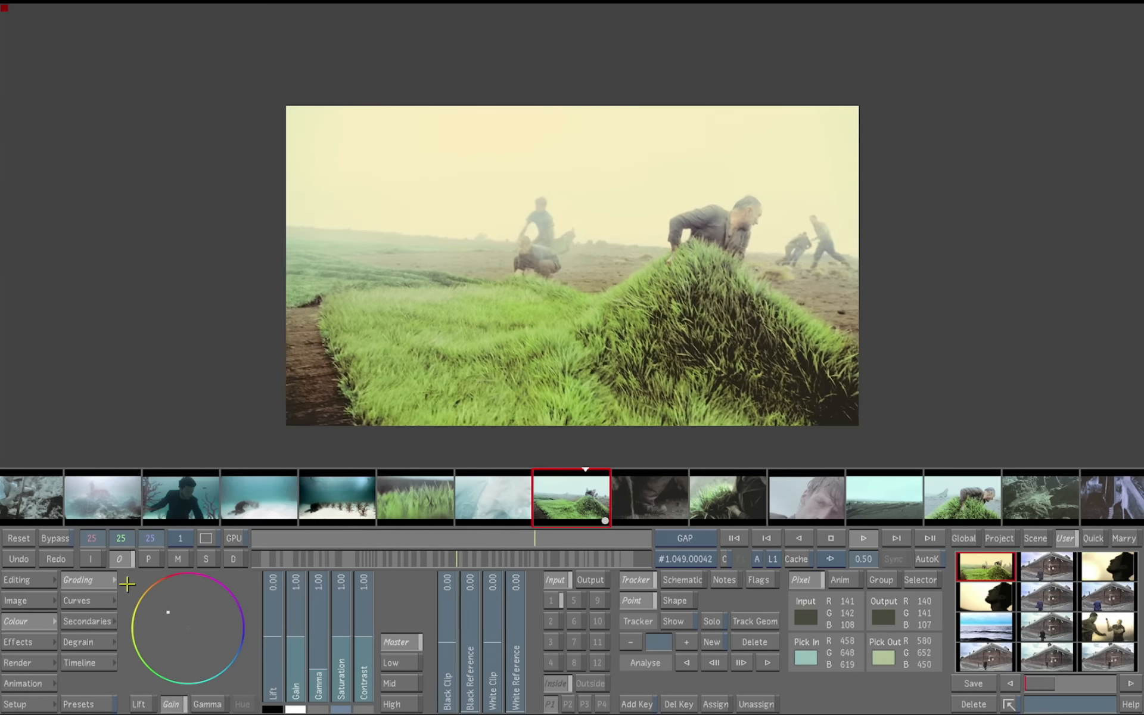
Step: Set the shot's master lift to -1.75, gamma to 0.98 and contrast to 1.20, and compare with the grade bypassed
drag(276, 639, 325, 679)
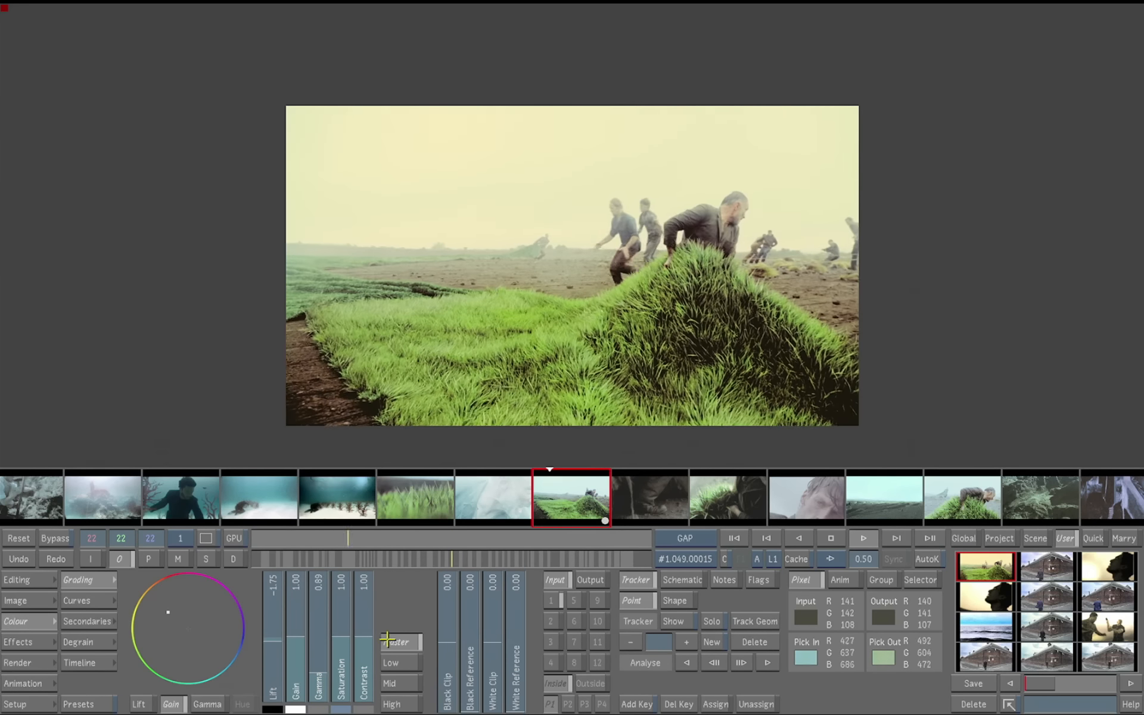
drag(368, 636, 370, 611)
drag(320, 671, 320, 667)
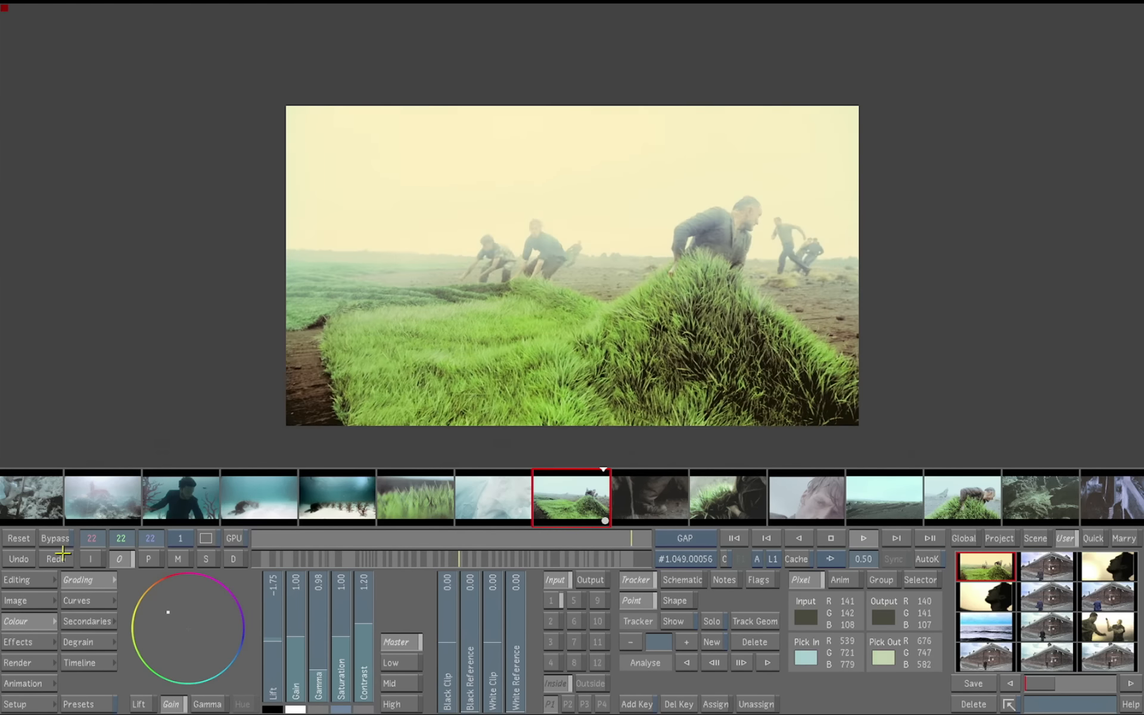
click(59, 538)
click(58, 539)
click(59, 540)
click(61, 542)
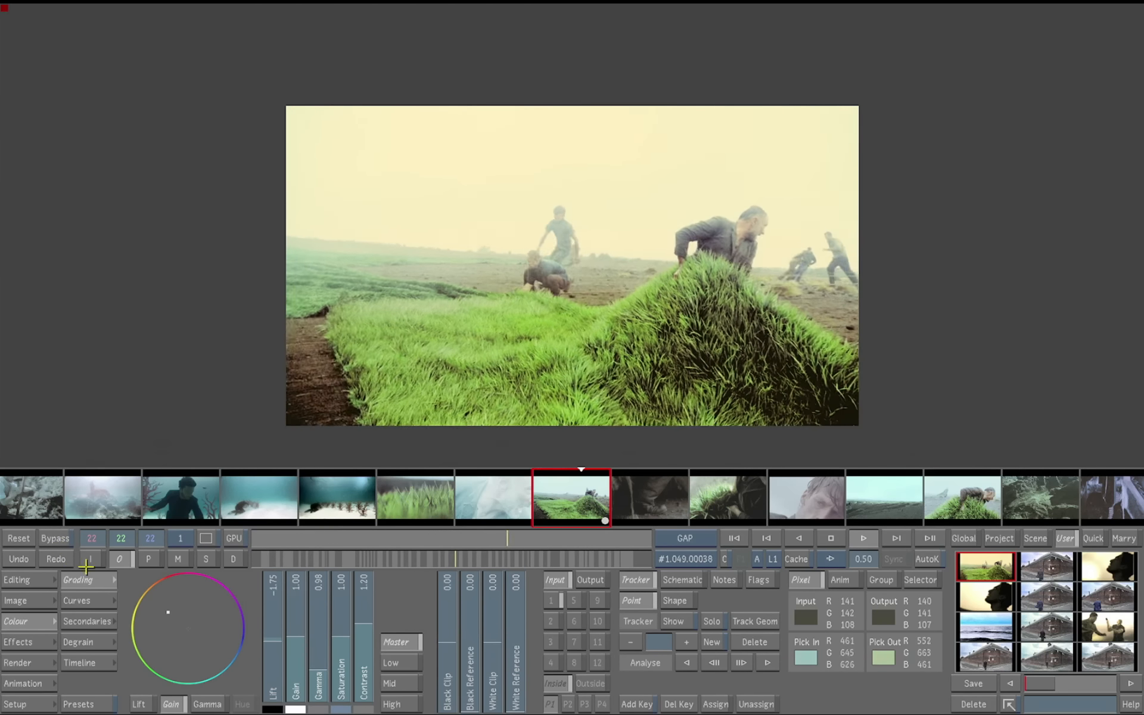
Step: Select the inside of secondary 1 and draw a rectangle mask over the sky and horizon, extending beyond the picture's top and sides
click(552, 601)
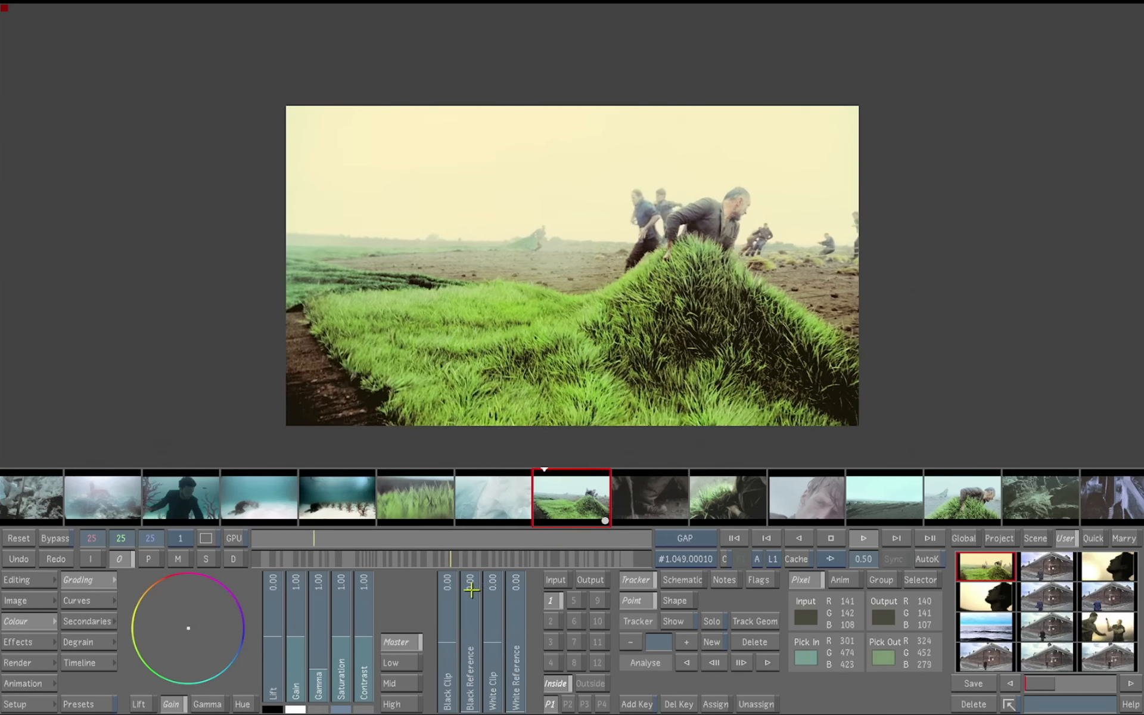
click(99, 620)
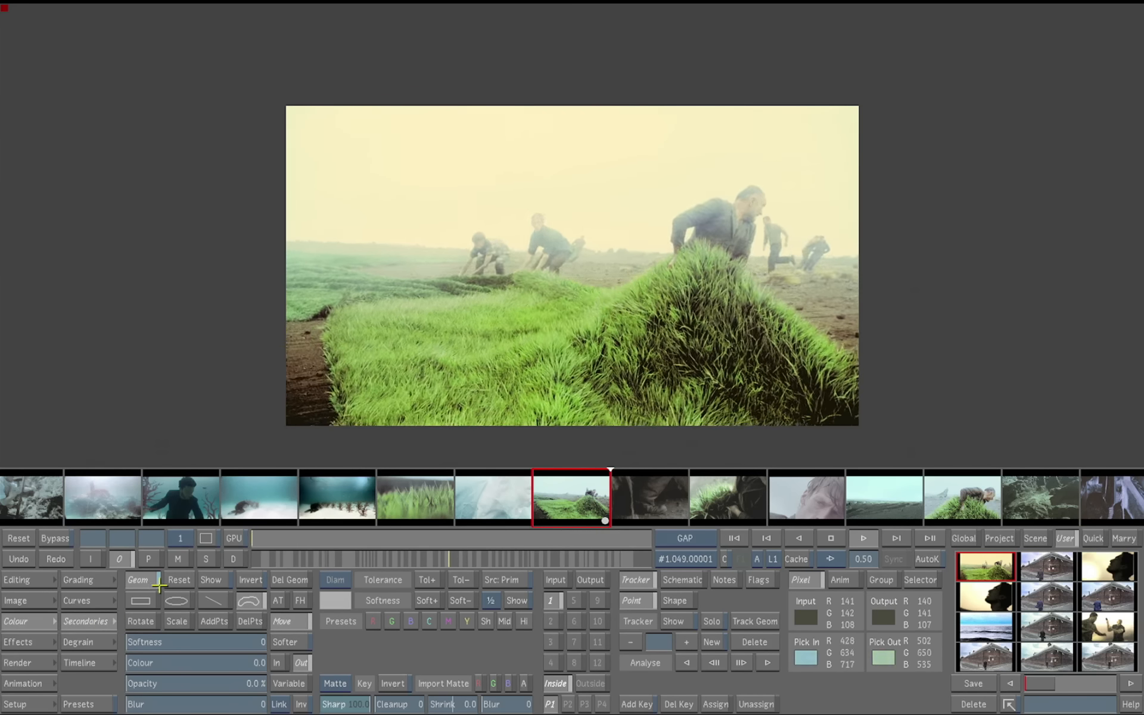
click(143, 600)
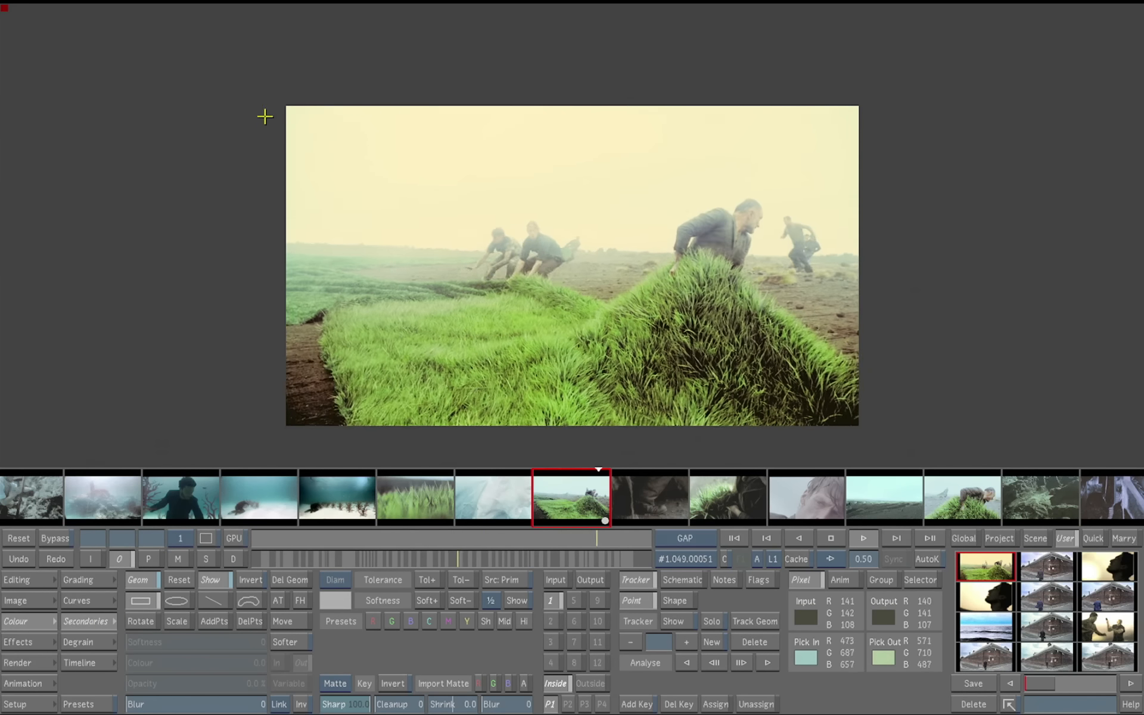
drag(258, 92, 873, 287)
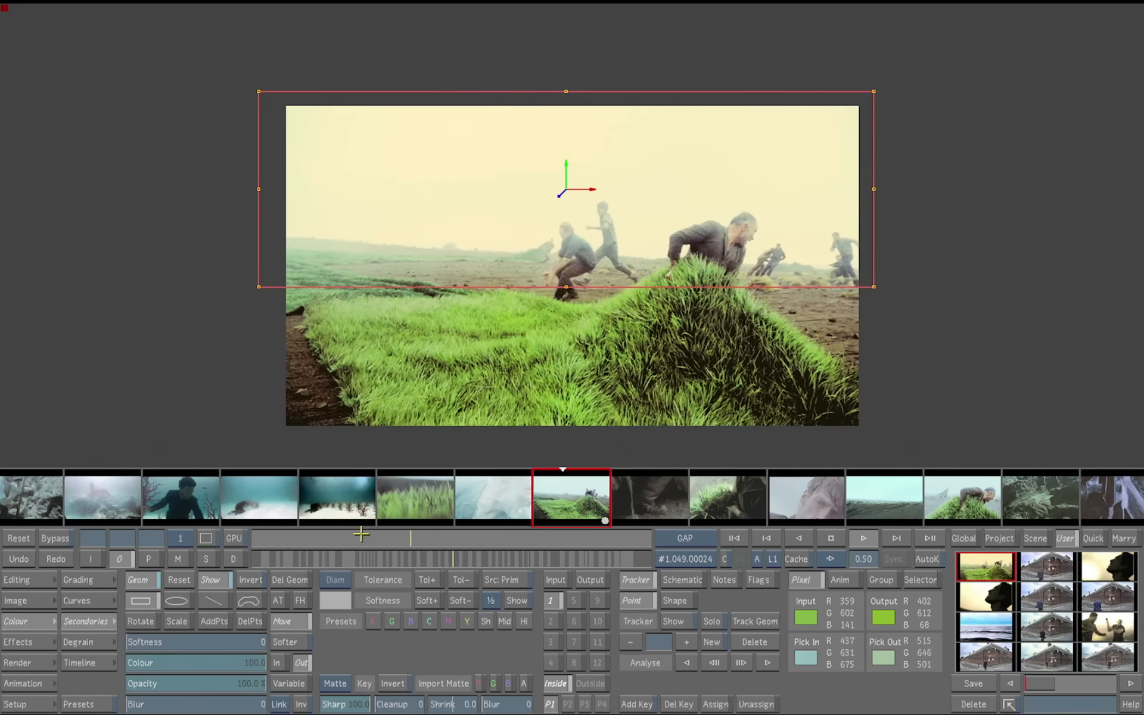
Step: View the matte, feather the rectangle inwards with softness 100 and blur 259, and widen it further past both picture sides
click(176, 562)
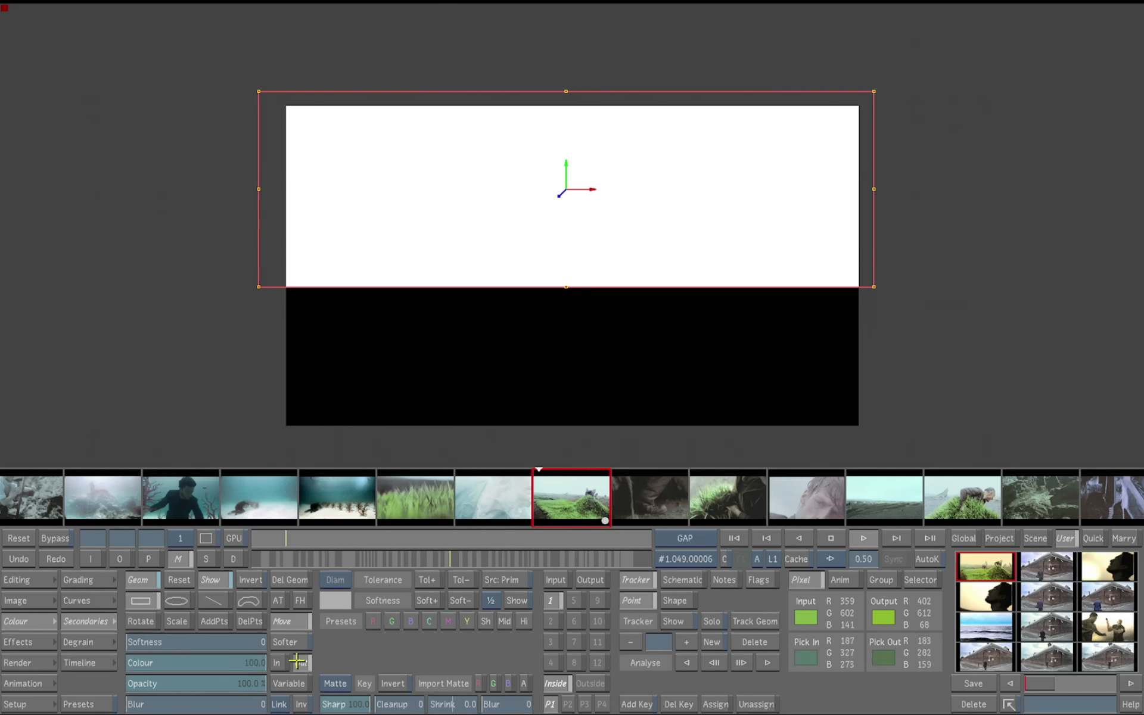
drag(141, 649, 208, 647)
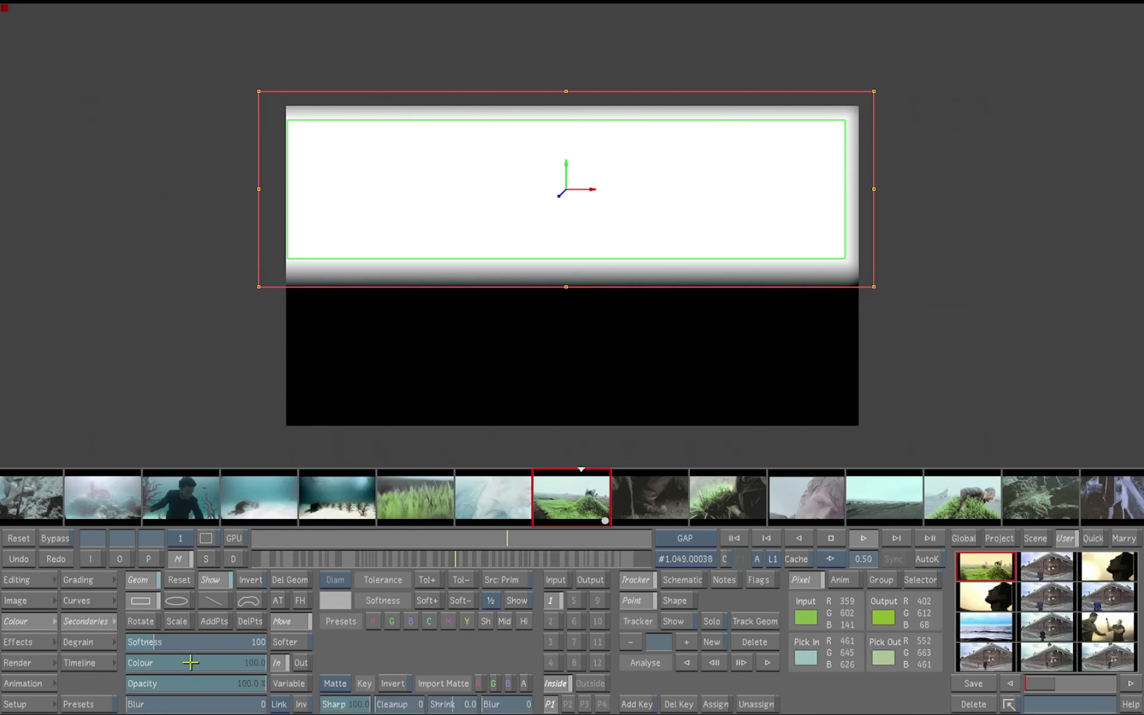
drag(153, 707, 304, 712)
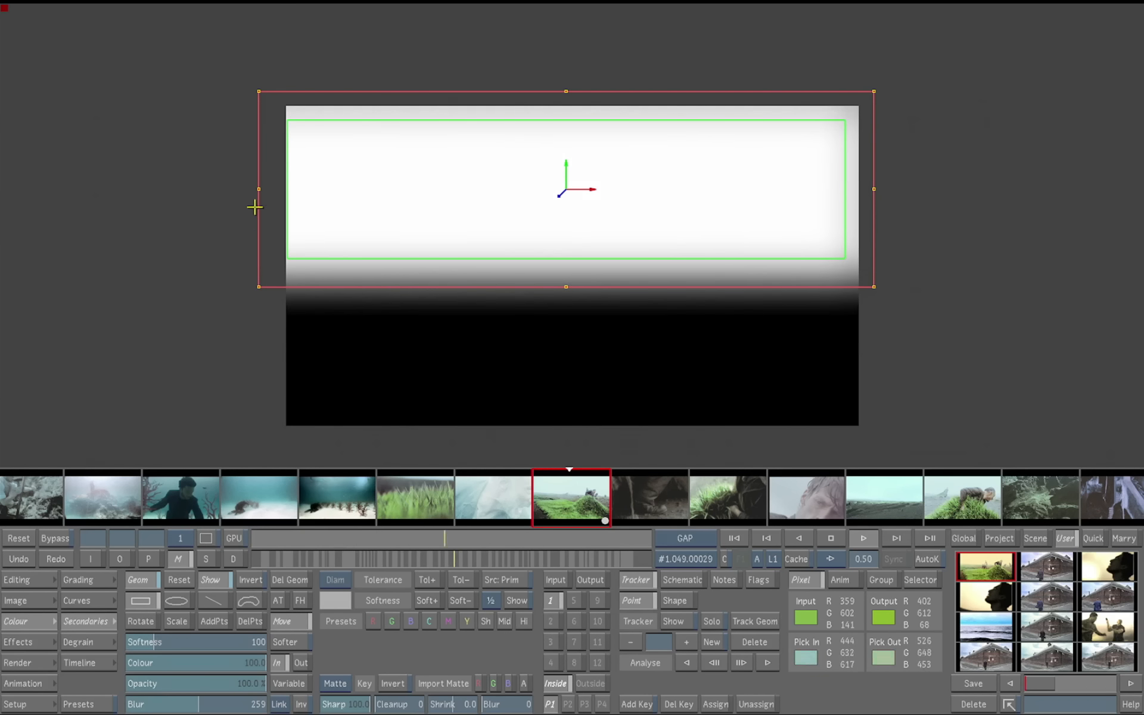
drag(254, 207, 213, 203)
drag(877, 189, 895, 189)
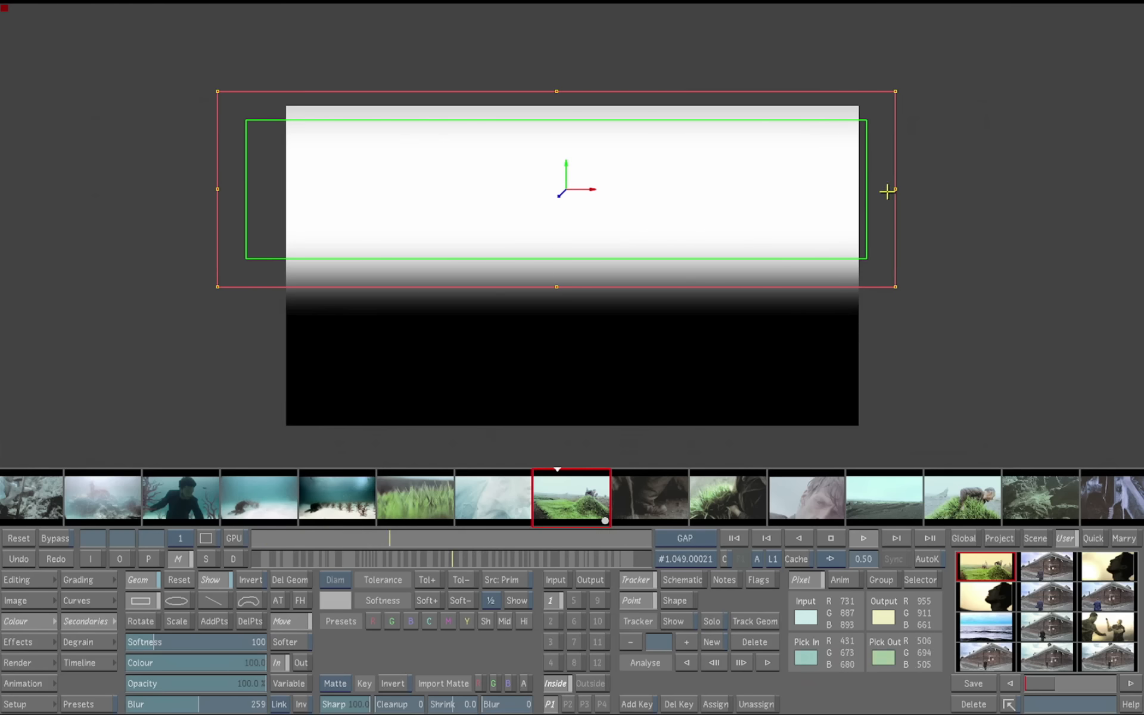
Step: Compare the picture with the matte, switch secondary 1's key to HLS and sample the bright sky for a luminance key
click(120, 560)
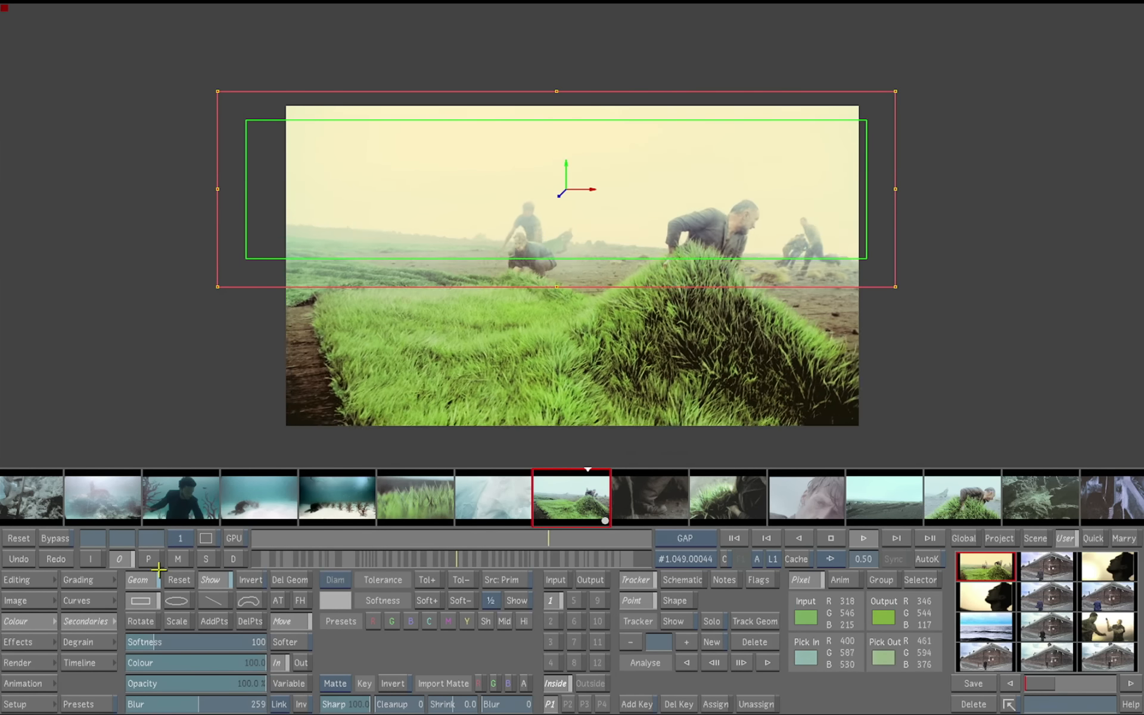
click(178, 560)
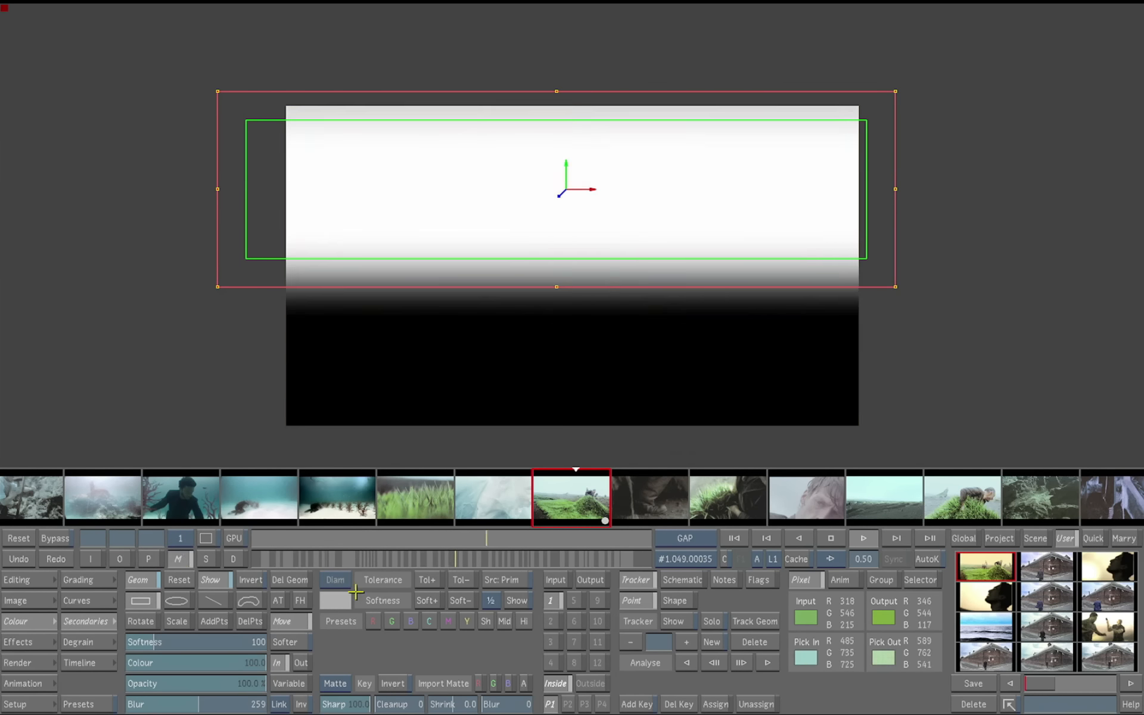
click(337, 590)
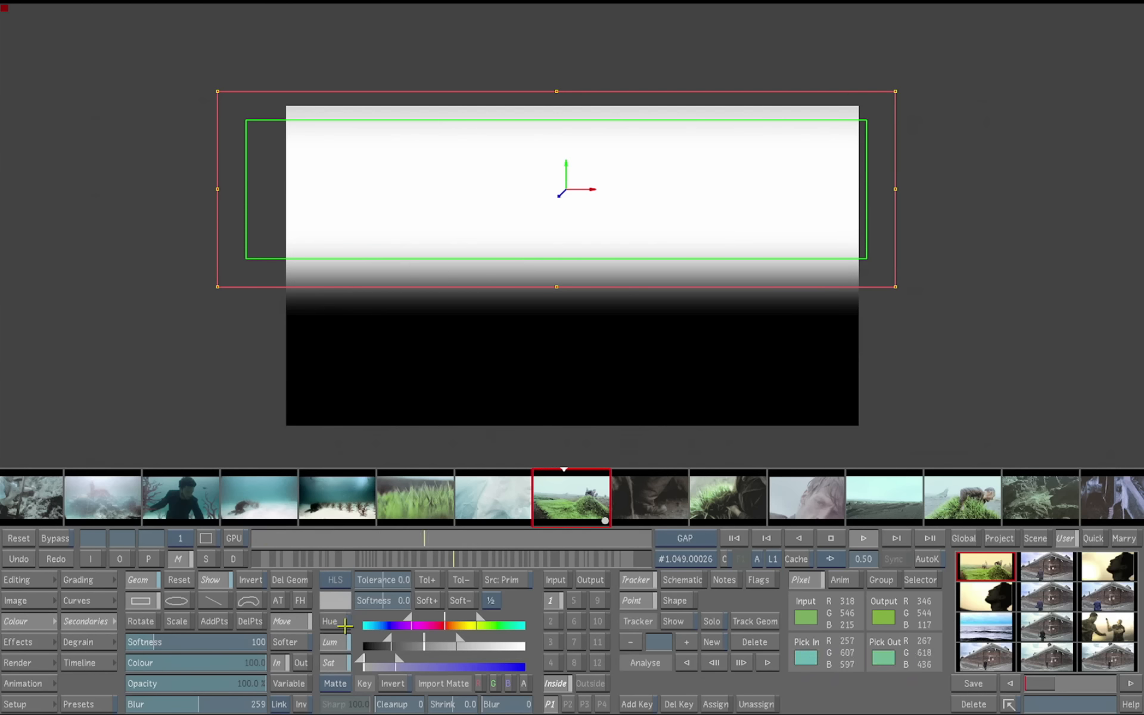
click(338, 600)
click(529, 164)
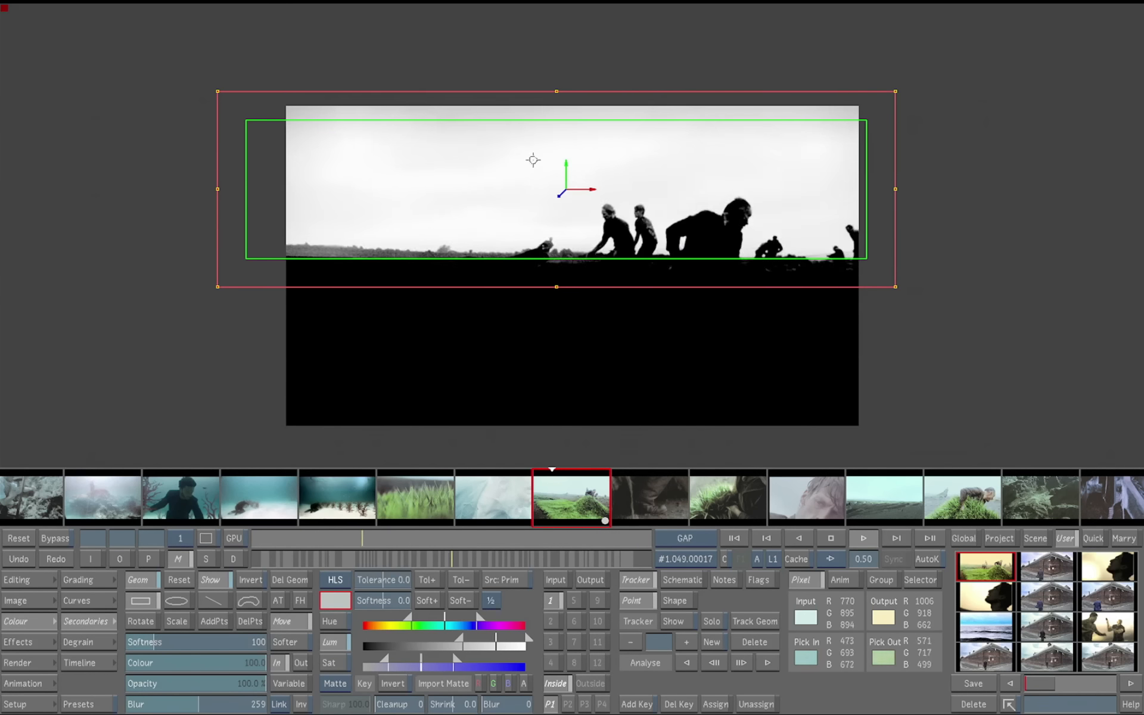
click(548, 148)
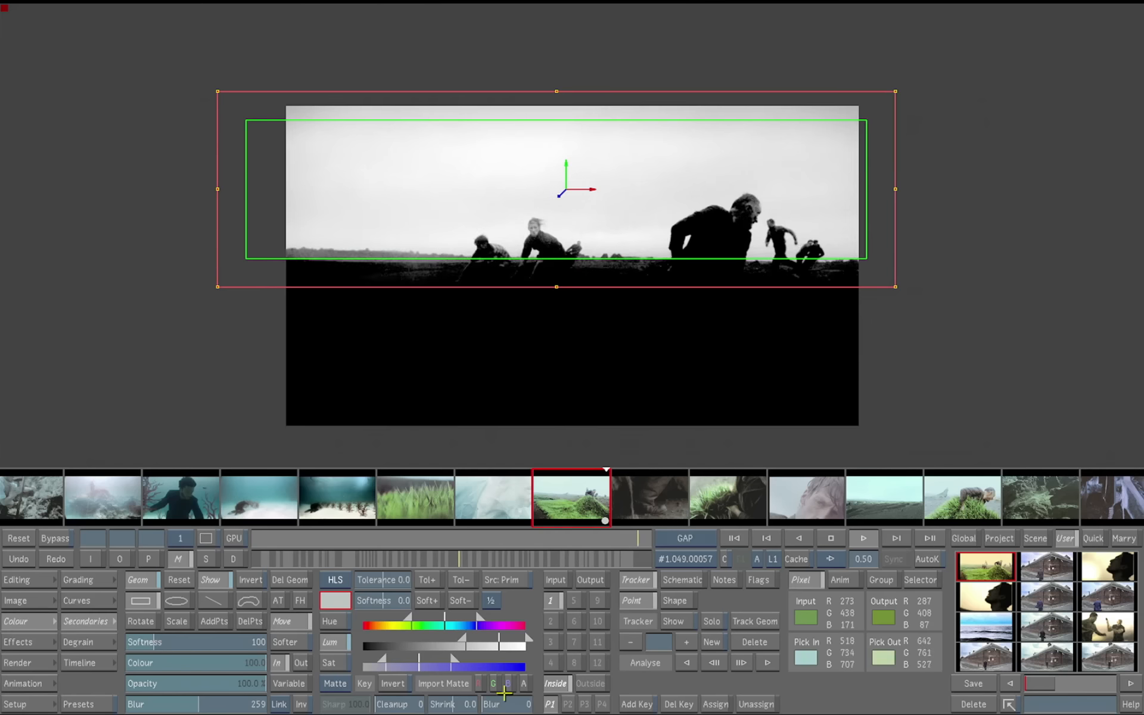
Step: Blur secondary 1's key to 34 and widen its tolerance over more of the sky
drag(495, 705, 521, 705)
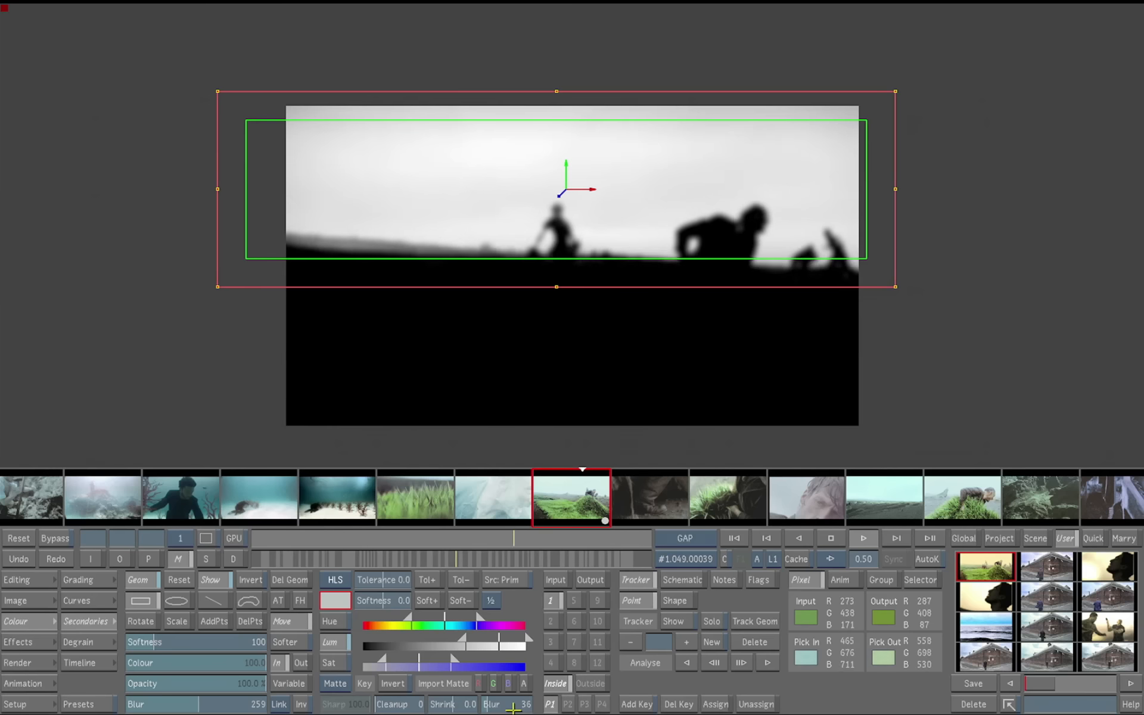
drag(511, 707, 510, 707)
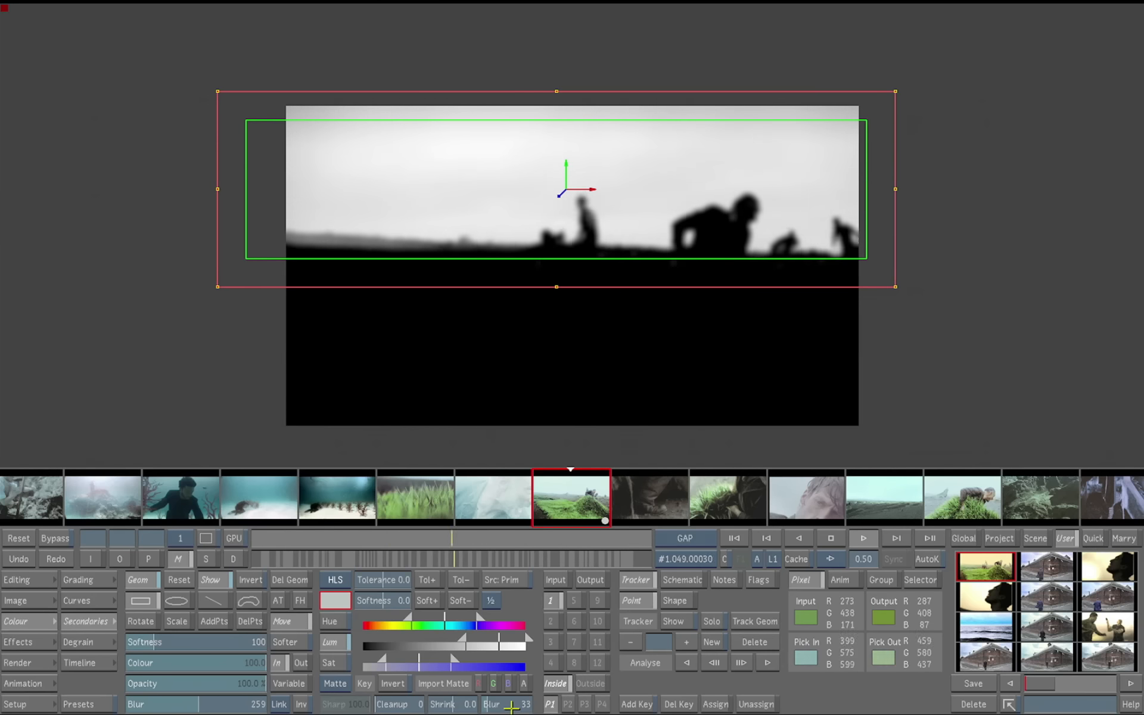
click(427, 580)
mouse_move(508, 156)
mouse_down()
mouse_move(597, 138)
mouse_move(648, 183)
mouse_up()
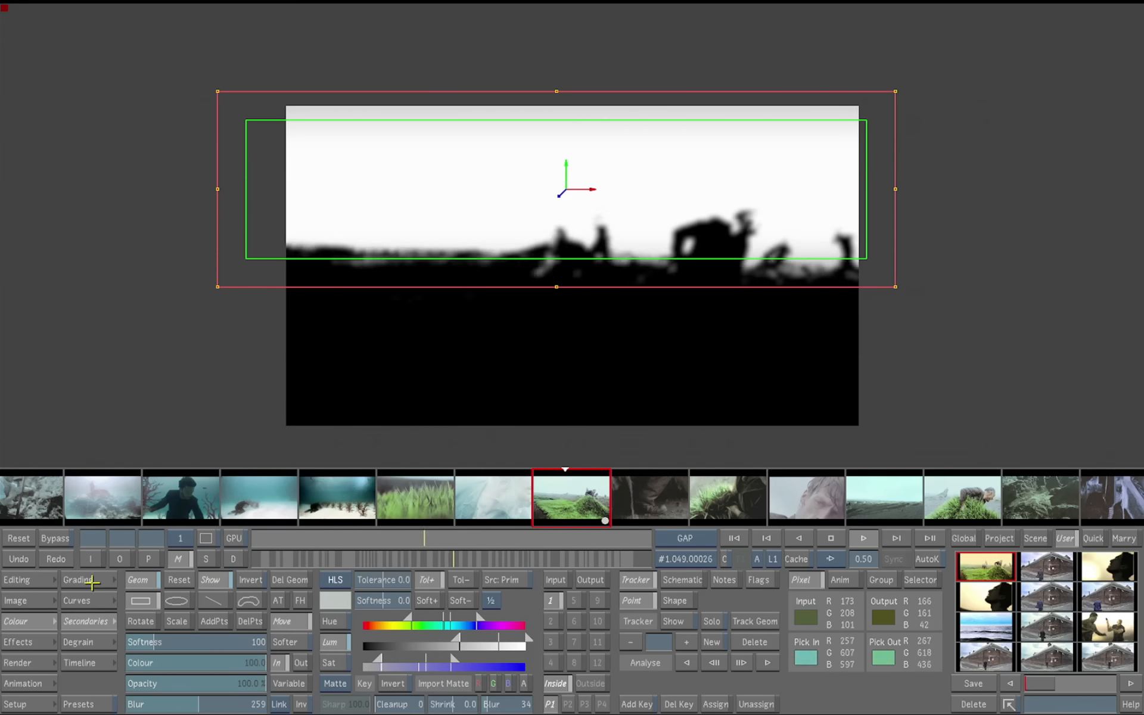
Step: View the output picture and shift secondary 1's gain towards light blue
click(89, 580)
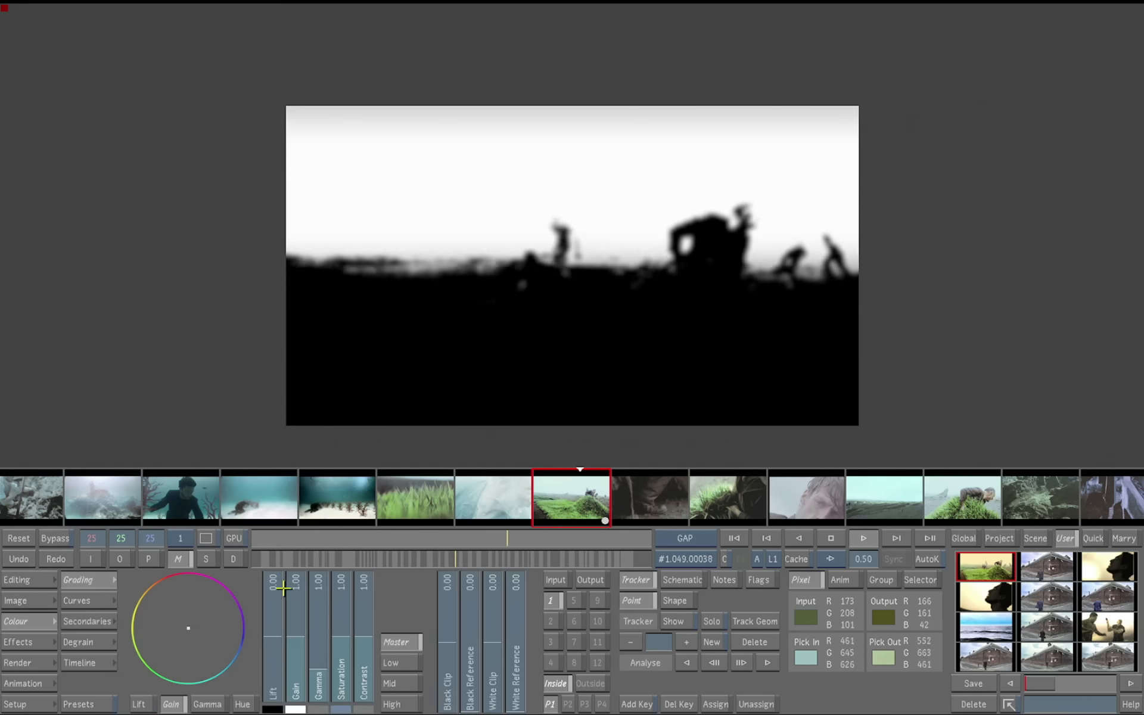
click(119, 558)
drag(188, 629, 262, 656)
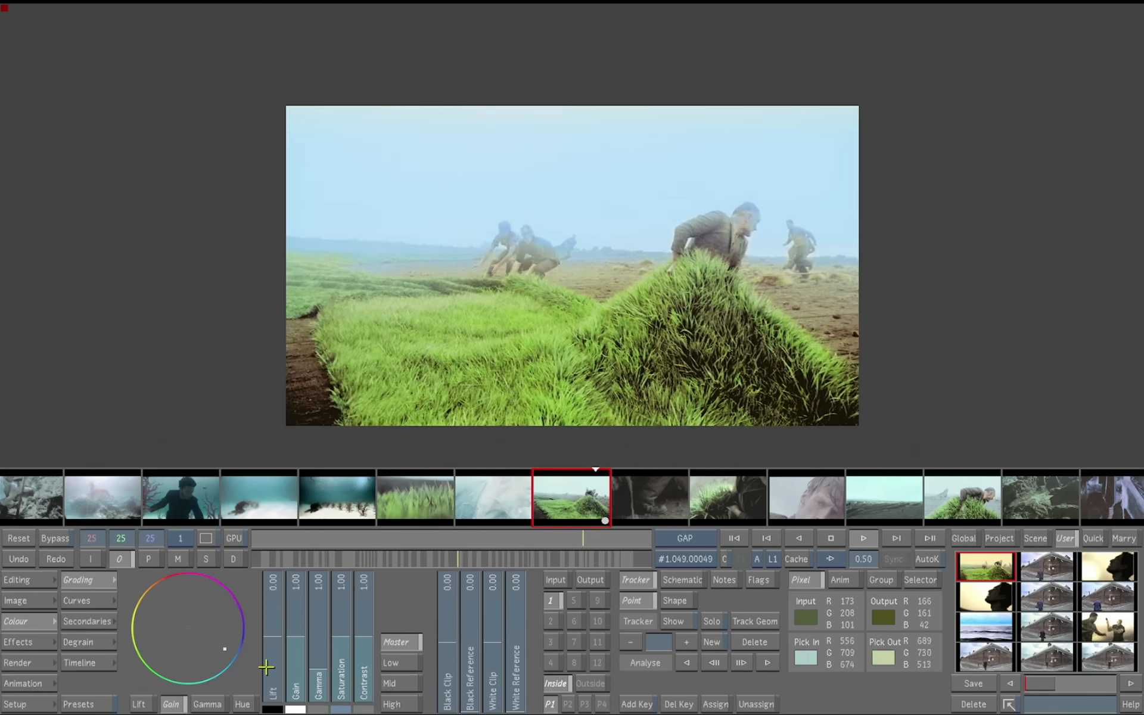
Step: Invert secondary 1's rectangle mask, move it down over the horizon and reduce its height from the lower edge
click(100, 621)
click(252, 583)
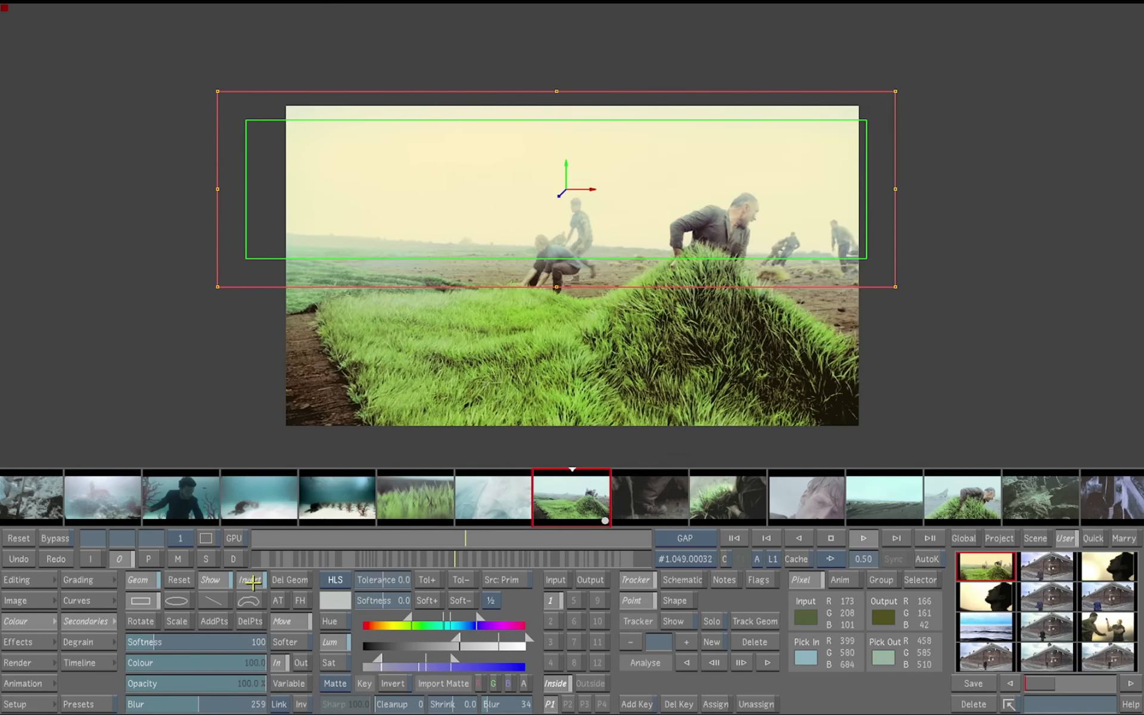
drag(569, 189, 577, 296)
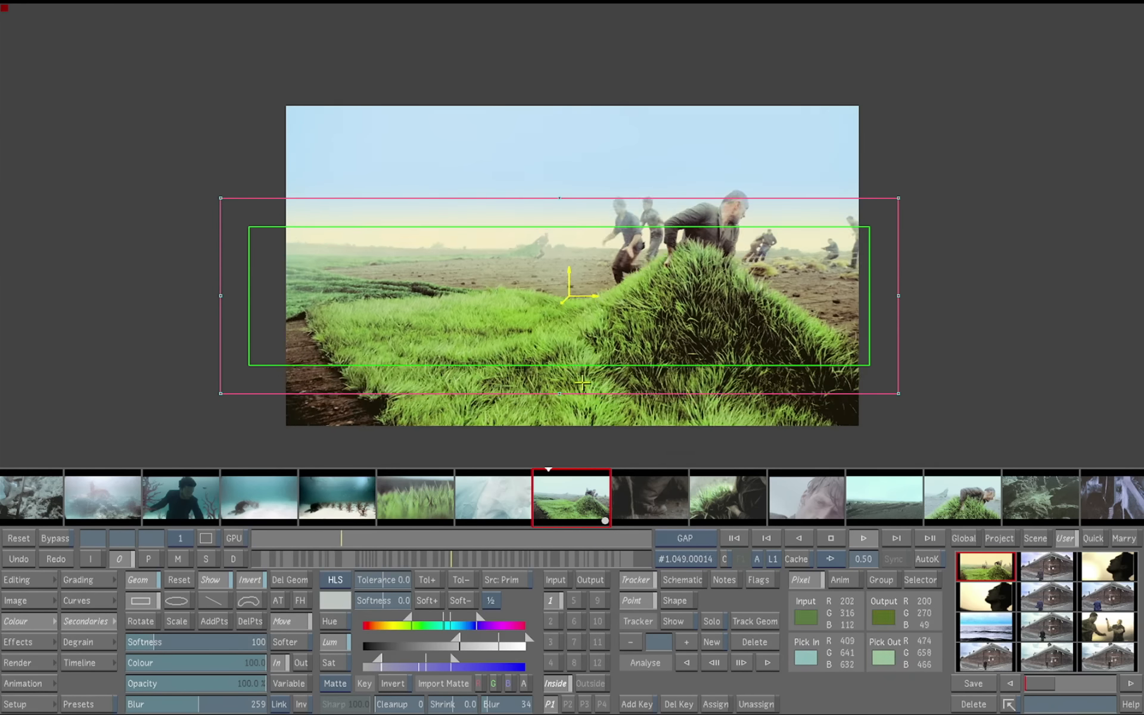
drag(564, 400, 575, 299)
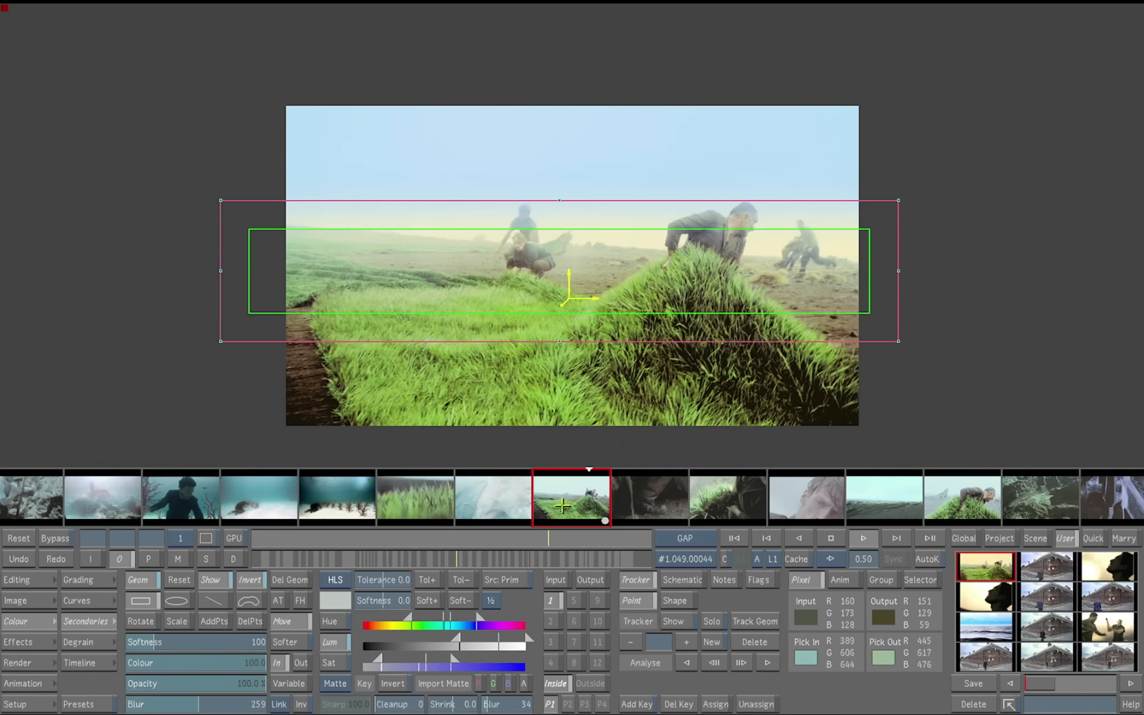
Step: In secondary 2, draw an ellipse around the man on the hill at the first frame and track it with the Shape tracker
click(548, 620)
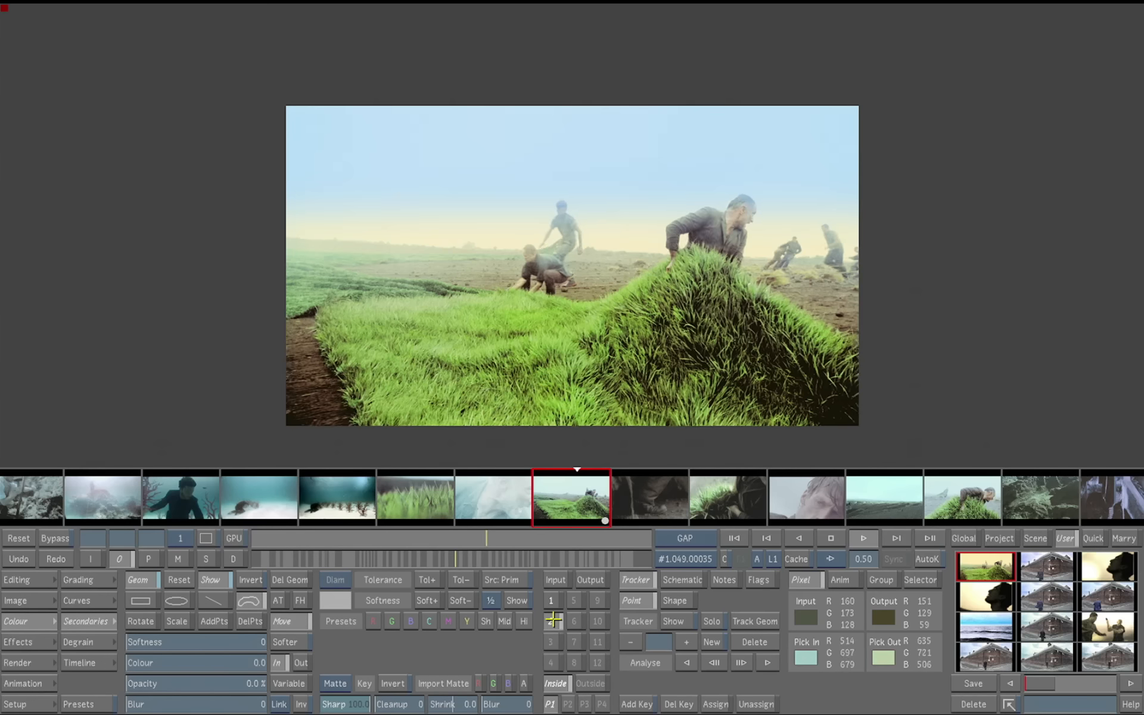
drag(552, 539, 160, 515)
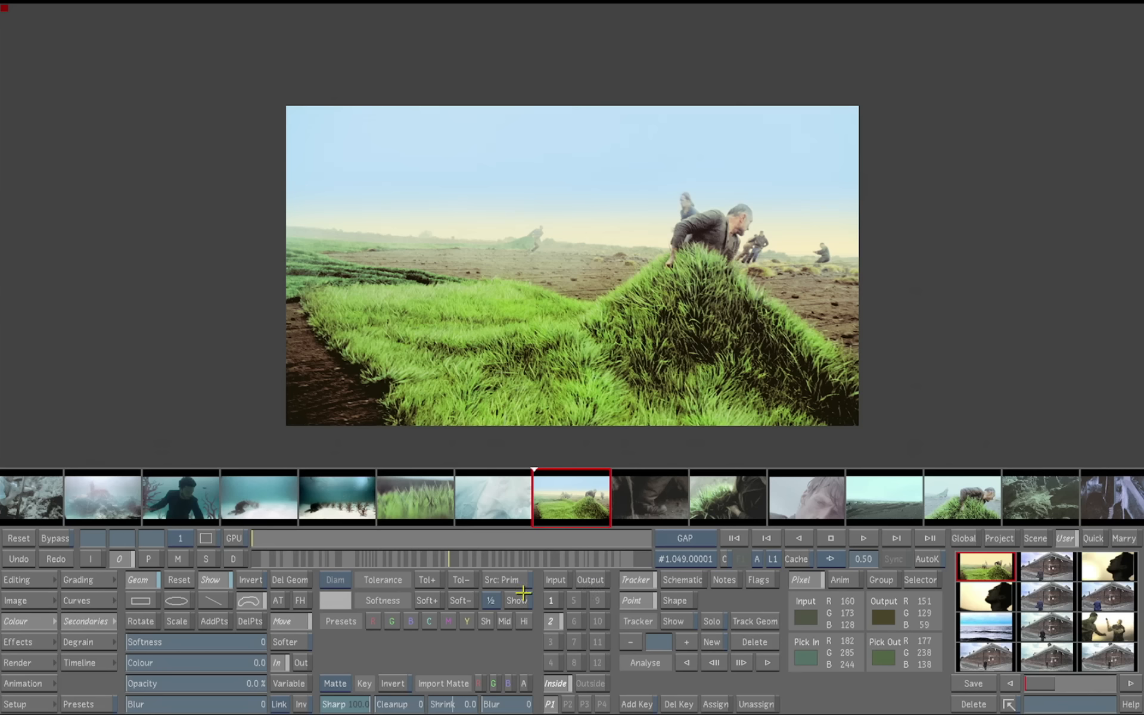
click(176, 601)
drag(710, 201, 776, 279)
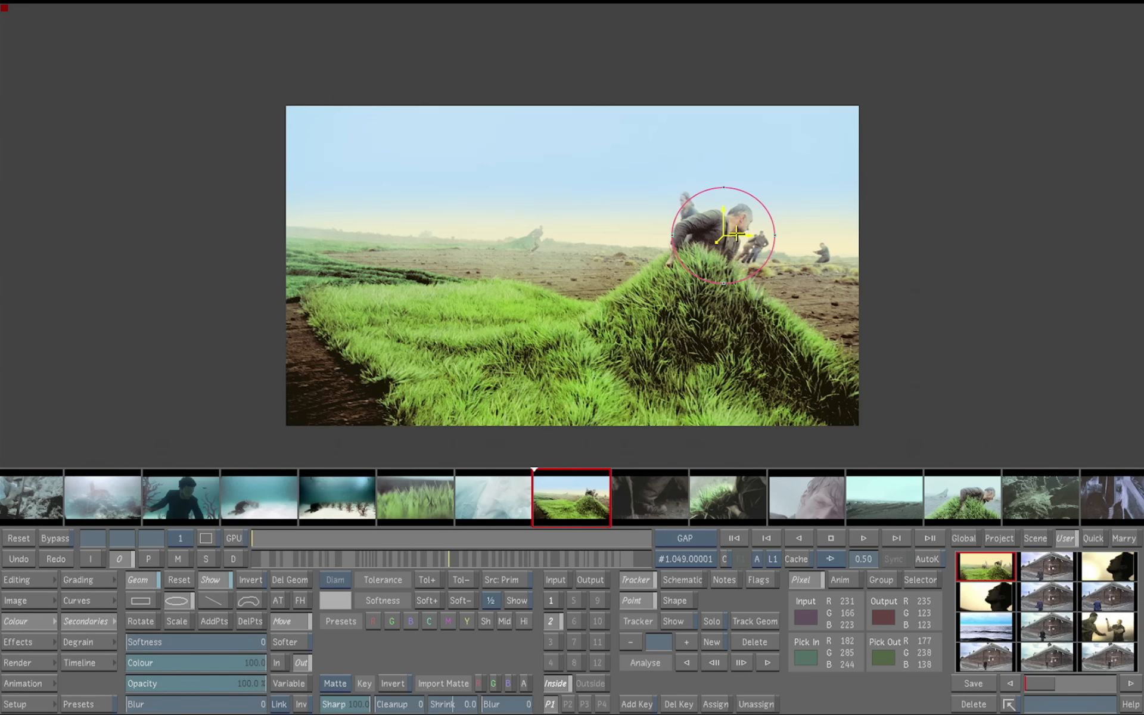
mouse_move(295, 536)
mouse_down()
mouse_move(619, 517)
mouse_move(202, 535)
mouse_up()
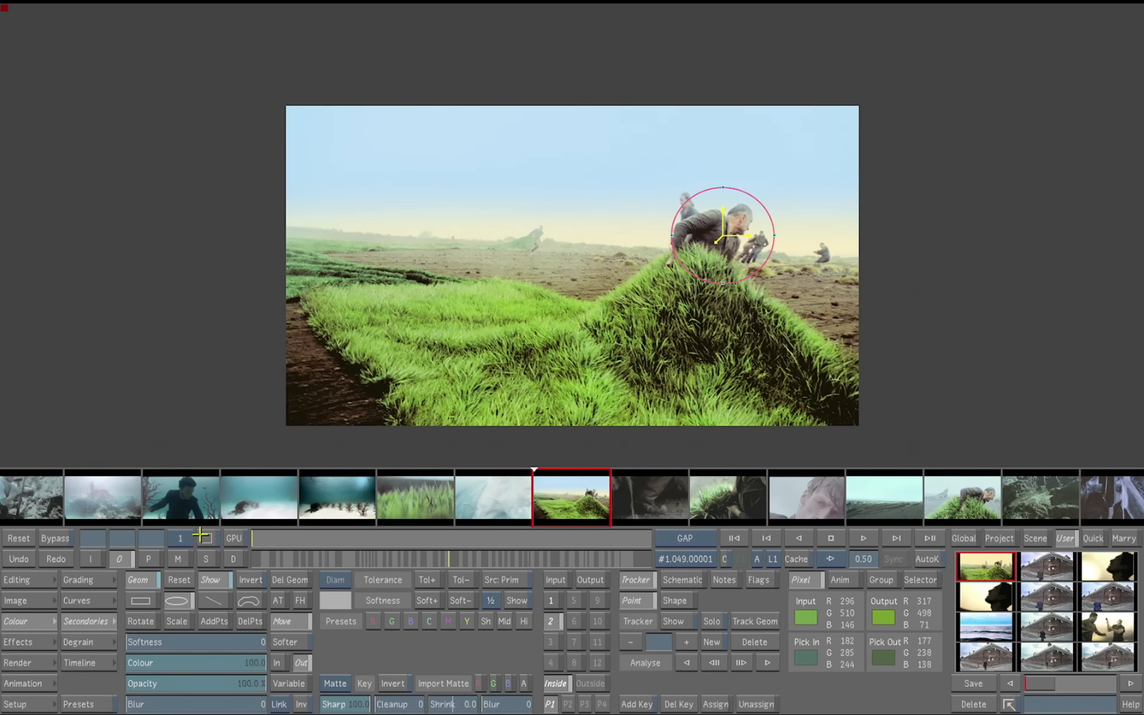
click(683, 600)
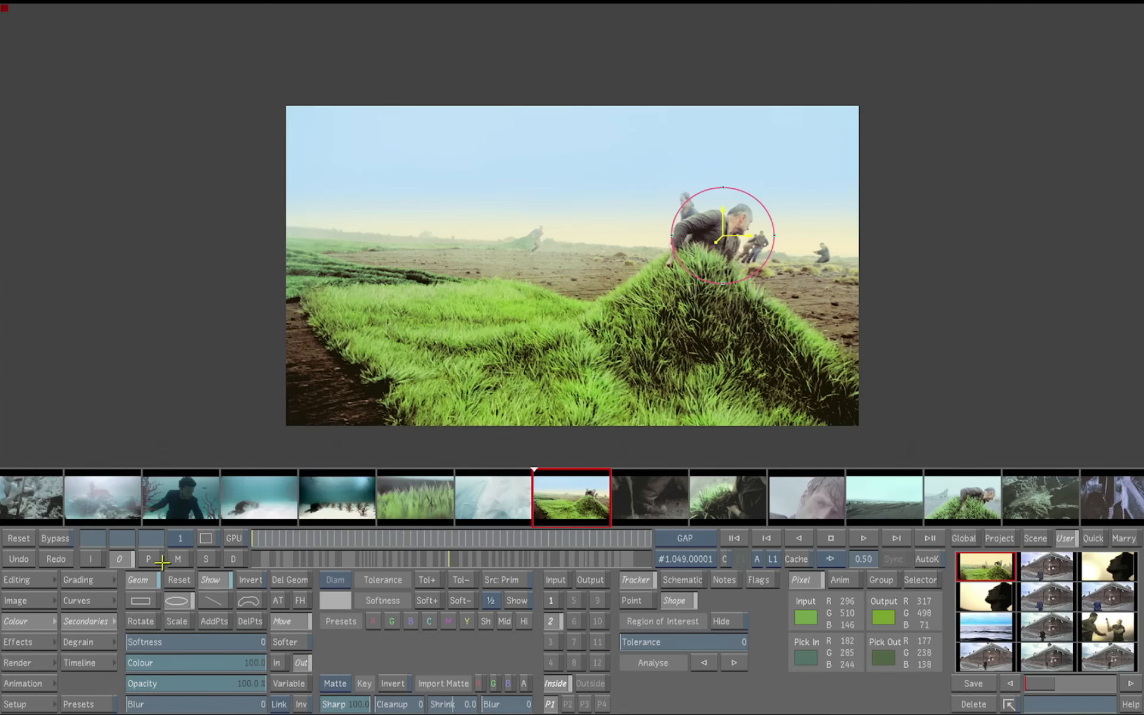
Step: View secondary 2's matte at the first frame and sample the man inside the ellipse for a Diamond key
click(178, 559)
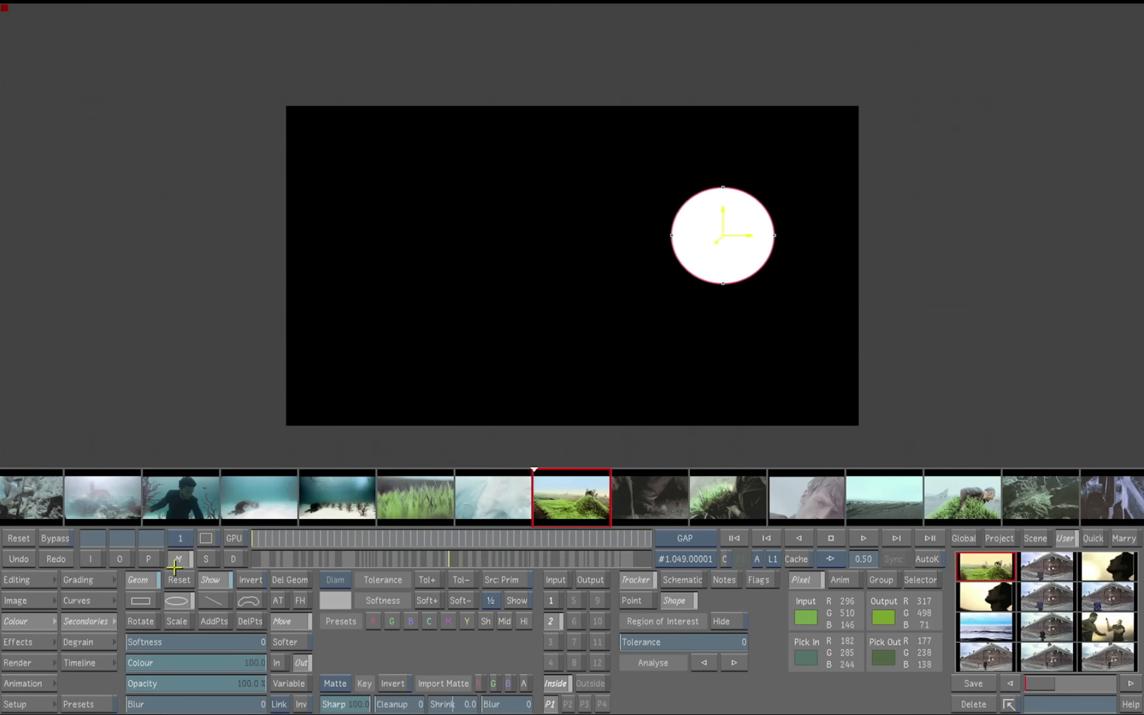
drag(277, 538, 147, 555)
click(334, 596)
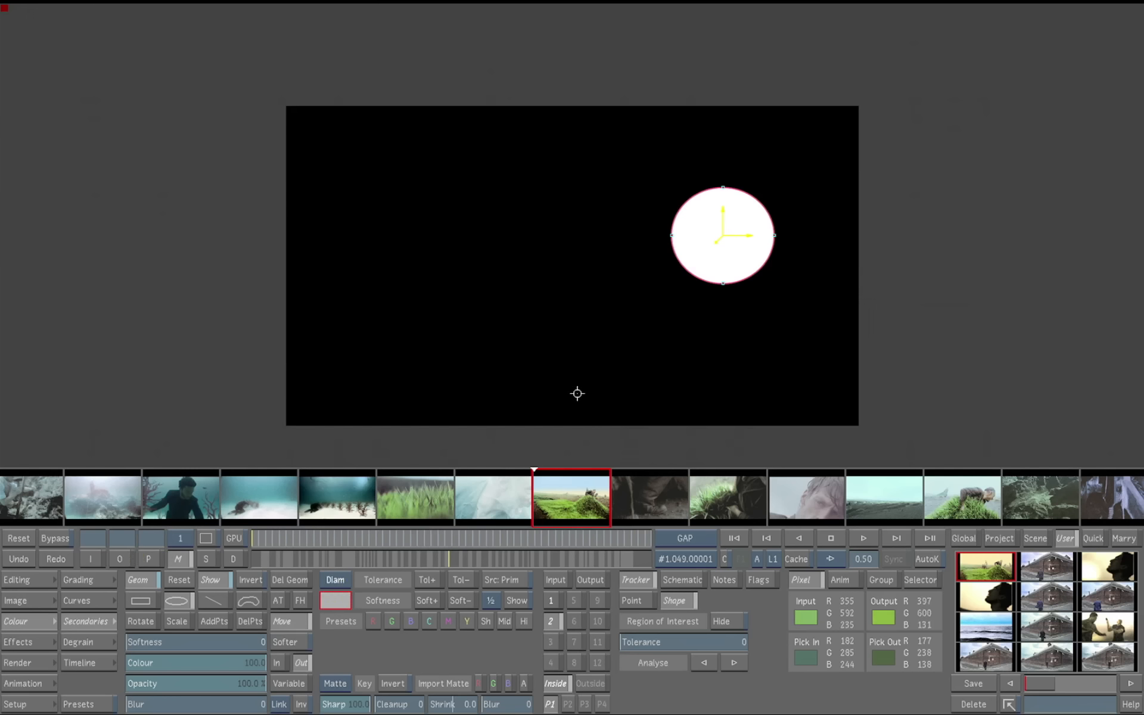
click(730, 225)
drag(729, 227, 720, 226)
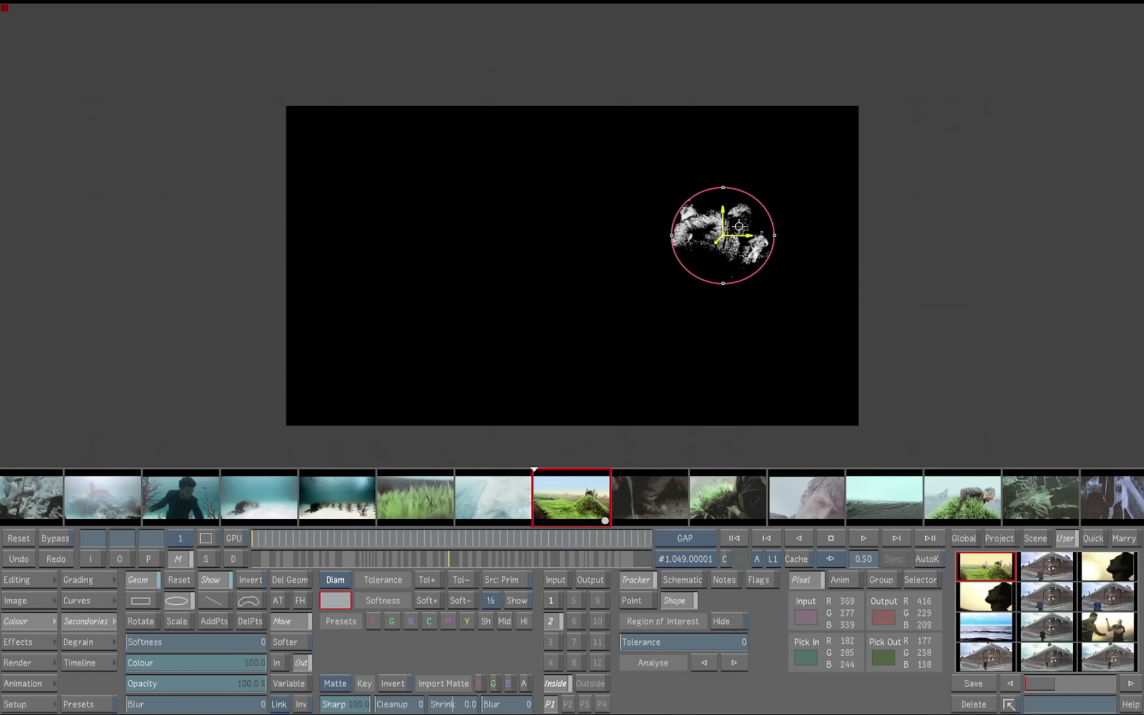
Step: Set the key blur to 29, extend its tolerance over the man and soften the ellipse outwards to 114
drag(495, 704, 511, 707)
click(433, 584)
mouse_move(708, 257)
mouse_down()
mouse_move(704, 227)
mouse_move(738, 228)
mouse_up()
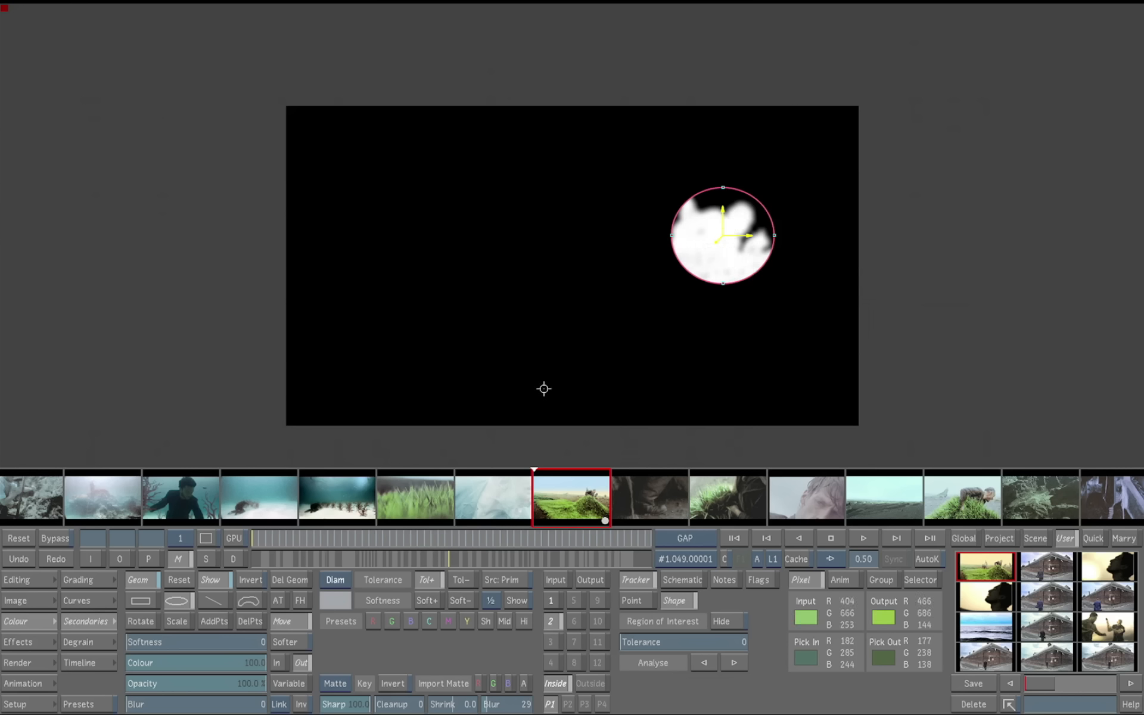
drag(155, 641, 221, 644)
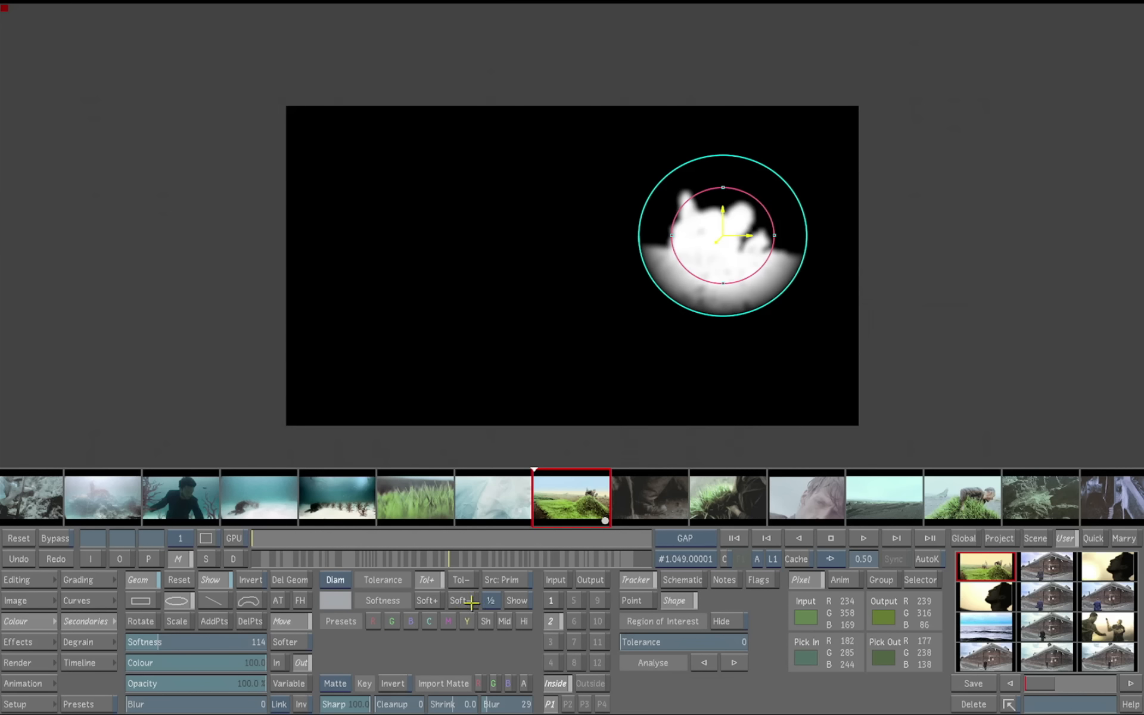
Step: Link secondary 2's matte to secondary 1's, comparing the two mattes before and after
click(552, 600)
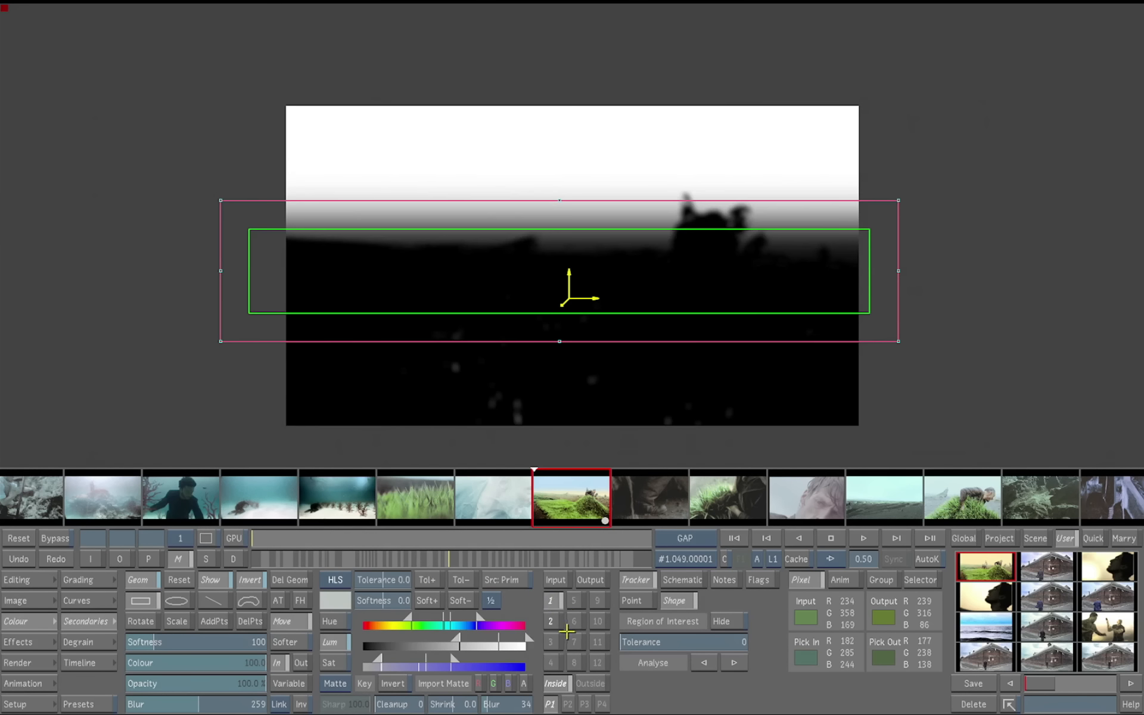
click(553, 628)
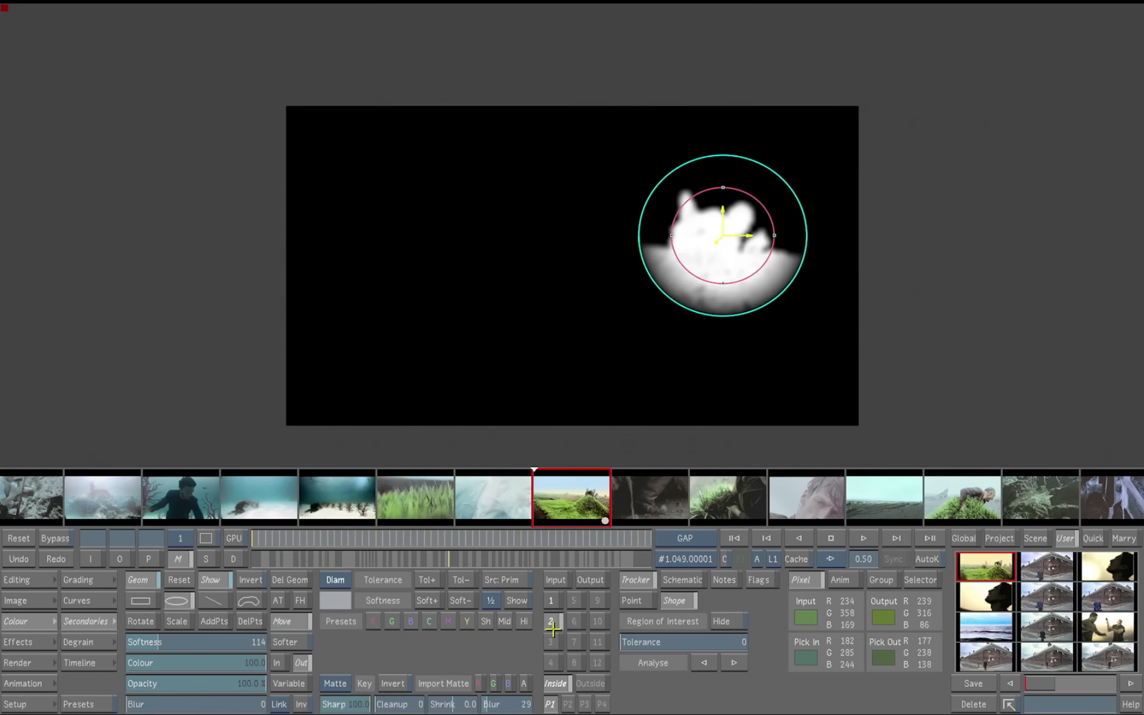
click(279, 703)
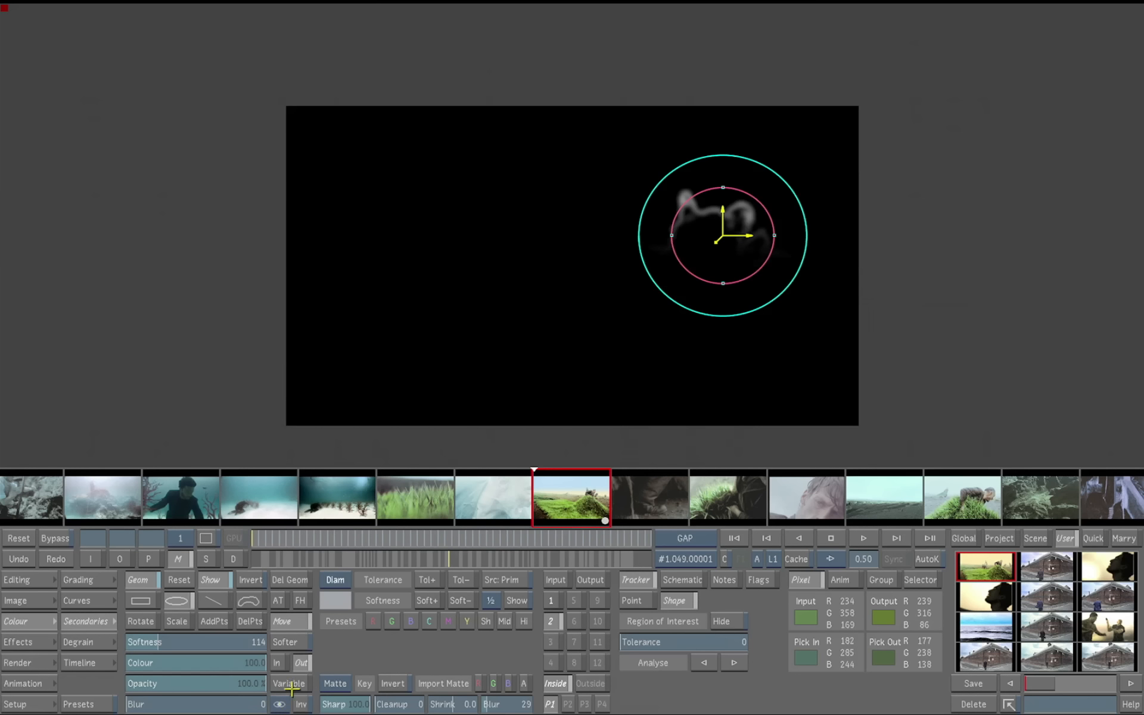
click(551, 600)
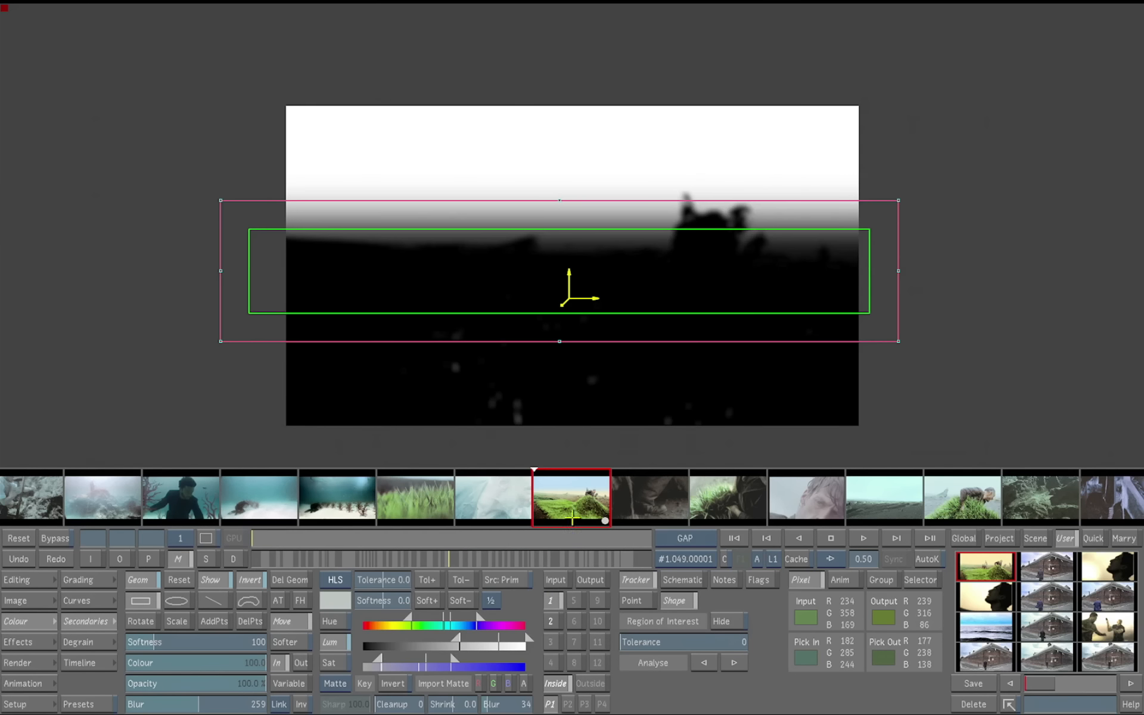
click(551, 623)
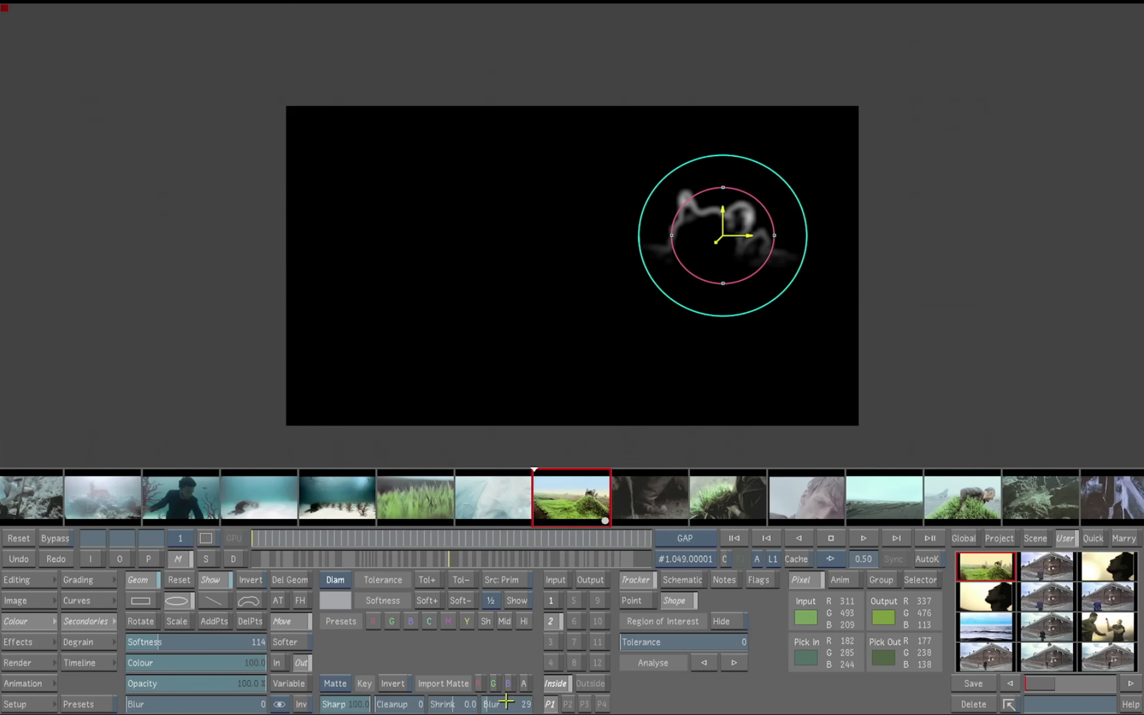
Step: Set secondary 2's key blur to 146 and its master gain to 2.52, and play the shot to check the glow
drag(506, 702, 565, 696)
click(119, 559)
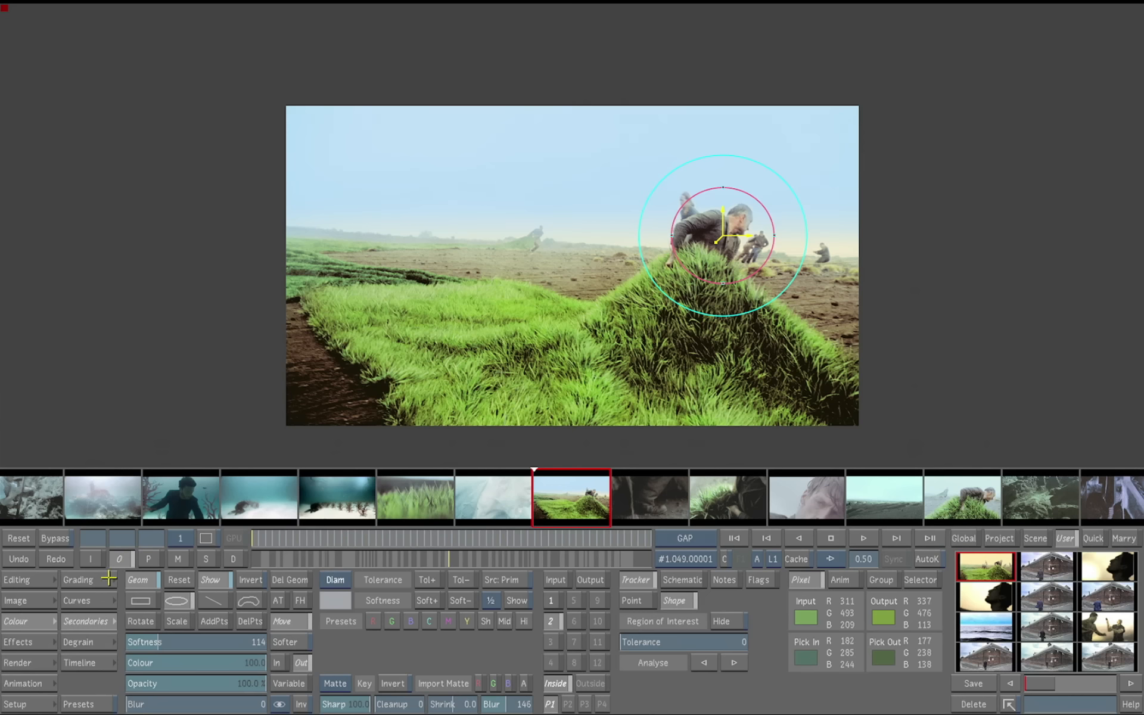
drag(301, 637, 305, 519)
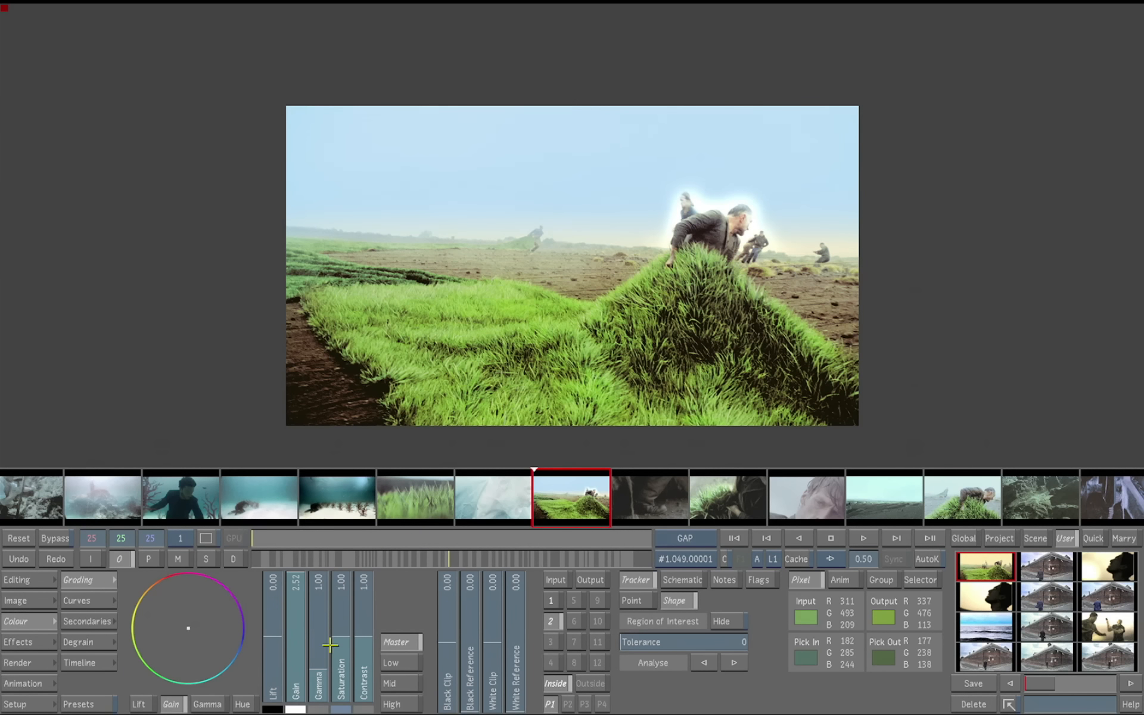
key(space)
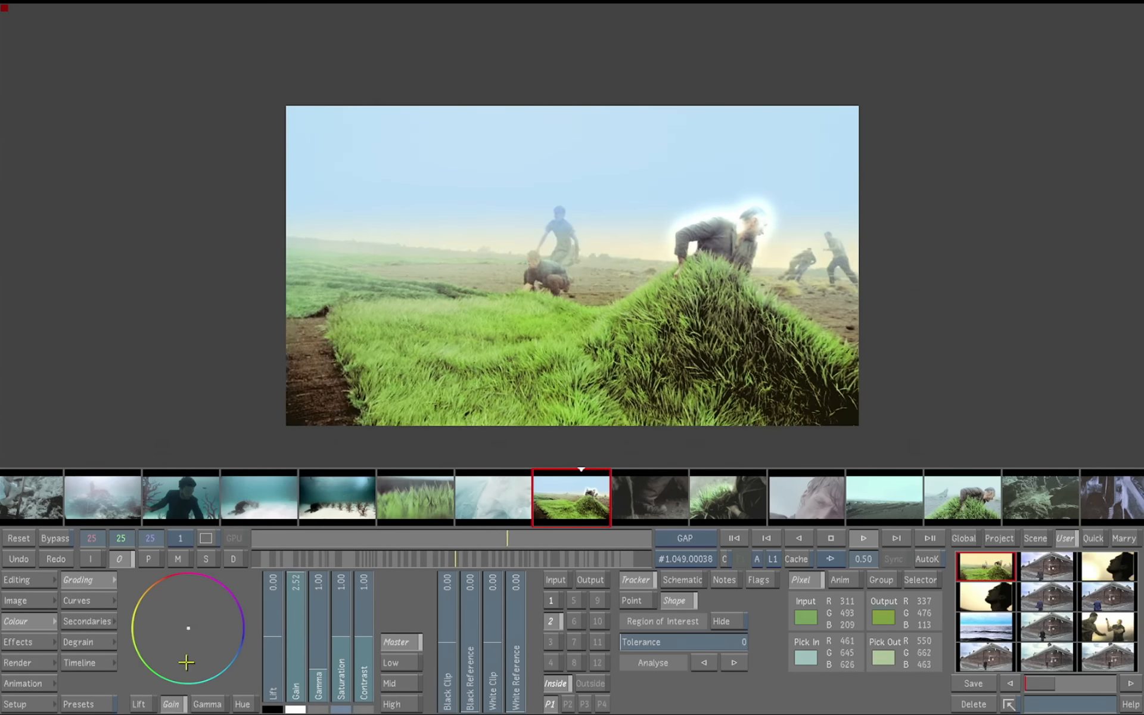
Step: Nudge secondary 1's rectangle mask slightly over the horizon, check its grade and return to secondary 2's grade
click(100, 621)
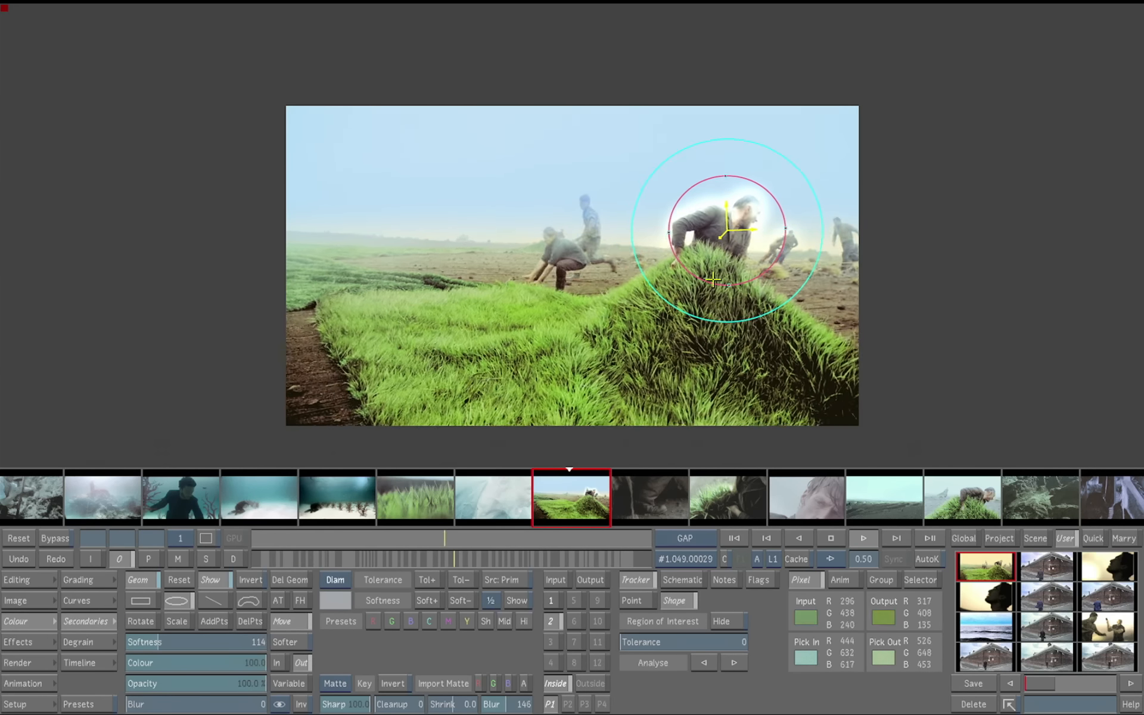
click(552, 601)
drag(576, 289, 572, 320)
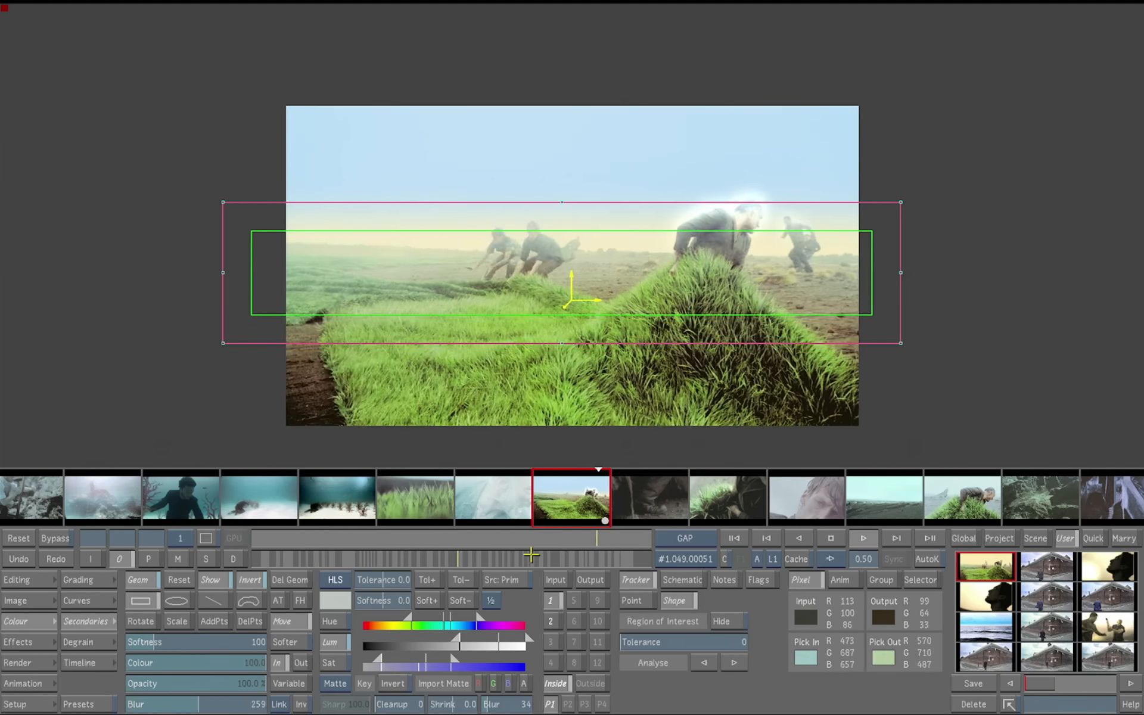
click(98, 578)
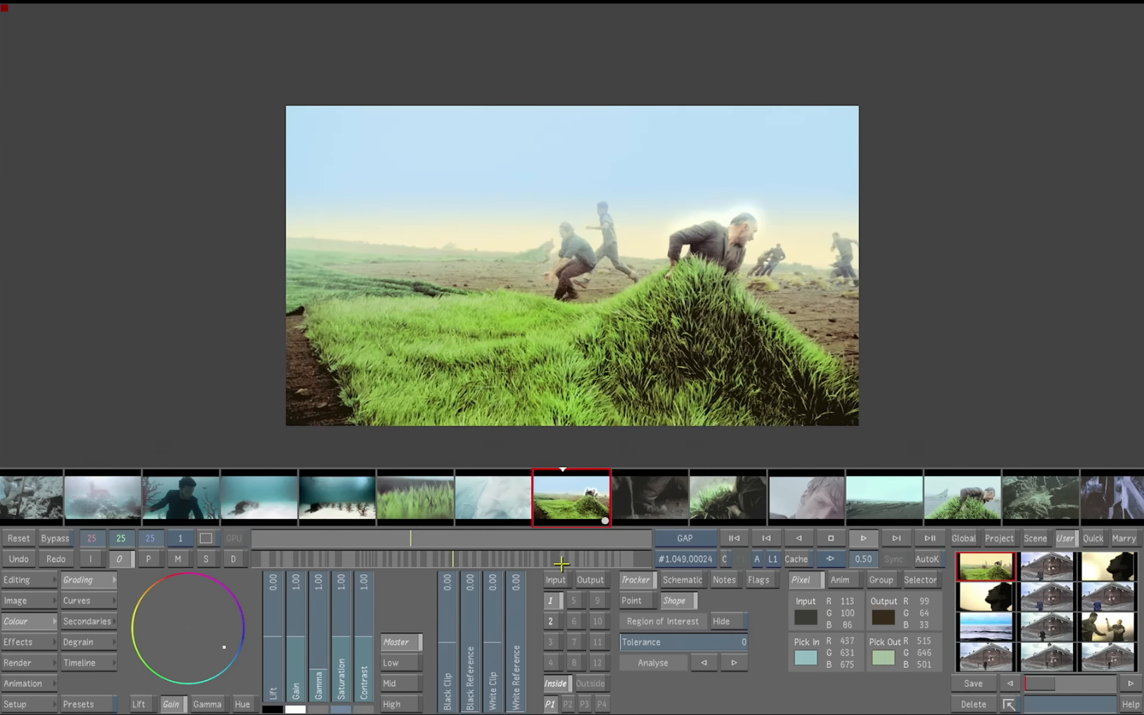
click(551, 621)
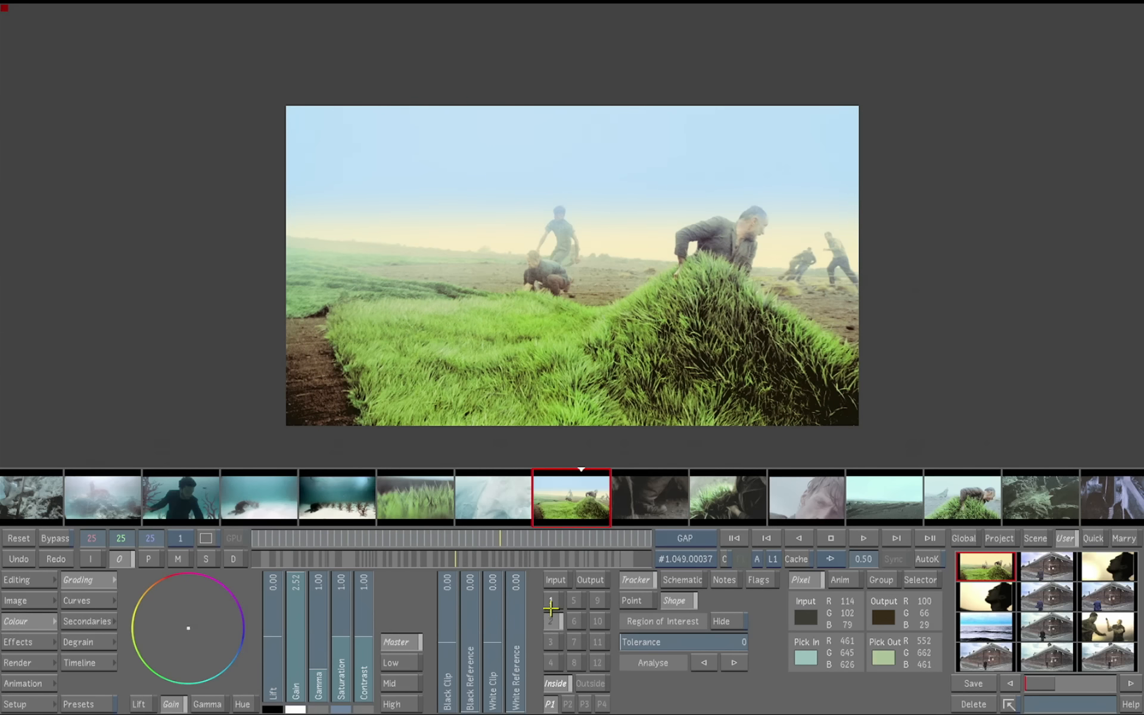
Step: Turn off secondaries 1 and 2 on the grassy hill shot and save its warm grade to the user gallery
click(549, 624)
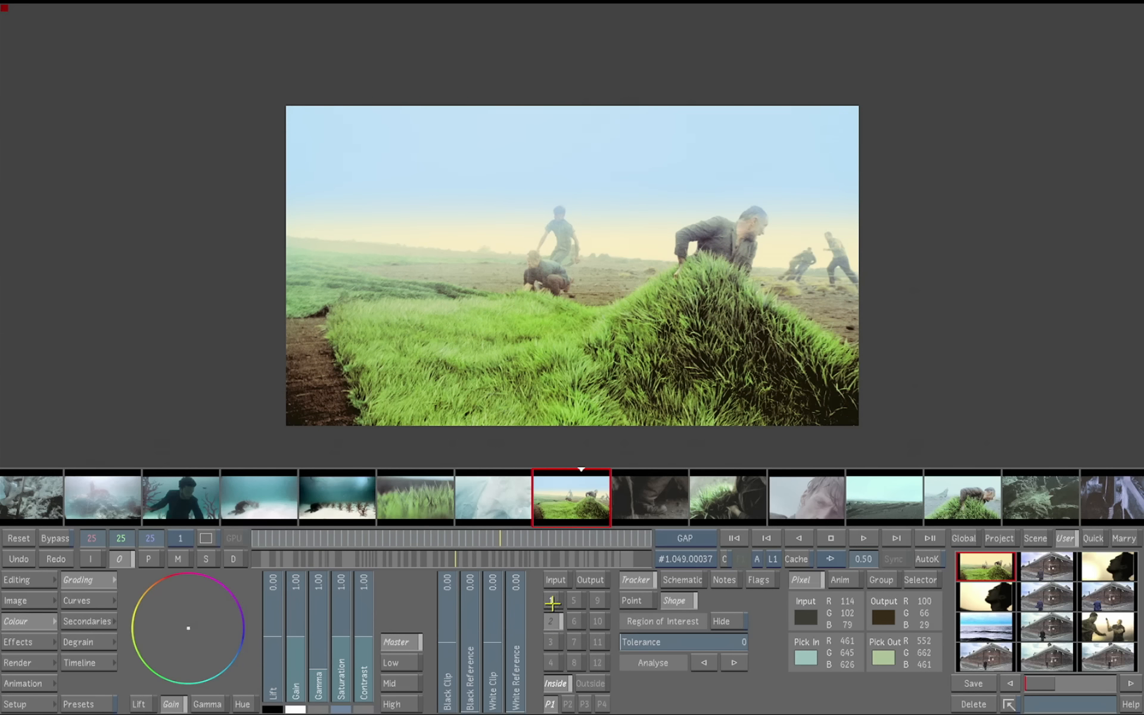
click(551, 602)
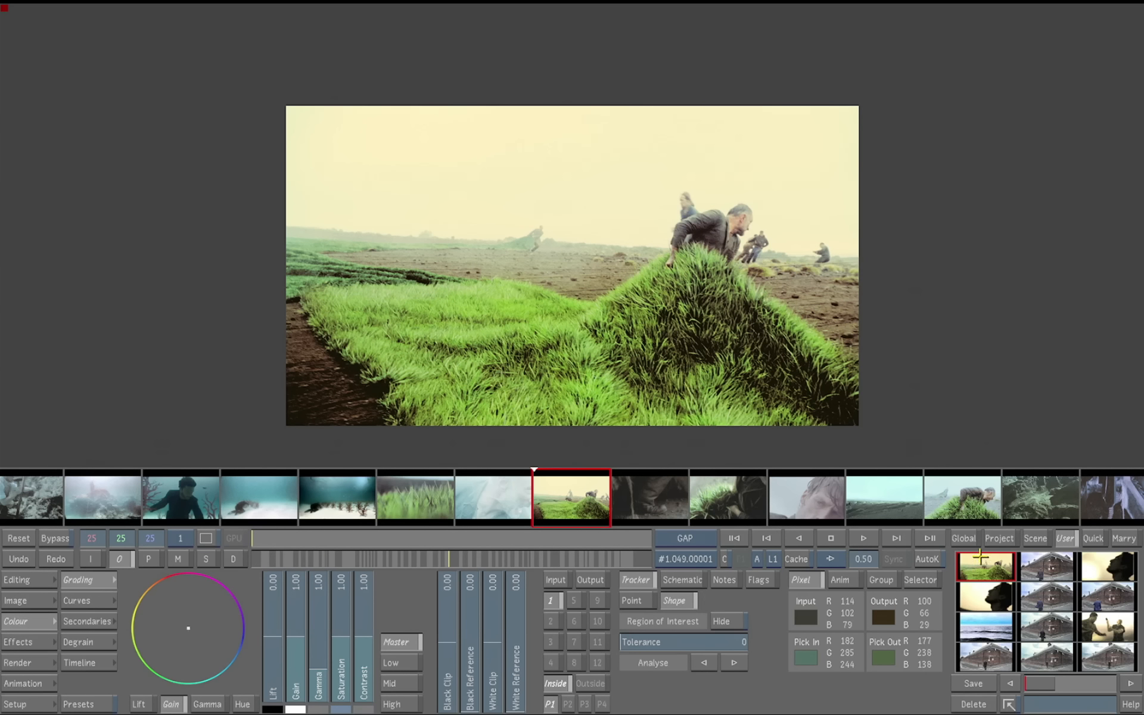
click(972, 687)
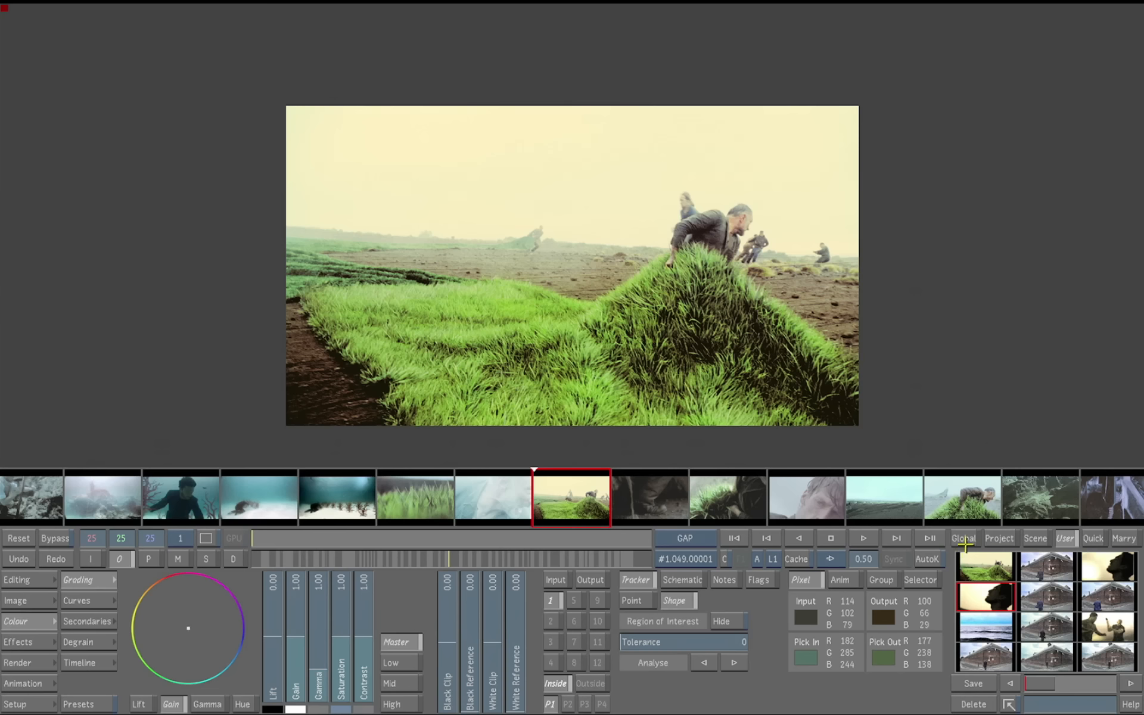
Step: Add the printbleach plugin to the shot of the man crouched on the grass mound and set its mix to 1.72
click(970, 502)
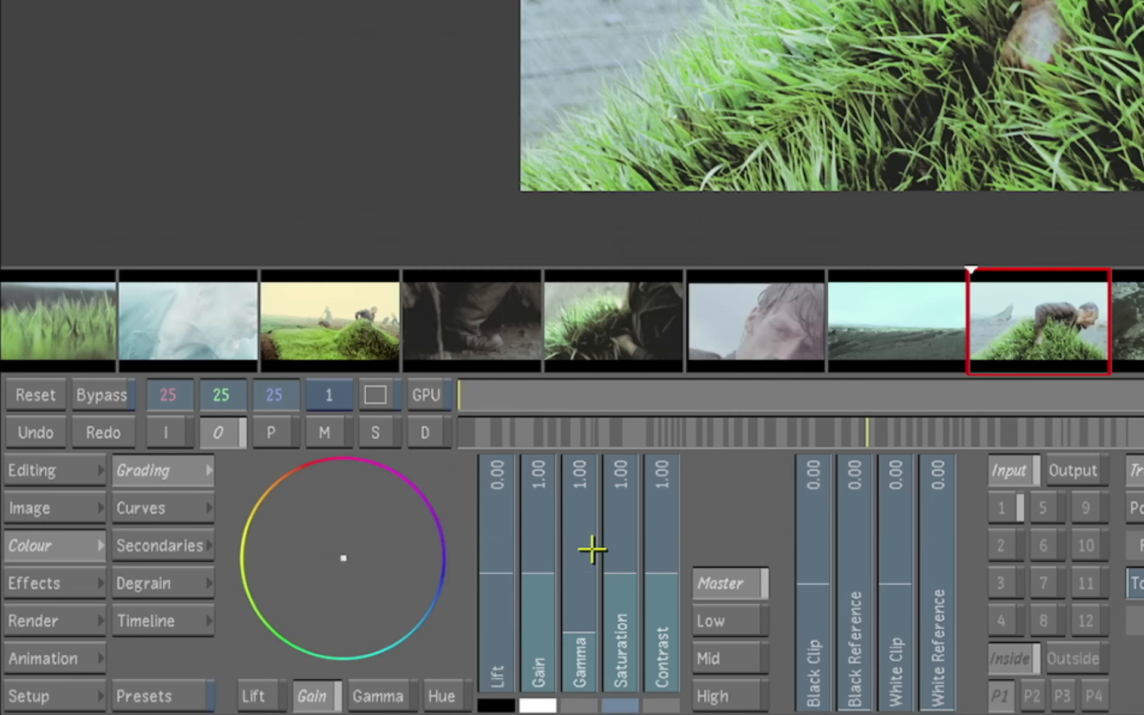
click(73, 581)
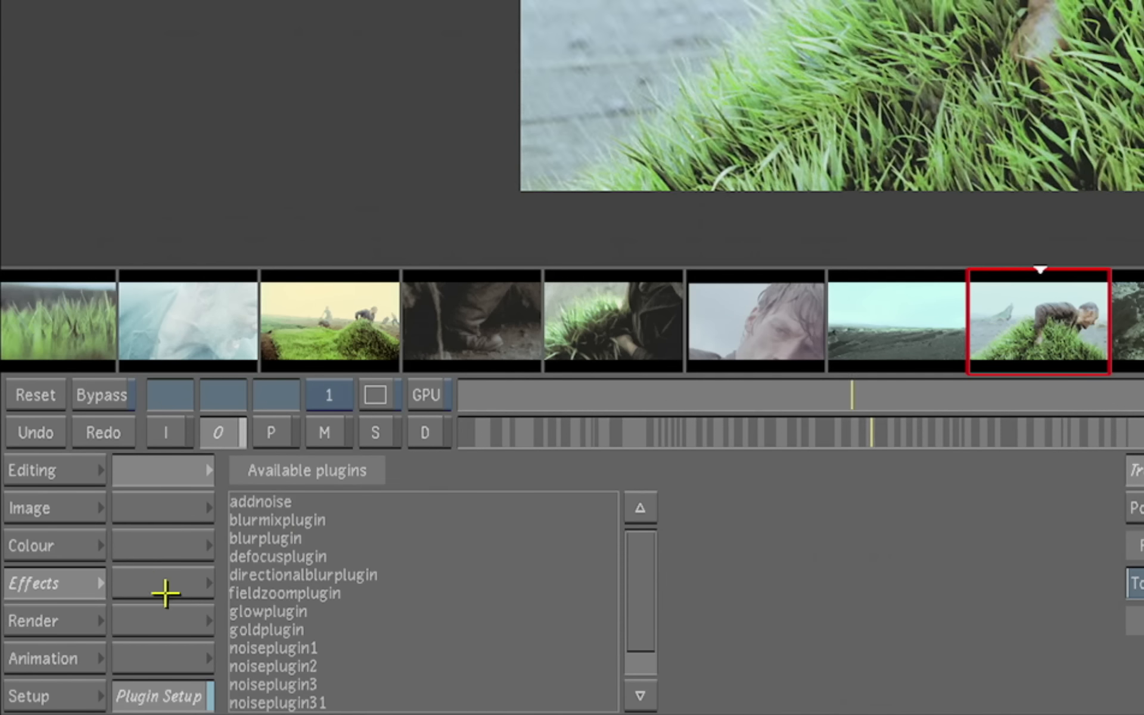
scroll(642, 581, down, 2)
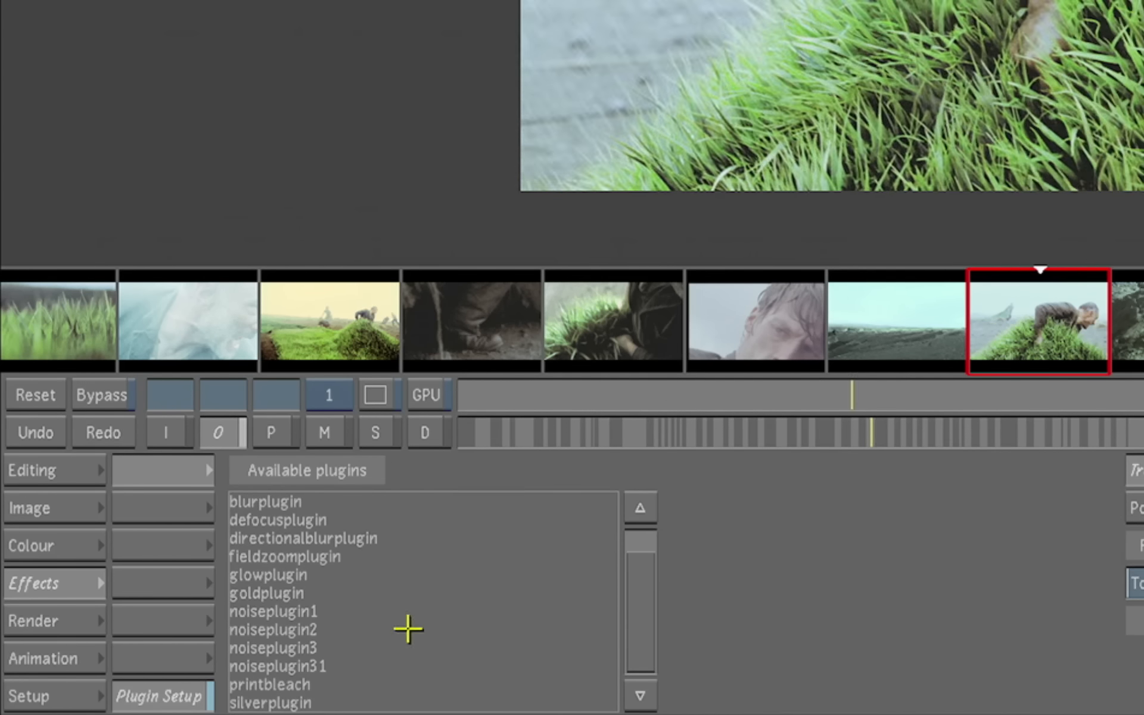
click(288, 690)
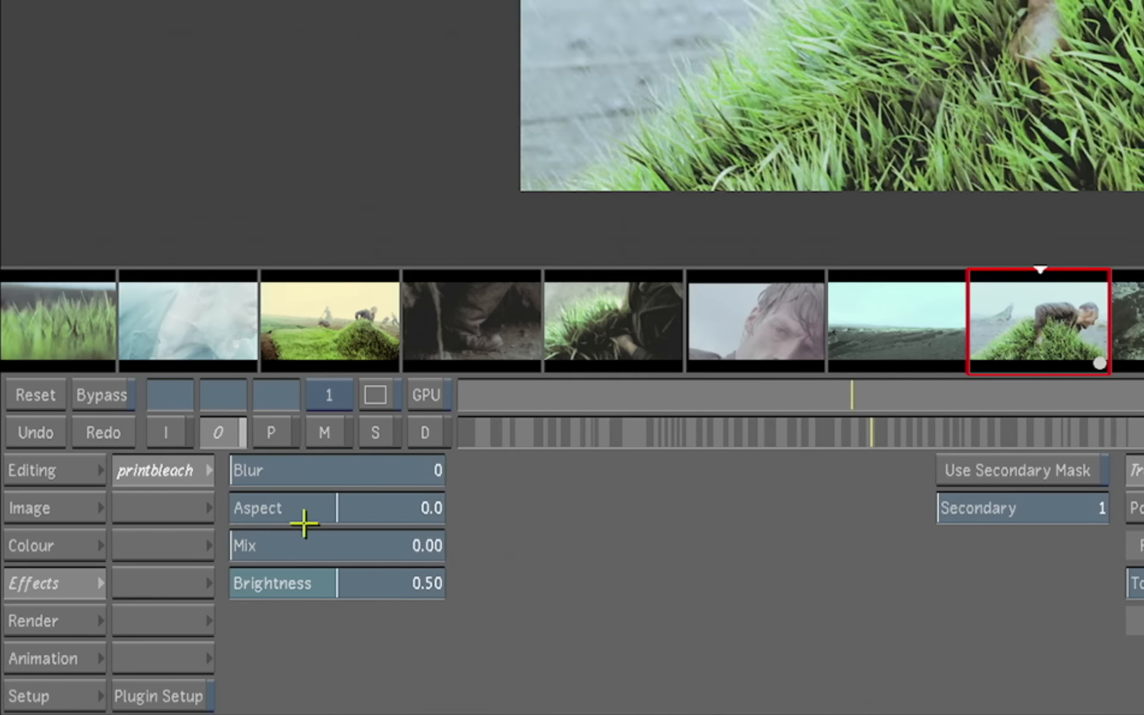
drag(258, 545, 345, 548)
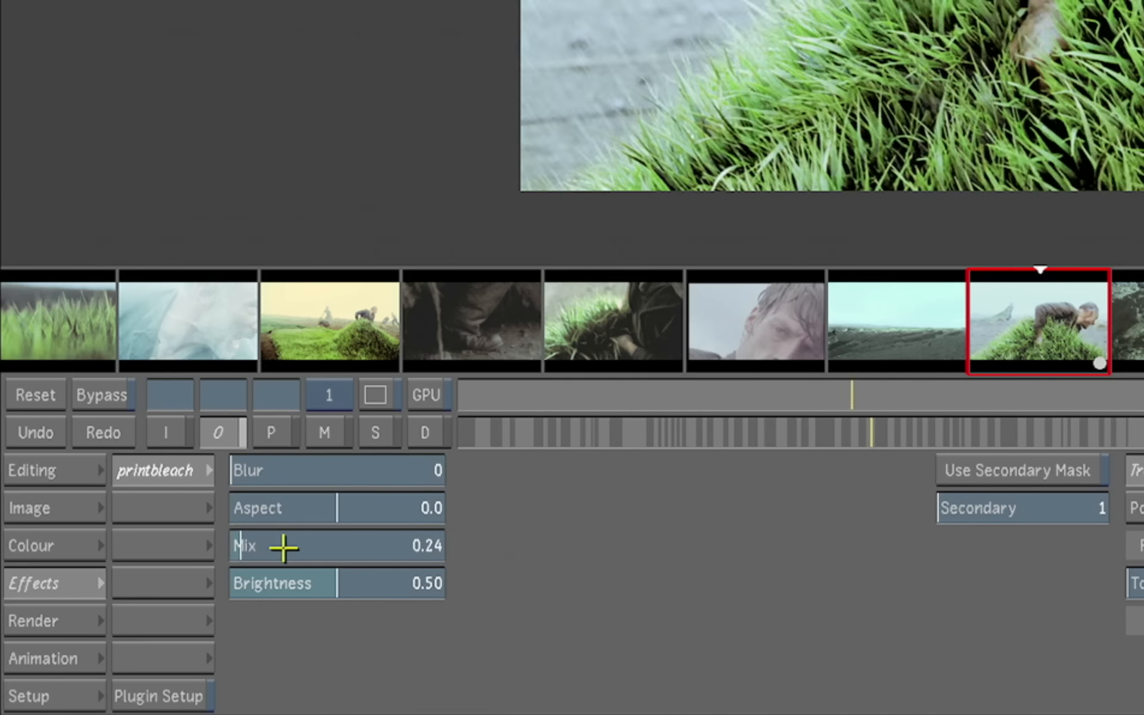
drag(186, 626, 237, 619)
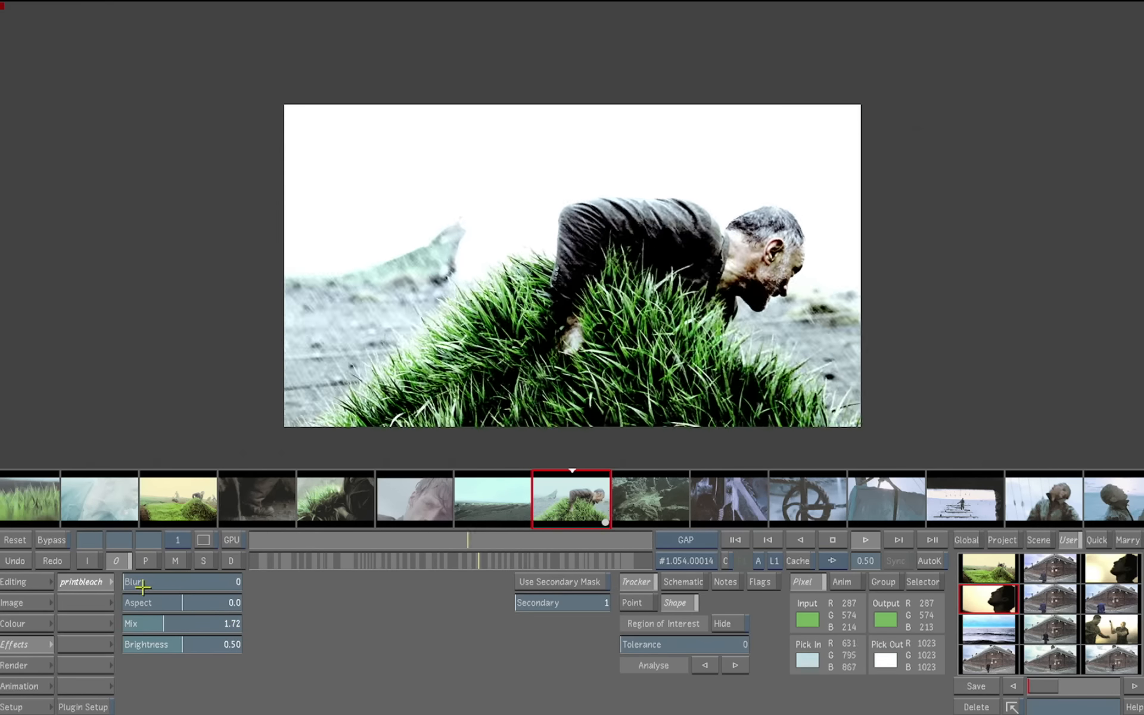
Step: Refine the print bleach with blur 79, mix 1.36 and brightness 0.68
drag(142, 583, 180, 580)
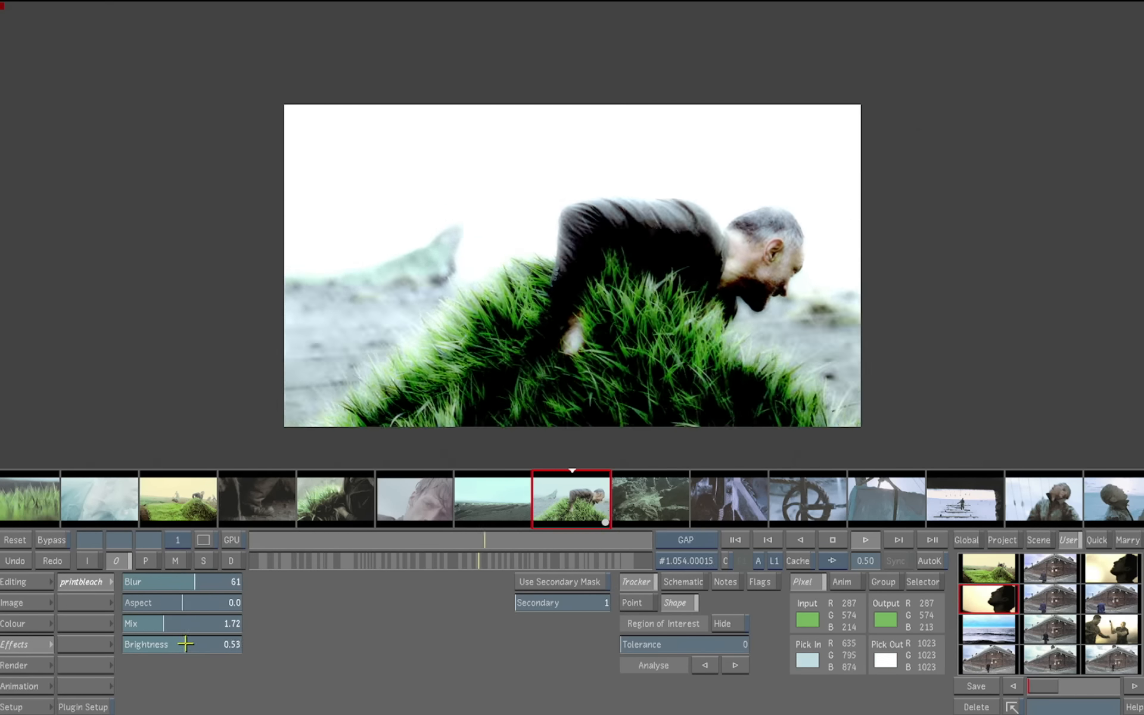
drag(182, 642, 141, 623)
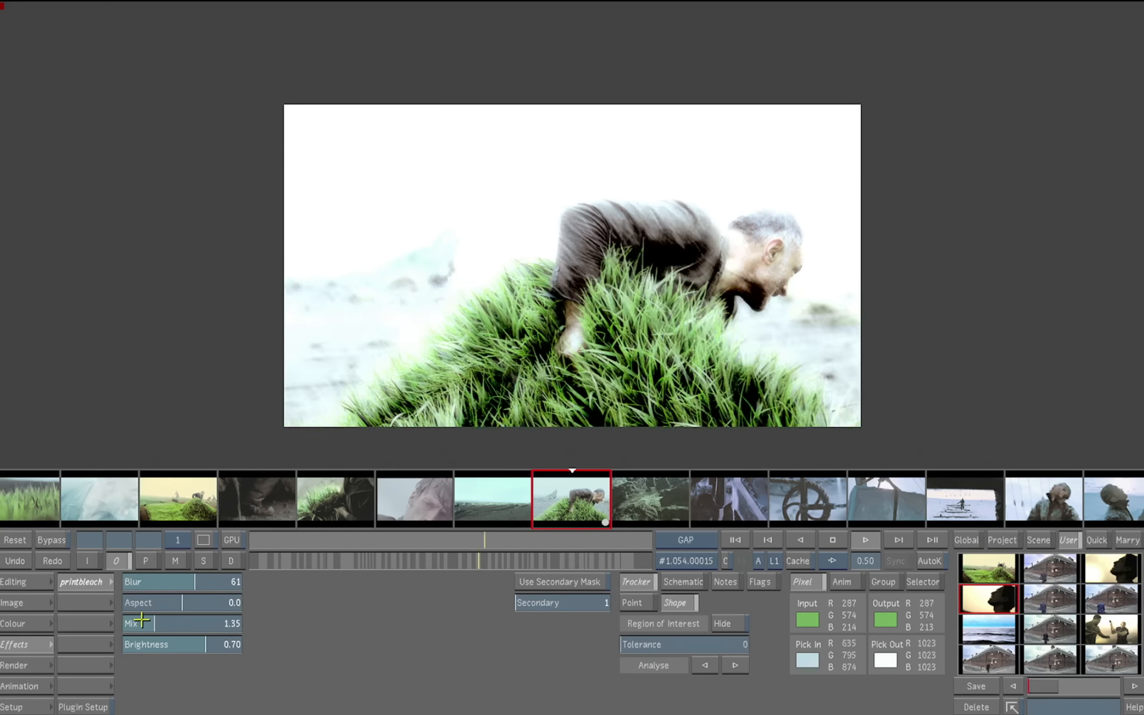
drag(188, 582, 216, 582)
mouse_move(206, 643)
mouse_down()
mouse_move(170, 641)
mouse_move(204, 640)
mouse_up()
Step: Compare the crouched man's shot with and without the print bleach by toggling bypass repeatedly, and remove the plugin
click(52, 539)
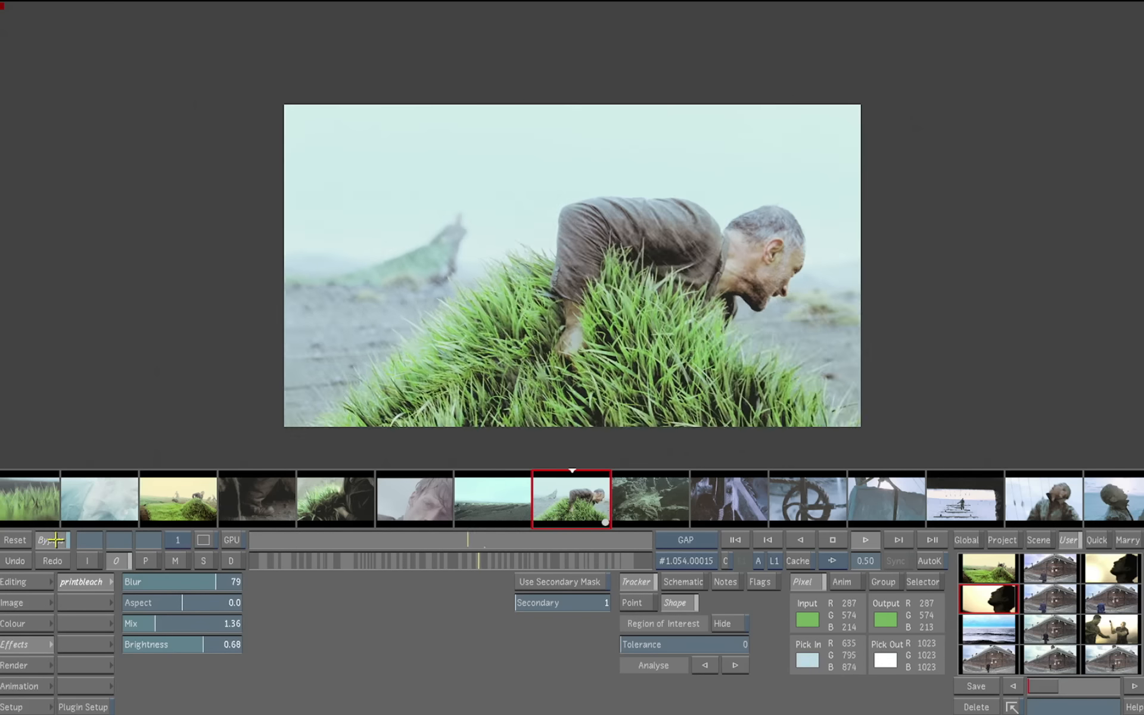
click(51, 539)
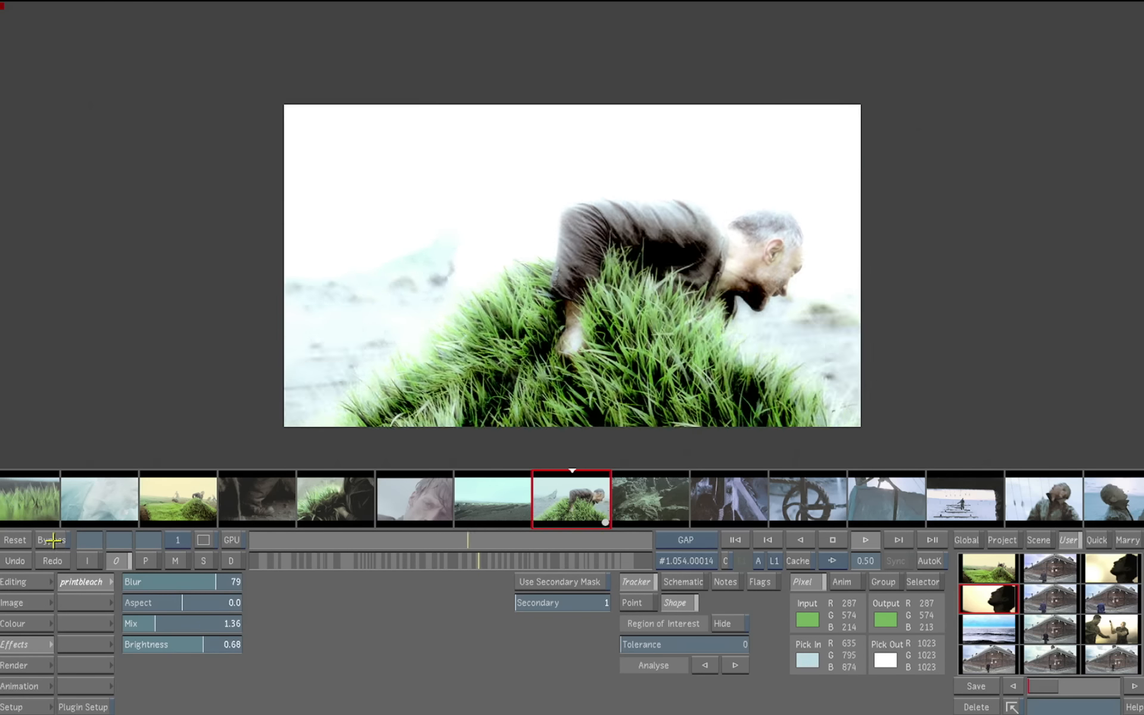
click(52, 541)
click(54, 543)
click(54, 543)
click(53, 543)
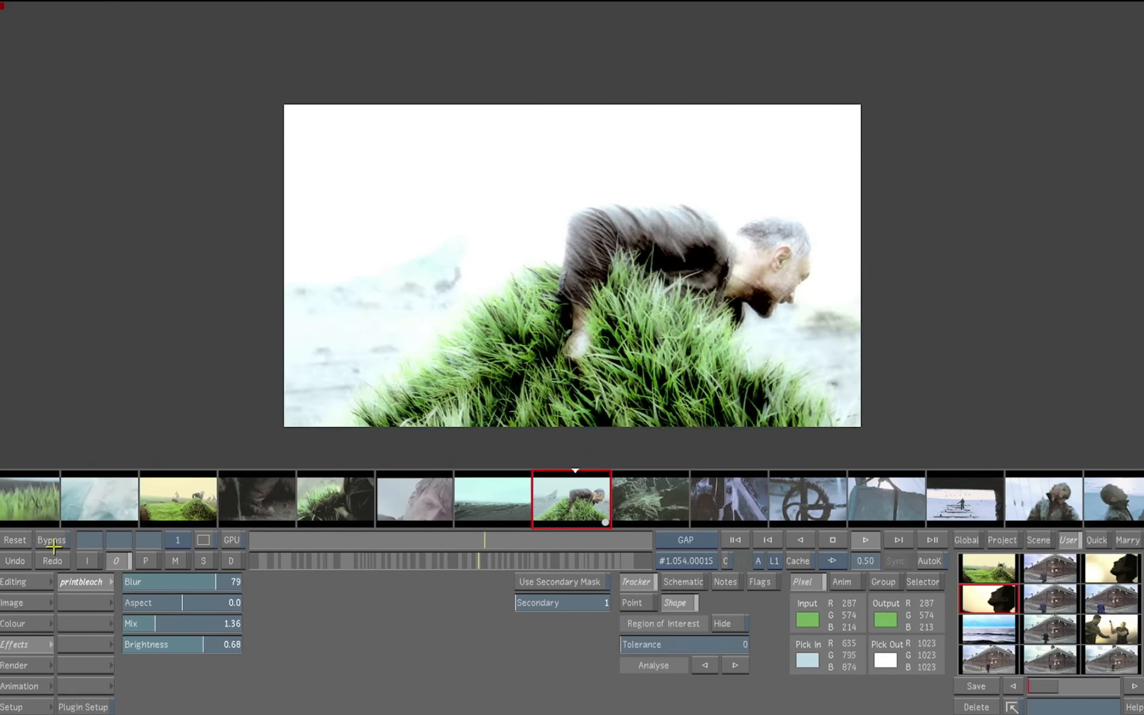
click(54, 543)
click(54, 543)
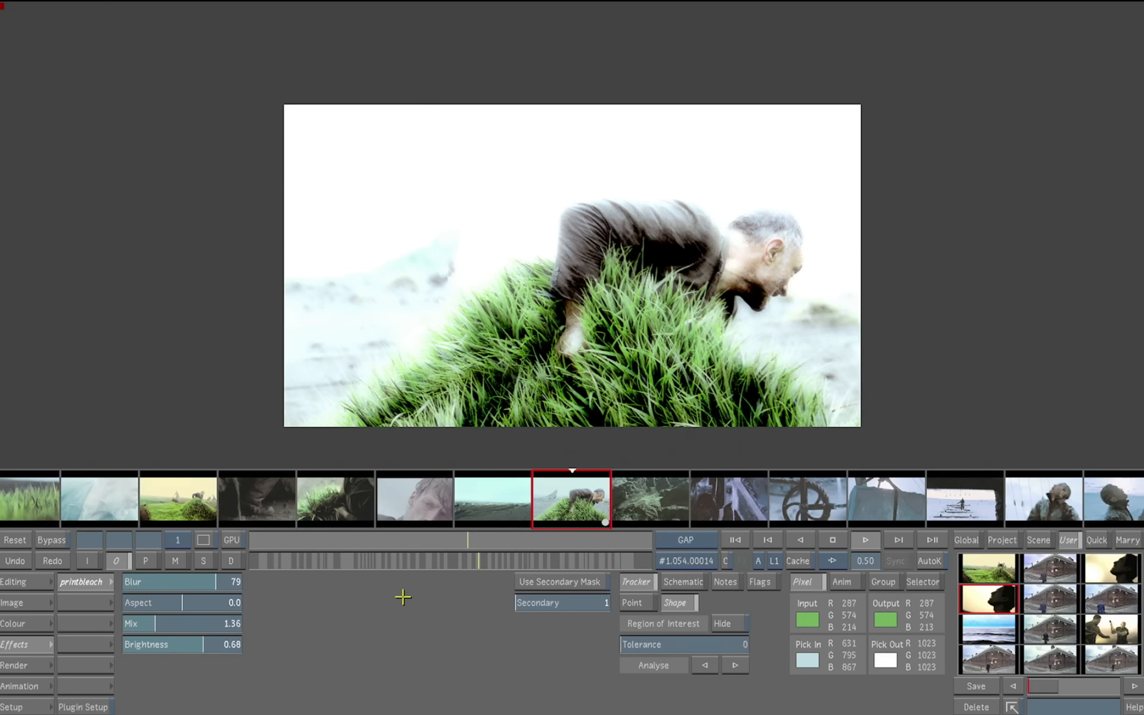
key(Delete)
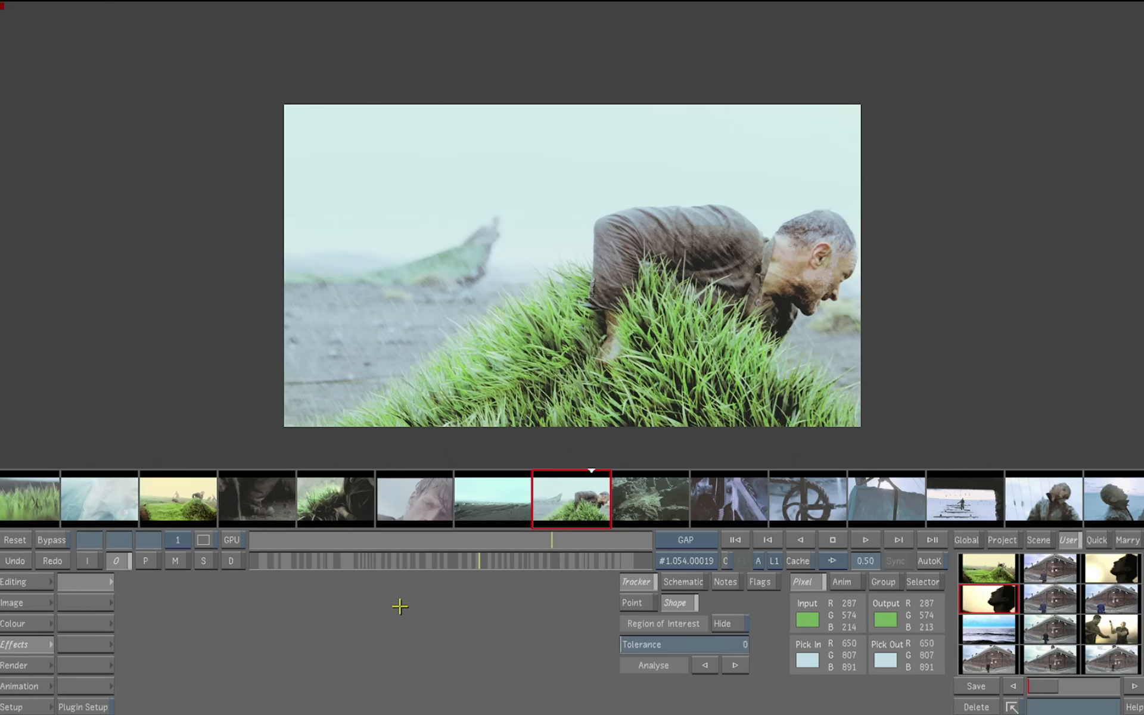
Step: Return to the grassy hill shot's colour grading and scrub through the two nearby face close-ups to judge the match
click(208, 504)
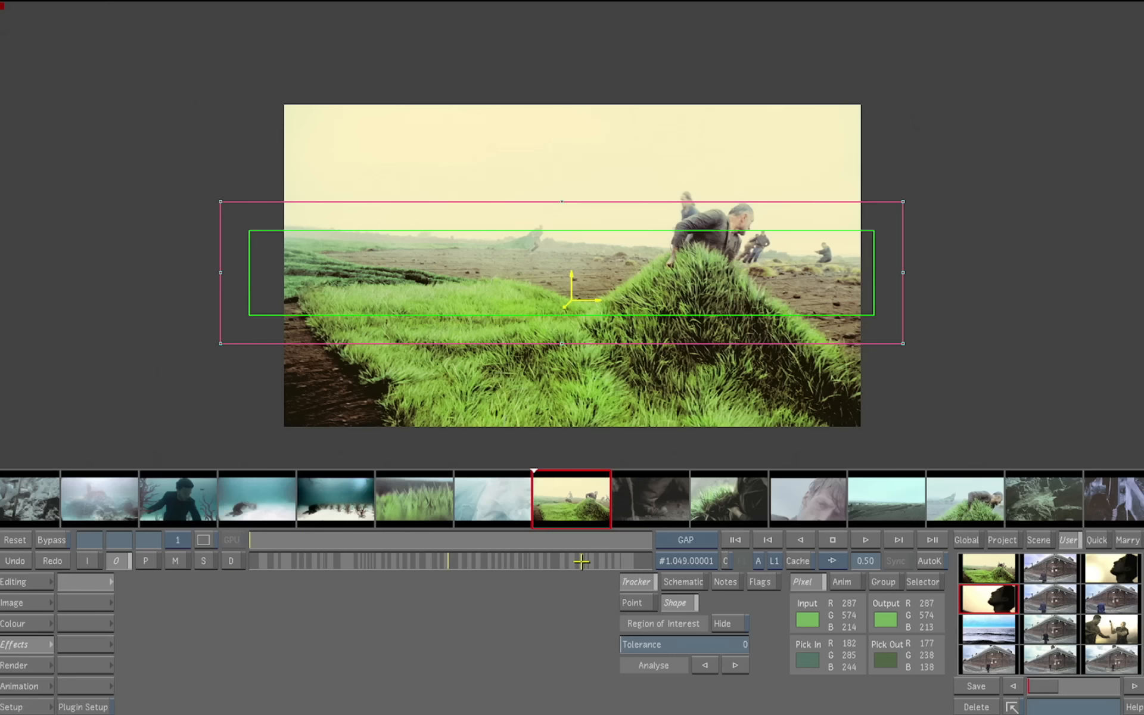
click(62, 622)
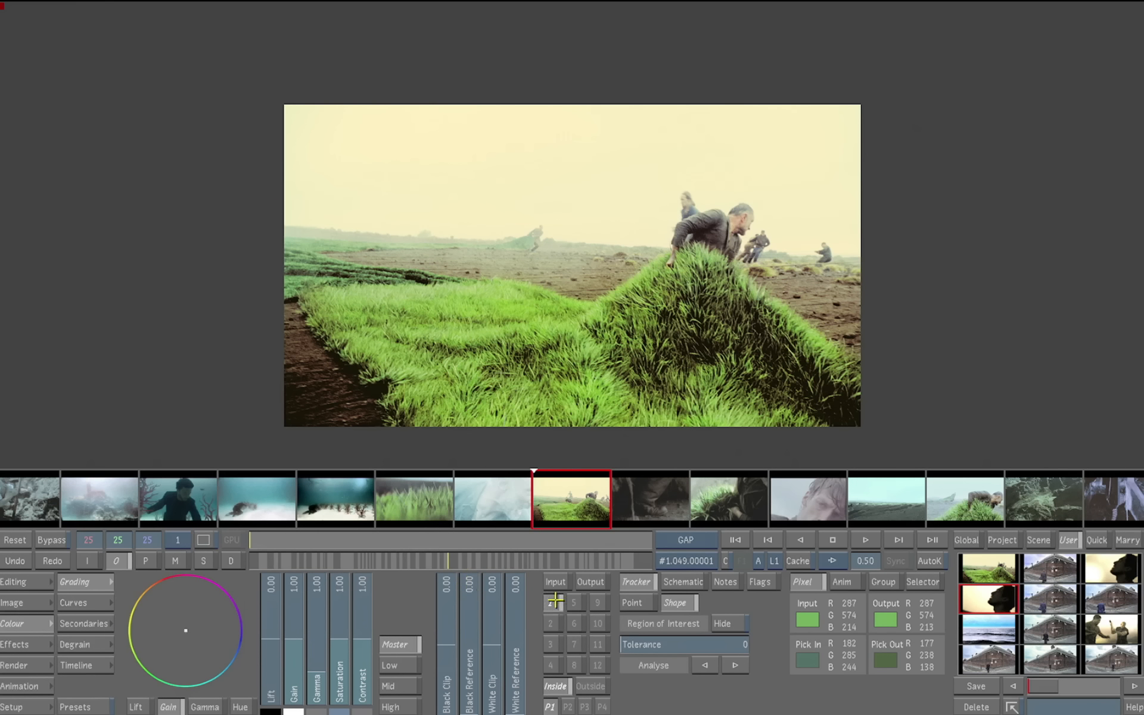
click(498, 516)
mouse_move(362, 541)
mouse_down()
mouse_move(521, 554)
mouse_move(451, 556)
mouse_move(417, 554)
mouse_move(606, 544)
mouse_up()
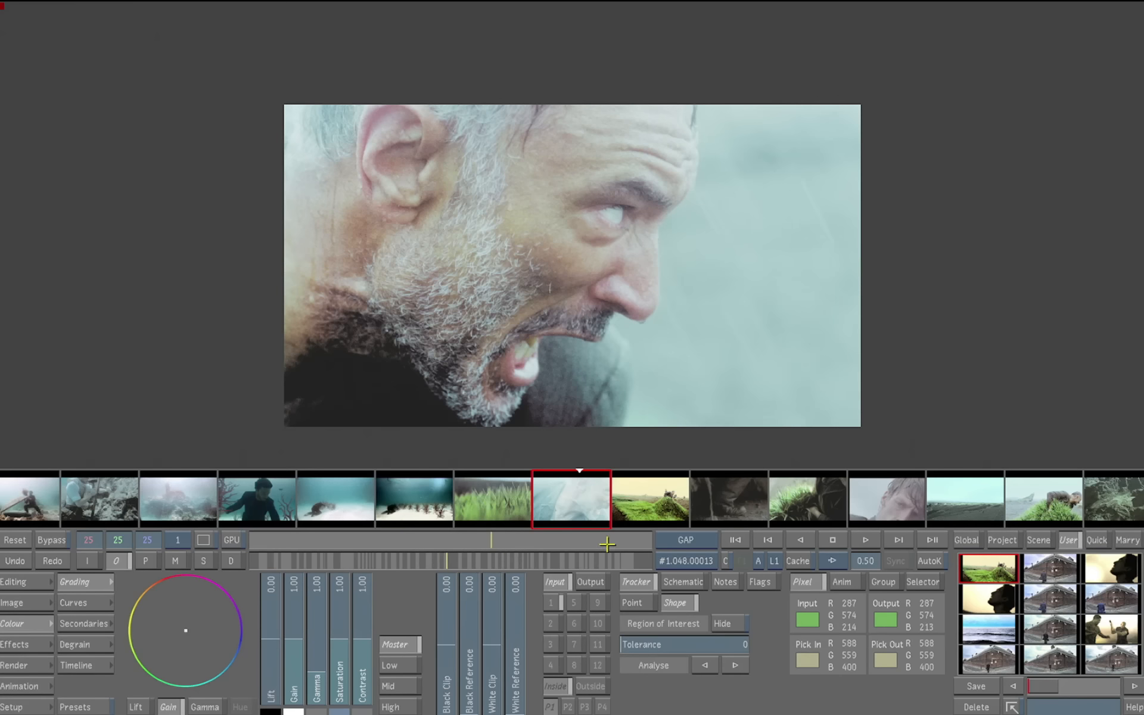
click(784, 511)
mouse_move(351, 534)
mouse_down()
mouse_move(497, 544)
mouse_move(248, 557)
mouse_up()
click(421, 513)
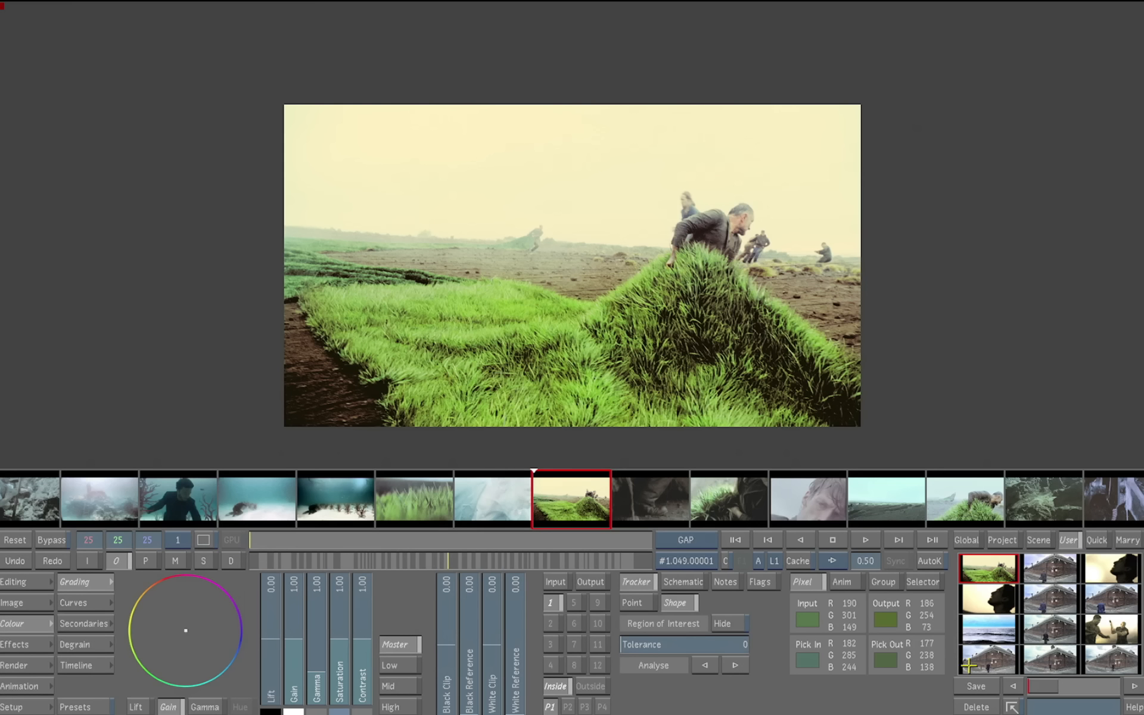
Step: Apply the saved warm grade to the grass close-up, the profile close-up, the boot shot and the hand-in-grass shot
click(412, 492)
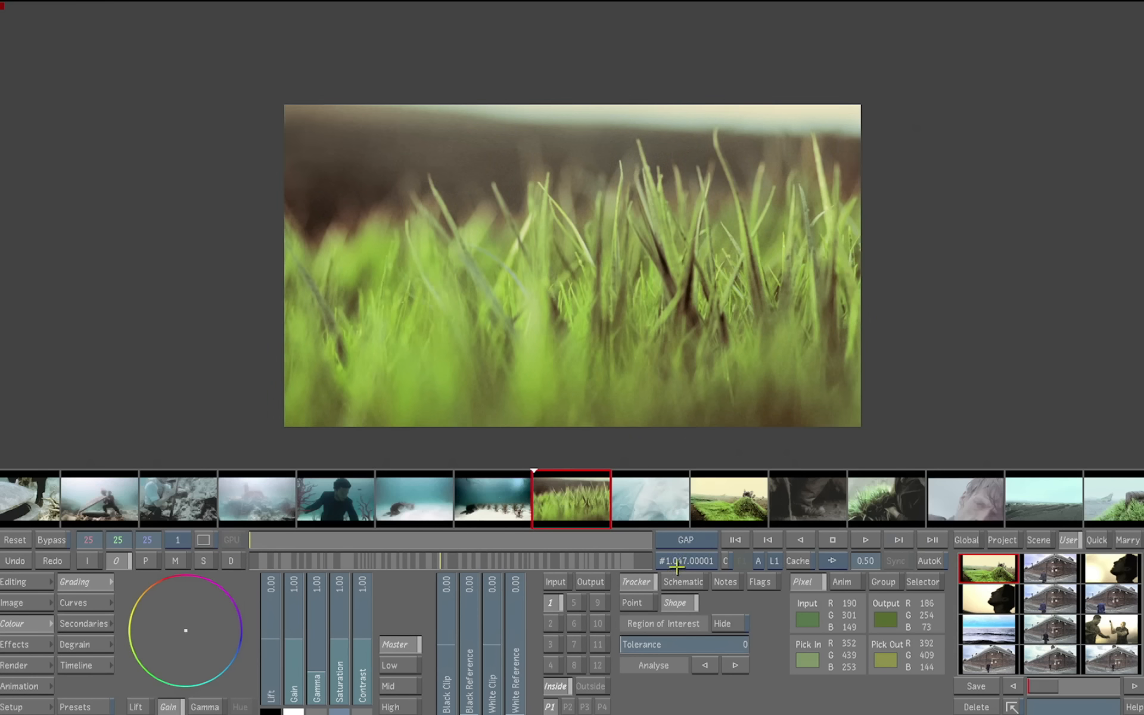
click(663, 511)
click(742, 498)
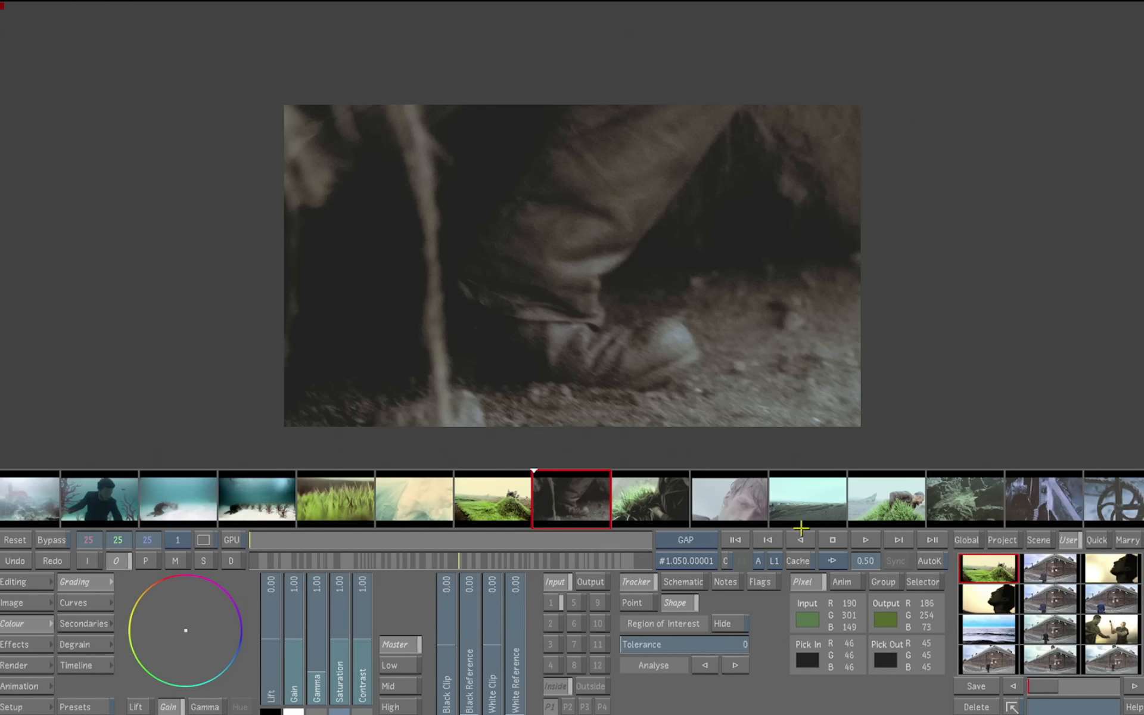
click(995, 564)
click(657, 487)
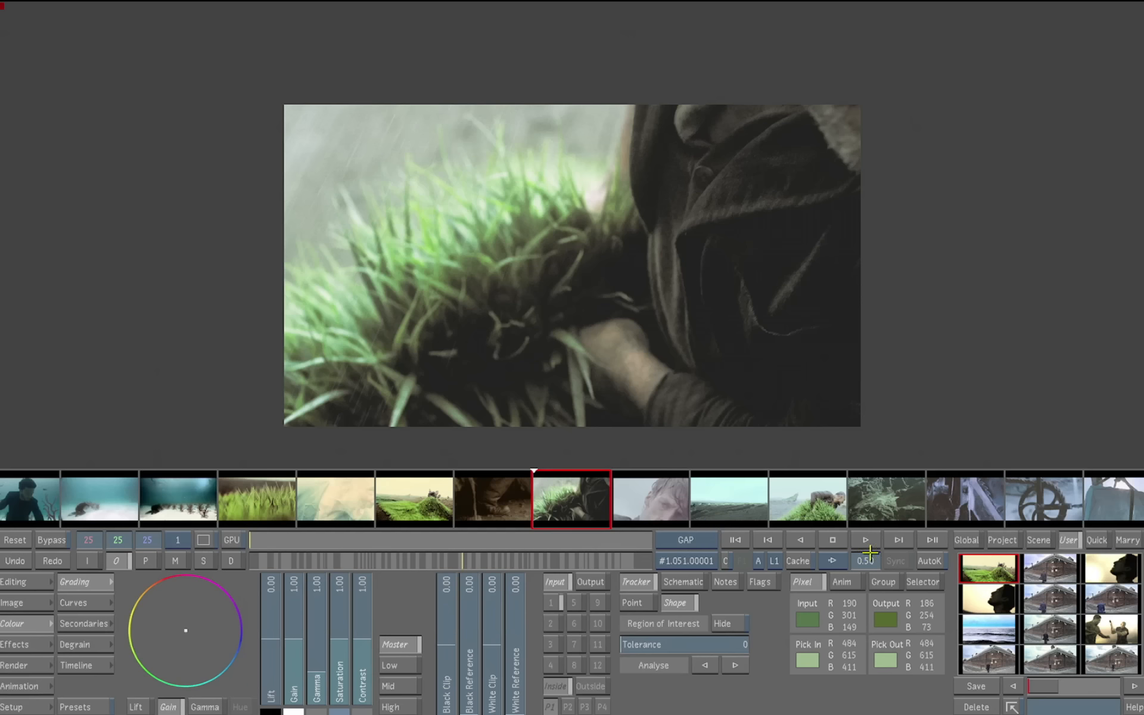
click(991, 571)
Step: Apply the same saved grade to the wet-haired man's close-up, the wide landscape, the crouched man and the rocky mountainside
click(656, 488)
click(989, 576)
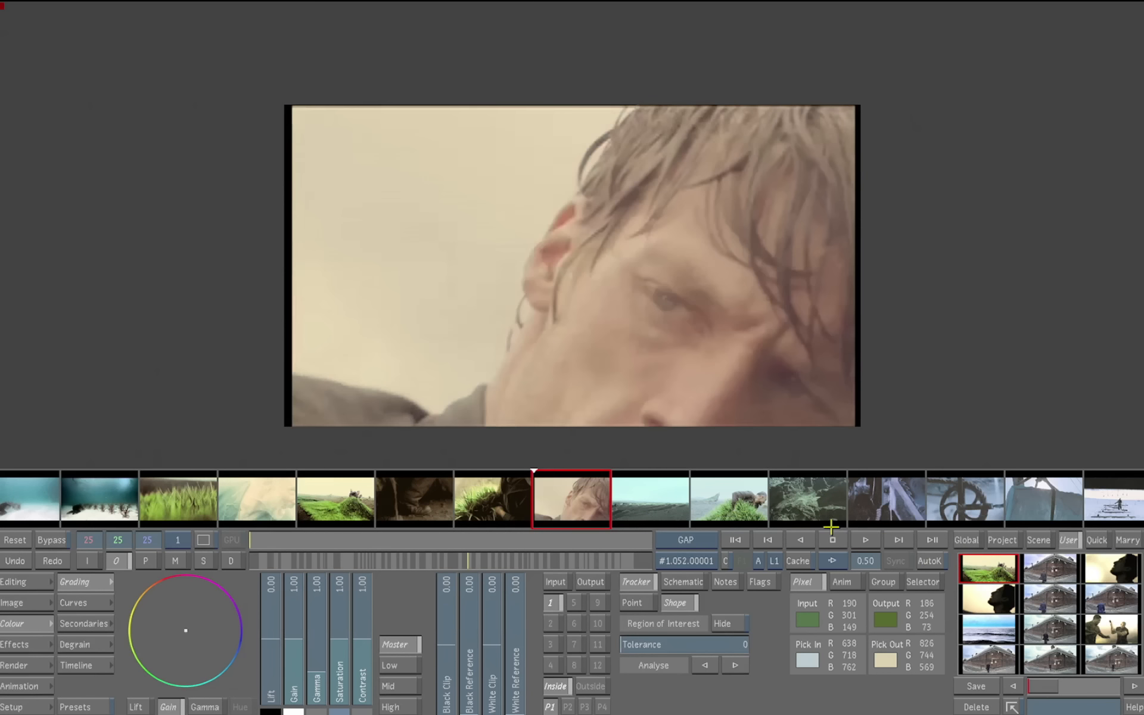
click(656, 497)
click(989, 569)
click(656, 495)
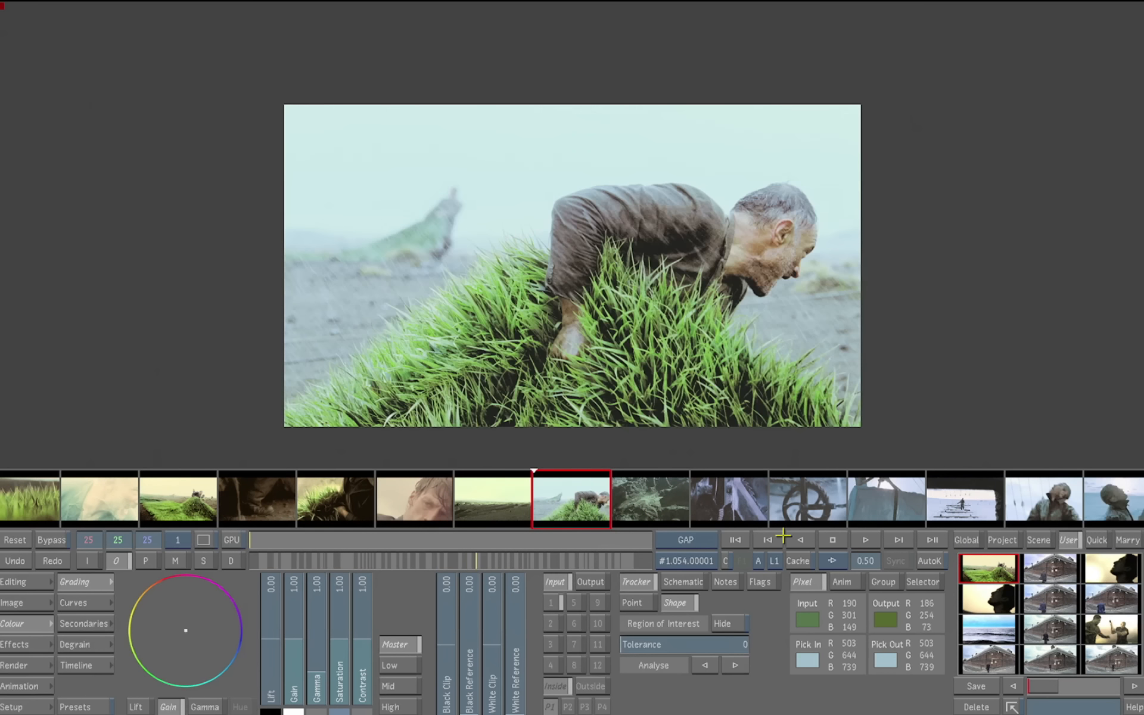
click(998, 570)
click(656, 490)
click(989, 571)
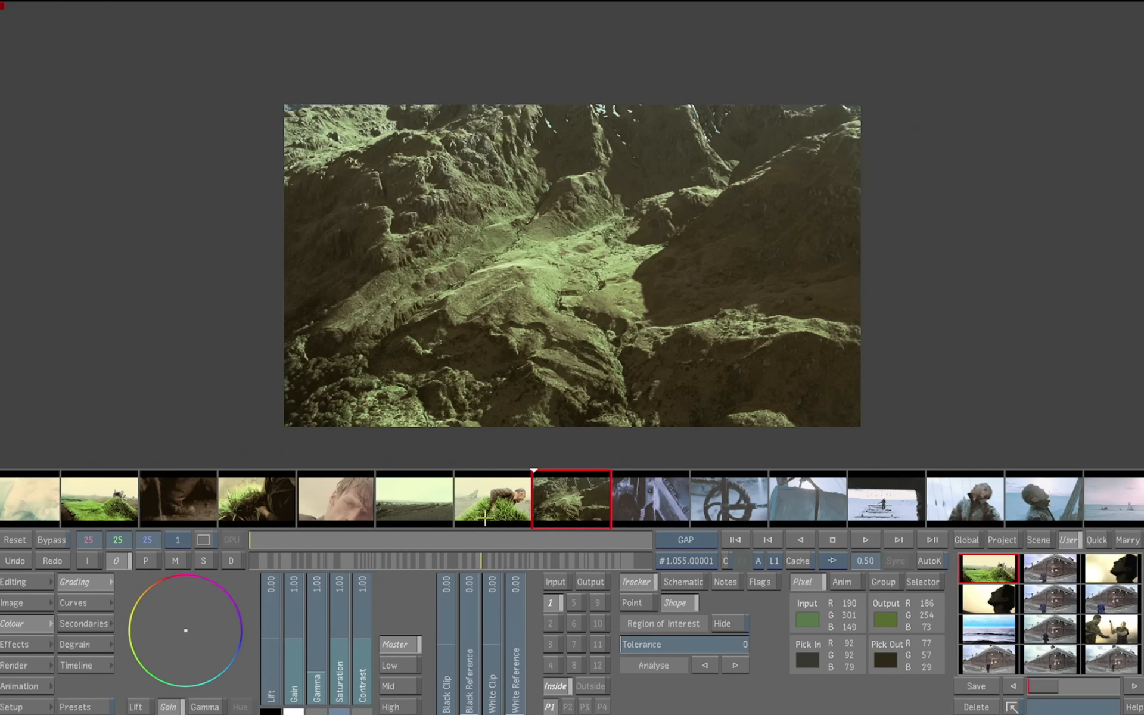
Step: Change the playback mode and play the graded sequence from the grass close-up to check the continuity between shots
click(113, 504)
click(411, 509)
click(834, 563)
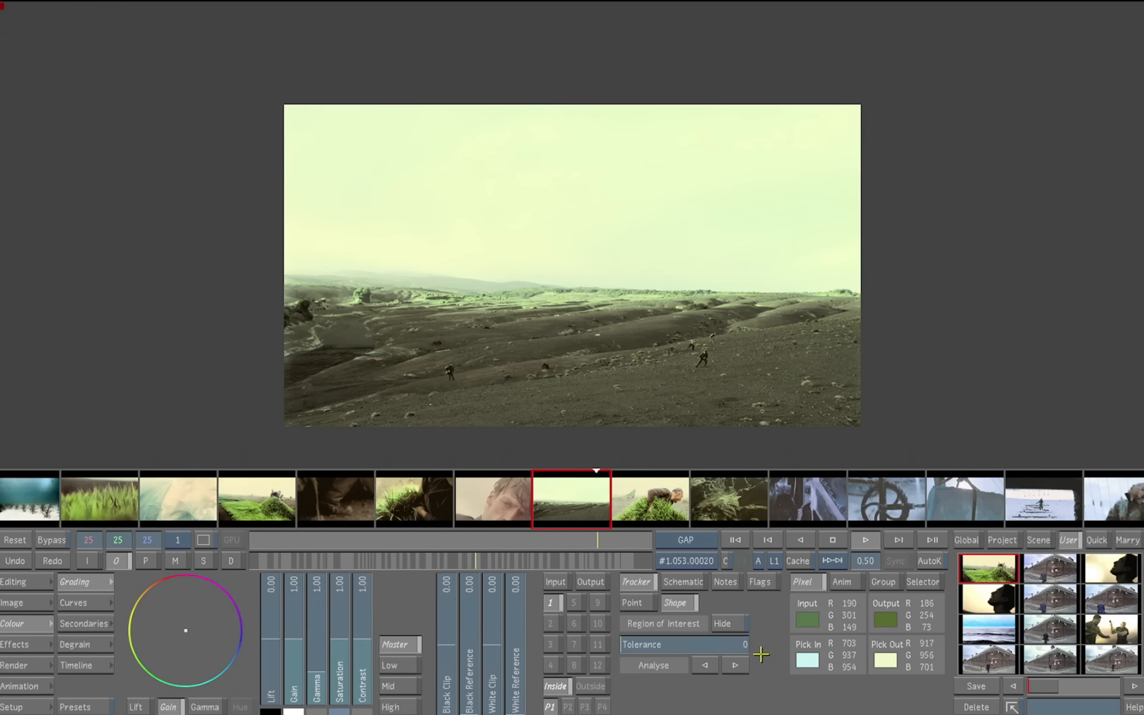
key(space)
Step: Scrub through the frontal face close-up and the profile close-up to compare their skin tones
click(336, 498)
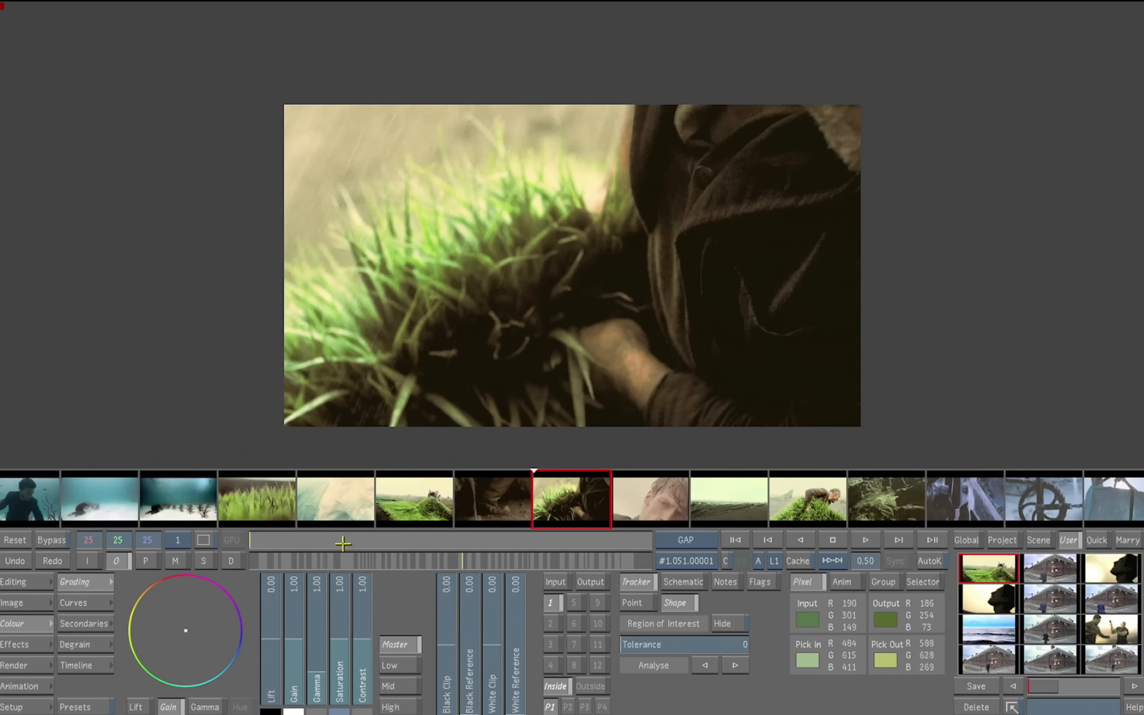
drag(343, 543, 484, 534)
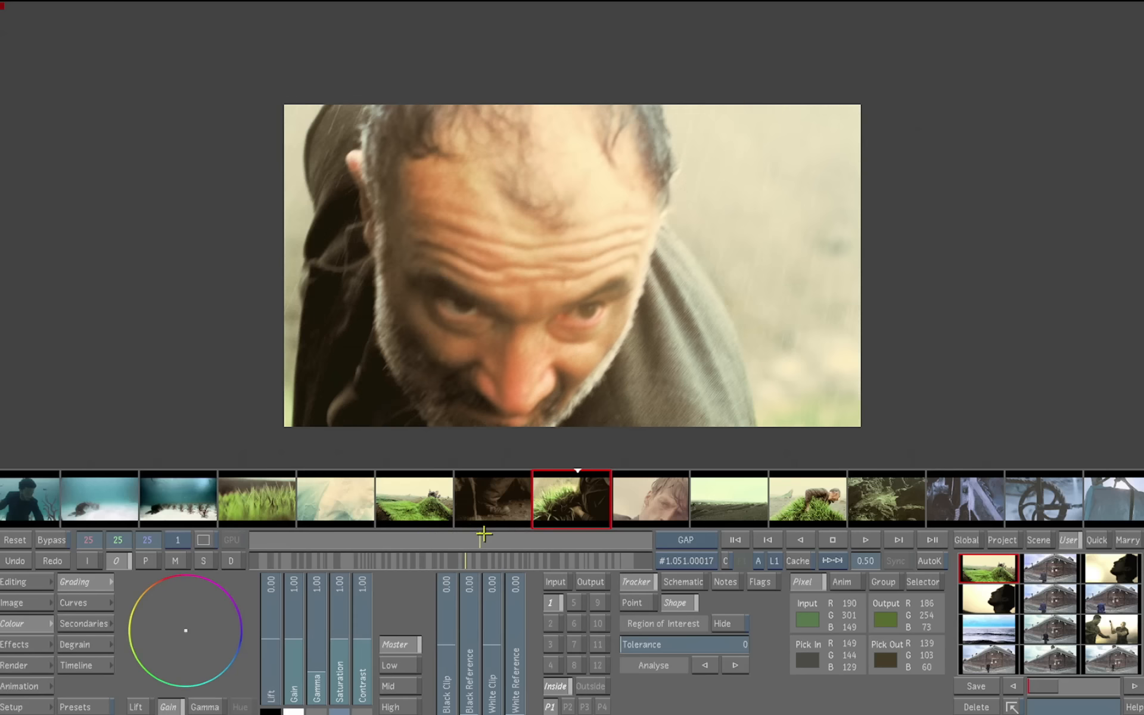
click(338, 506)
drag(324, 540, 429, 542)
Step: Show the profile close-up beside the frontal face close-up in an A/B dual view
click(208, 538)
click(890, 625)
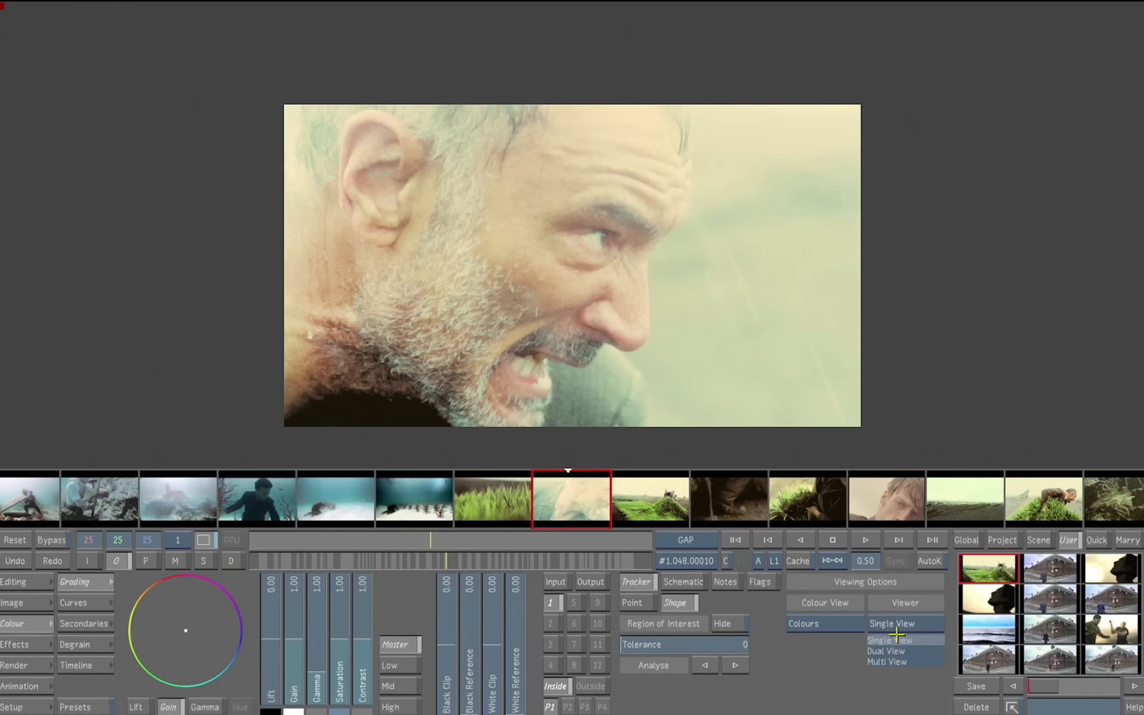
click(895, 644)
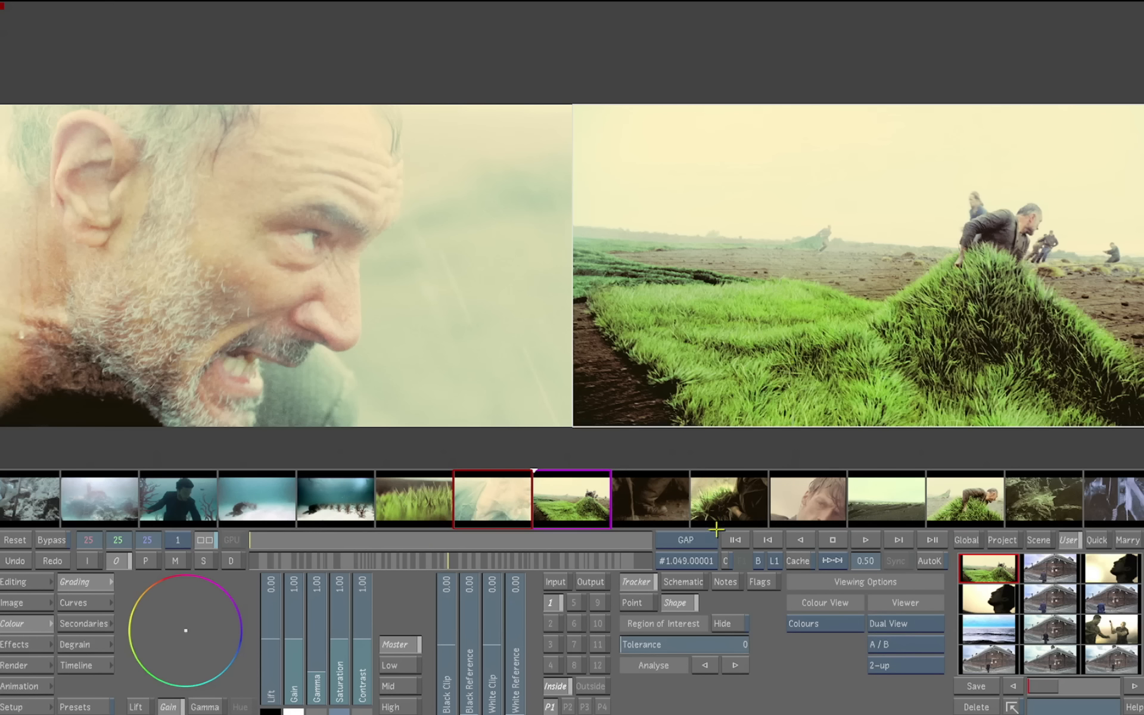
click(729, 505)
drag(320, 542, 507, 539)
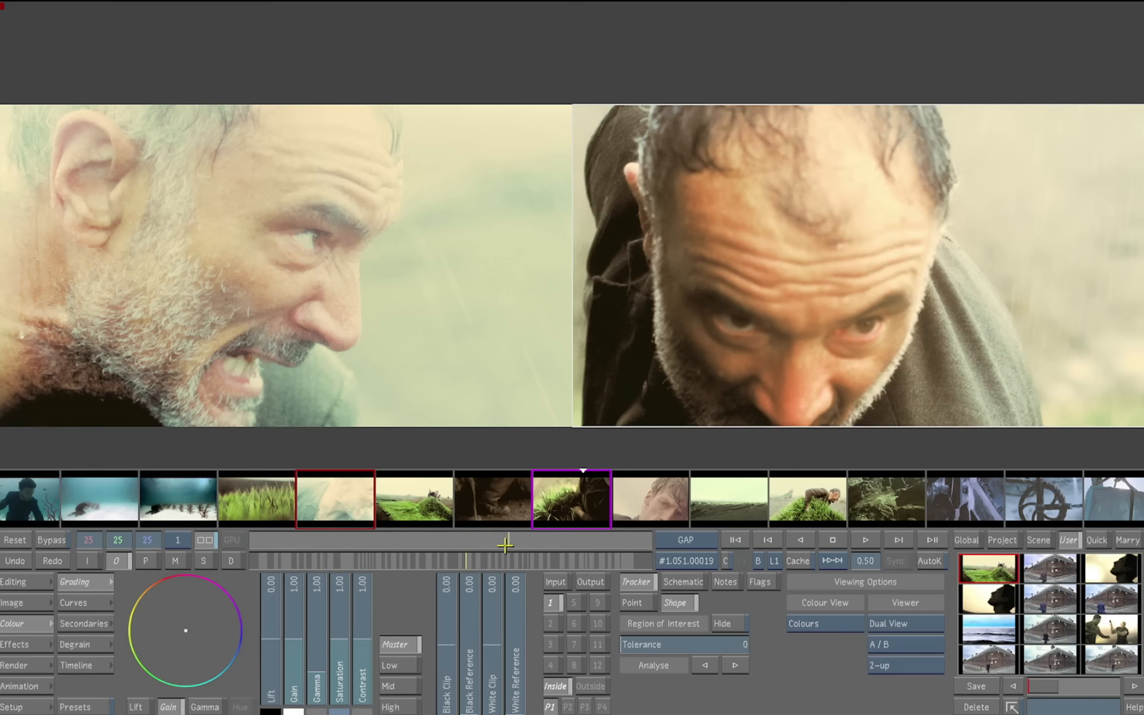
Step: Set the frontal face close-up's primary input saturation to 0.76 and scrub the shot to check the skin tone
click(553, 582)
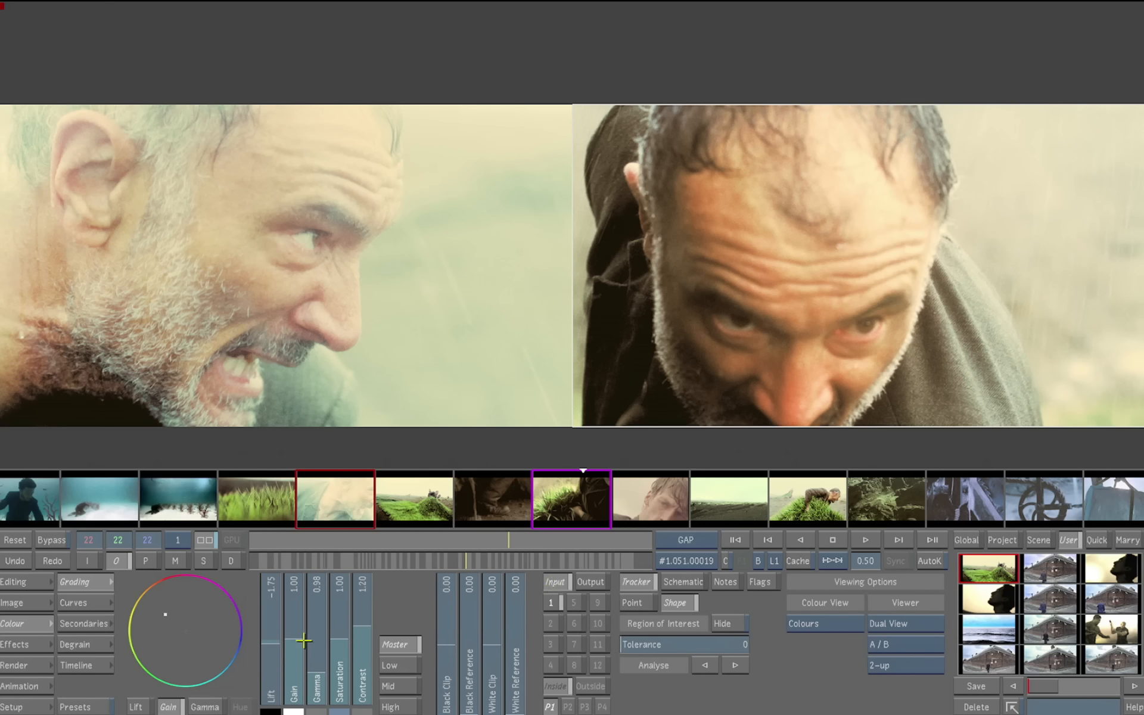
drag(339, 641, 347, 657)
drag(357, 541, 475, 540)
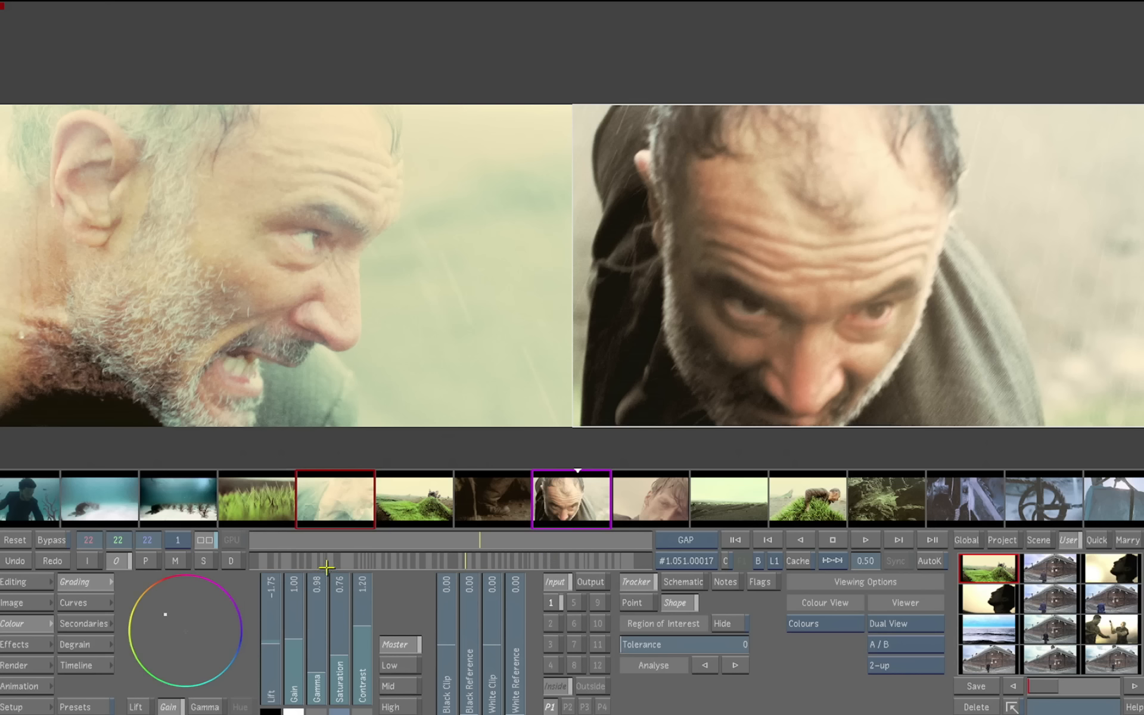
Step: Restore the single view and go to the start of the grass close-up
click(888, 623)
click(892, 637)
click(440, 561)
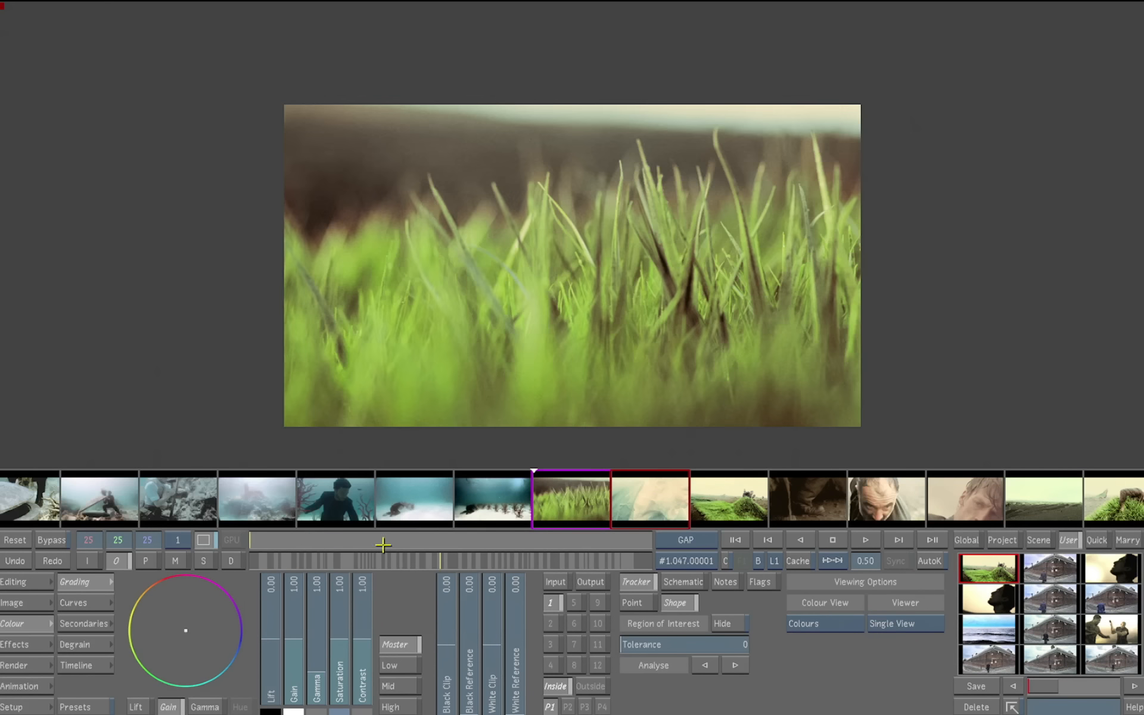
Step: Go to the sea shot, select secondary 1 and place a straight gradient line along the horizon
click(268, 508)
click(122, 496)
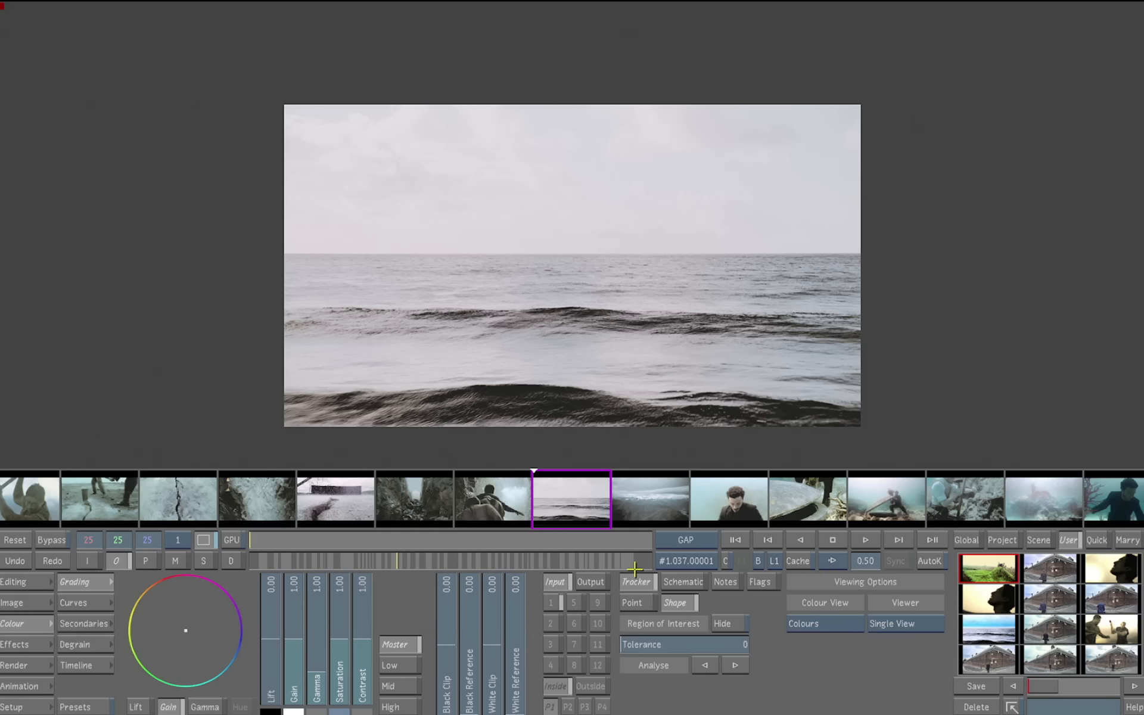
click(548, 601)
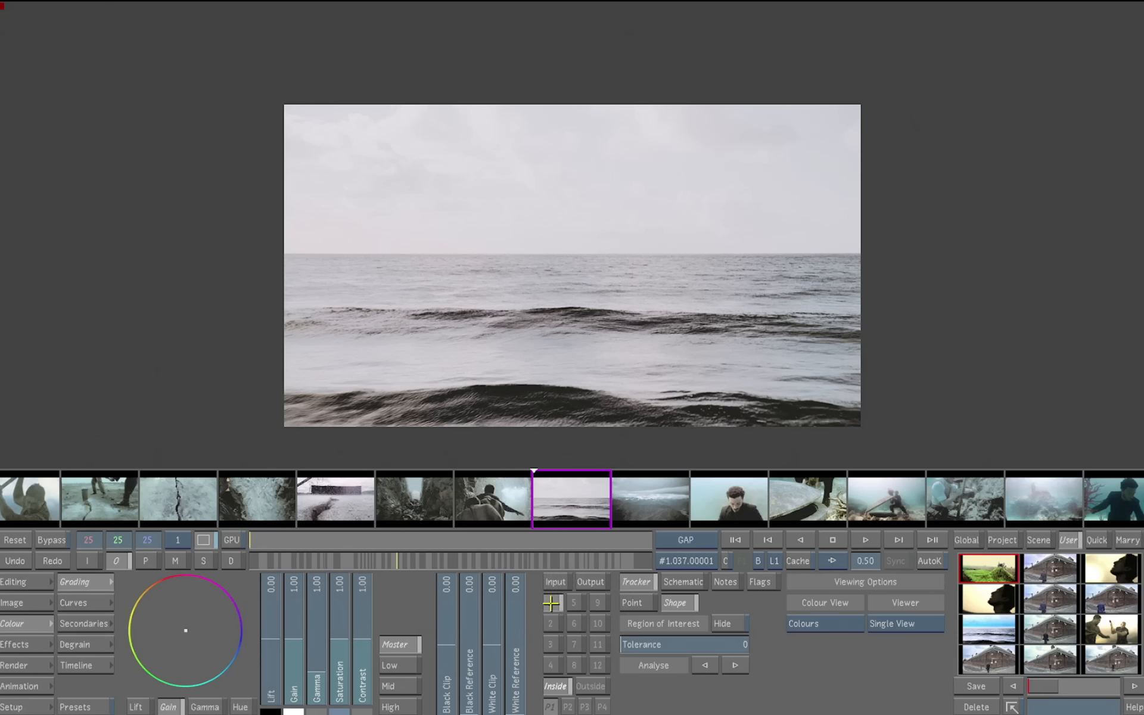
click(95, 623)
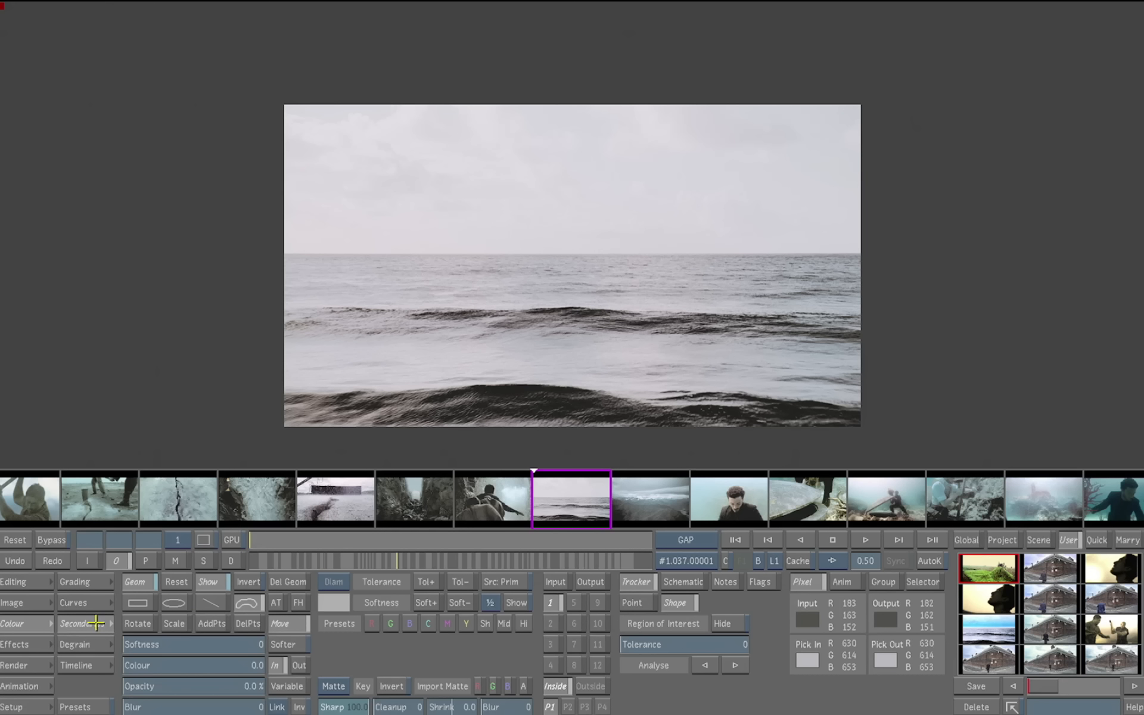
click(225, 603)
click(552, 252)
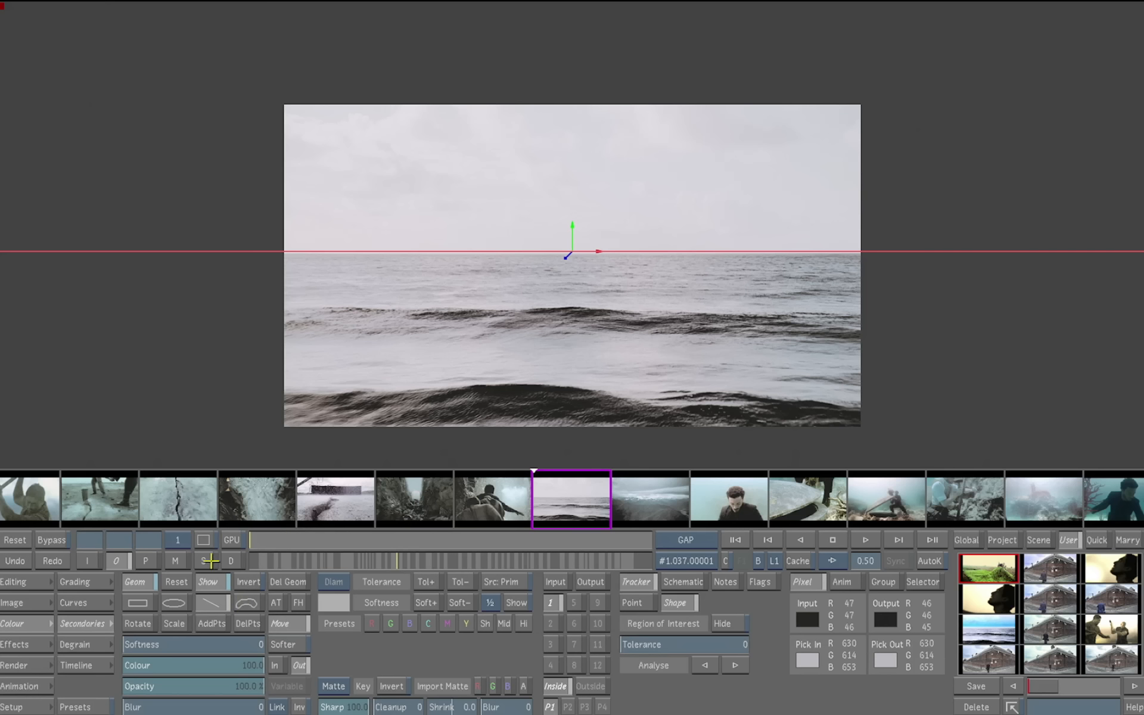
Step: Soften the horizon gradient with a softness of 210 and a blur of 365 while viewing its matte, and return to the output view
click(181, 560)
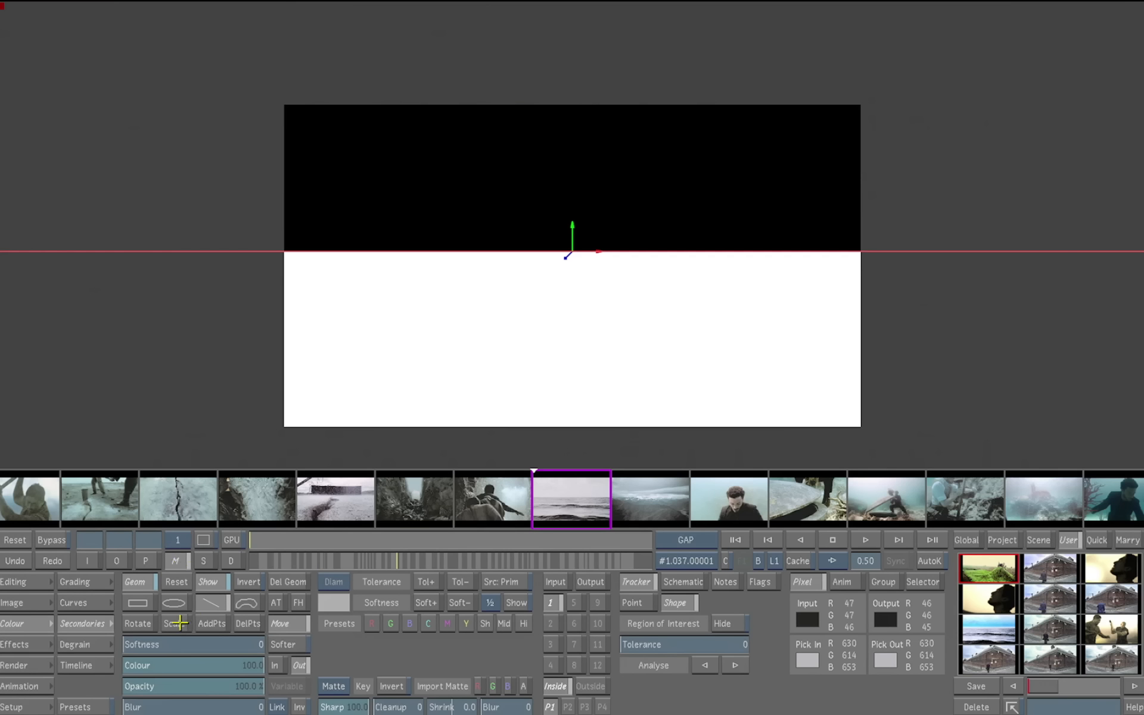
drag(143, 644, 181, 644)
drag(233, 707, 292, 708)
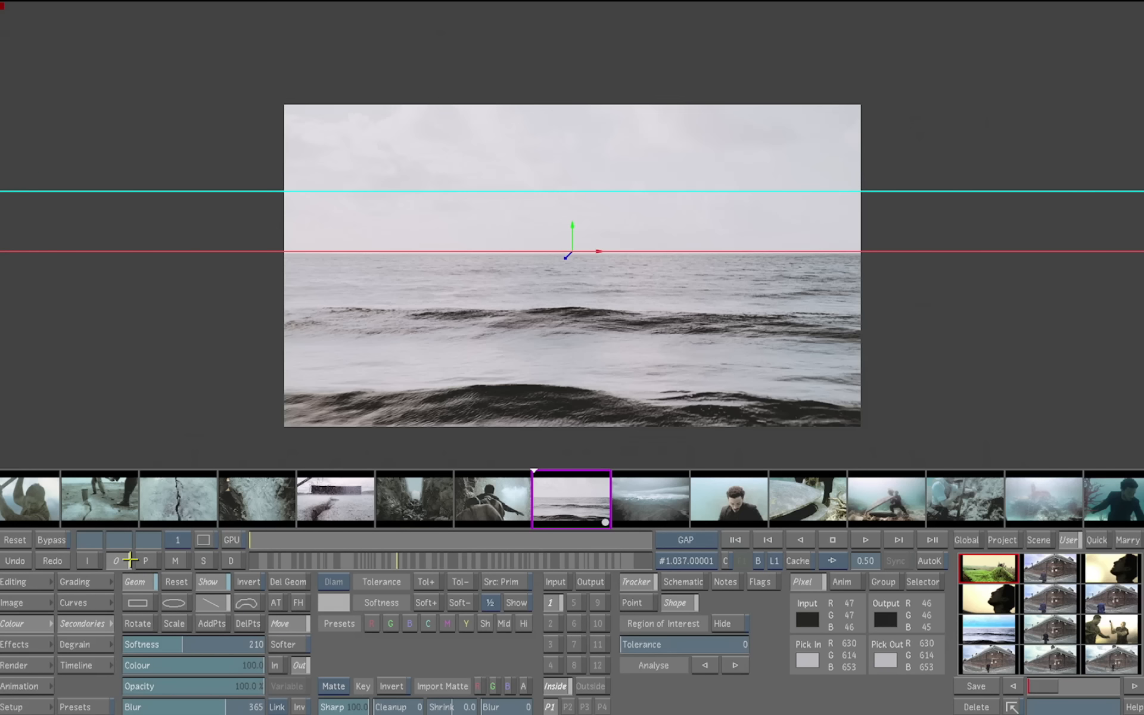
click(116, 561)
Step: Tint the gain inside the horizon gradient violet-blue and invert the gradient to put the tint on the sky
click(92, 588)
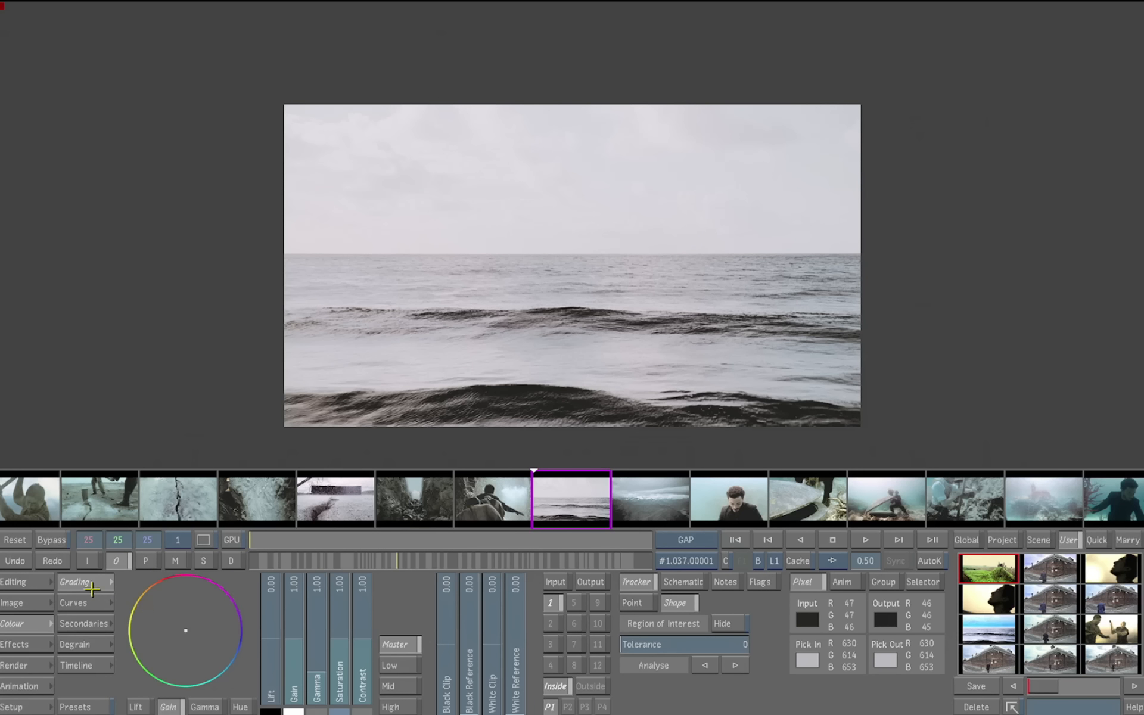
click(98, 623)
click(96, 590)
drag(196, 635, 276, 654)
click(99, 624)
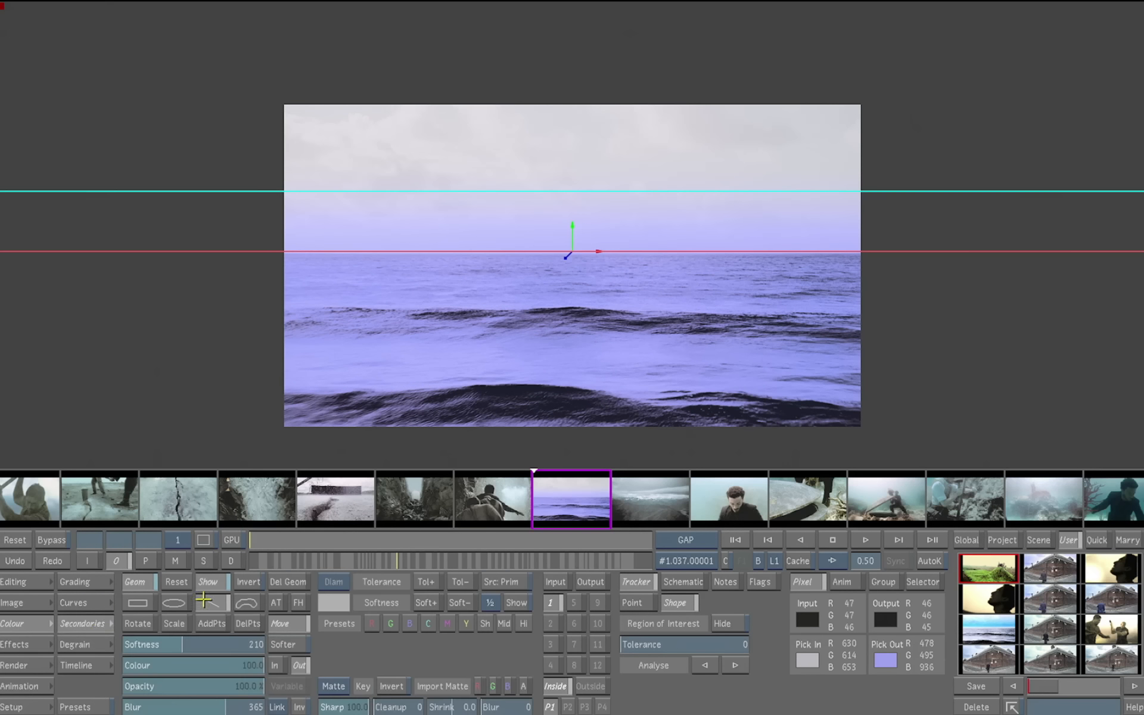
click(248, 582)
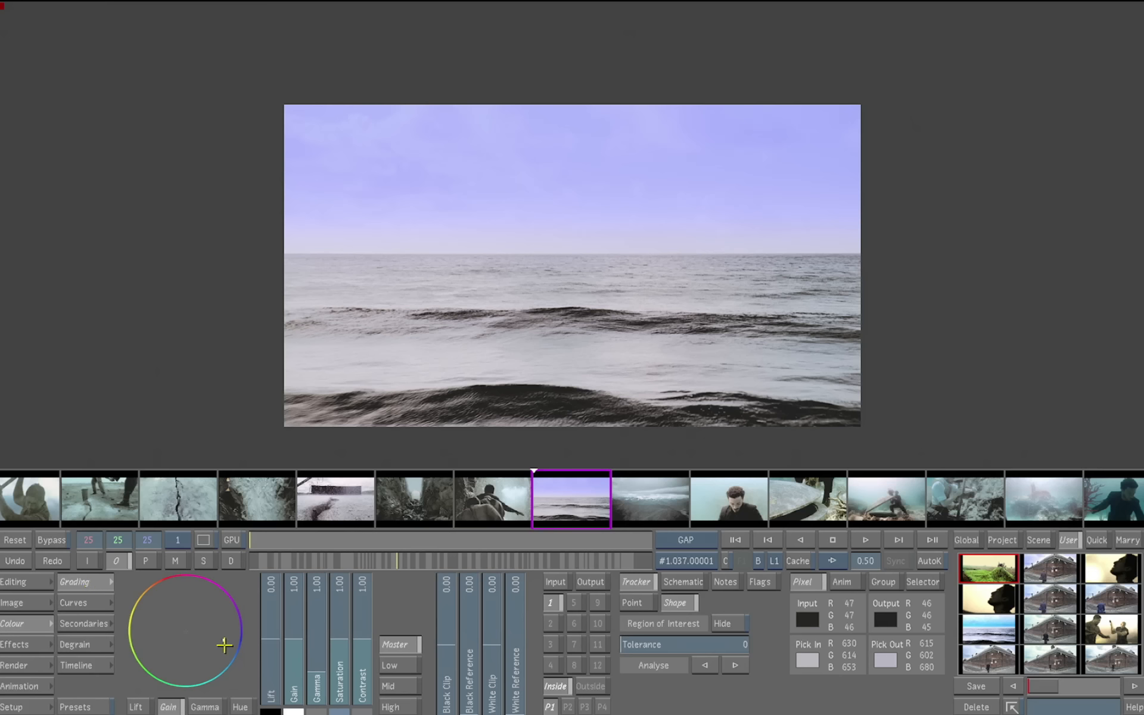
Step: Raise the sky's saturation for a vivid blue and realign the gradient line with the horizon during playback
drag(343, 640, 340, 595)
click(102, 626)
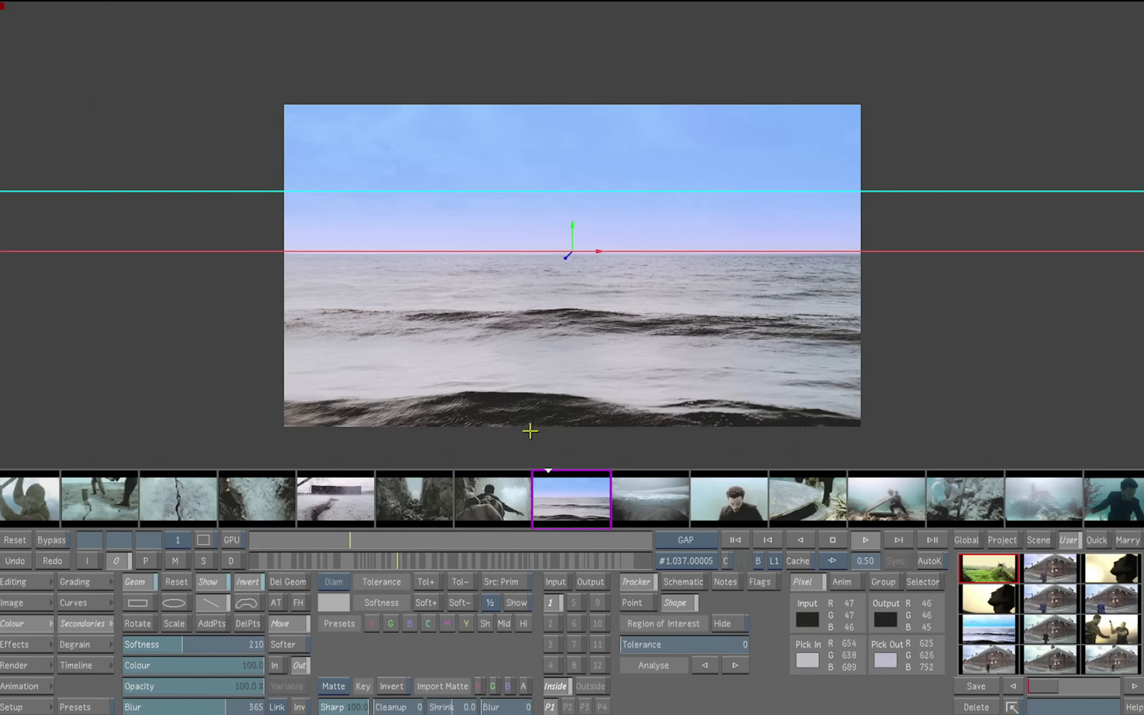
mouse_move(576, 265)
mouse_down()
mouse_move(567, 383)
mouse_move(574, 209)
mouse_move(573, 261)
mouse_move(567, 252)
mouse_up()
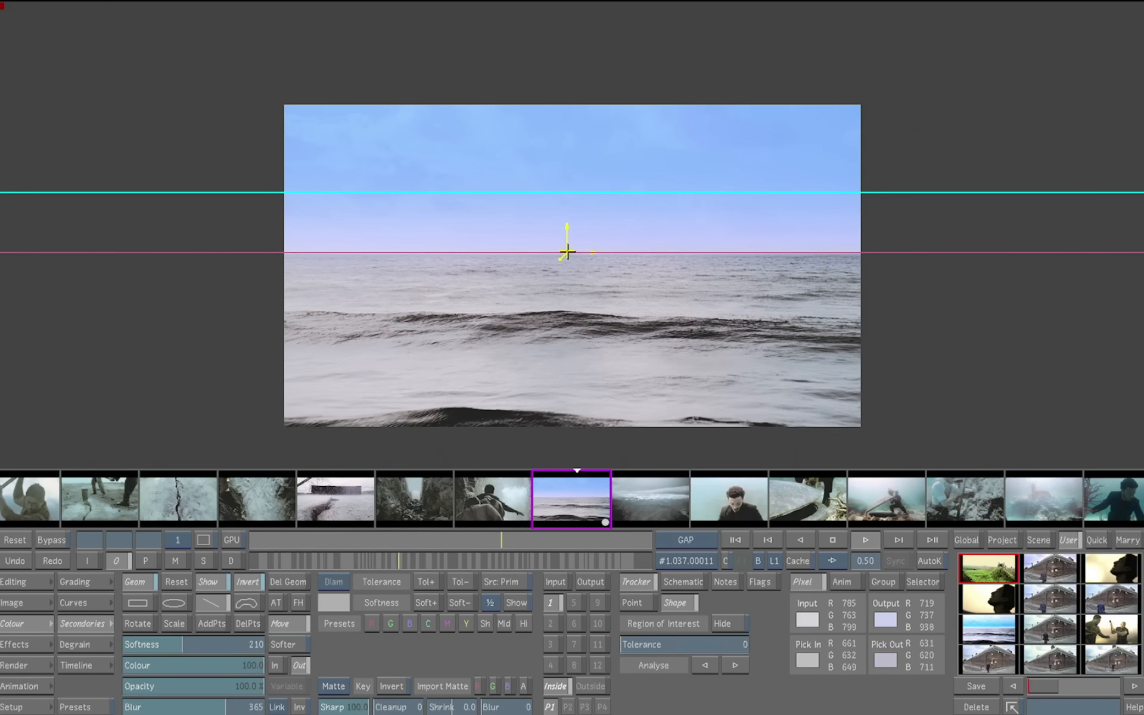
Step: Set the saturation outside the gradient to 0.22 and shift the sea's gain slightly toward warm yellow
click(583, 688)
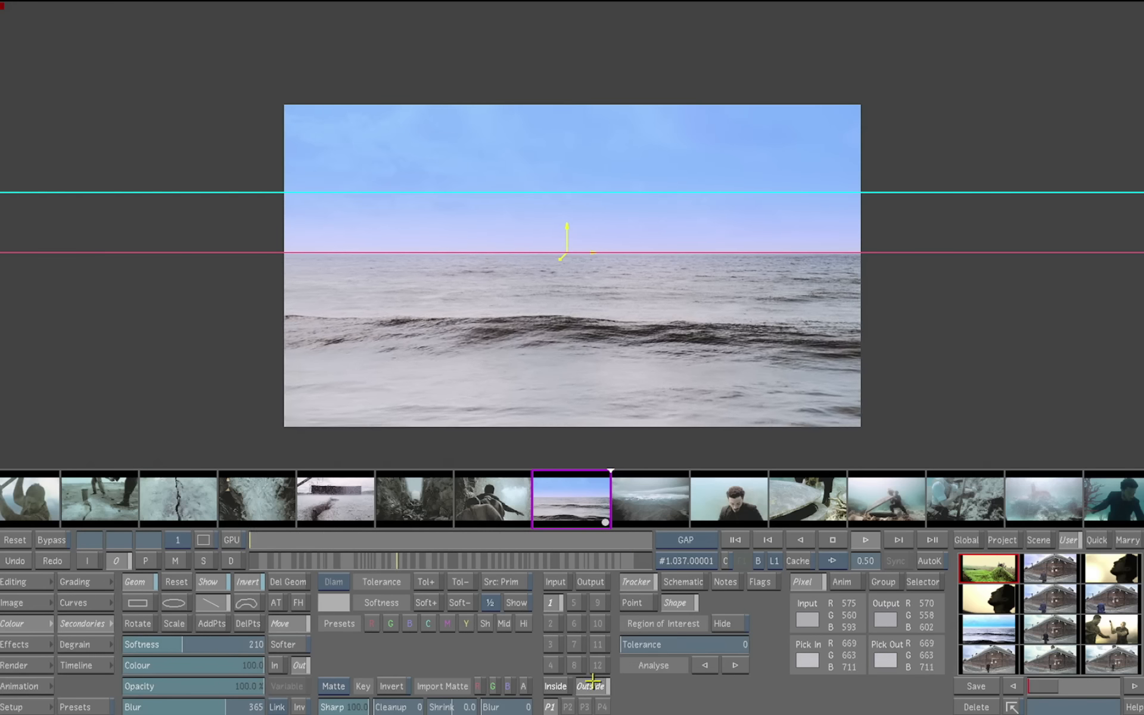
click(103, 583)
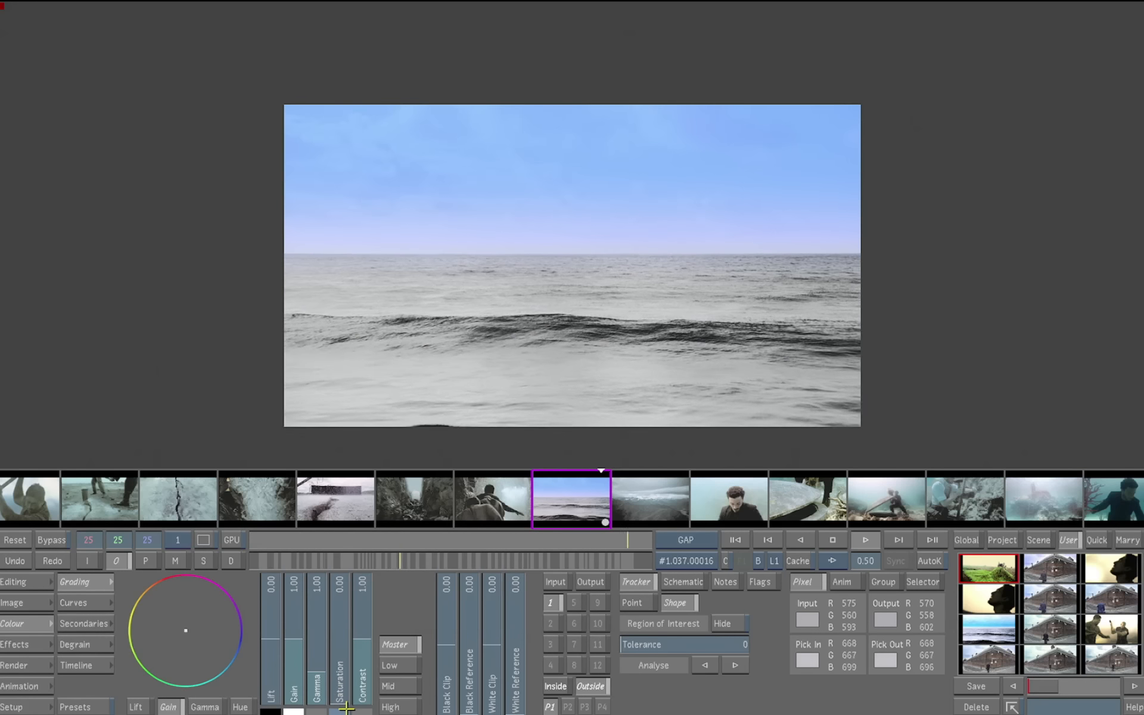
drag(187, 633, 159, 607)
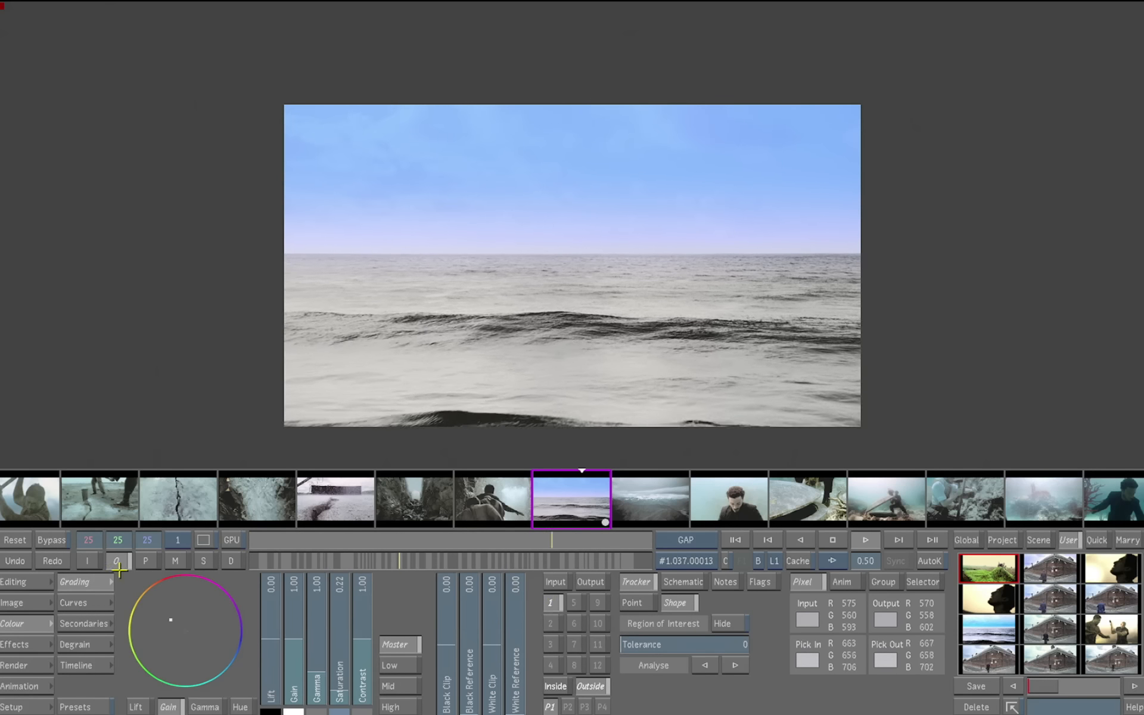
Step: Toggle the grade bypass on the sea shot to compare it with and without the grading
click(54, 540)
click(54, 540)
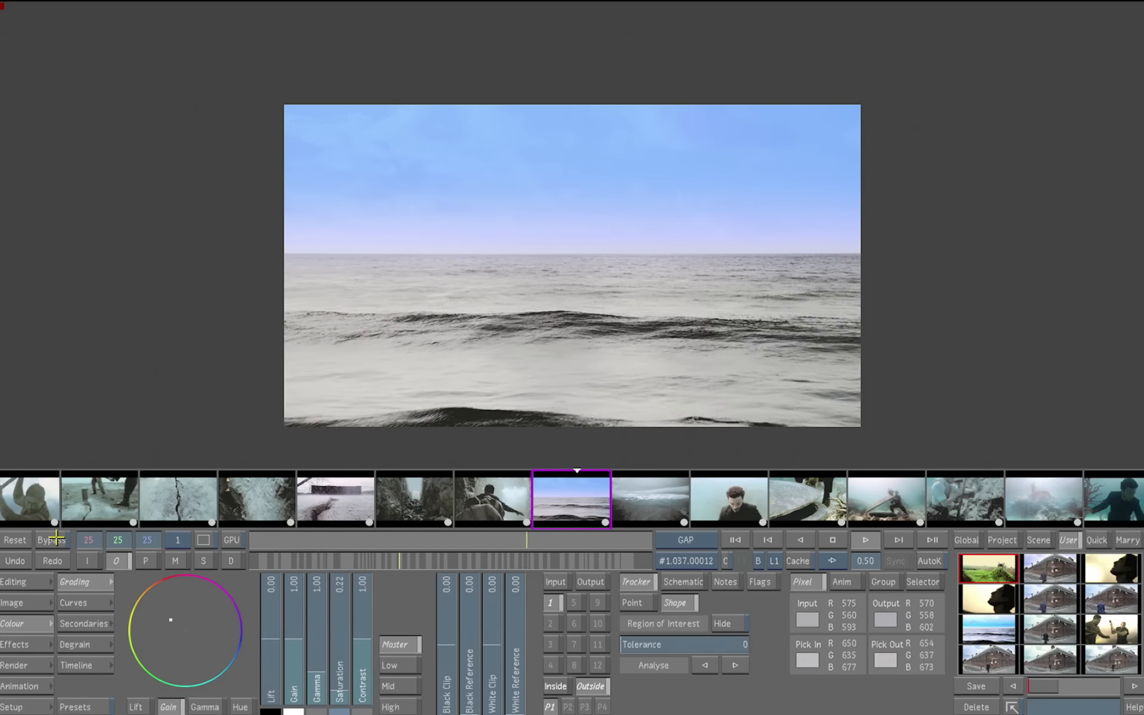
click(54, 540)
click(53, 540)
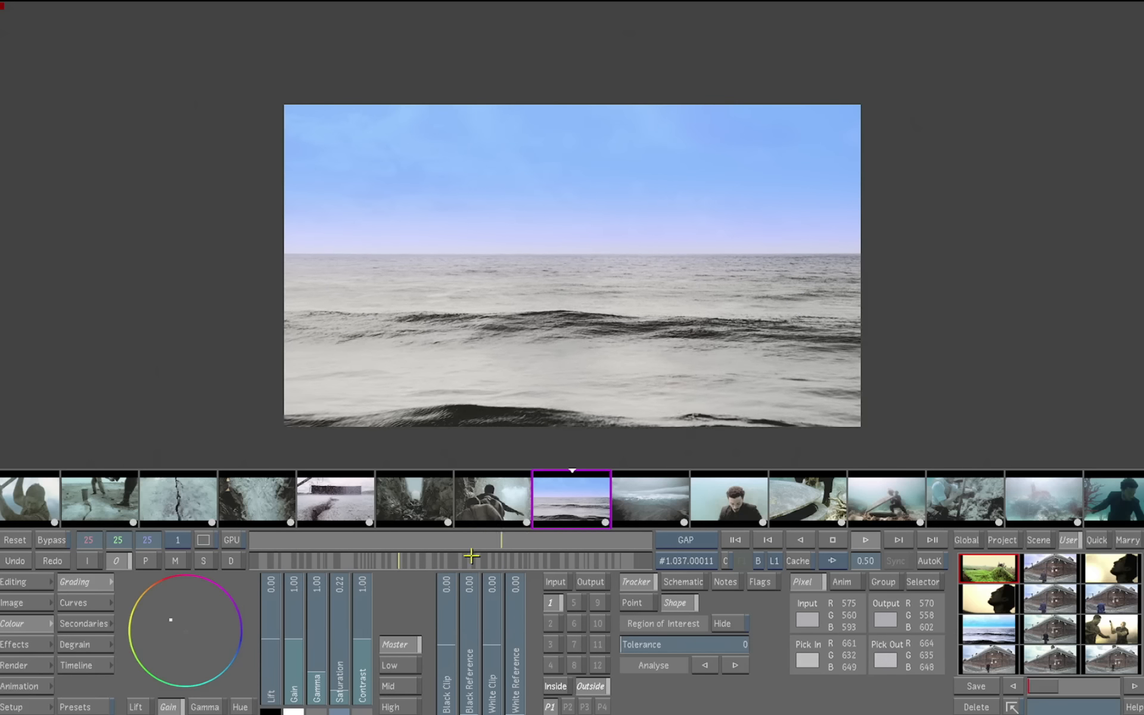
Step: Copy the sea shot's grade onto the neighbouring snowy mountain shot
click(639, 515)
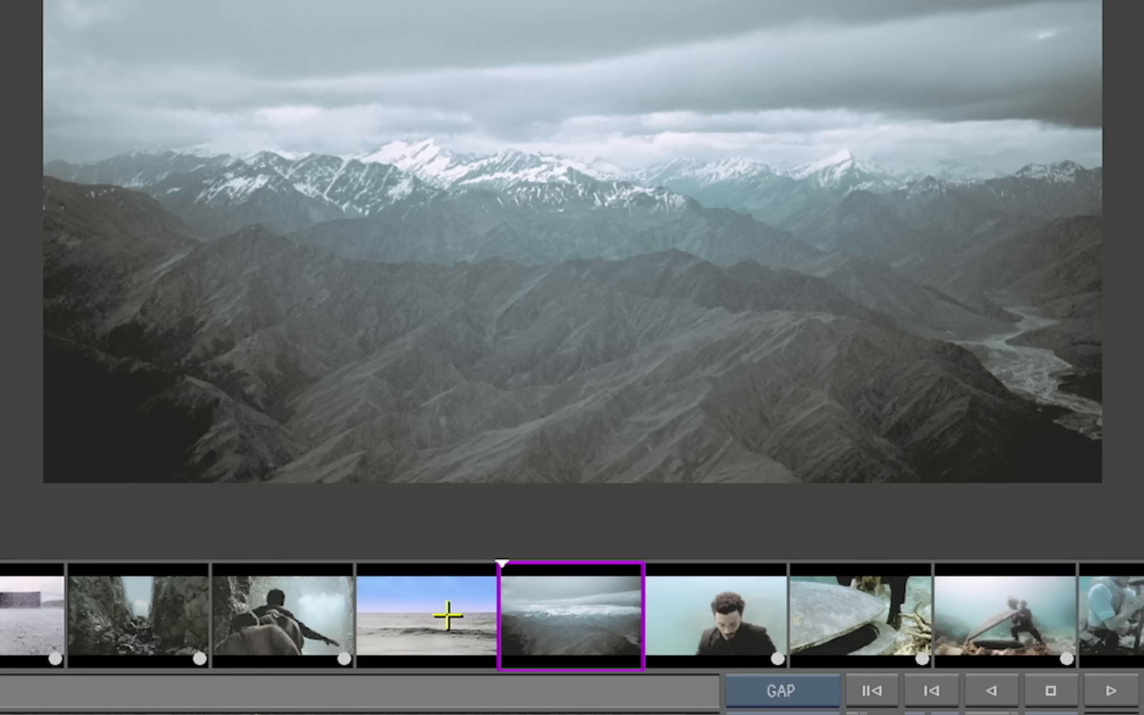
drag(502, 499, 557, 492)
drag(543, 602, 527, 641)
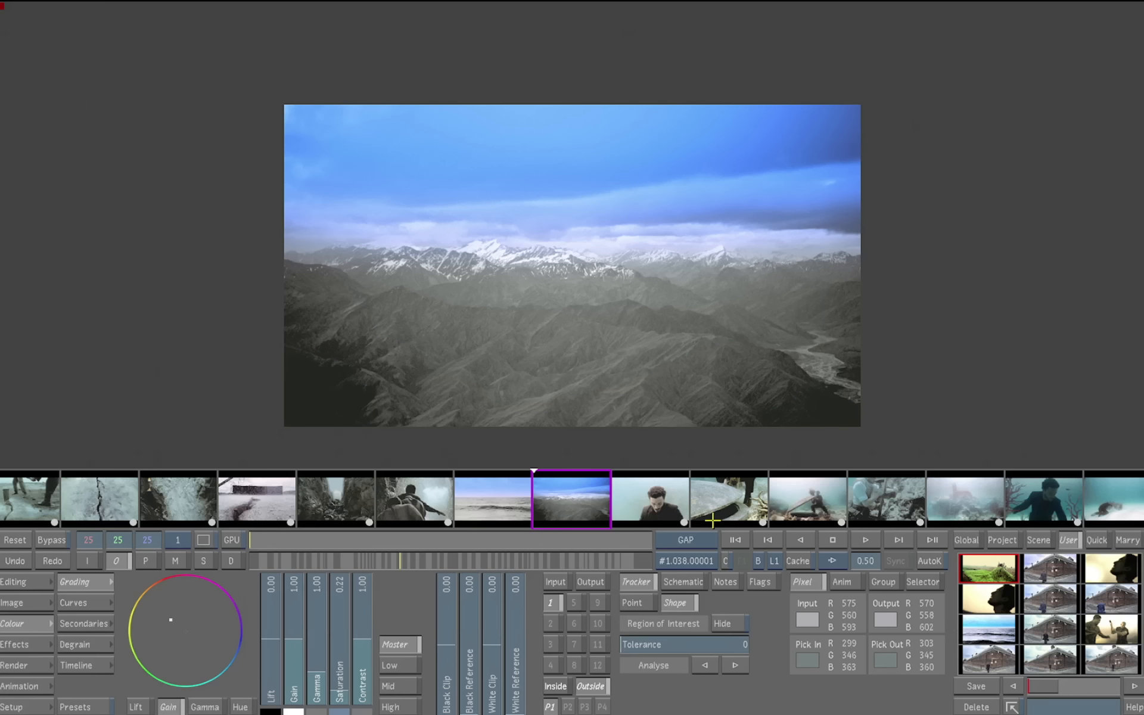
Step: Select the range of shots following the mountain shot, show the parameter selector and clear the selection
drag(718, 629, 1120, 511)
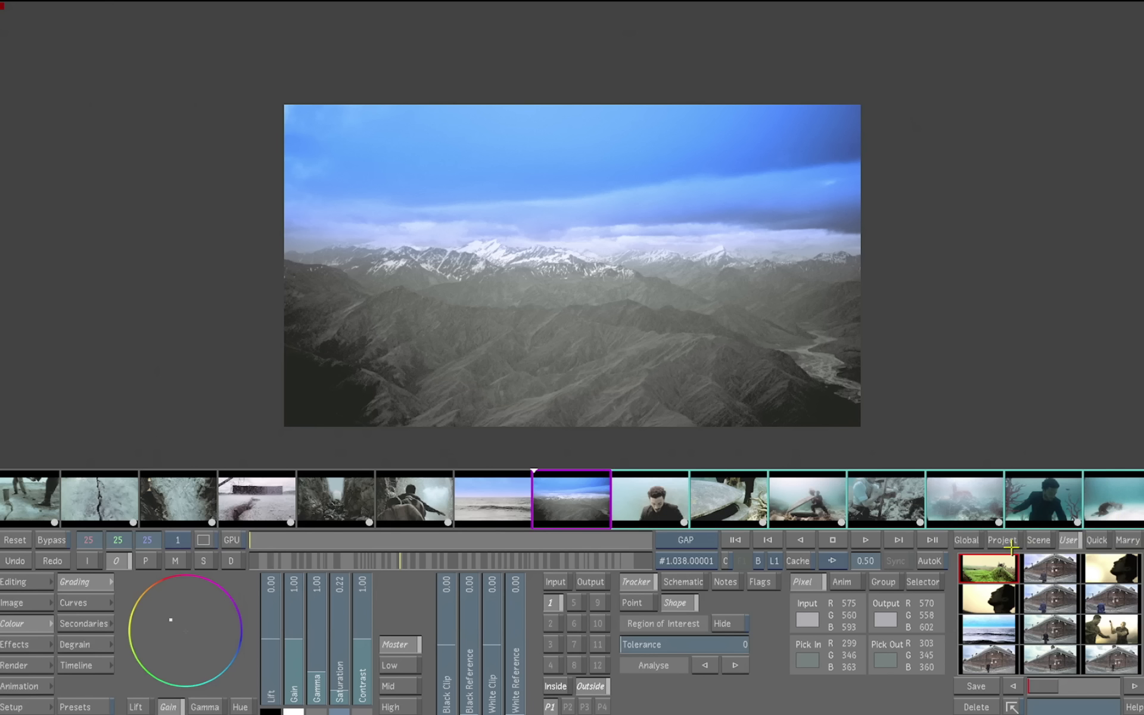
drag(586, 495, 643, 510)
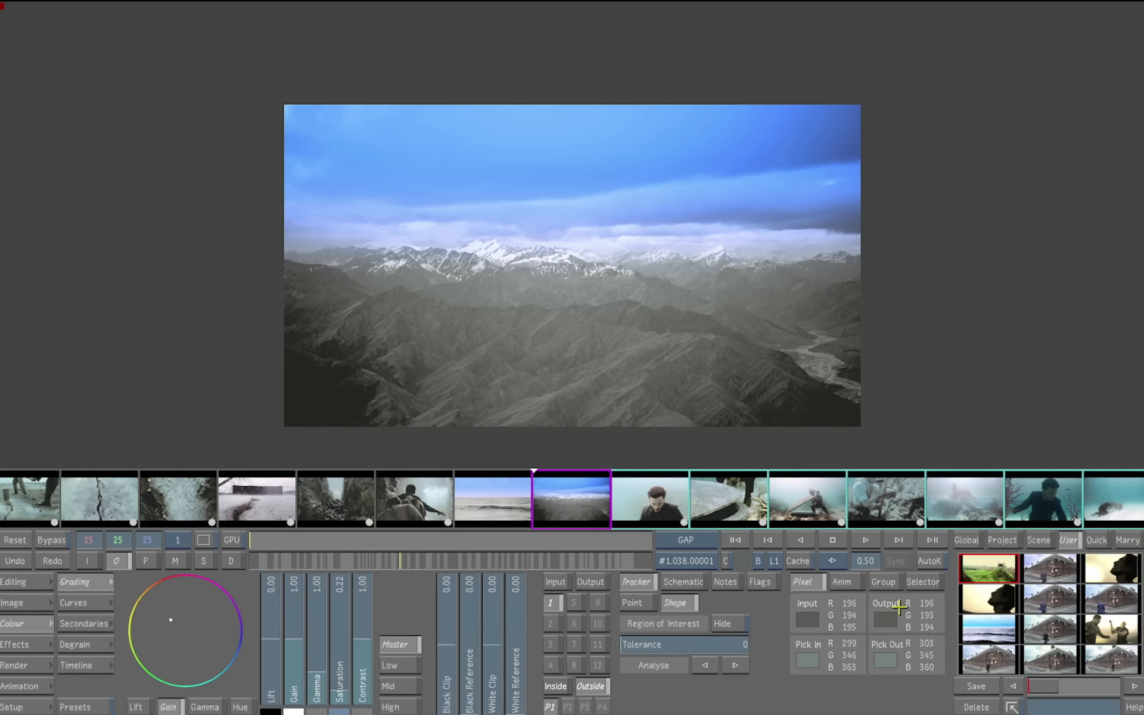
click(922, 582)
click(840, 707)
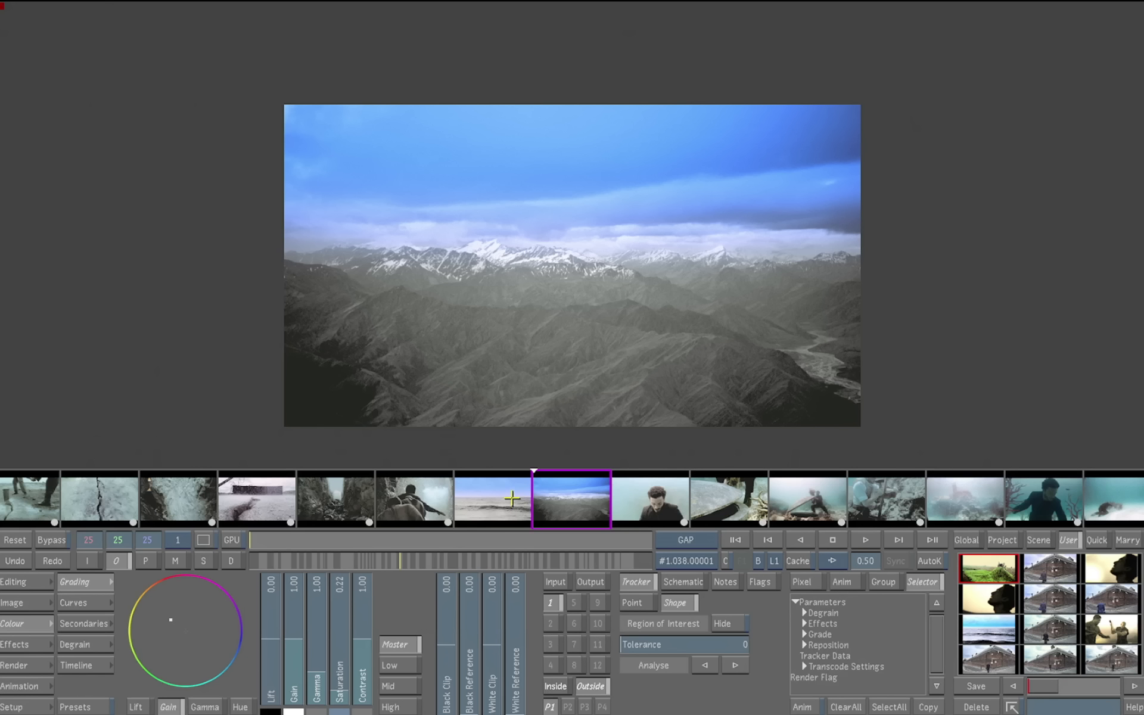
Step: Change the playback mode, play from the sea shot through the following shots and return to the sea shot
click(512, 498)
click(832, 561)
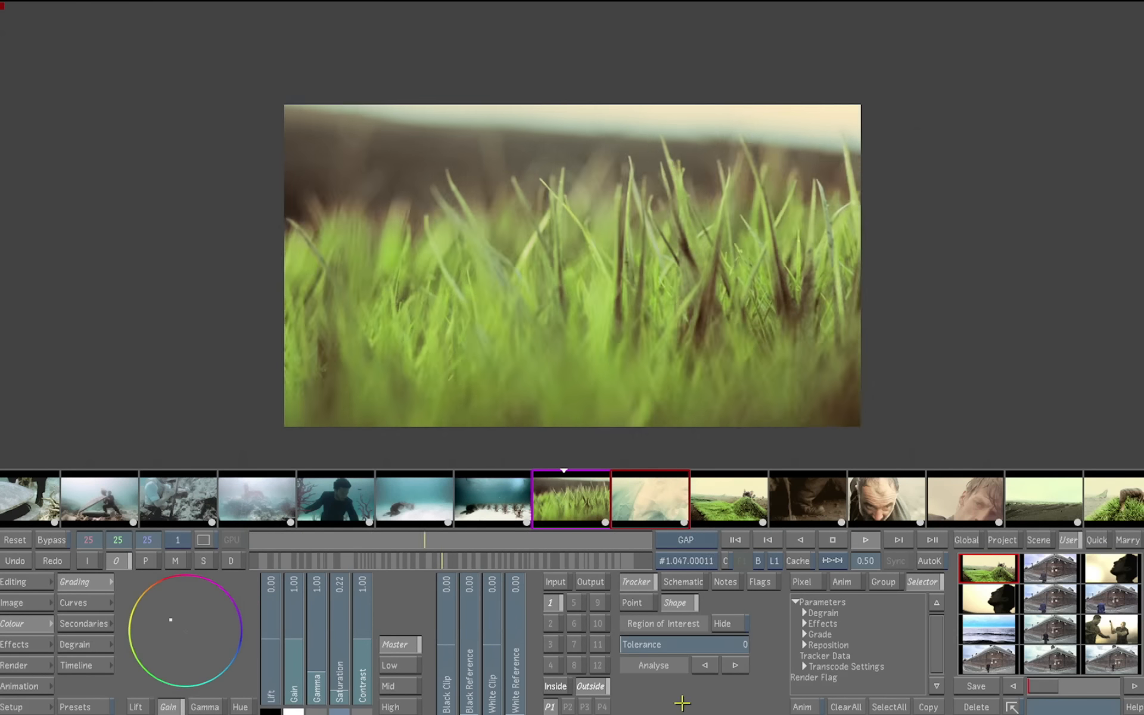
drag(443, 562, 390, 561)
click(740, 497)
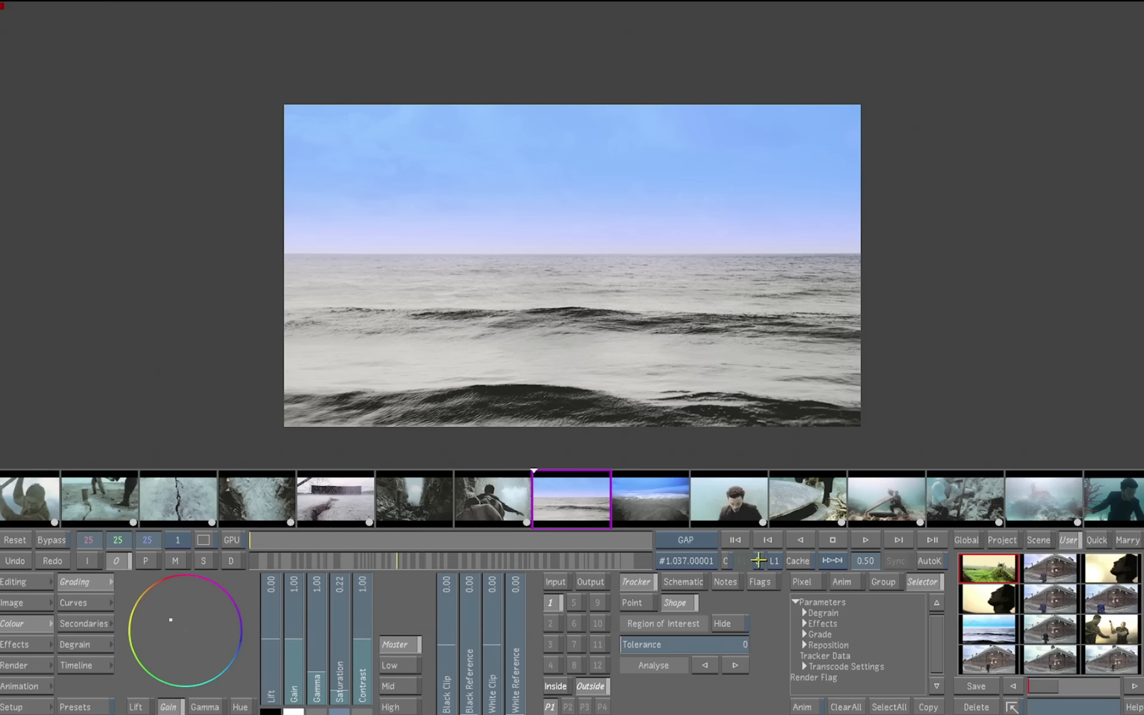
Step: Load the cut GUINNESS_WORLD_TIMELINE_COMPLETED_8 and return to colour grading
click(41, 589)
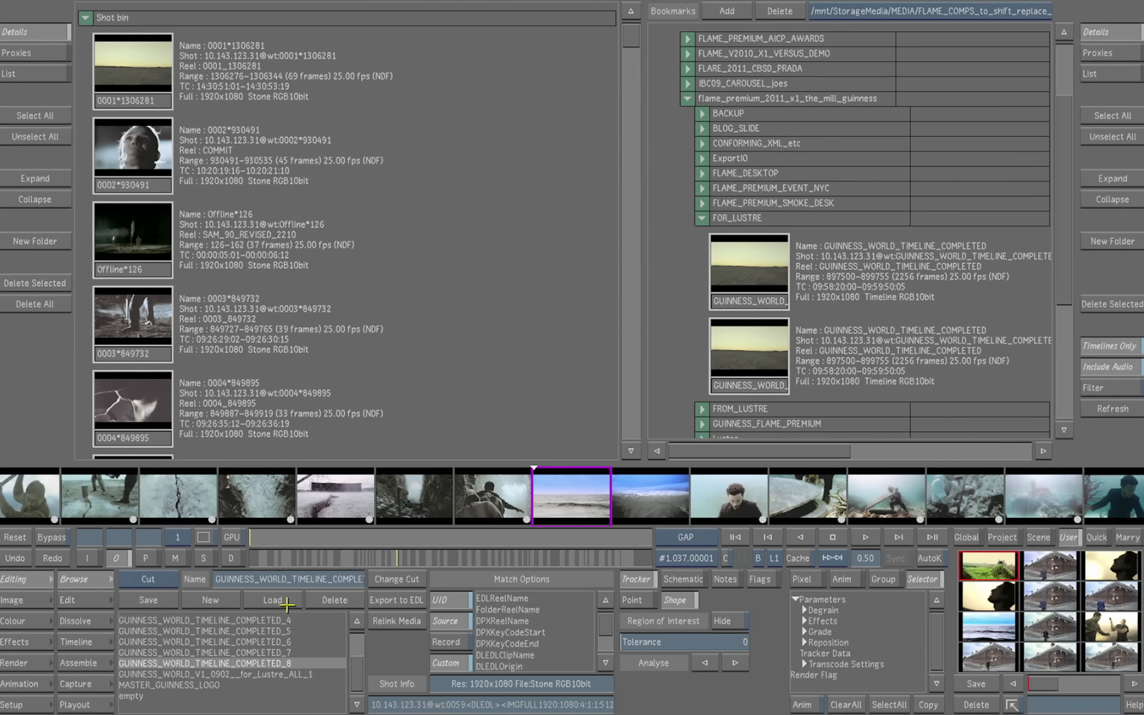
click(276, 601)
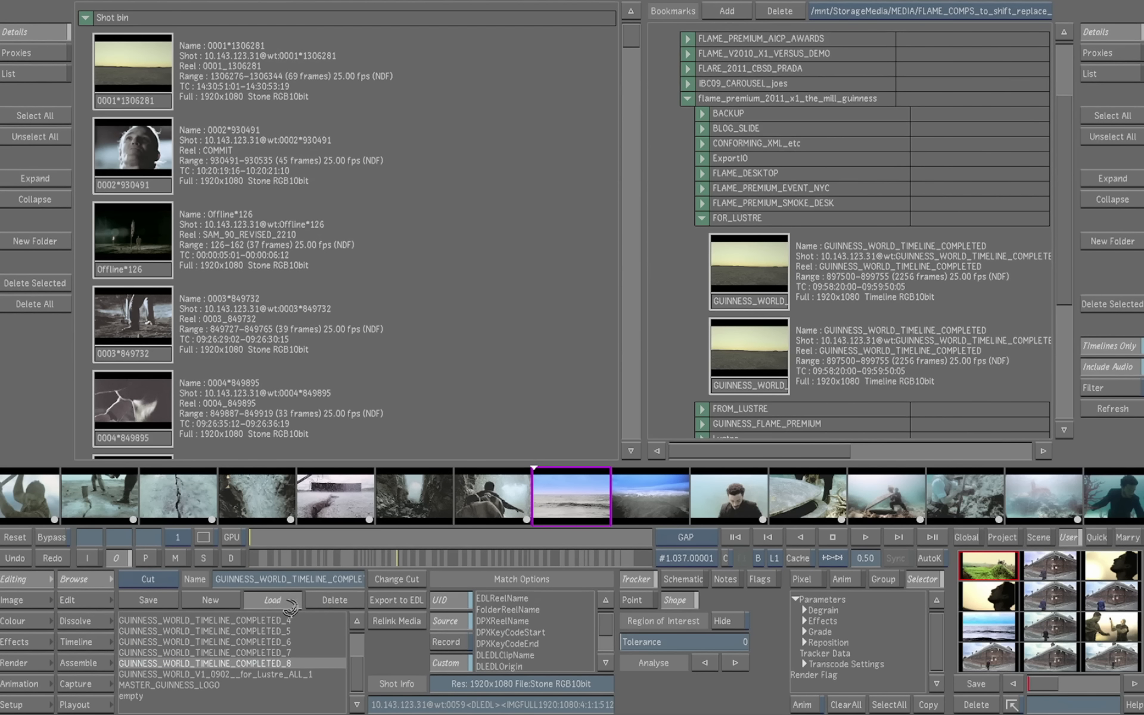
click(22, 623)
Step: Find the grassy hill shot in the loaded timeline and apply the saved warm grassy hill look to it
drag(381, 560, 251, 559)
drag(536, 558, 513, 547)
drag(393, 559, 449, 548)
click(898, 519)
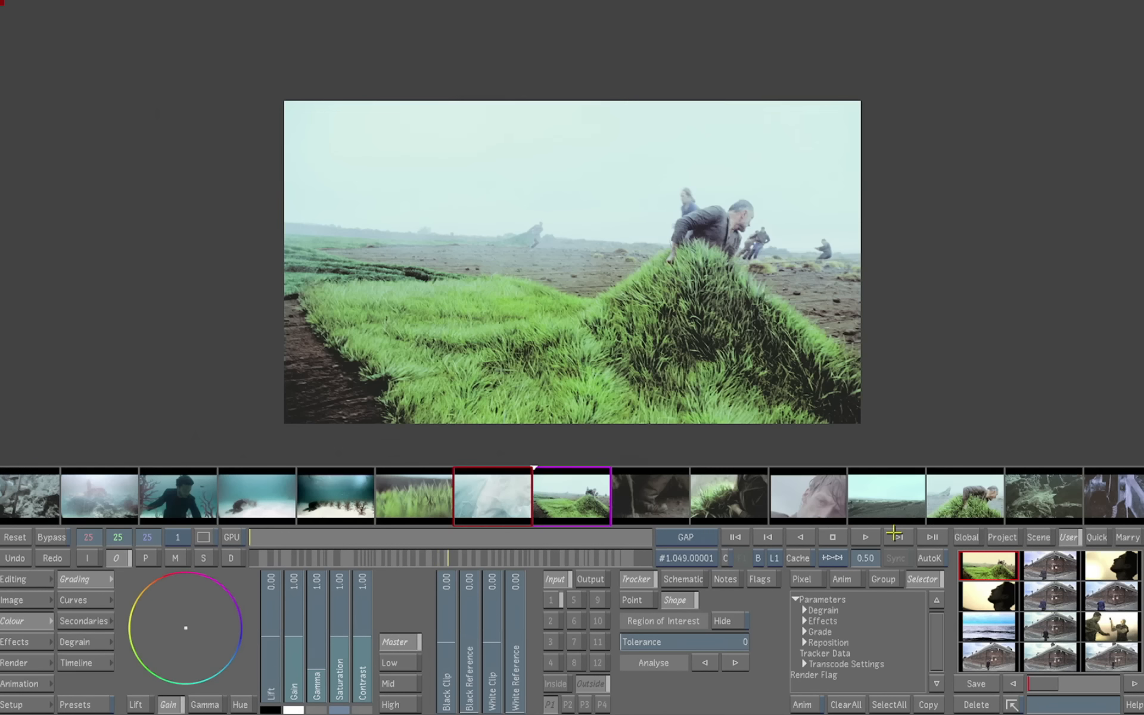
click(989, 576)
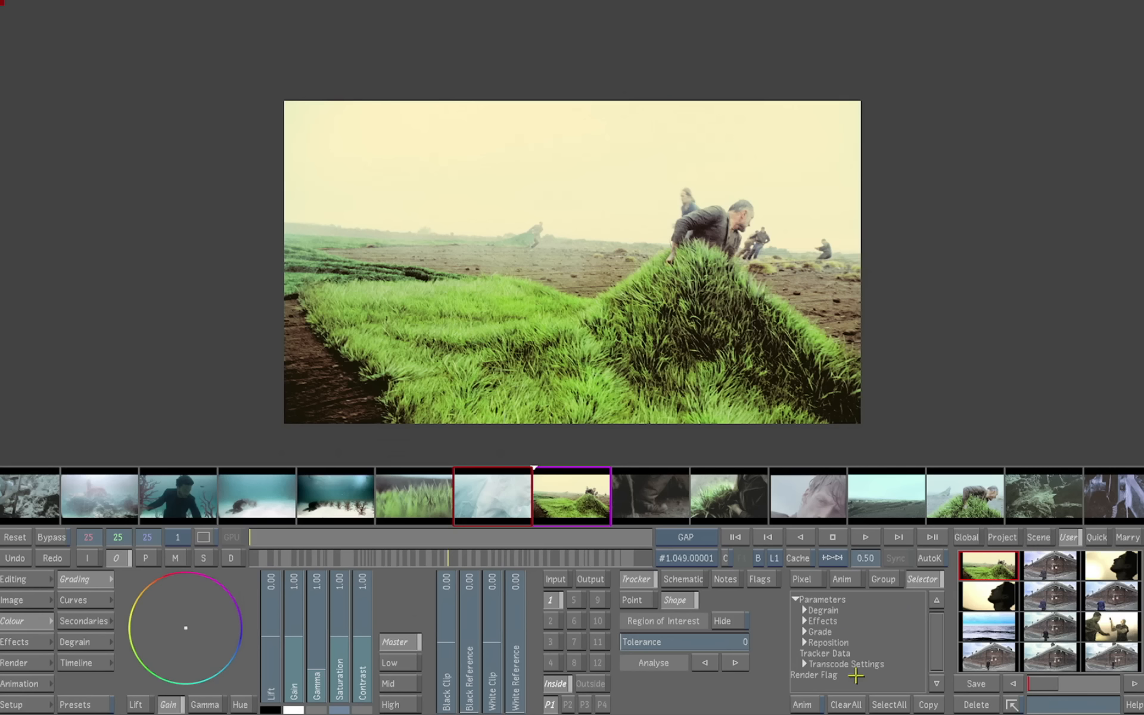
Step: Copy only the Grade parameters from the grassy hill shot to all shots and clear the selection
click(888, 706)
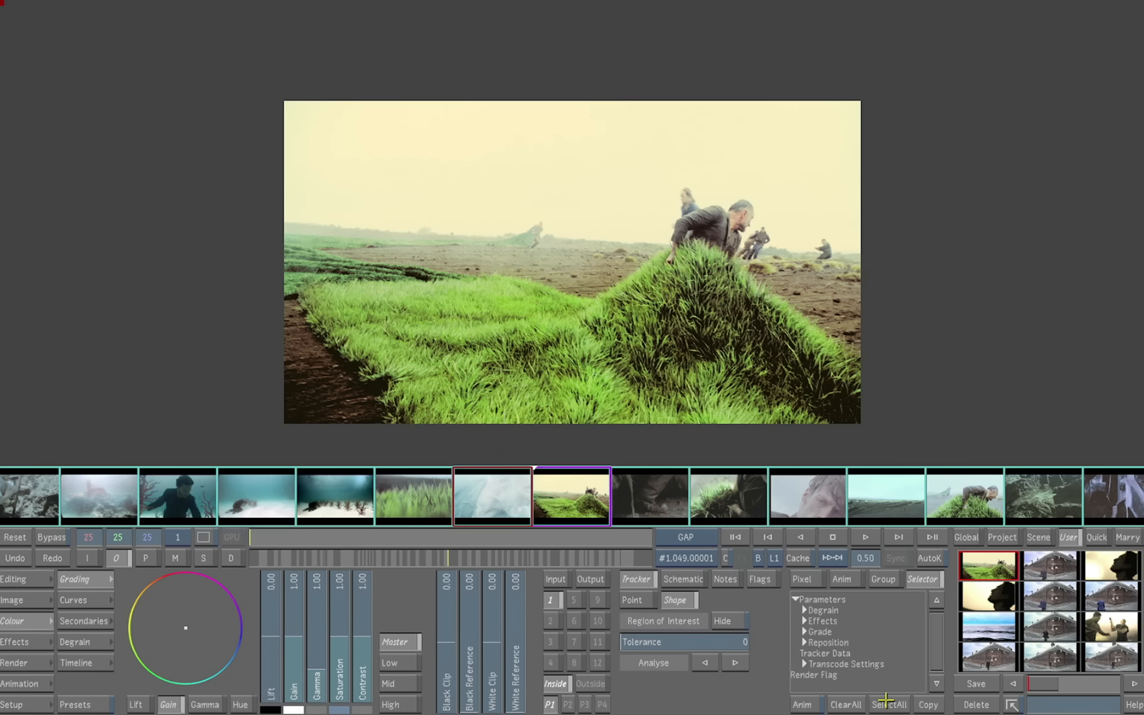
click(826, 631)
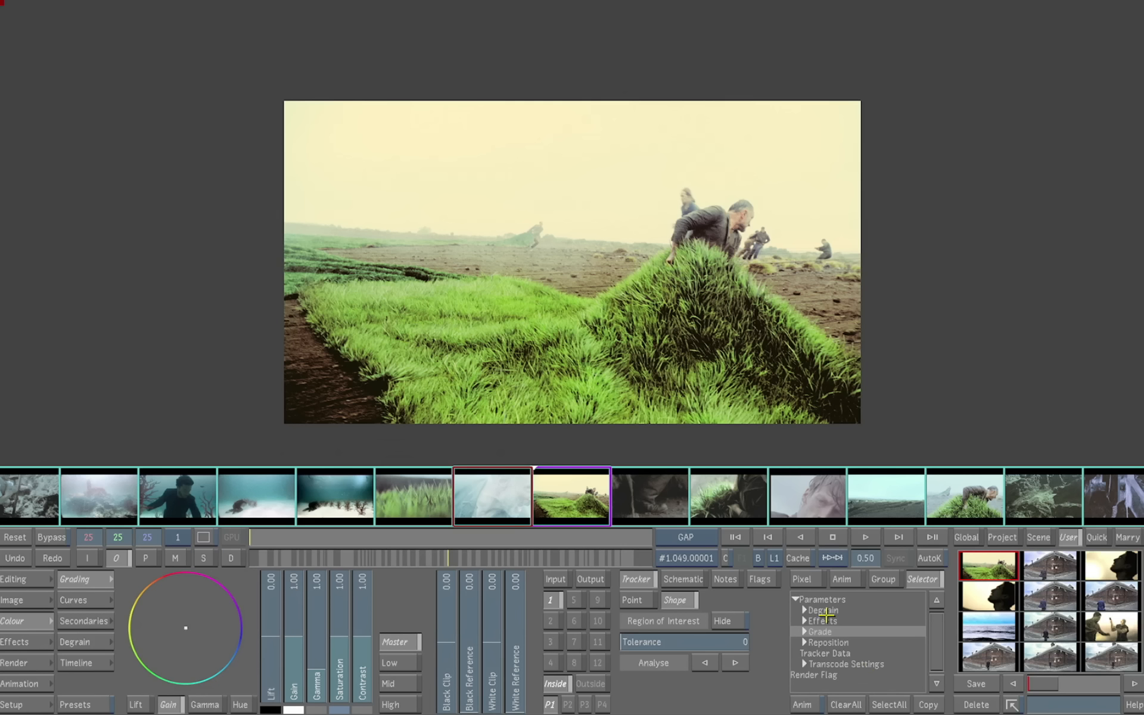
click(925, 706)
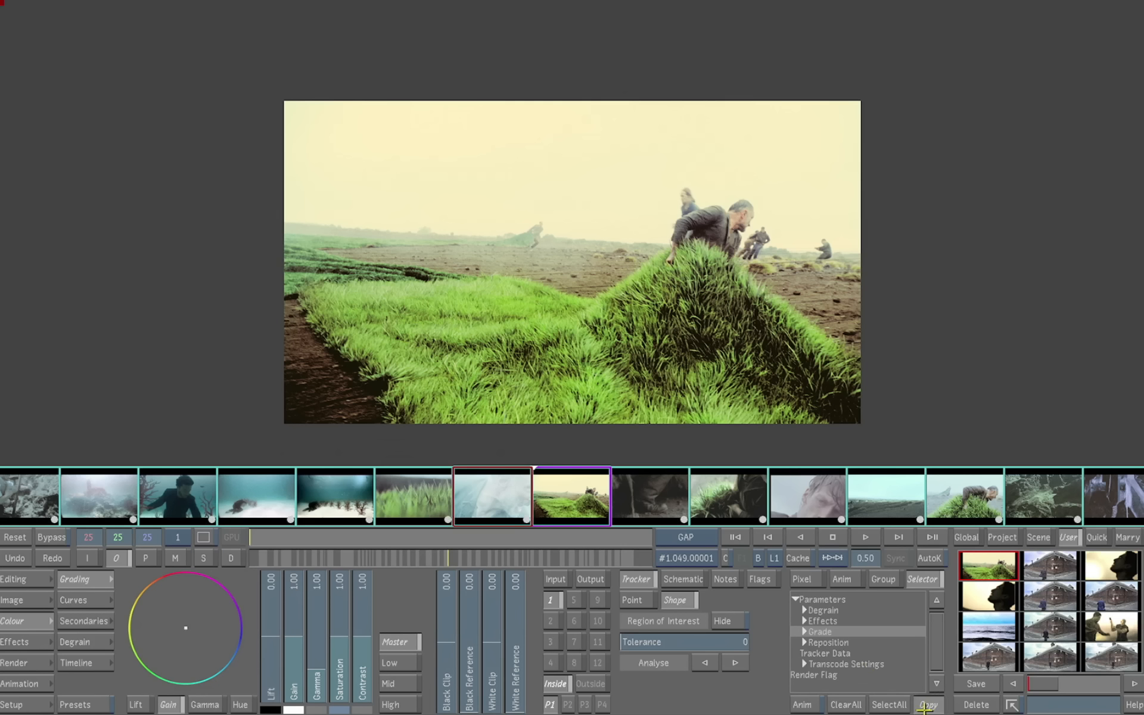
click(848, 705)
Step: Go to the waterfall shot near the timeline's end, scrub to its first frame and check its saturation
drag(455, 553, 625, 565)
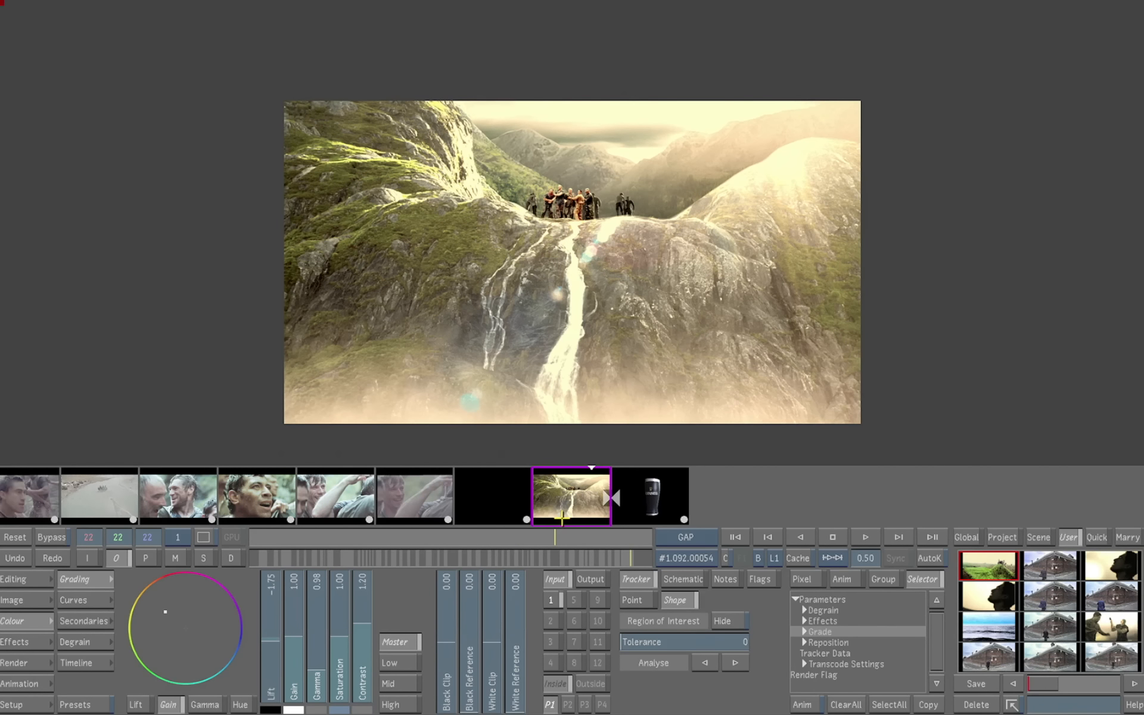
mouse_move(461, 544)
mouse_down()
mouse_move(246, 546)
mouse_move(186, 594)
mouse_up()
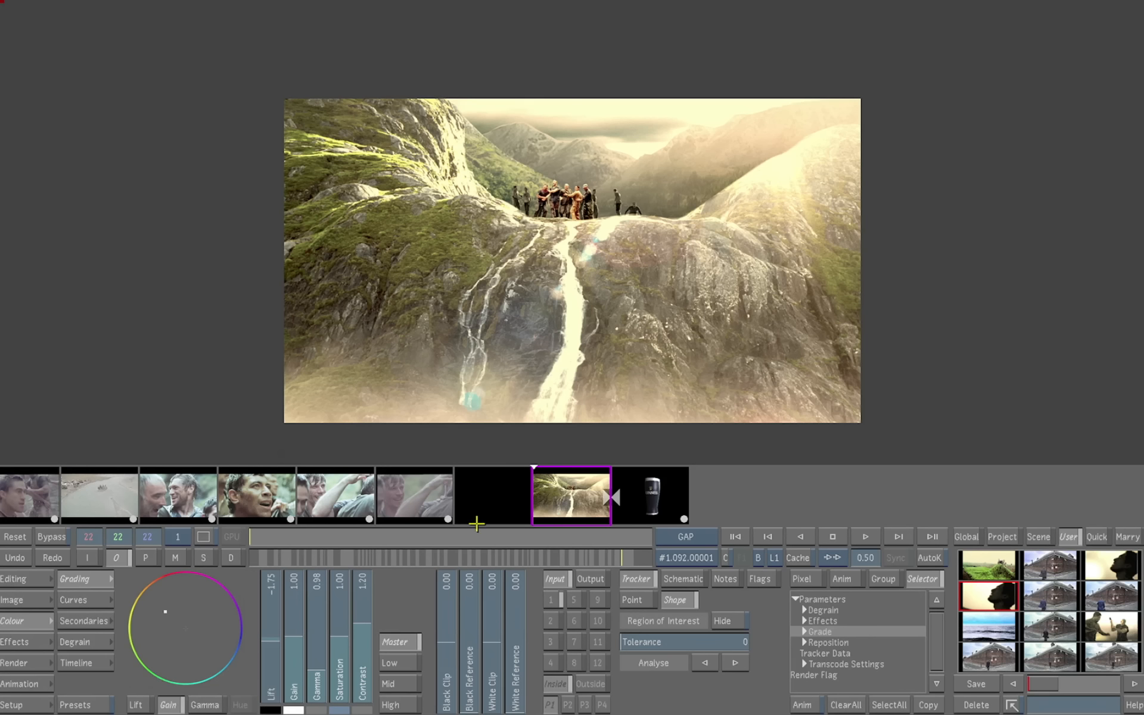
mouse_move(290, 539)
mouse_down()
mouse_move(363, 540)
mouse_move(189, 538)
mouse_up()
drag(344, 637, 344, 645)
Step: Toggle the grade bypass on the waterfall shot repeatedly to compare it with the ungraded plate, and scrub to its start
click(51, 538)
click(51, 538)
click(51, 539)
click(51, 539)
click(50, 540)
click(50, 542)
mouse_move(281, 538)
mouse_down()
mouse_move(613, 519)
mouse_move(226, 549)
mouse_up()
Step: Browse the editing media library, select the WATERFALL_V002 clip and expand its matte folder
click(32, 579)
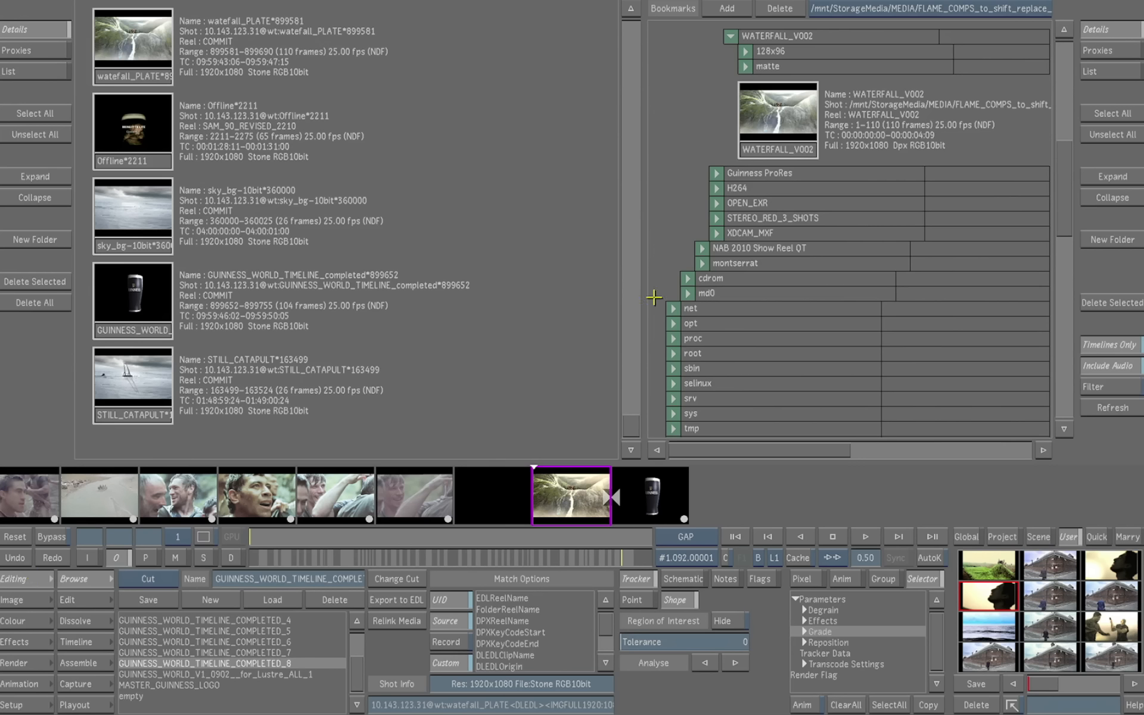
click(778, 147)
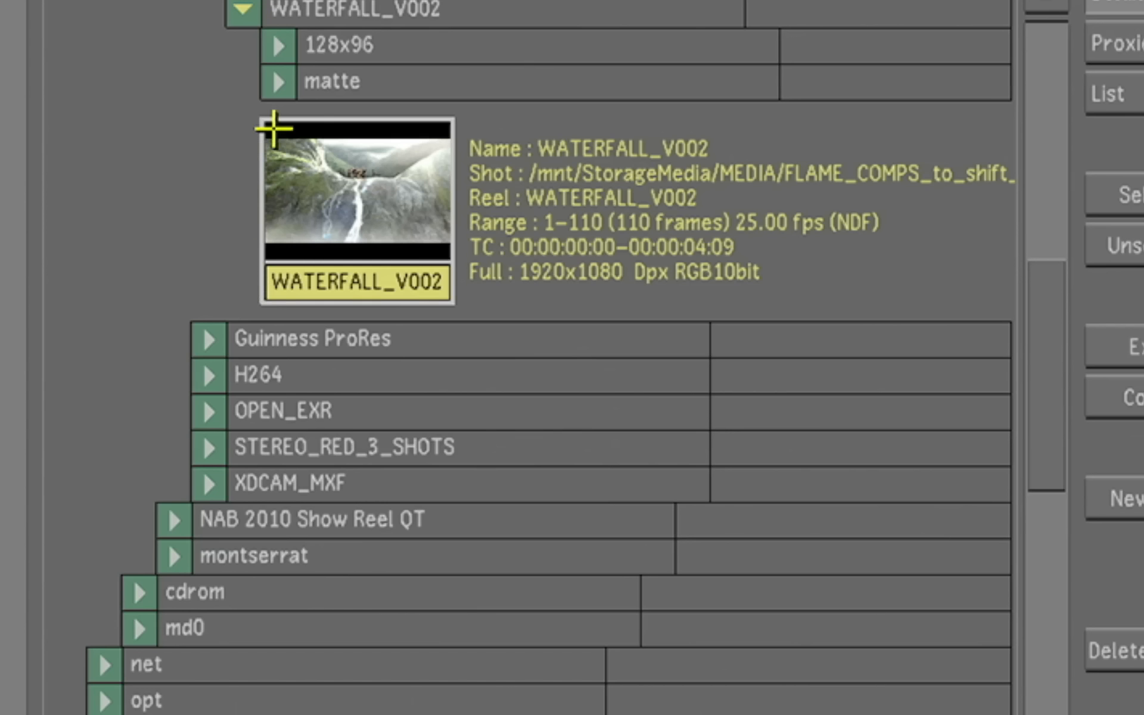
click(277, 82)
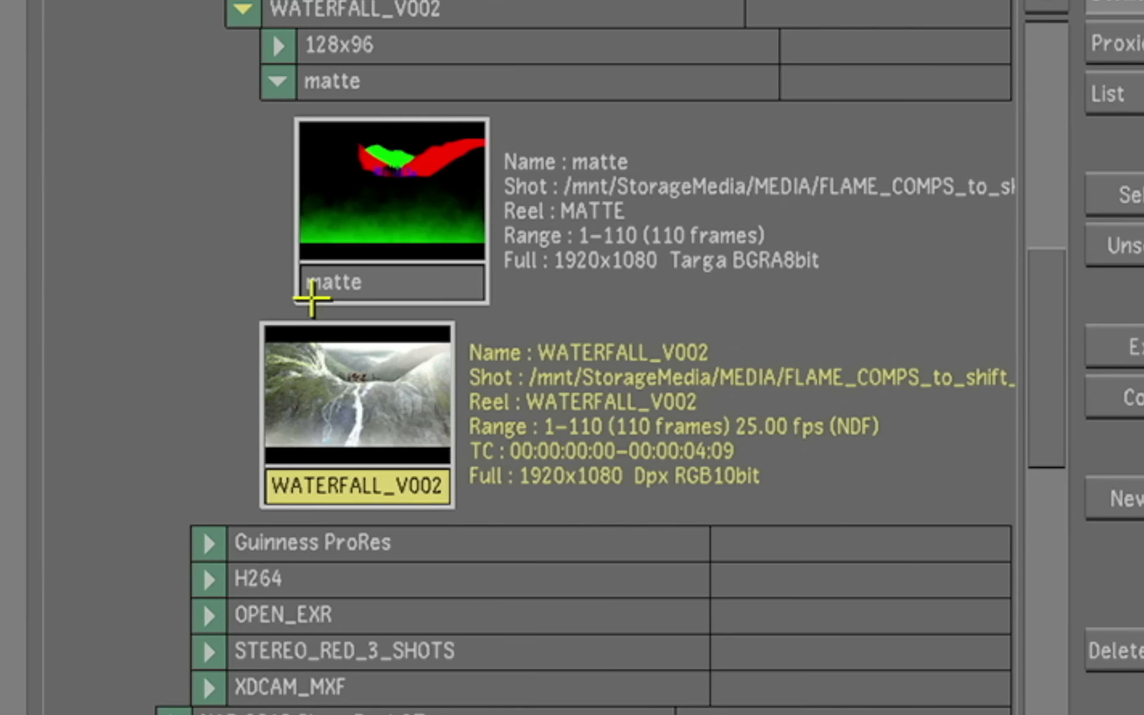
Step: Compare the details of the matte clip and the WATERFALL_V002 clip, ending with WATERFALL_V002 selected
click(370, 279)
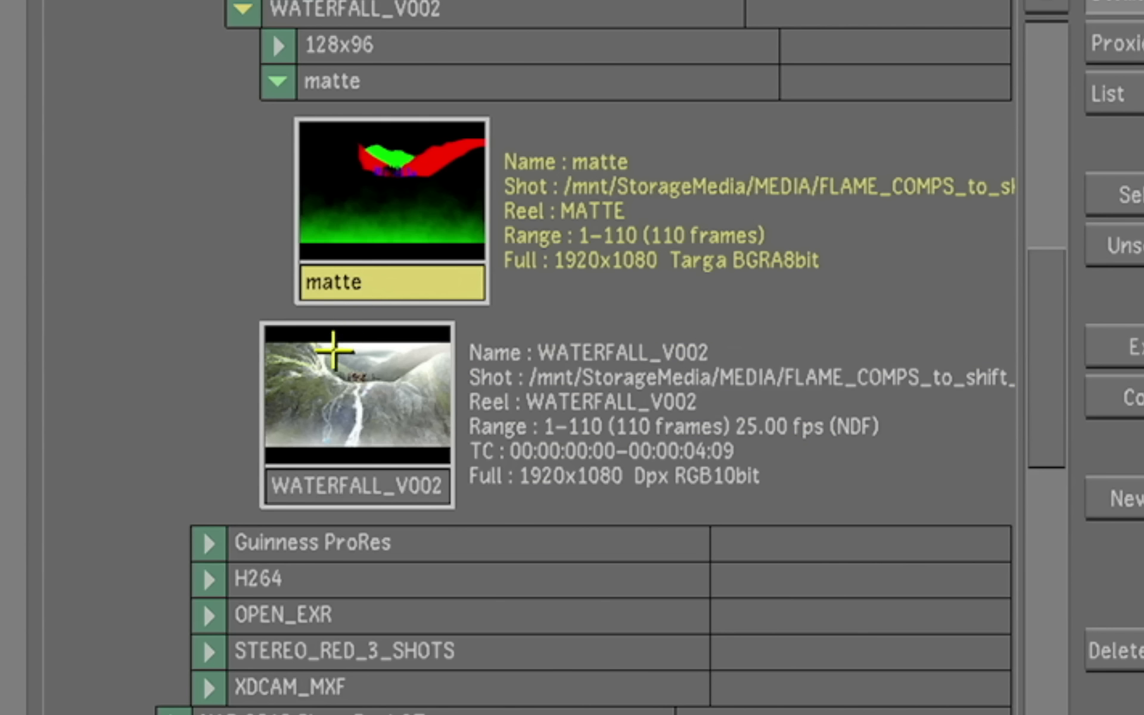
click(331, 486)
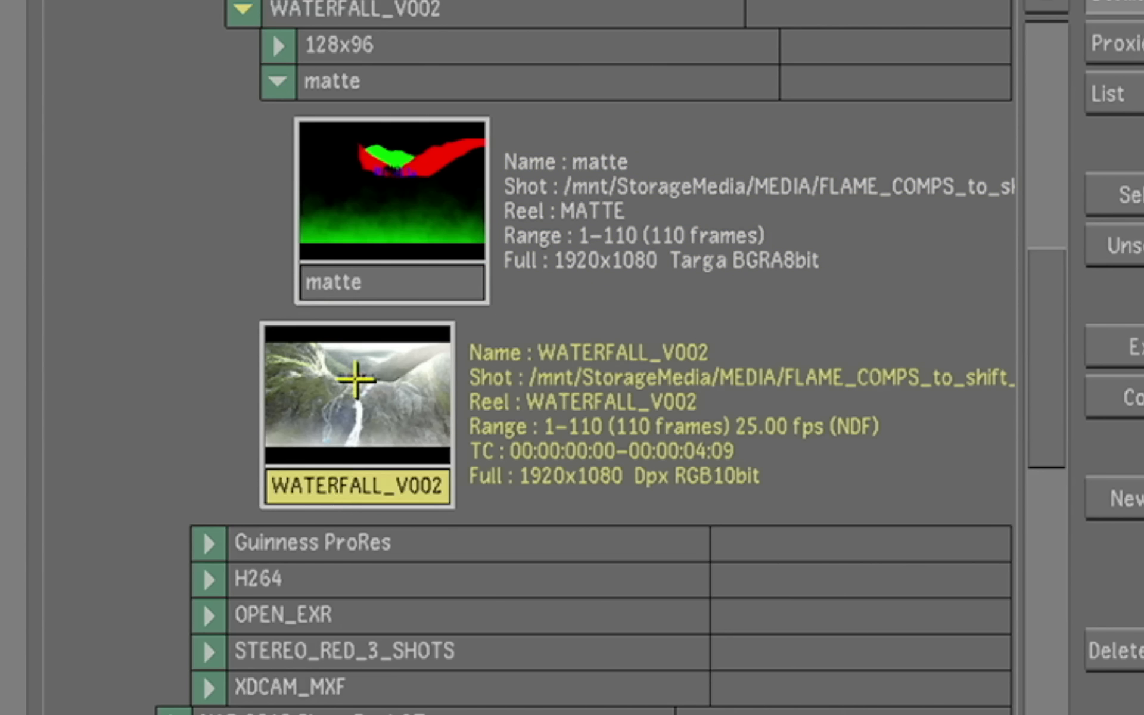
click(374, 271)
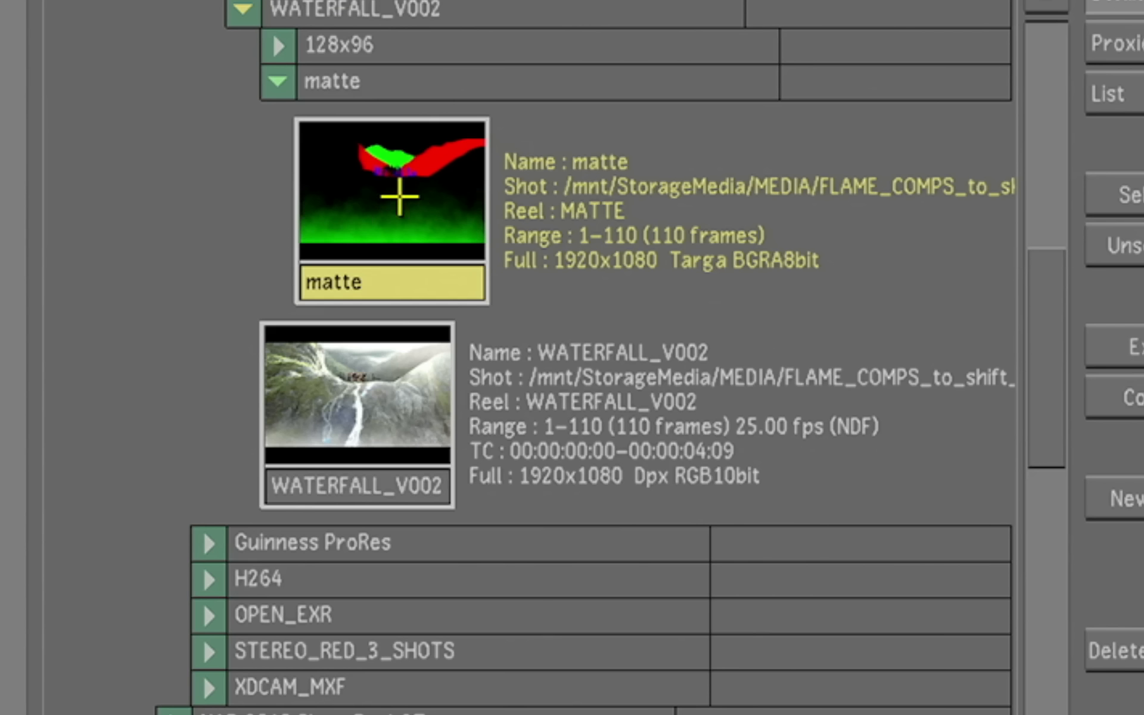
click(347, 479)
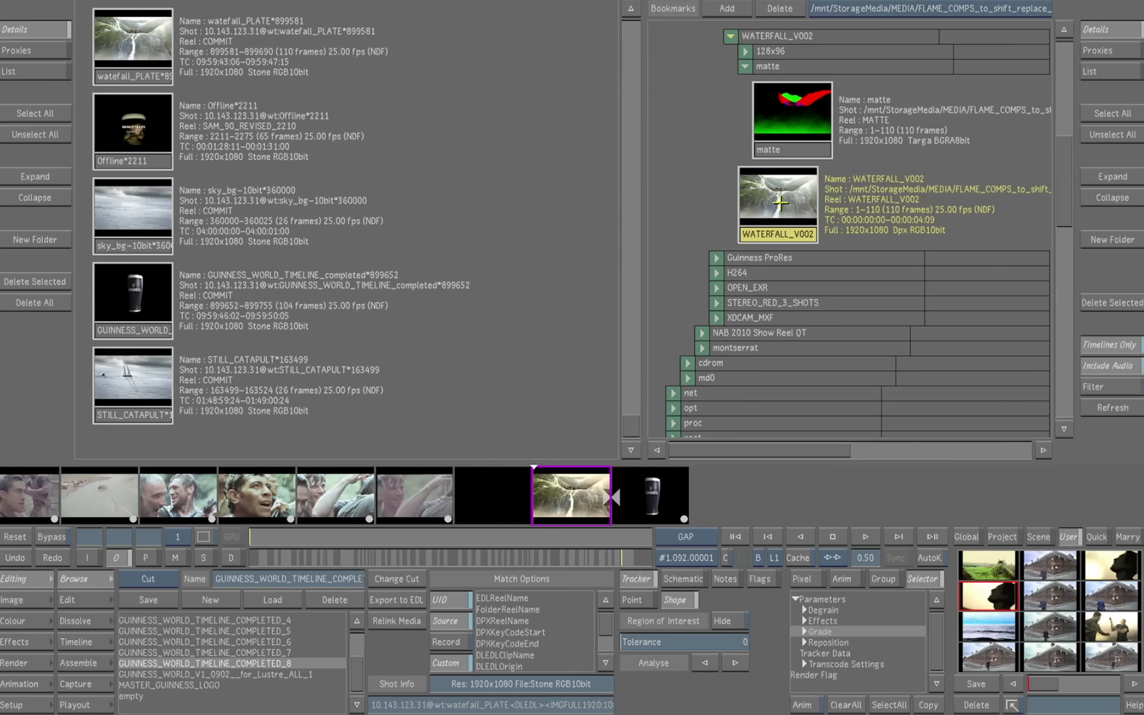
Step: Add the WATERFALL_V002 clip to the media bin and replace the timeline's waterfall shot with it
drag(363, 399, 429, 373)
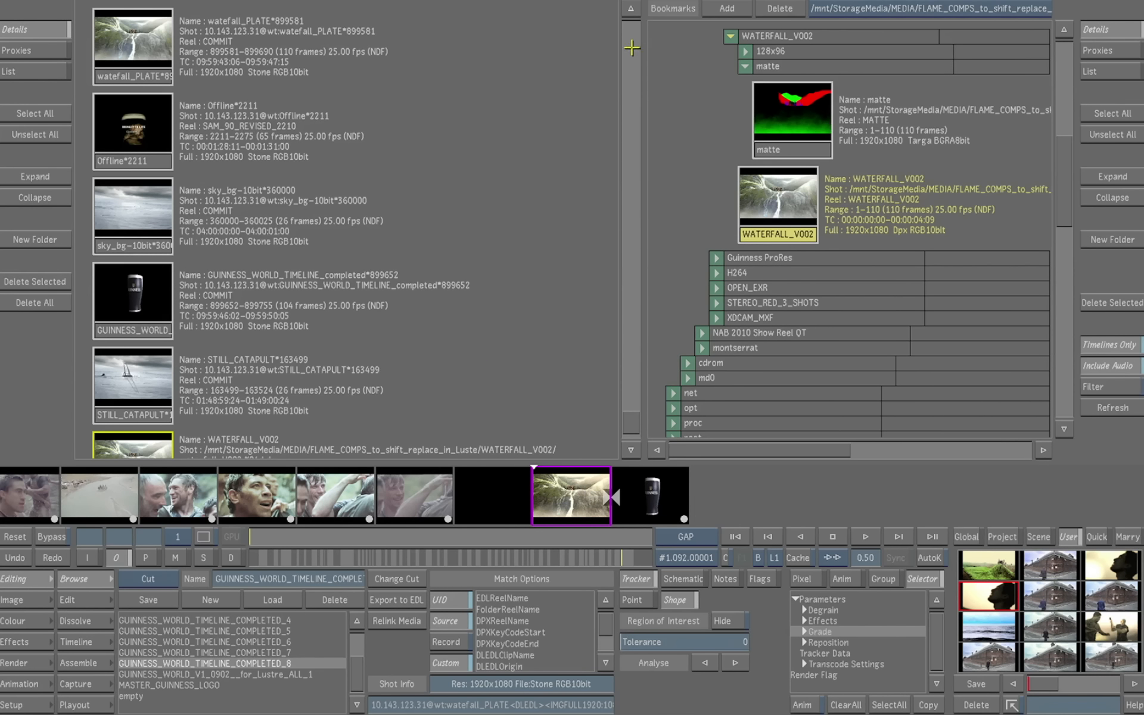
scroll(632, 421, down, 1)
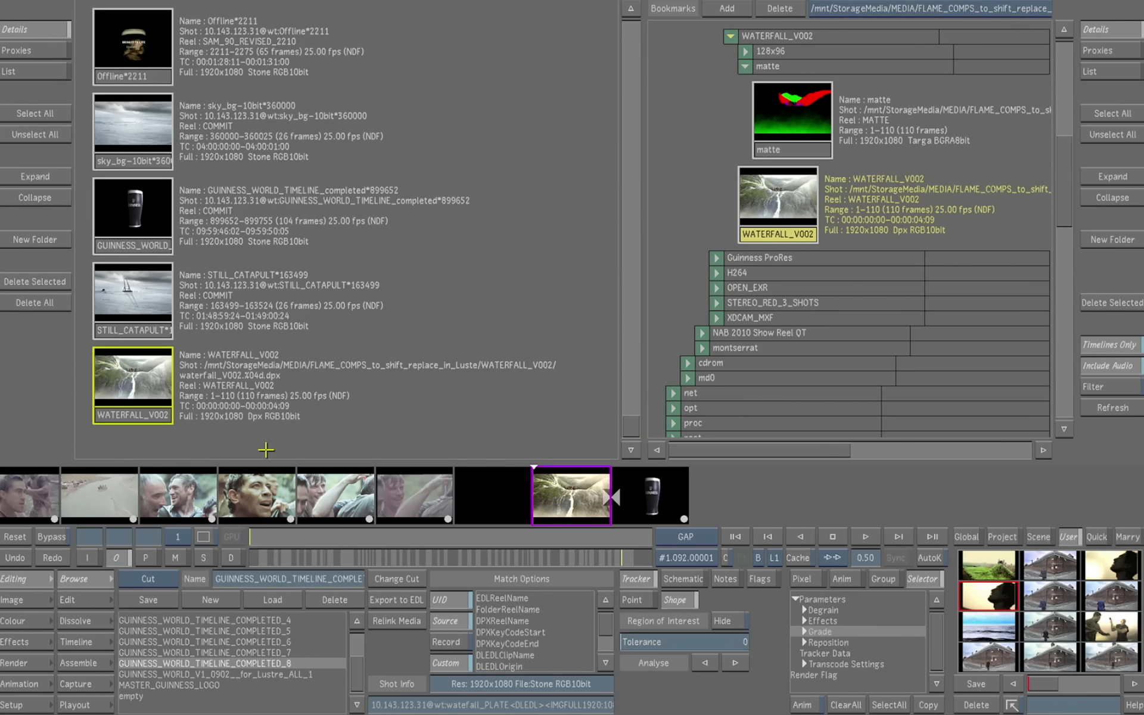
click(92, 597)
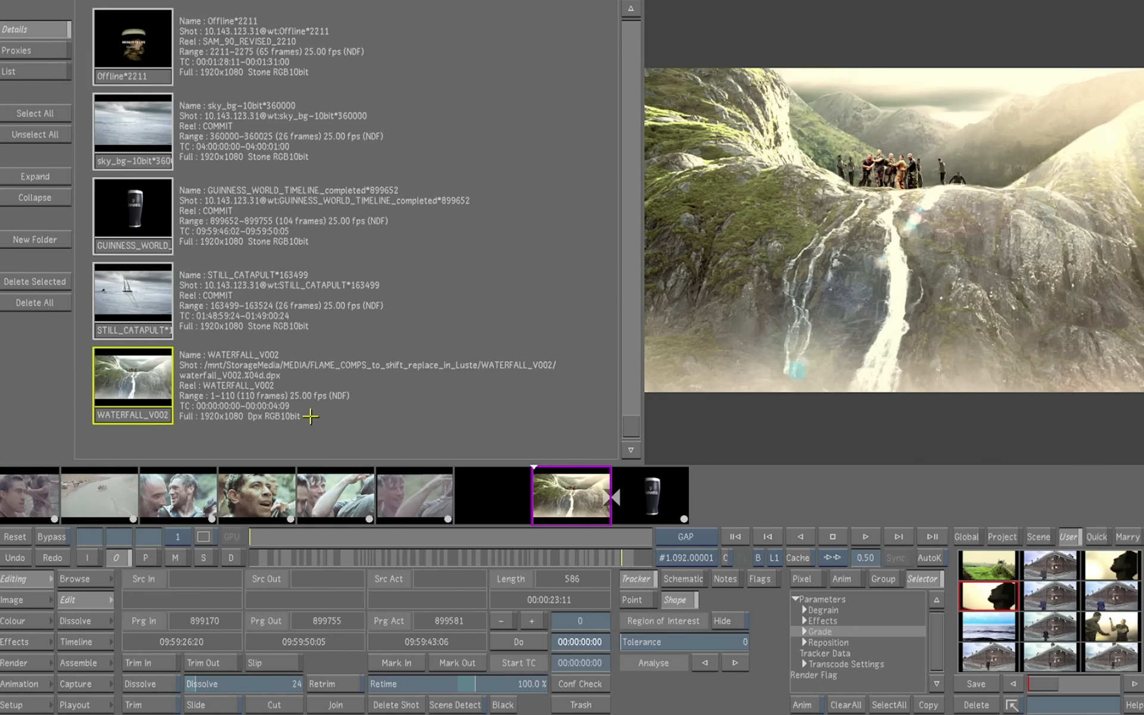
mouse_move(154, 392)
mouse_down()
mouse_move(119, 384)
mouse_move(223, 399)
mouse_move(473, 376)
mouse_move(483, 293)
mouse_move(534, 437)
mouse_move(575, 471)
mouse_move(576, 505)
mouse_up()
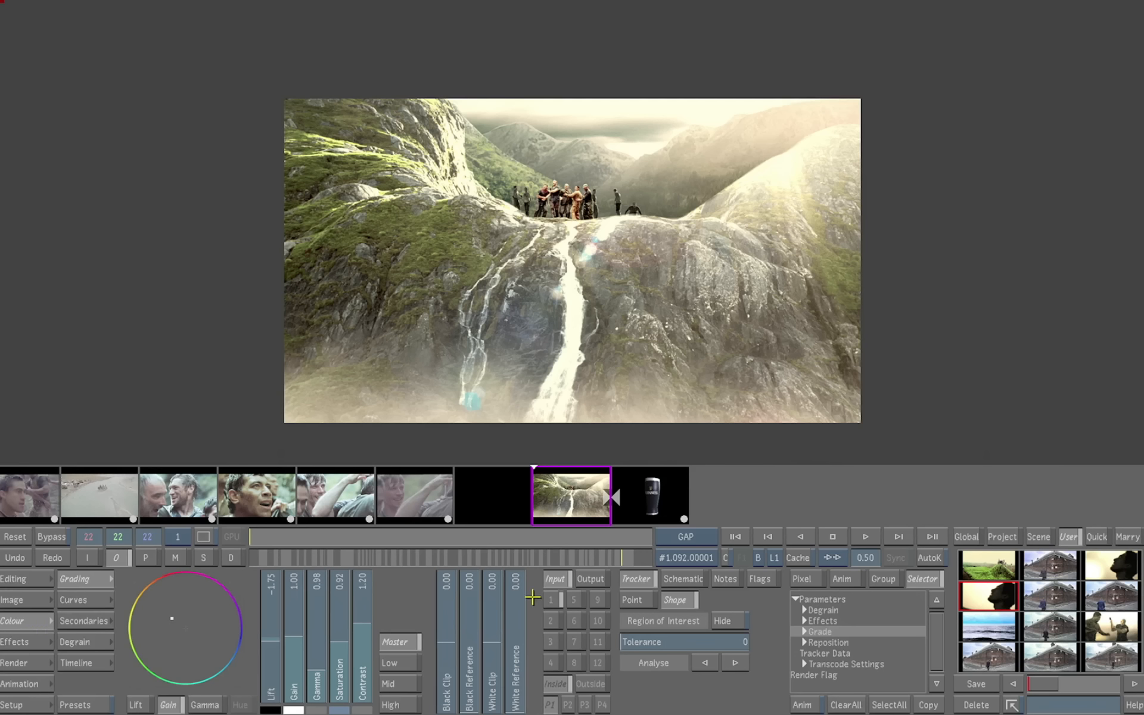
Step: Activate secondary 1 on the waterfall shot and display its imported matte
click(555, 601)
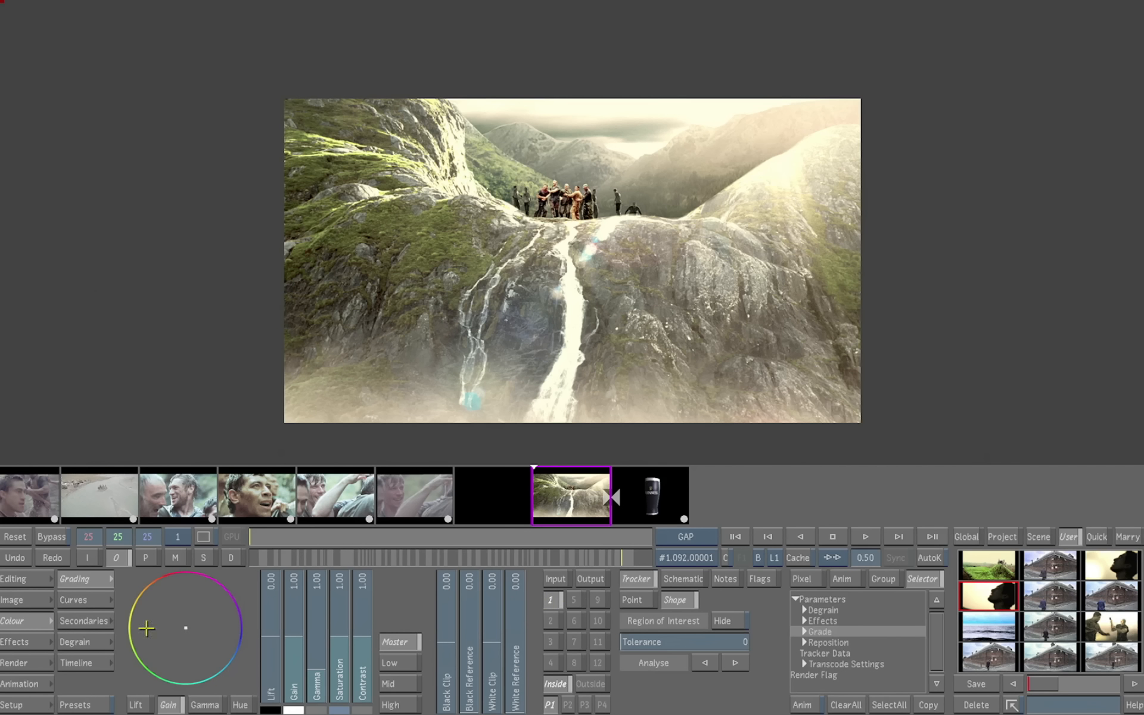
click(83, 621)
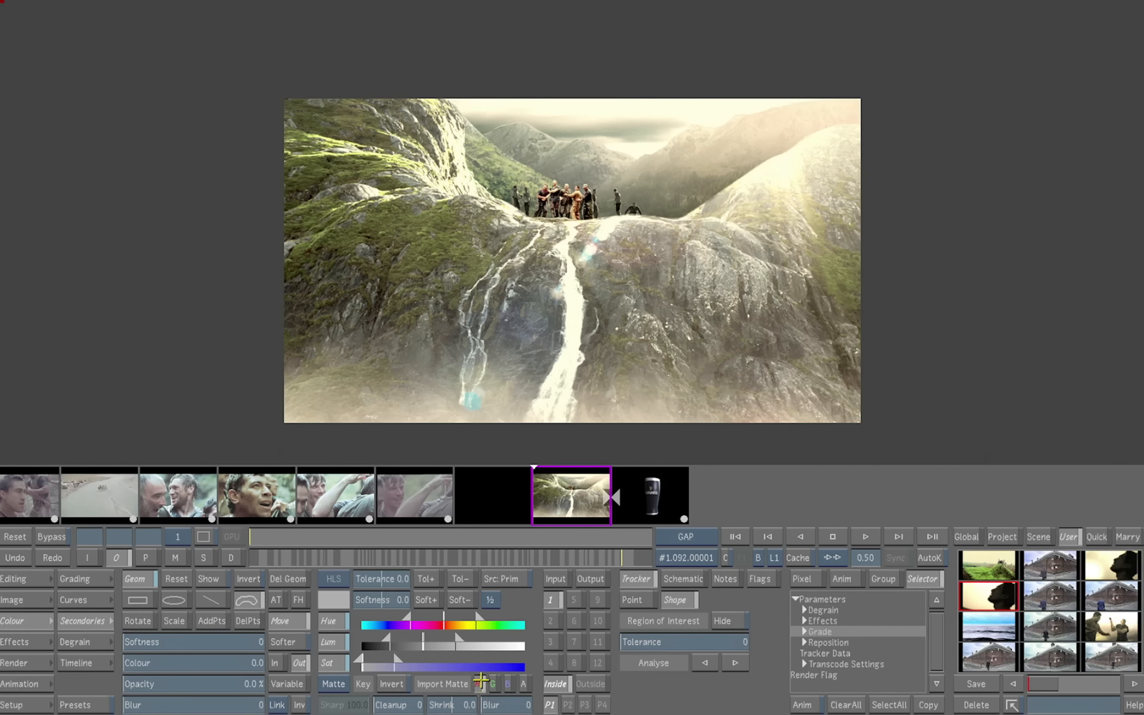
click(174, 558)
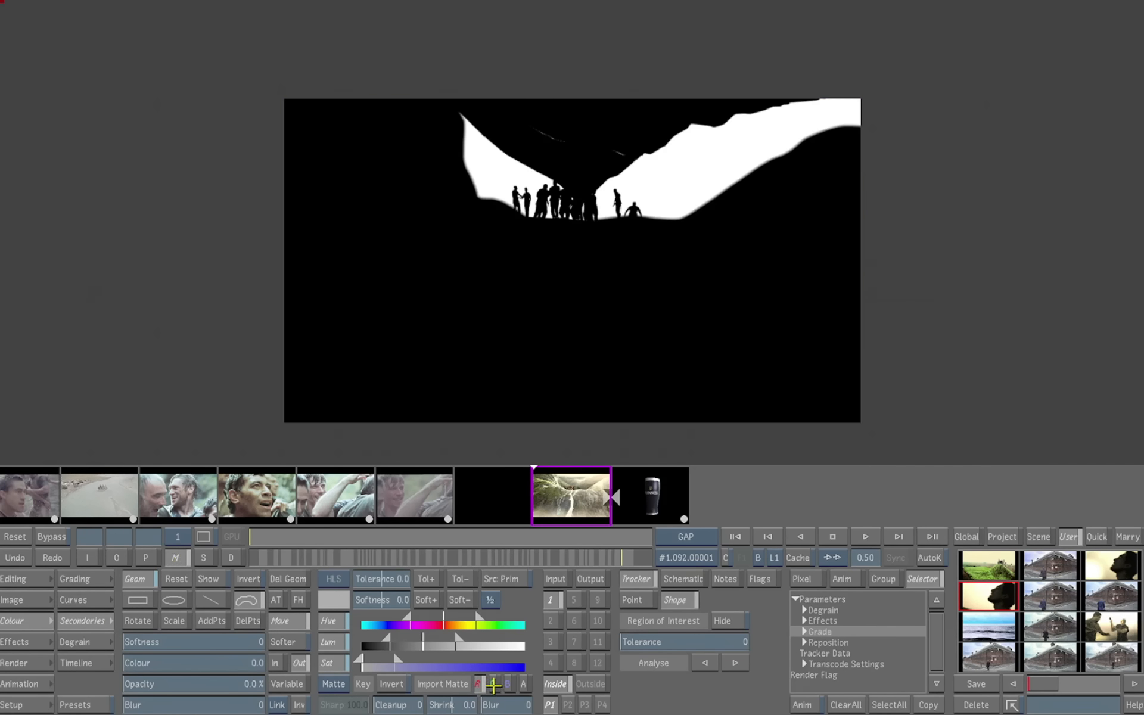
Step: Compare the matte's red, green and blue channels and choose green for secondary 1
click(493, 685)
click(507, 685)
click(493, 685)
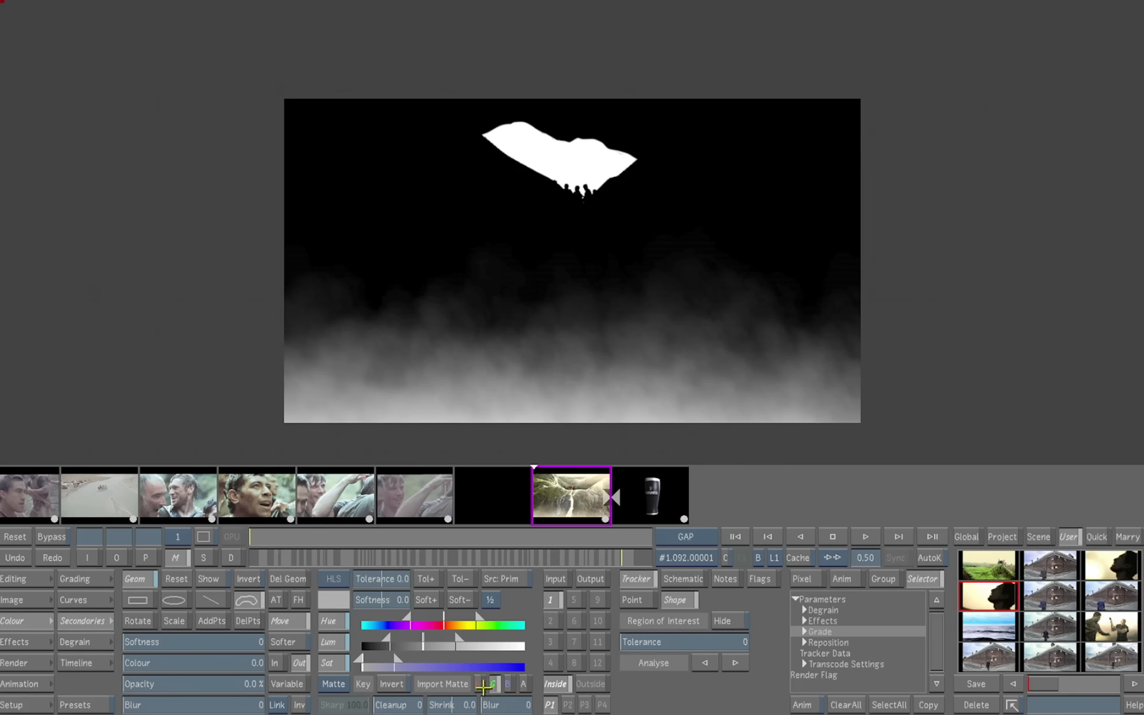
click(483, 685)
click(496, 686)
click(507, 684)
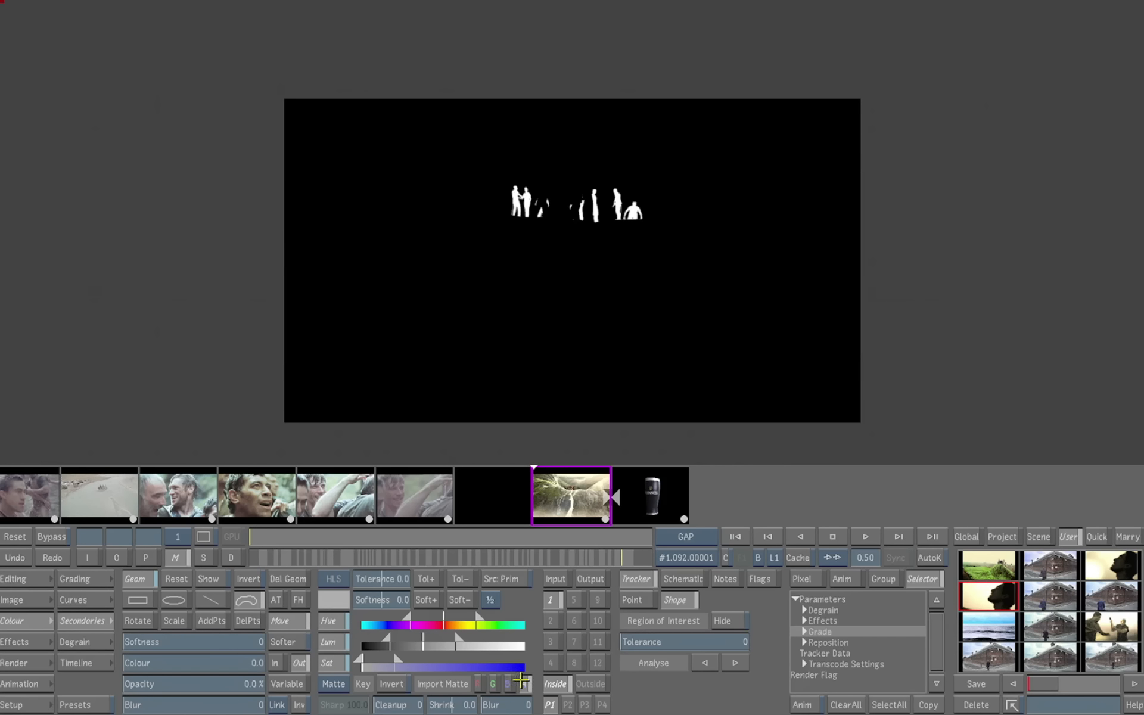
click(488, 685)
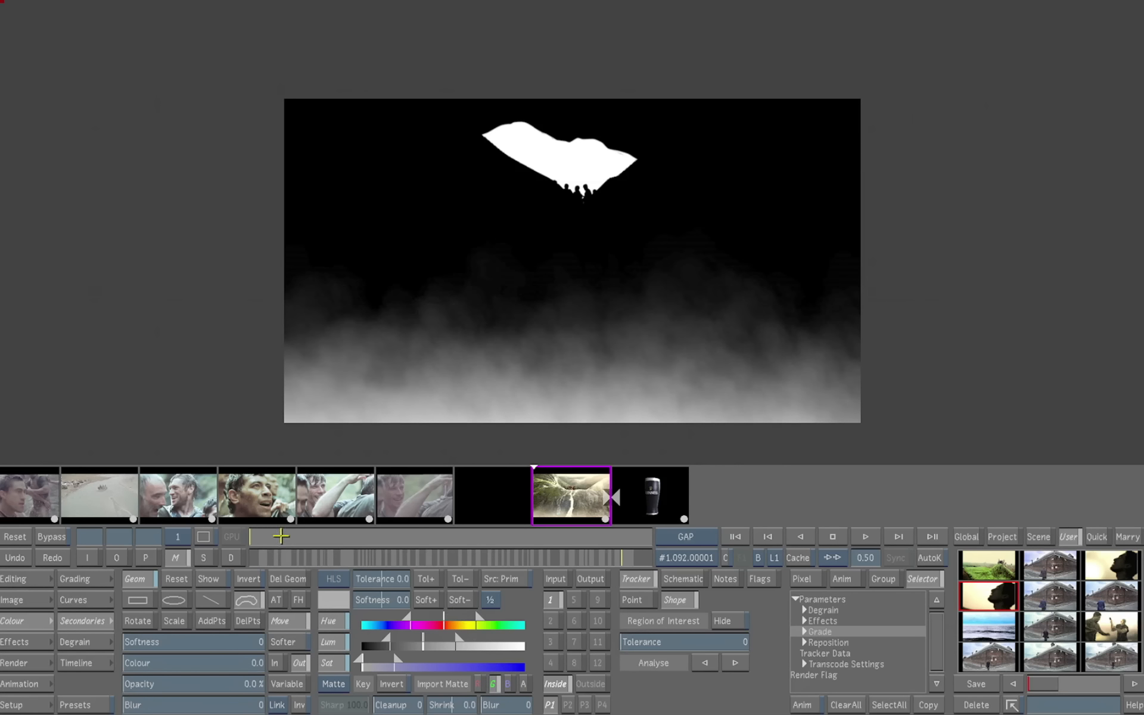
Step: Draw a rectangular shape enclosing the distant mountain area of the green matte
drag(280, 536, 208, 542)
click(149, 598)
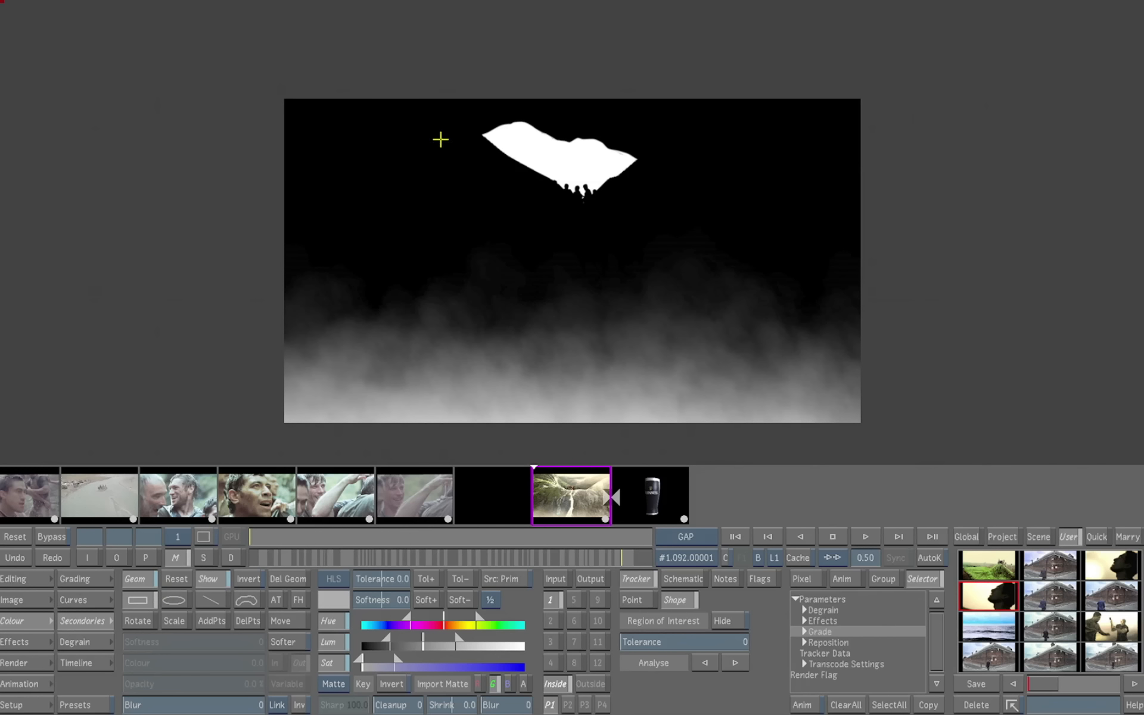
drag(436, 77, 700, 221)
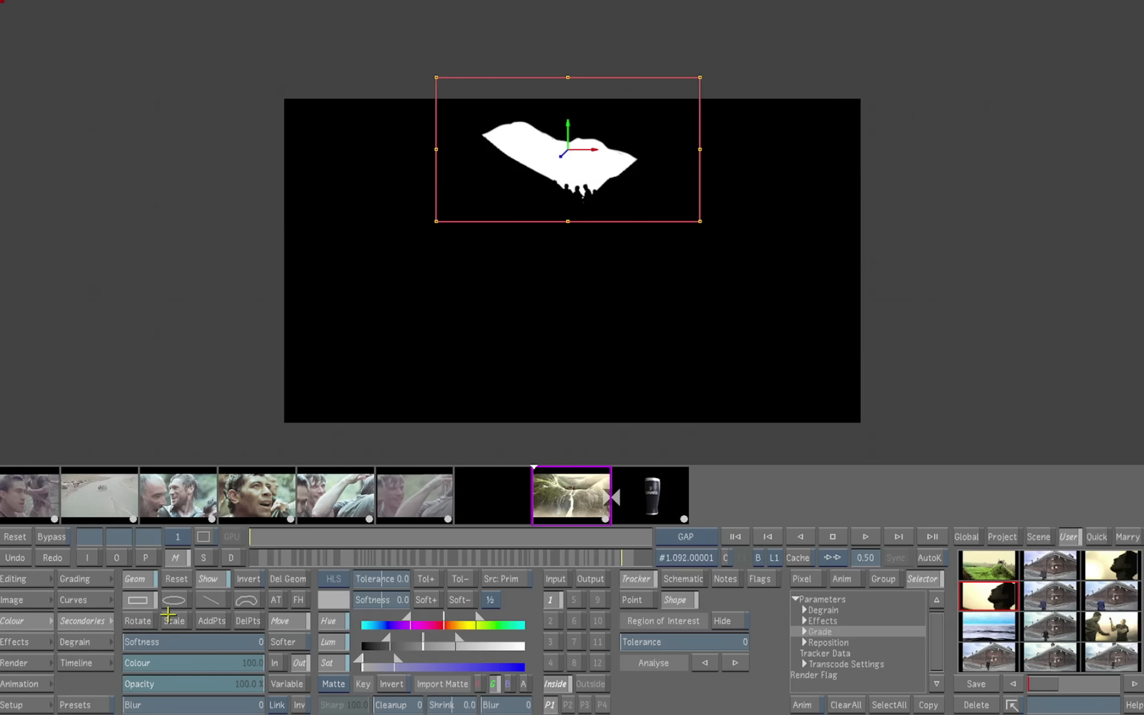
Step: Draw a second rectangle around the mist in the lower part of the matte and set its softness to 140
click(144, 600)
drag(259, 235, 895, 454)
drag(163, 641, 235, 634)
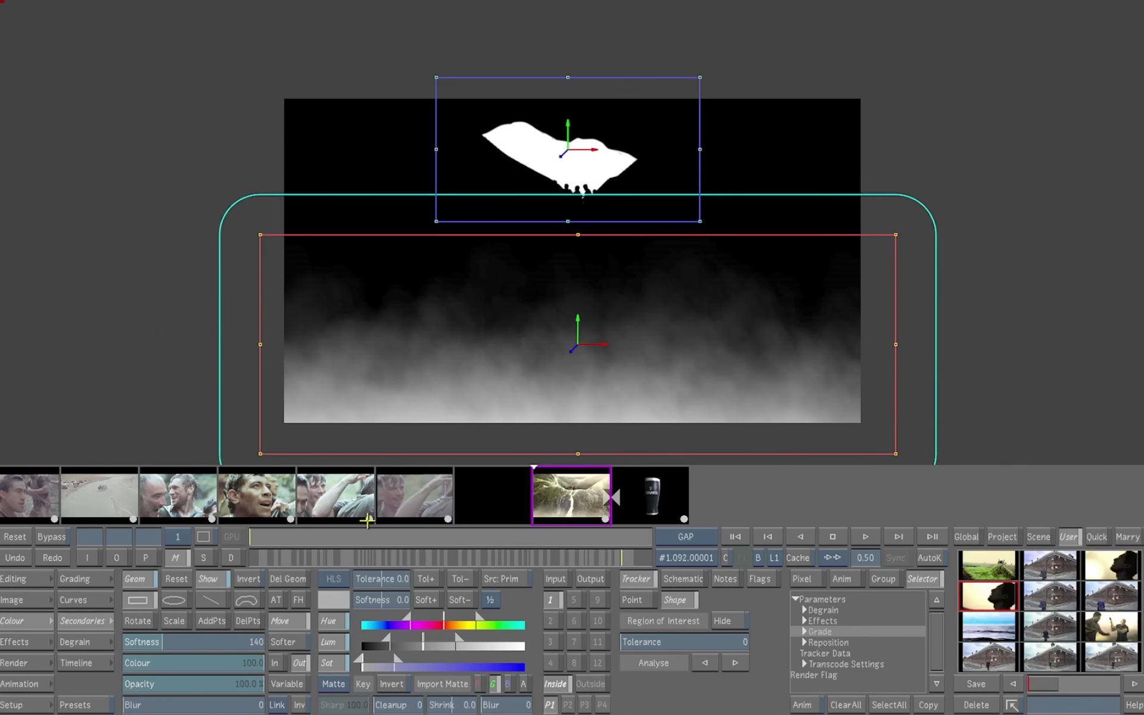
Step: Switch back to the output image and raise the master gain of secondary 1 to 1.97
click(89, 578)
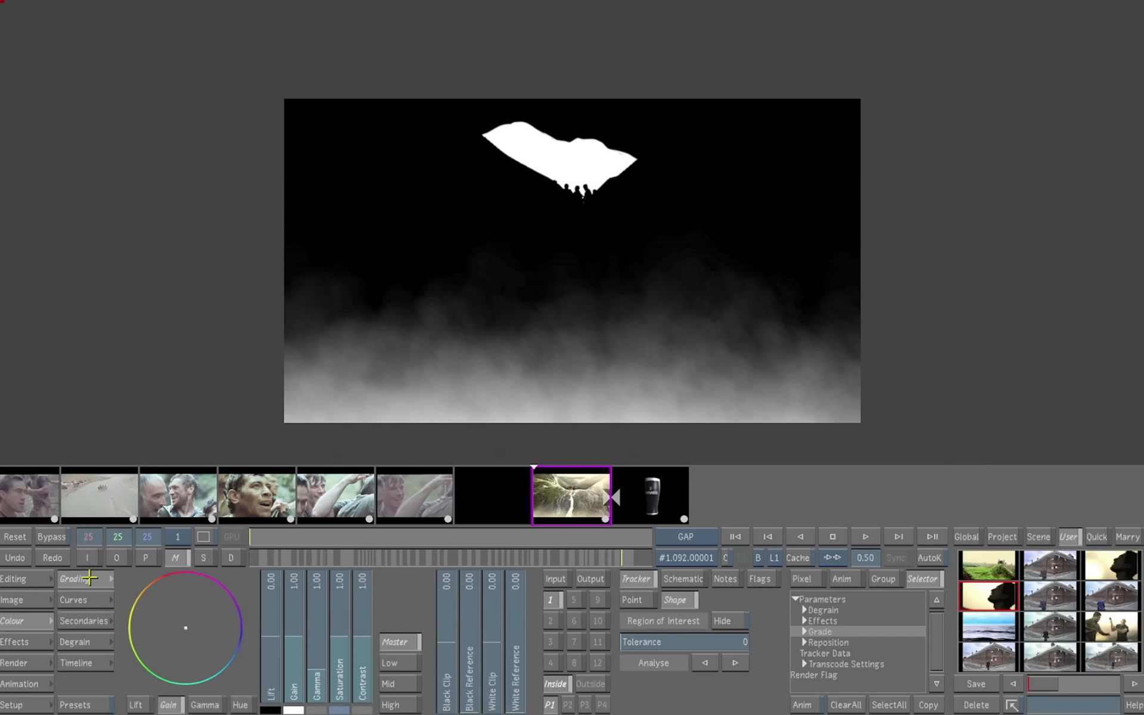
click(117, 557)
drag(298, 638, 301, 586)
Step: Select the rectangle around the distant mountain in the matte view and lower its Colour amount to weaken the correction there
click(97, 620)
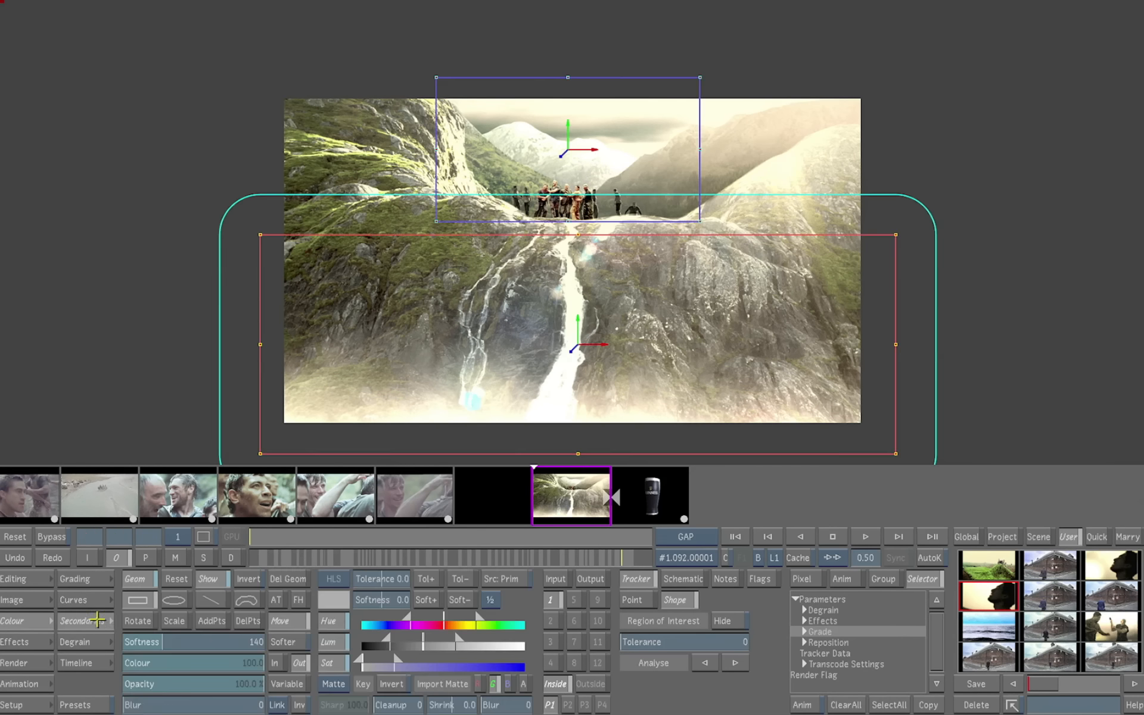
click(171, 557)
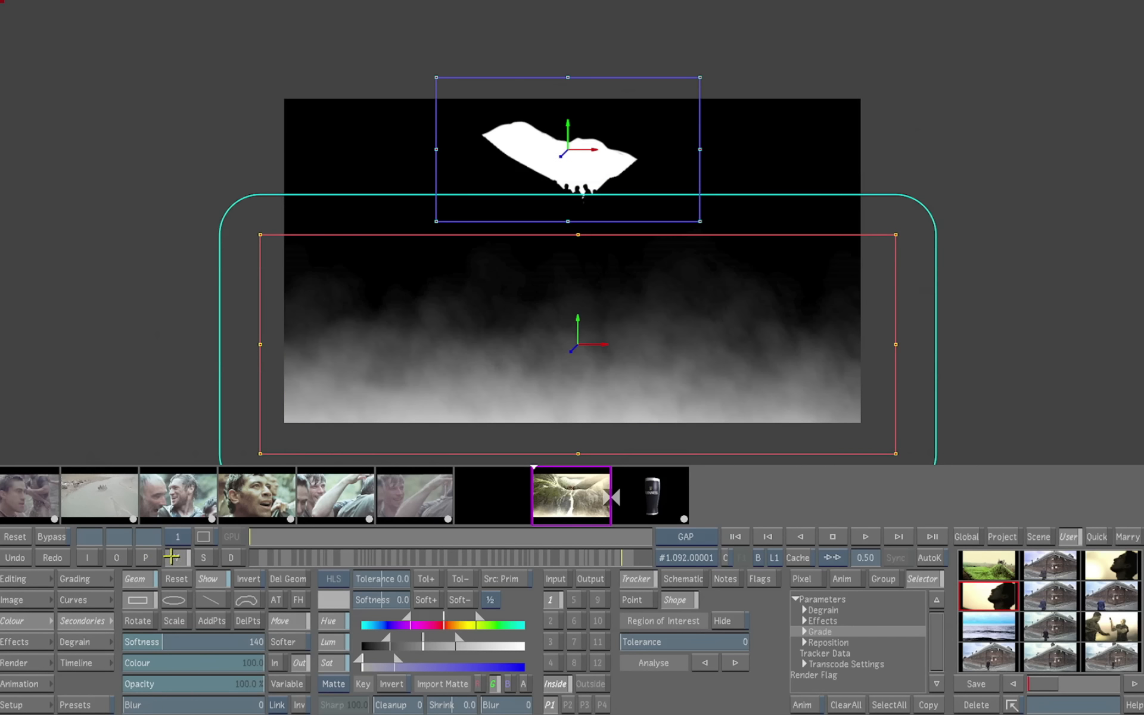
click(698, 155)
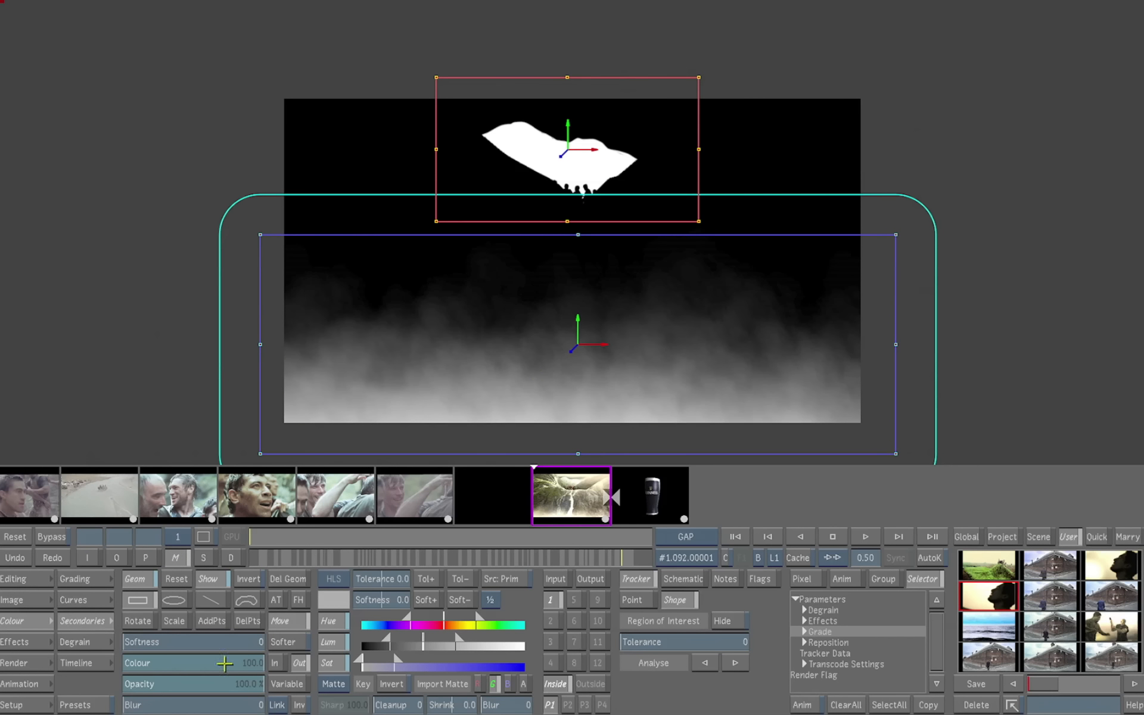
drag(247, 663, 144, 656)
Step: Raise the gain of secondary 1 to 2.24 on the output image and scrub through the waterfall shot to check it
click(80, 579)
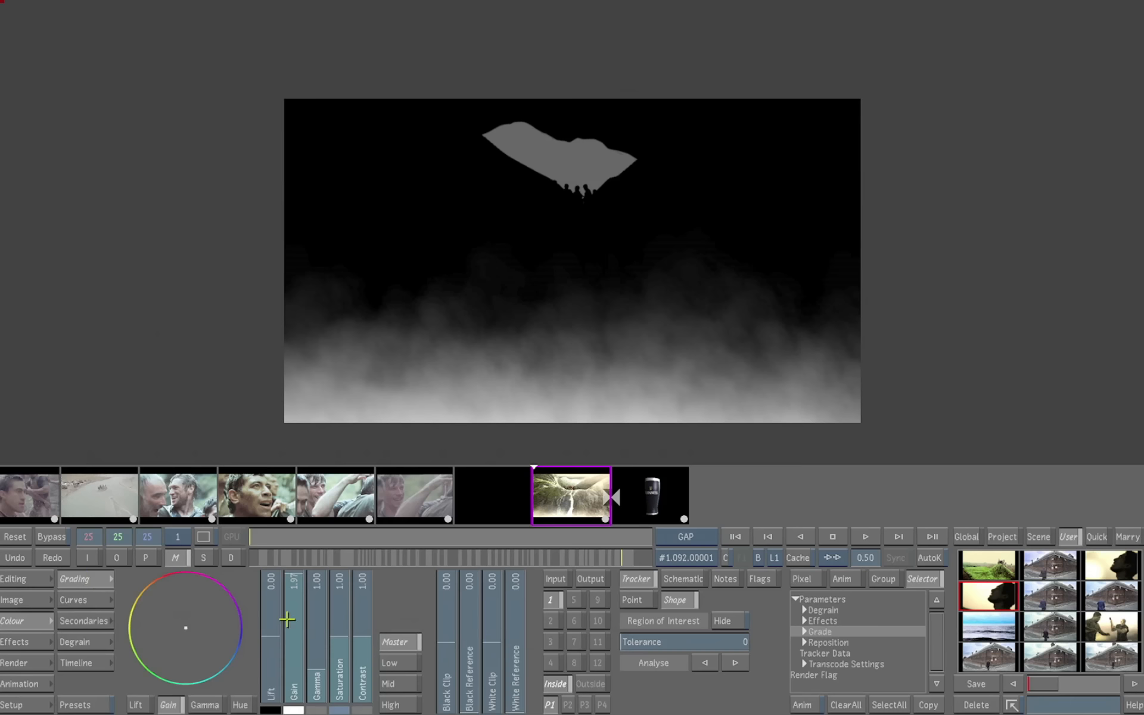
click(105, 560)
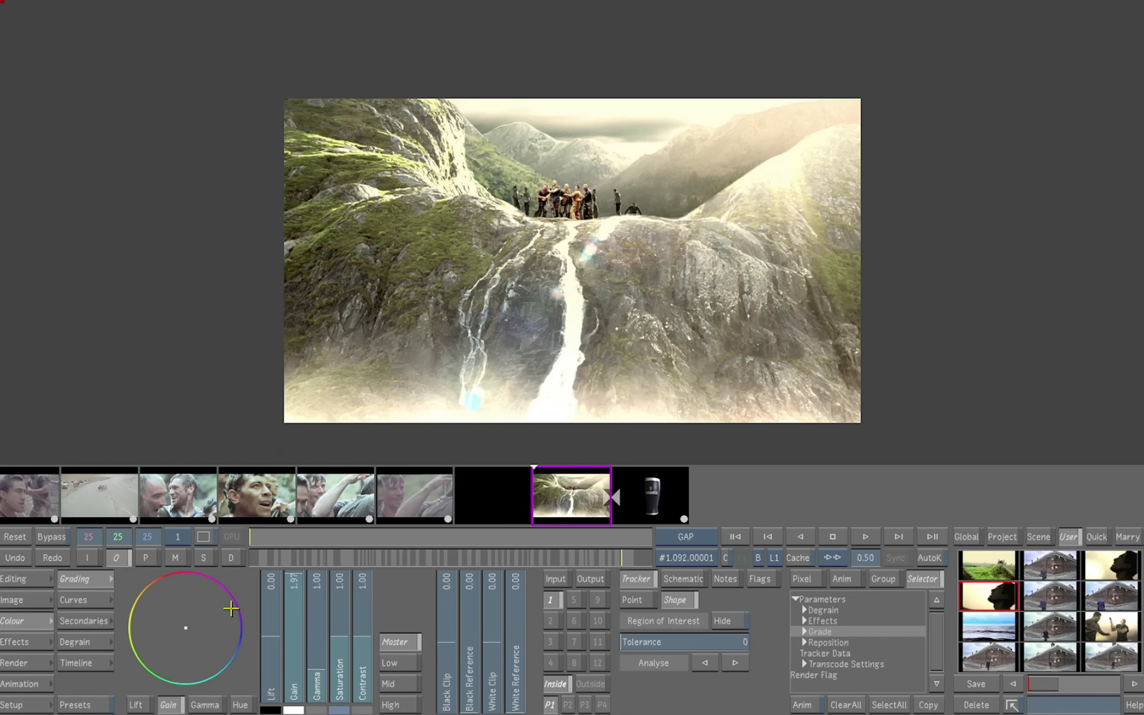
mouse_move(297, 574)
mouse_down()
mouse_move(295, 663)
mouse_move(299, 551)
mouse_up()
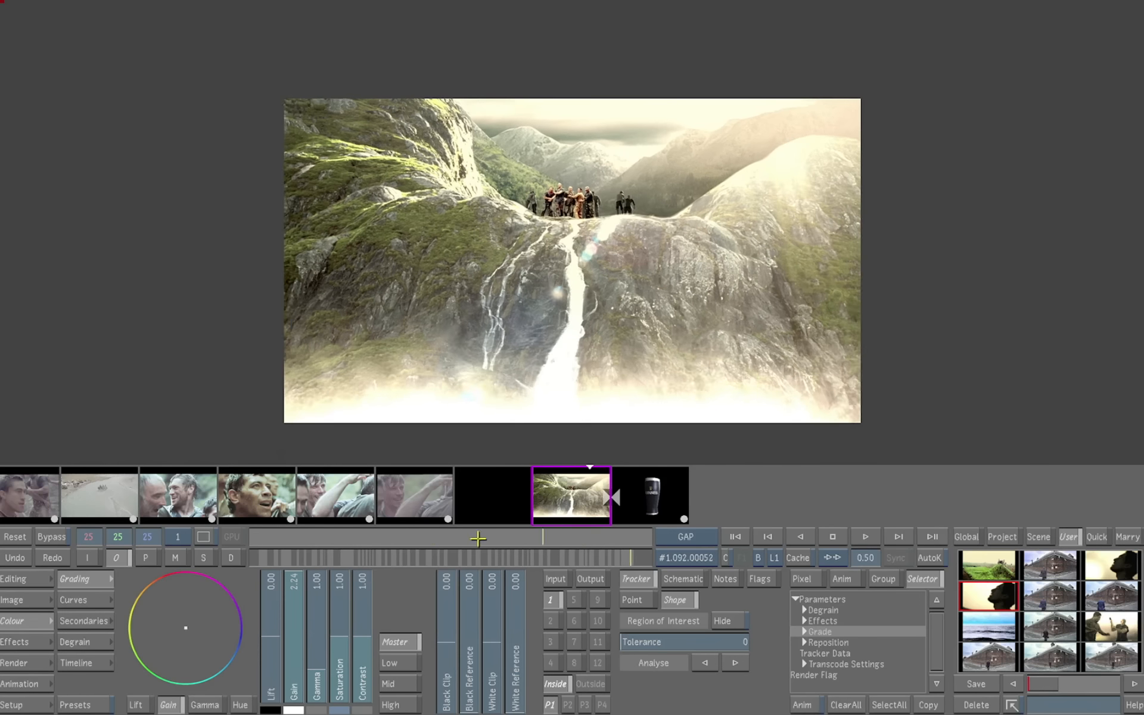
drag(478, 539, 235, 550)
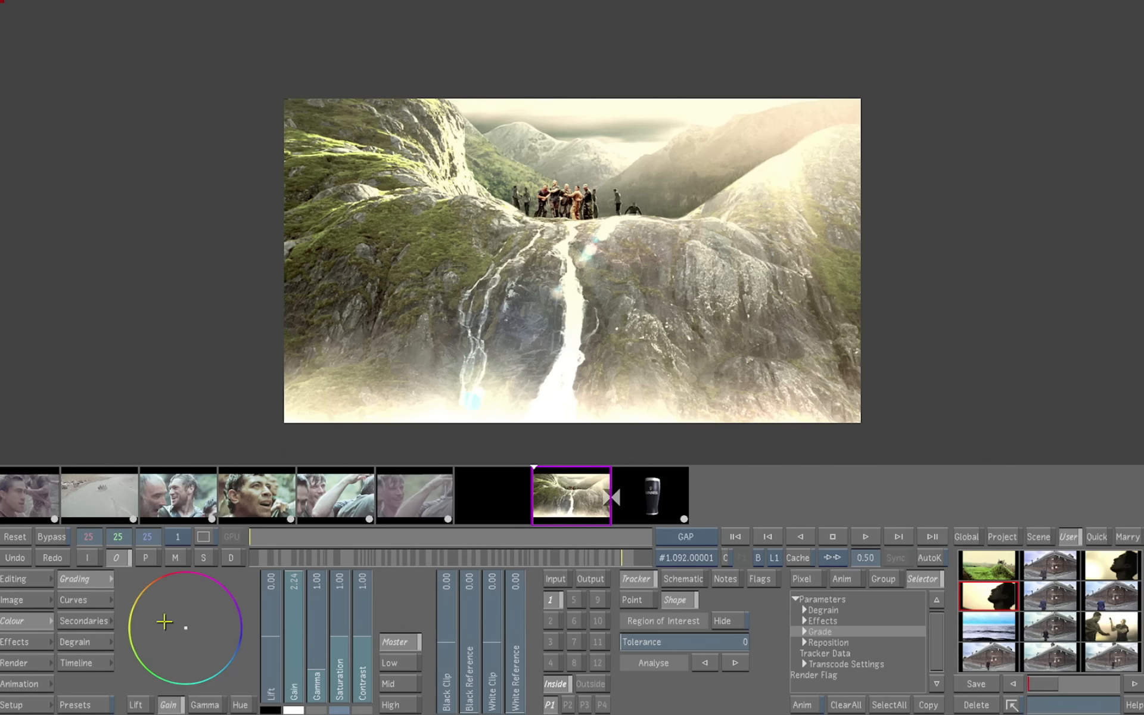
Step: In the editing timeline, lengthen the dissolve into the Guinness glass shot on L2 and trim 25 frames off the shot's head
click(36, 577)
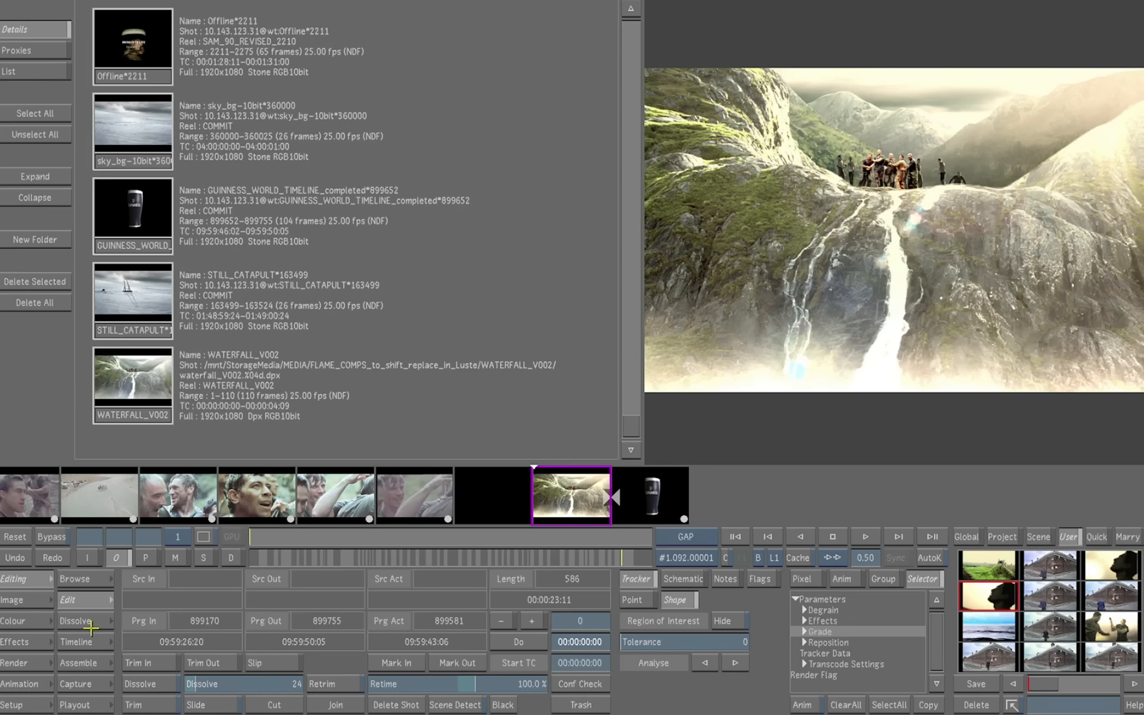
click(96, 640)
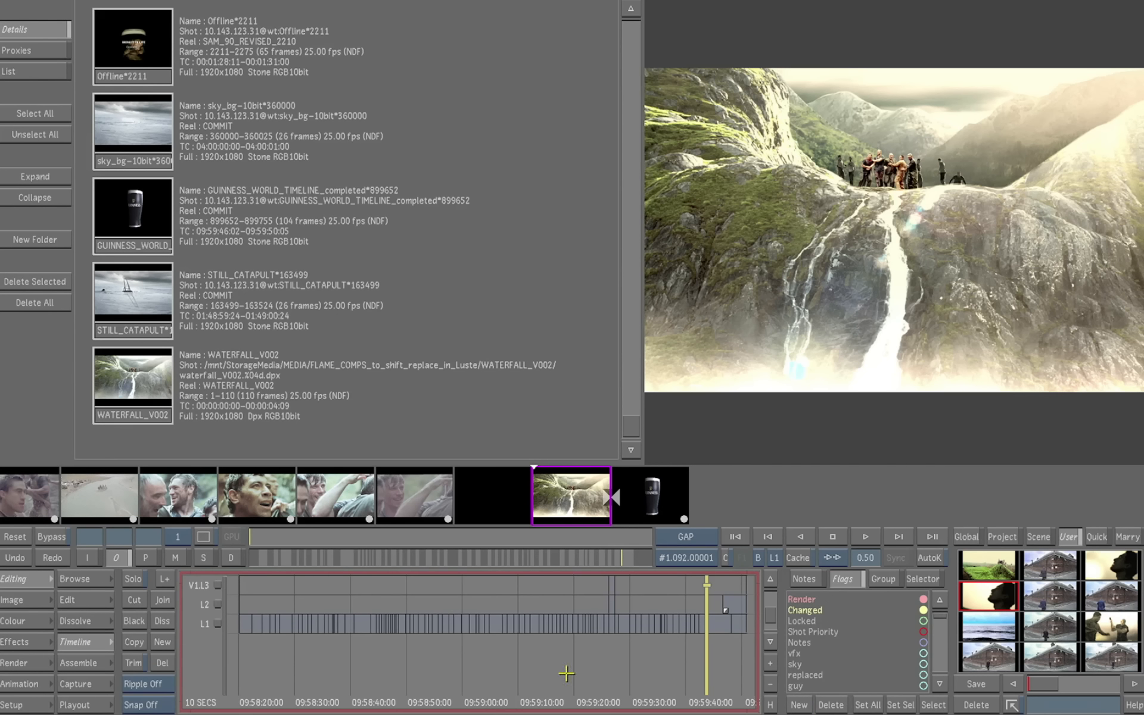
drag(660, 681, 306, 677)
drag(494, 683, 520, 680)
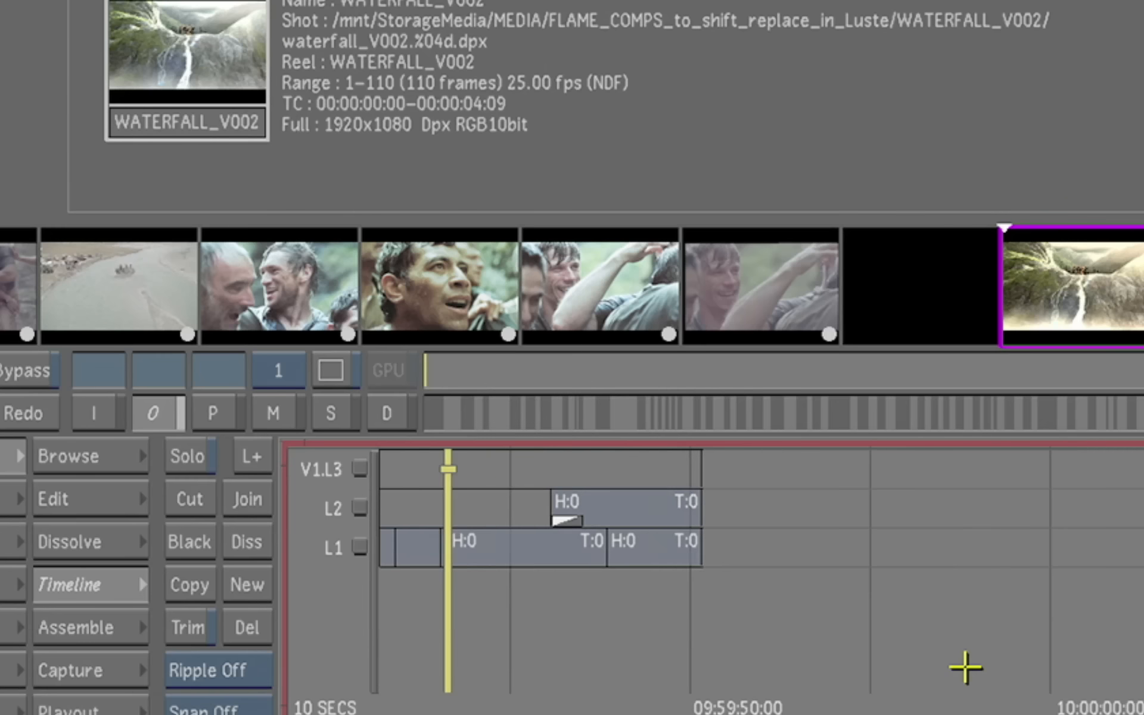
drag(984, 665, 979, 655)
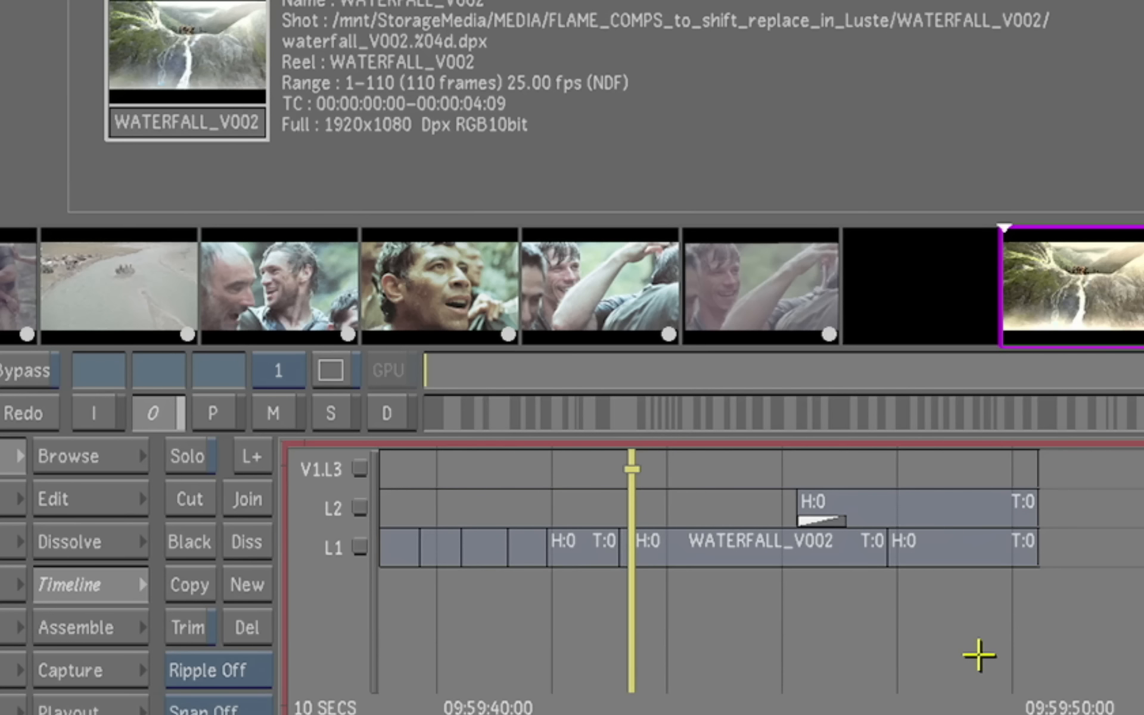
drag(664, 694, 852, 702)
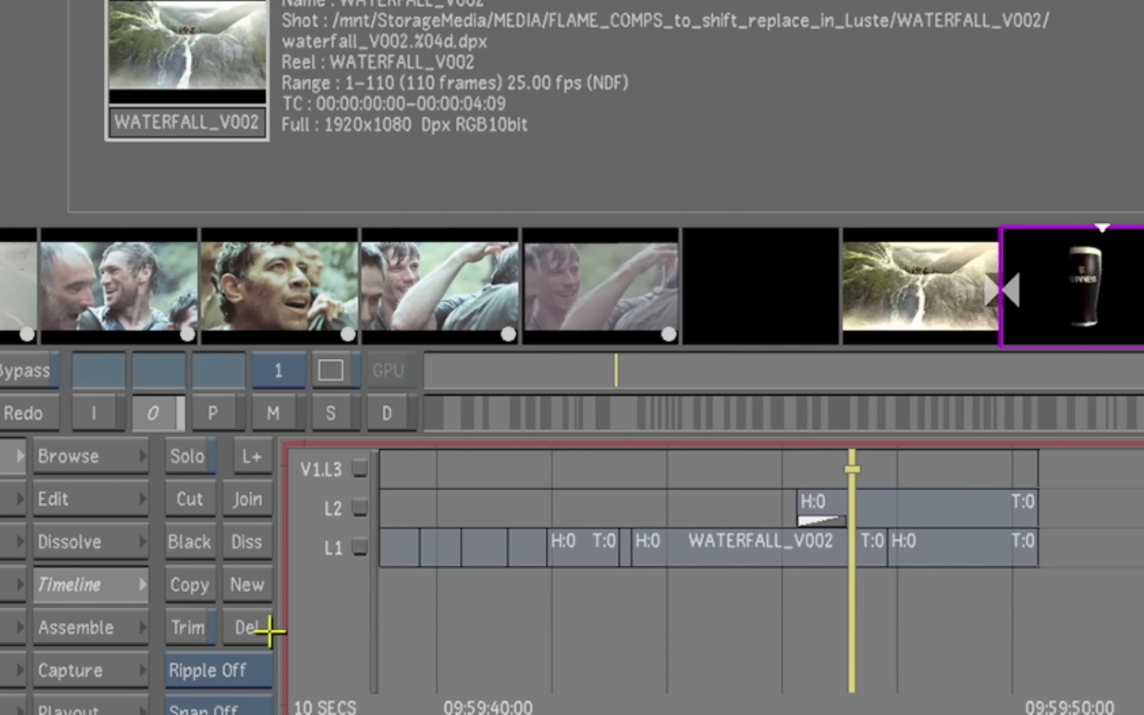
click(191, 623)
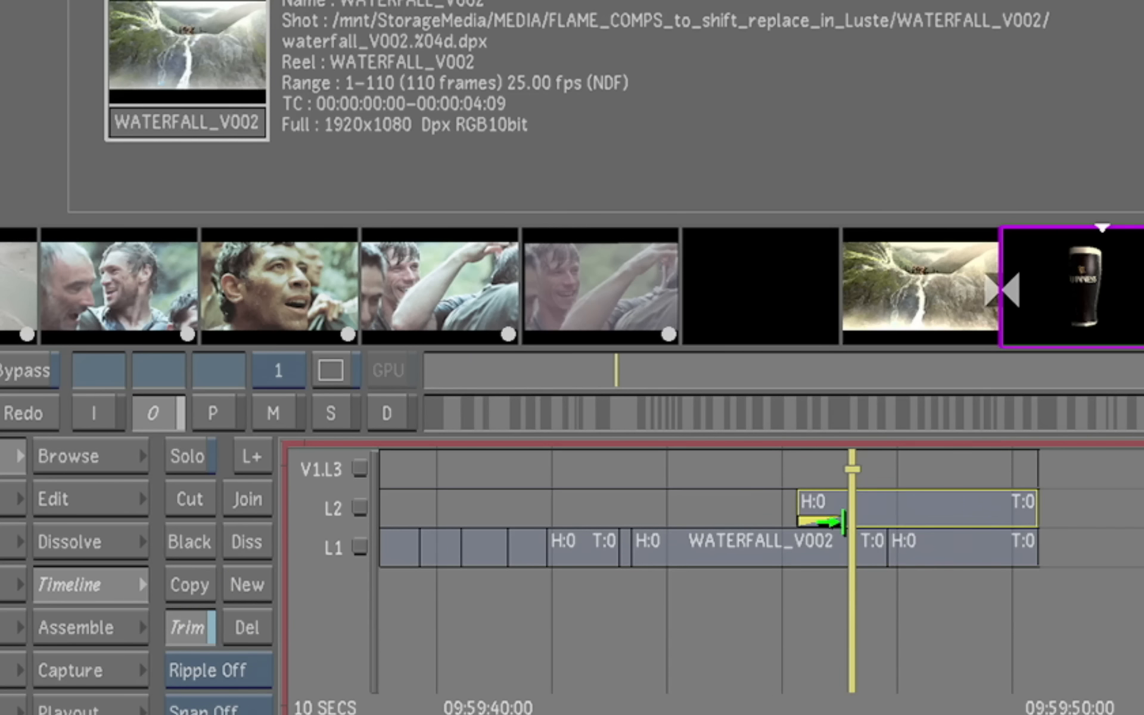
drag(834, 518, 874, 518)
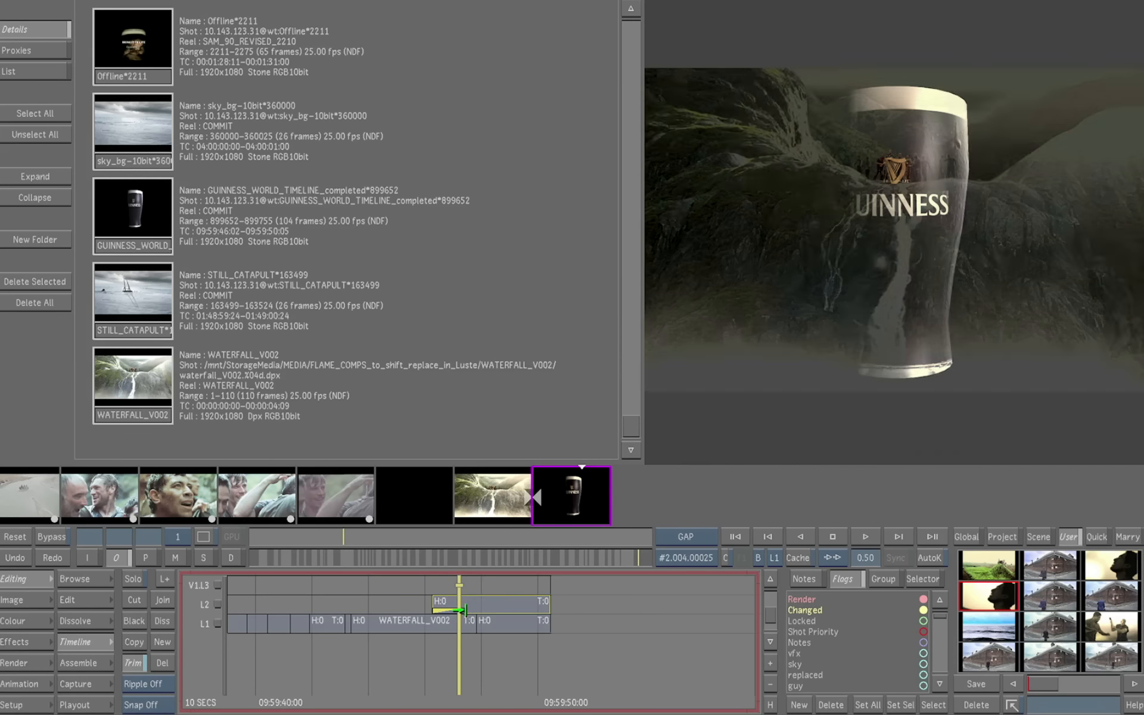
drag(444, 605, 469, 602)
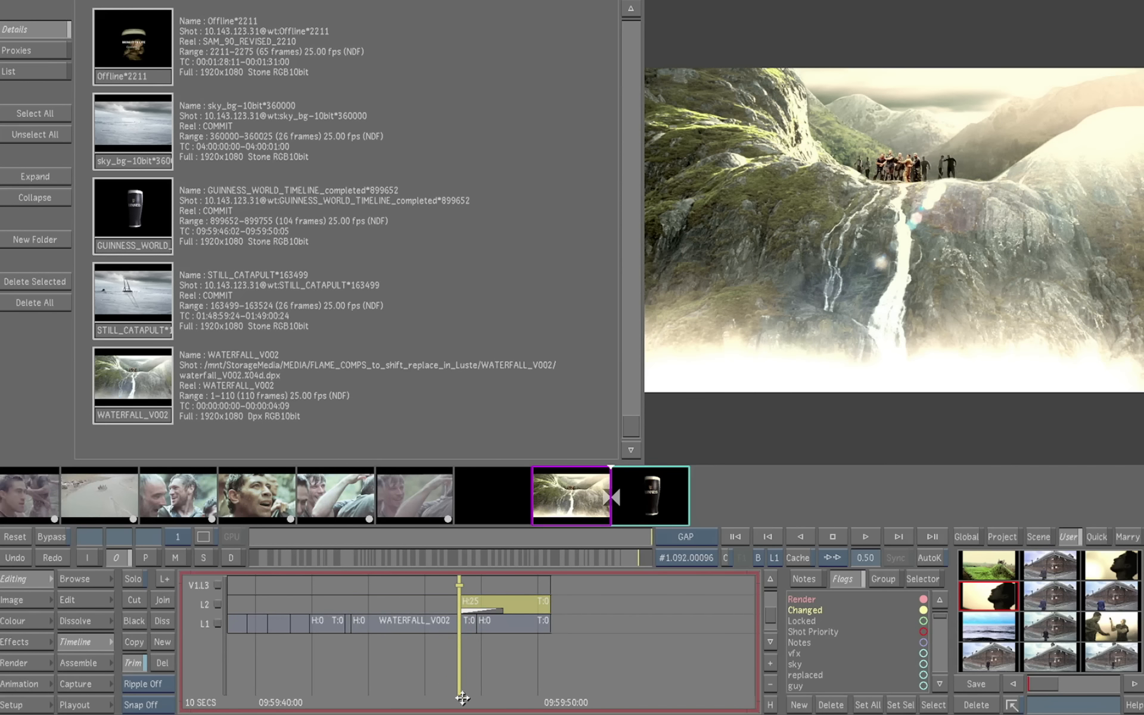
Step: Go to frame 90 of the waterfall shot and return to its colour grading controls
mouse_move(458, 703)
mouse_down()
mouse_move(415, 704)
mouse_move(529, 706)
mouse_move(446, 700)
mouse_up()
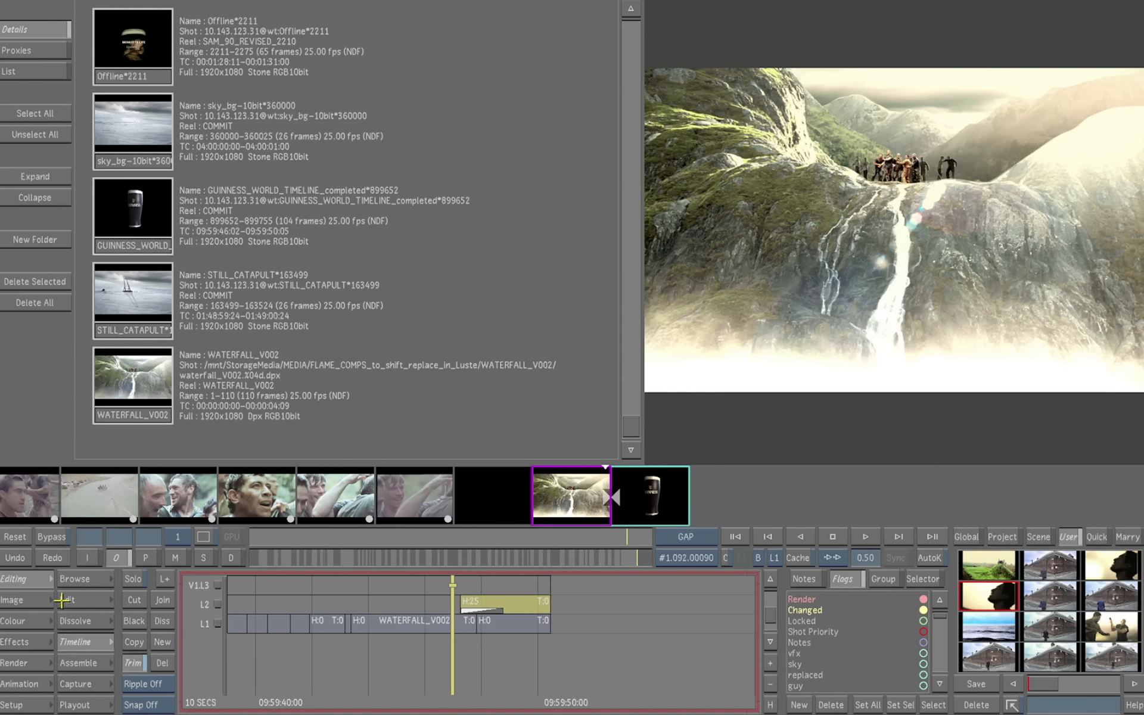
click(45, 626)
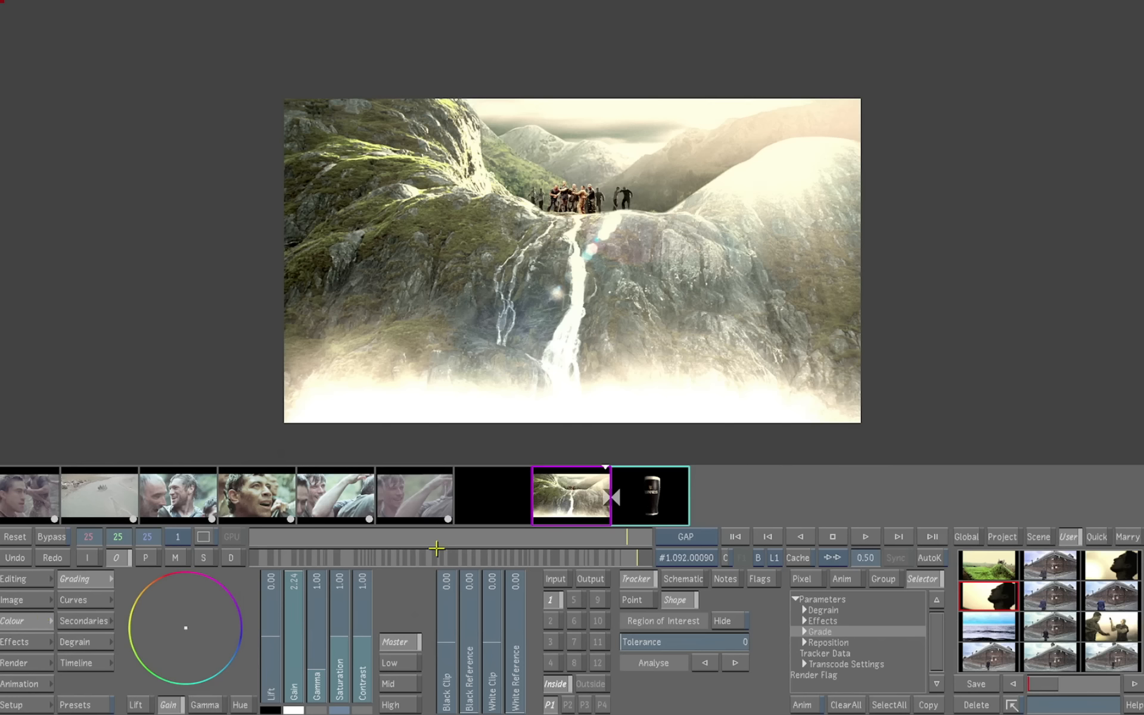
Step: Go to frame 28 of the shot of the man with his arm stretched against the rock and look through the storyboard of all shots
drag(499, 564, 398, 562)
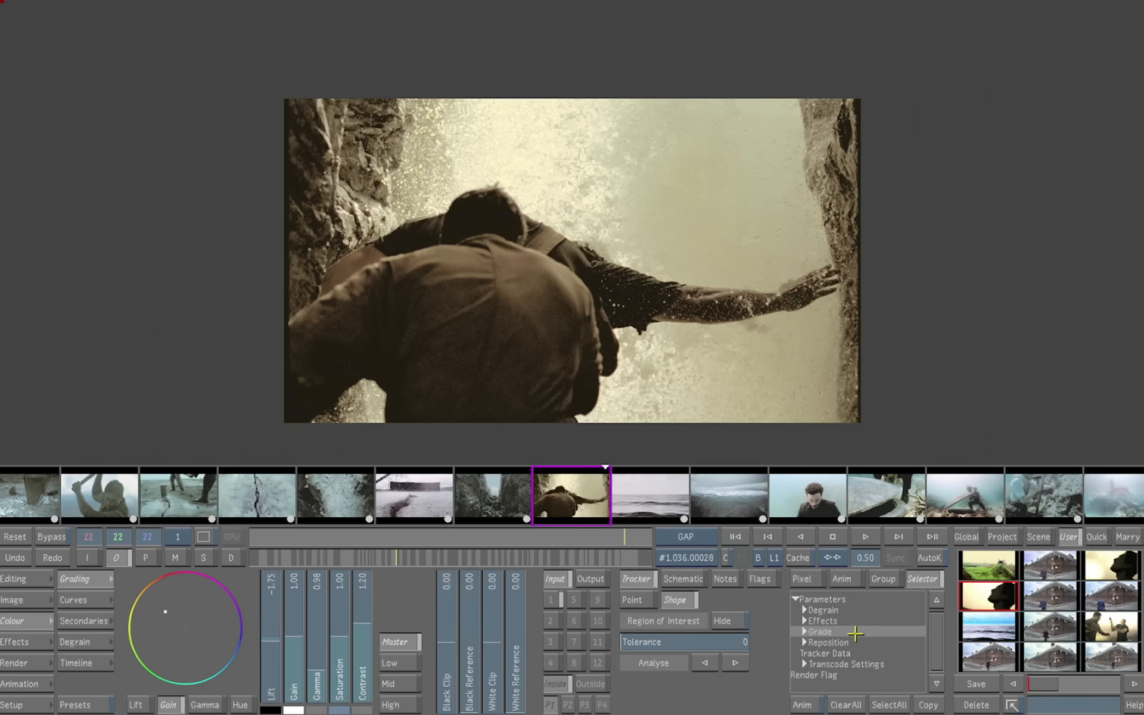
click(809, 580)
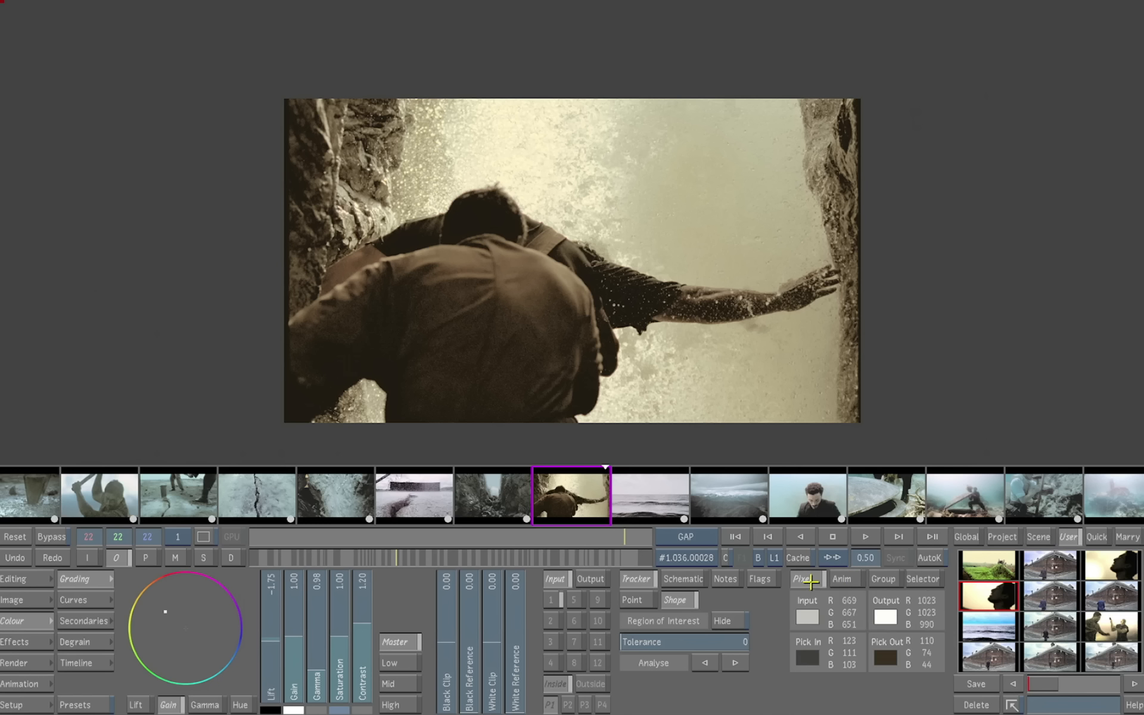
click(835, 561)
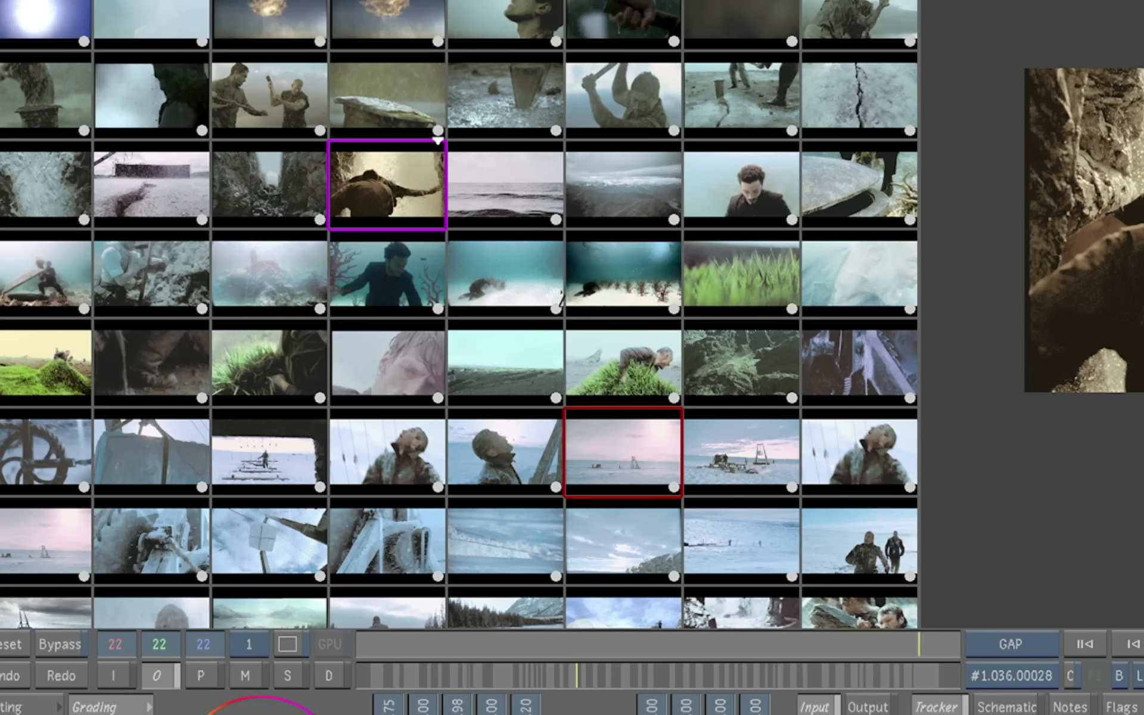
scroll(358, 490, up, 3)
scroll(538, 574, down, 5)
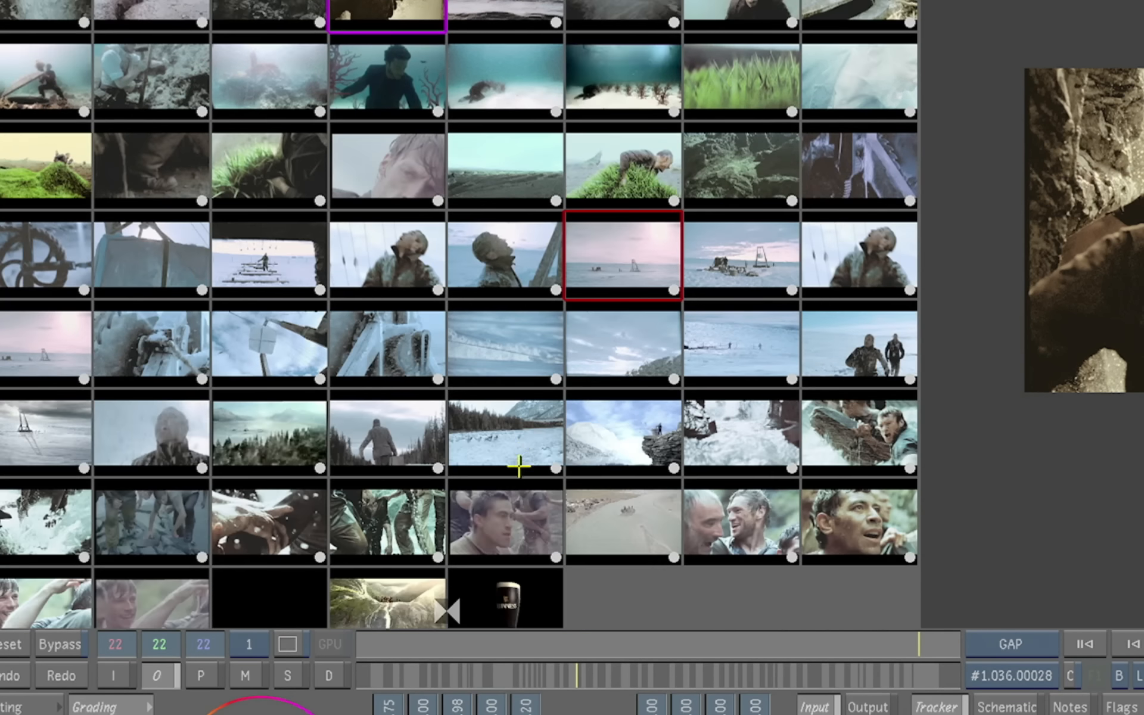
scroll(509, 462, up, 2)
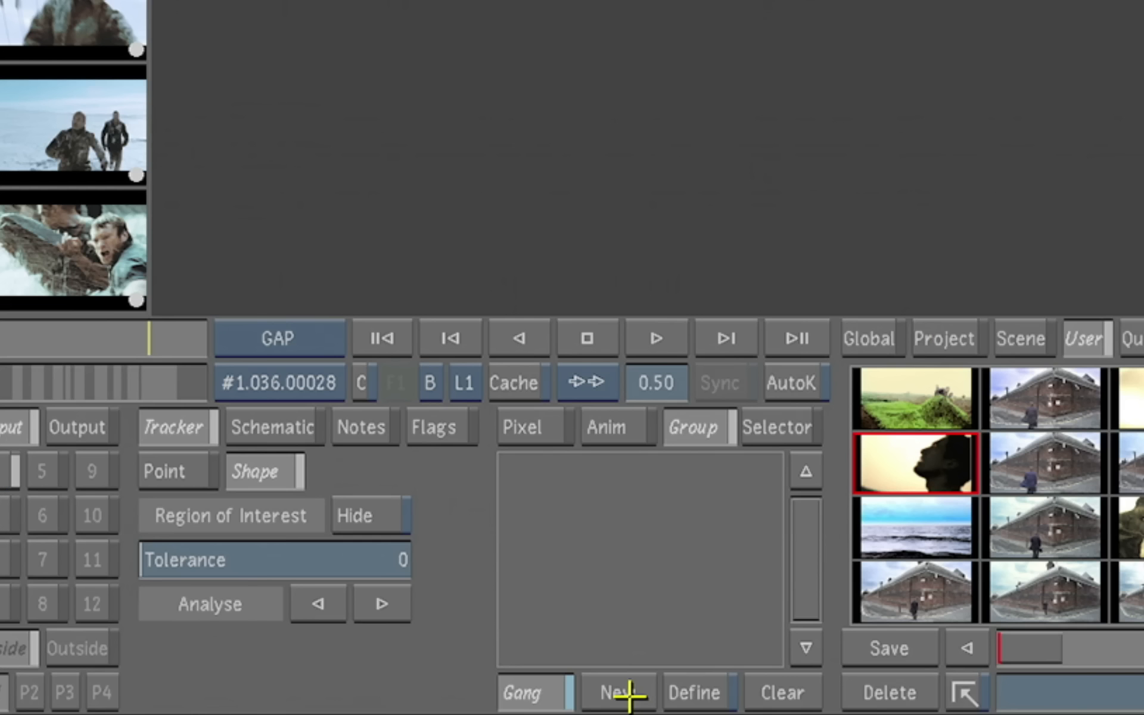
Step: Create gang1 with Grade as its linked parameter and define its members from the green grass close-up through the dark rocks shot
click(849, 705)
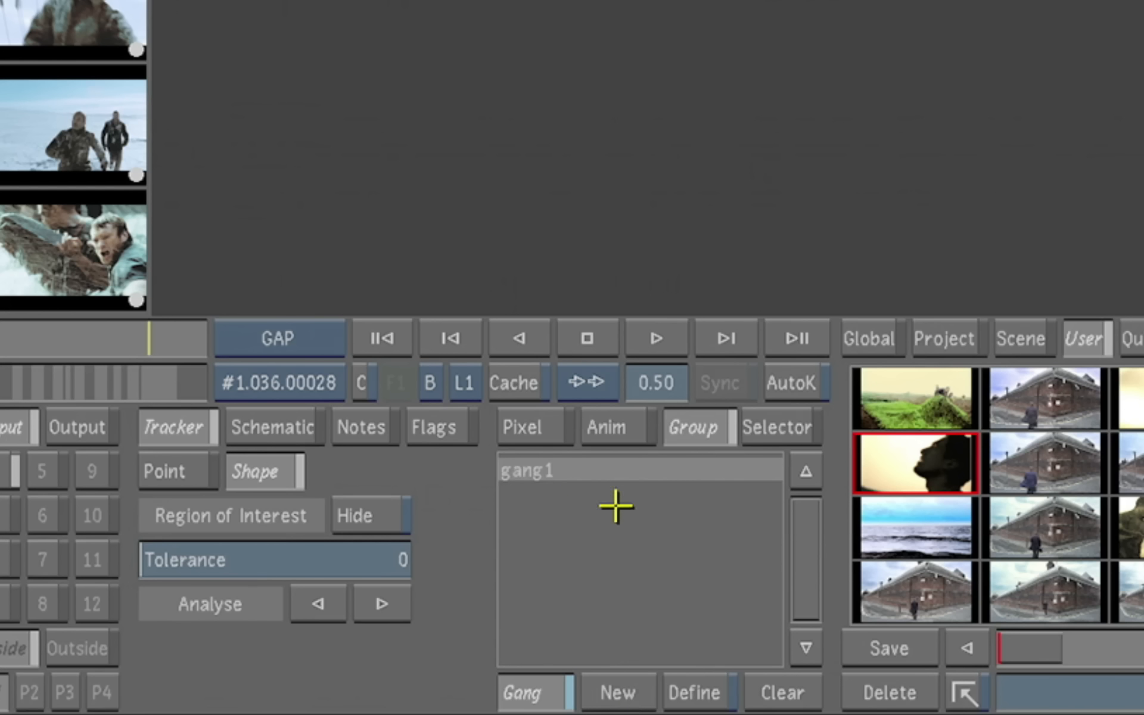
click(697, 691)
click(560, 514)
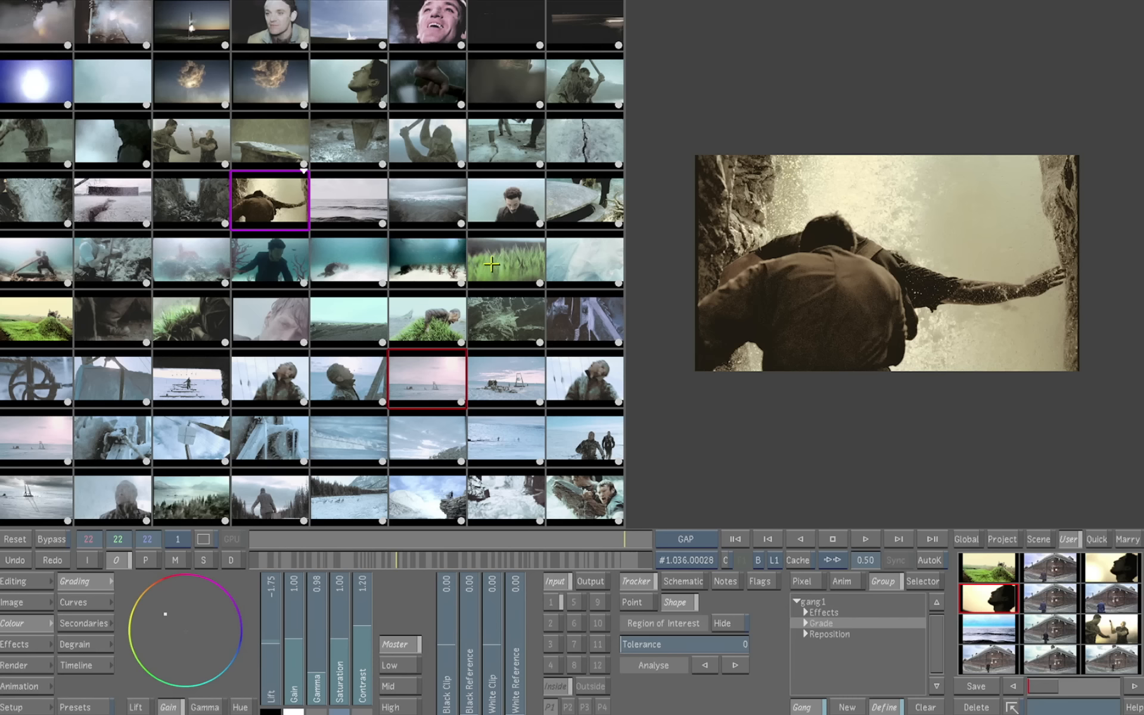
drag(492, 264, 490, 332)
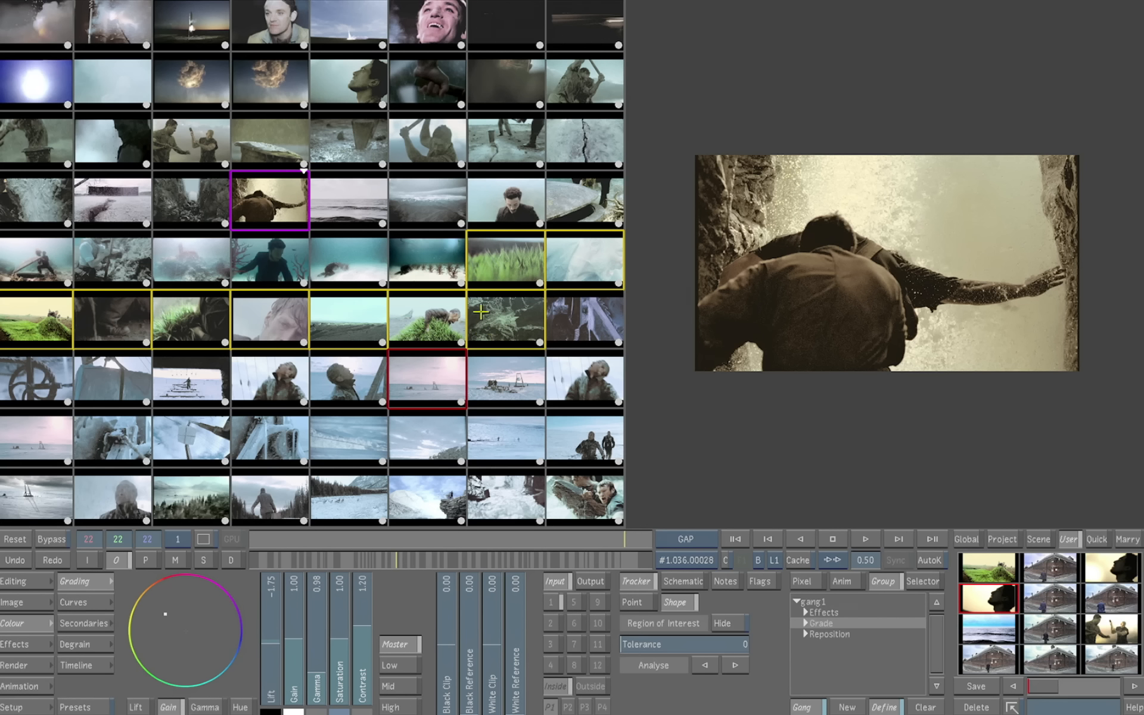
click(886, 707)
Step: Create gang2 and define its members as the snow-scene shots from the purple-tinted machinery shot through the two men walking on snow
click(847, 704)
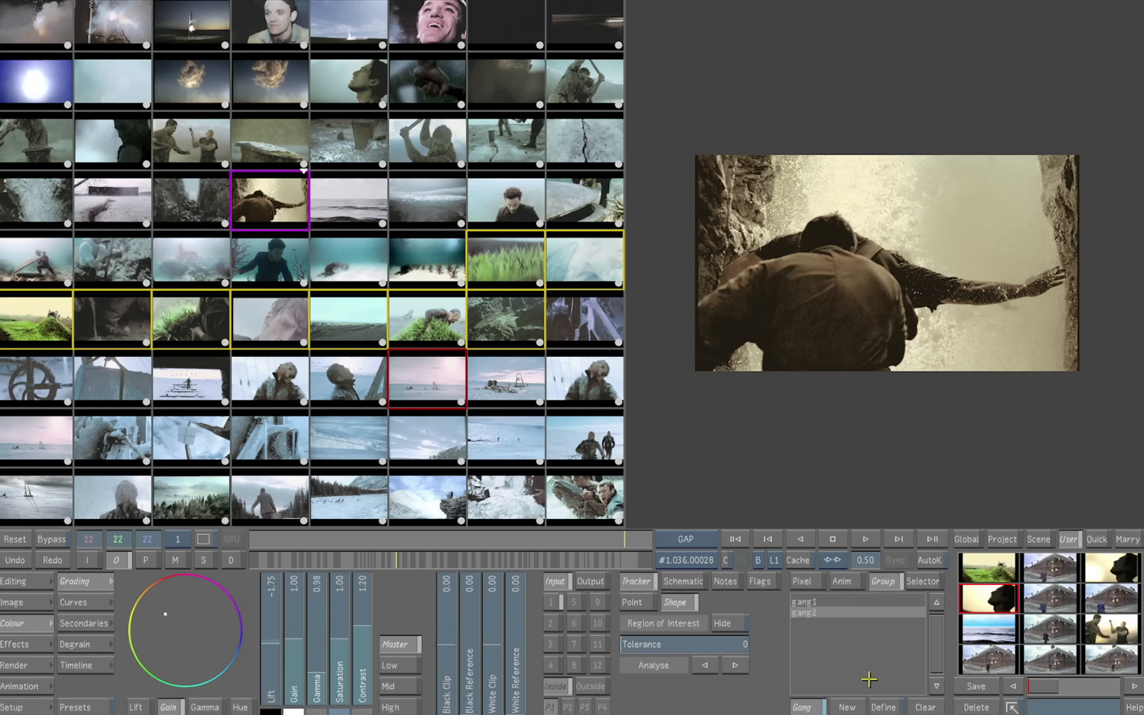
click(883, 707)
click(914, 699)
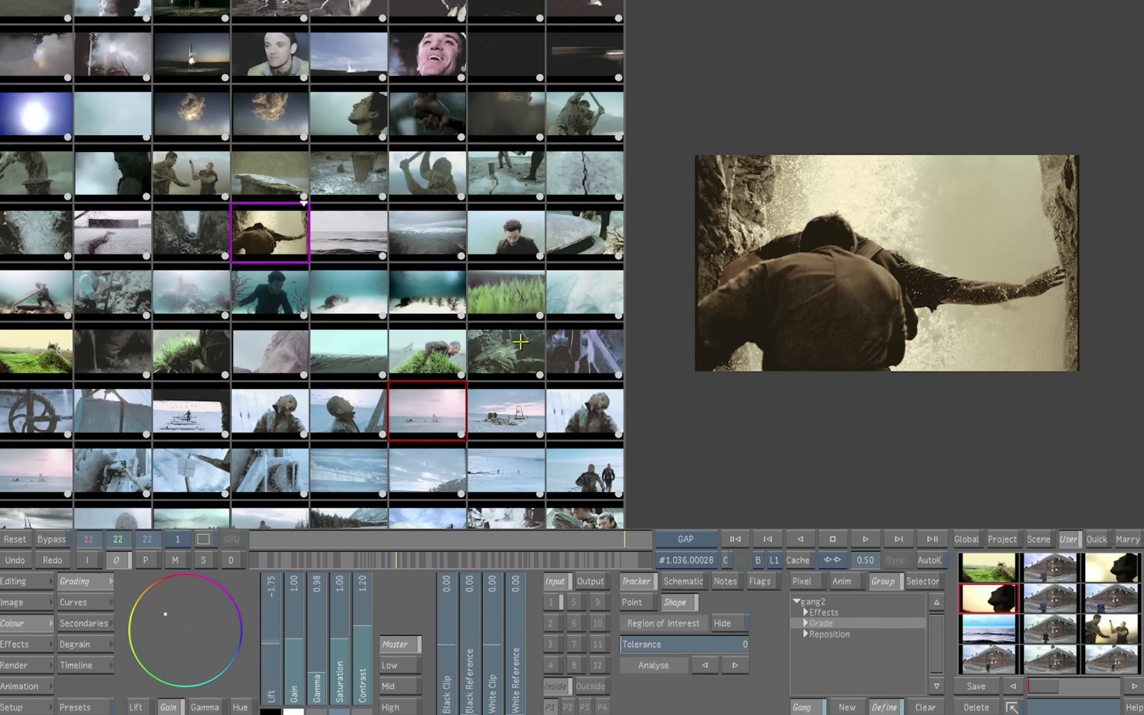
drag(570, 350, 305, 521)
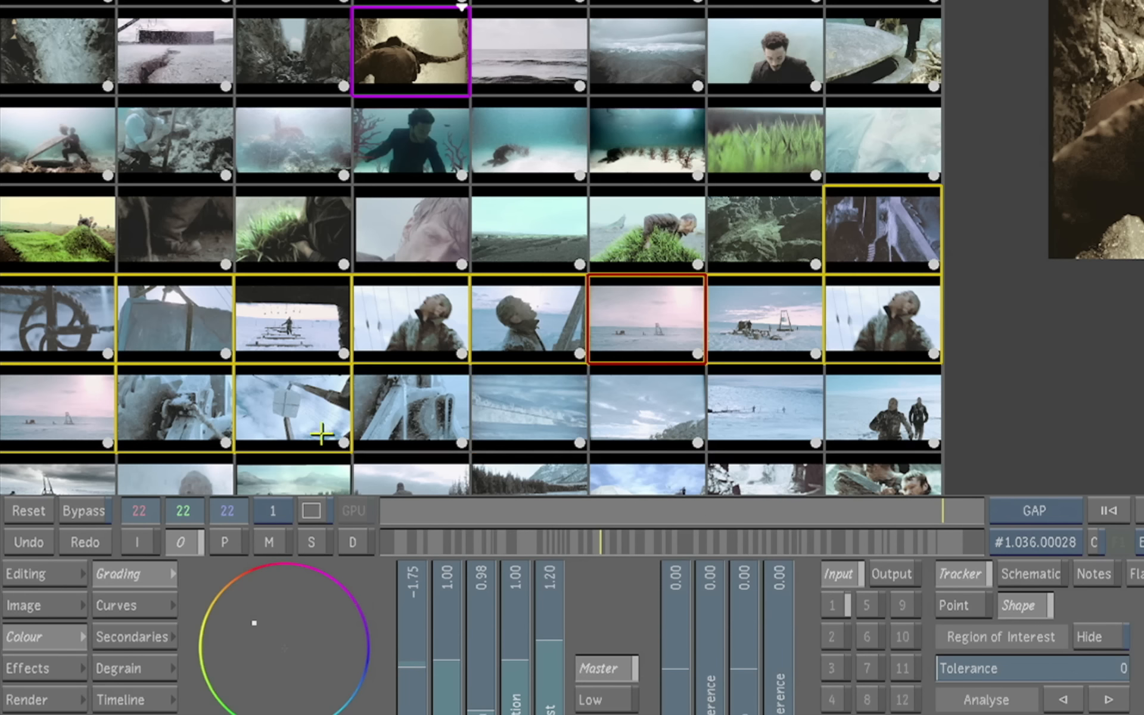
drag(464, 485, 250, 447)
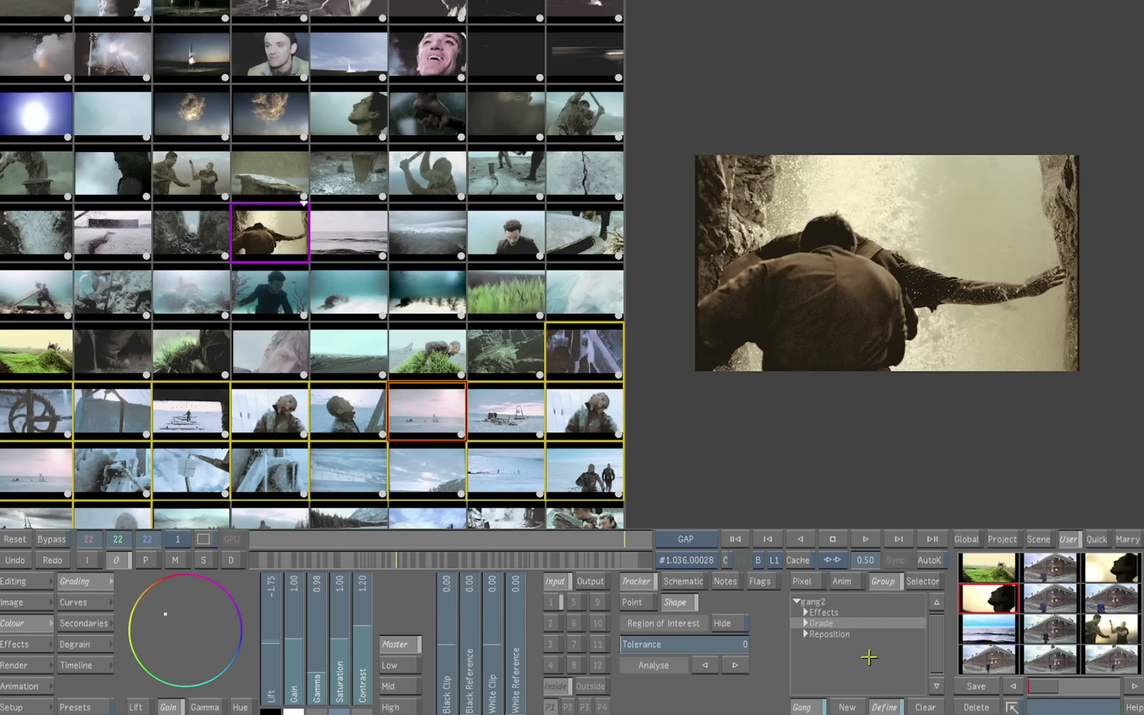
click(887, 707)
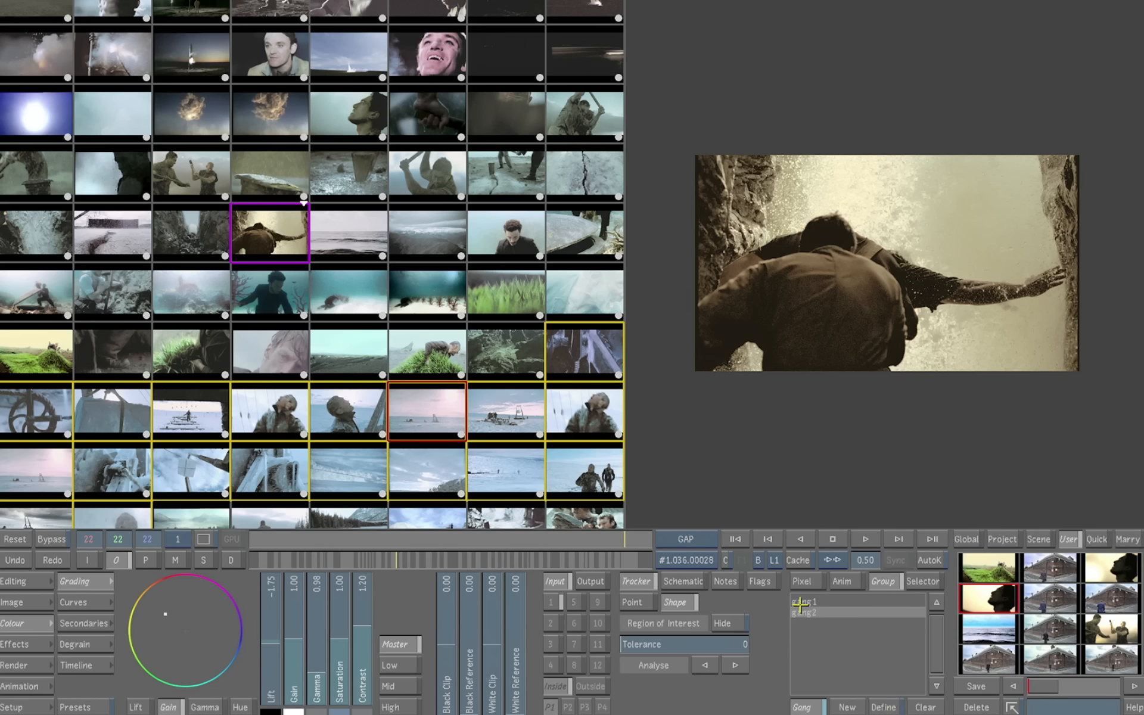
Step: Switch repeatedly between gang1 and gang2 to compare which storyboard shots belong to each gang
click(800, 602)
click(815, 615)
click(812, 602)
click(813, 612)
click(812, 602)
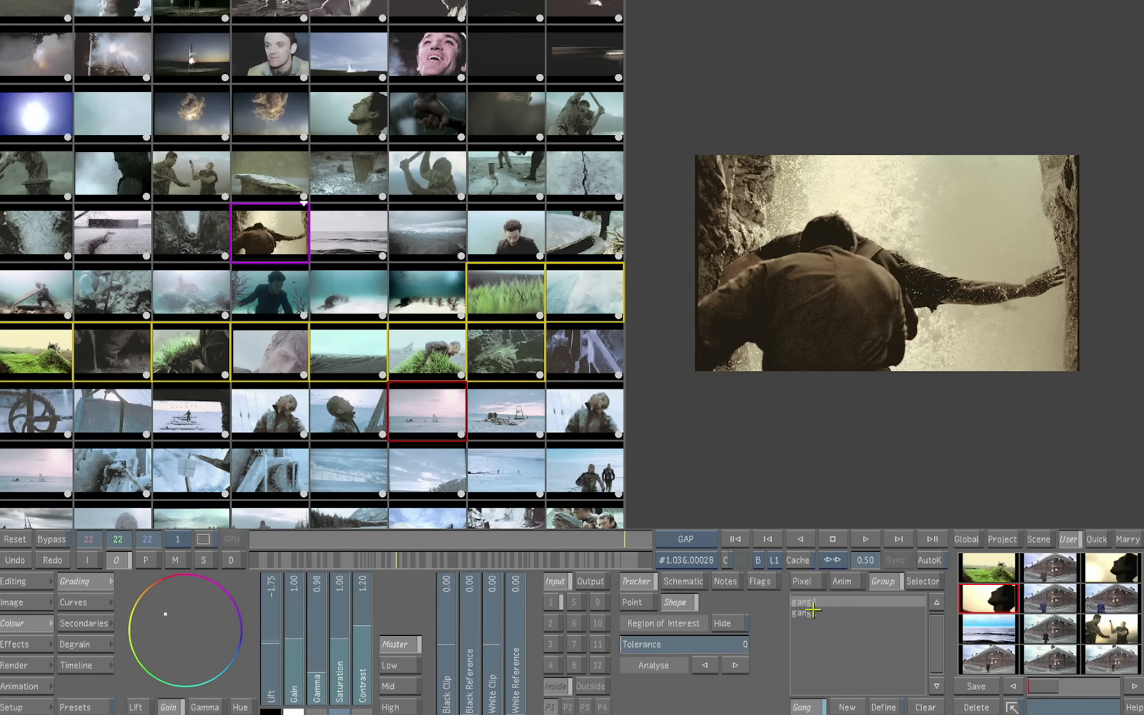
click(813, 610)
click(811, 602)
click(812, 610)
click(812, 602)
click(812, 611)
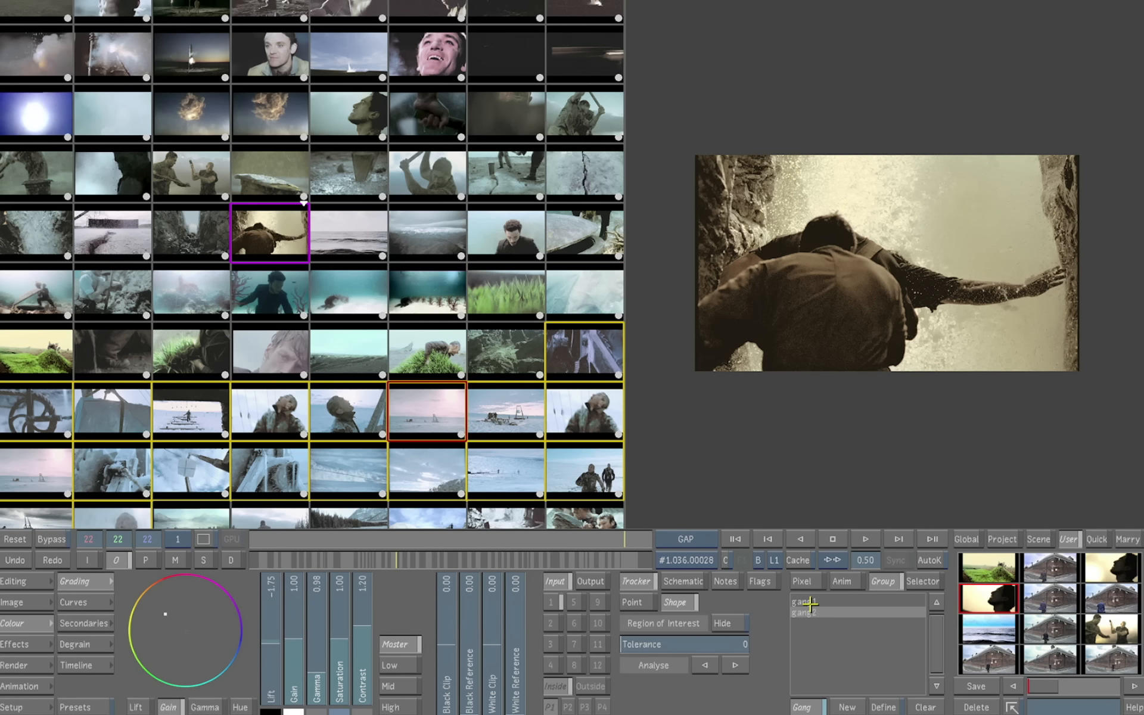
click(810, 603)
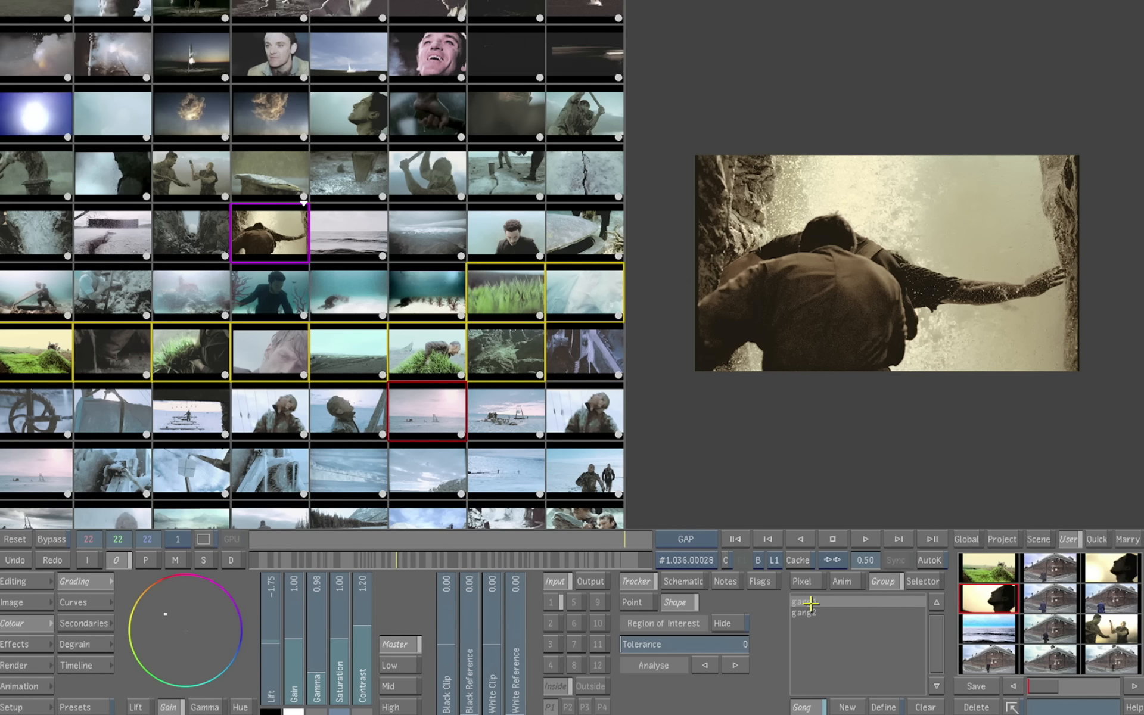
click(811, 611)
Step: Display the shots of gang1 in a 9-up multi view at 0.24 zoom, with the storyboard strip hidden
key(s)
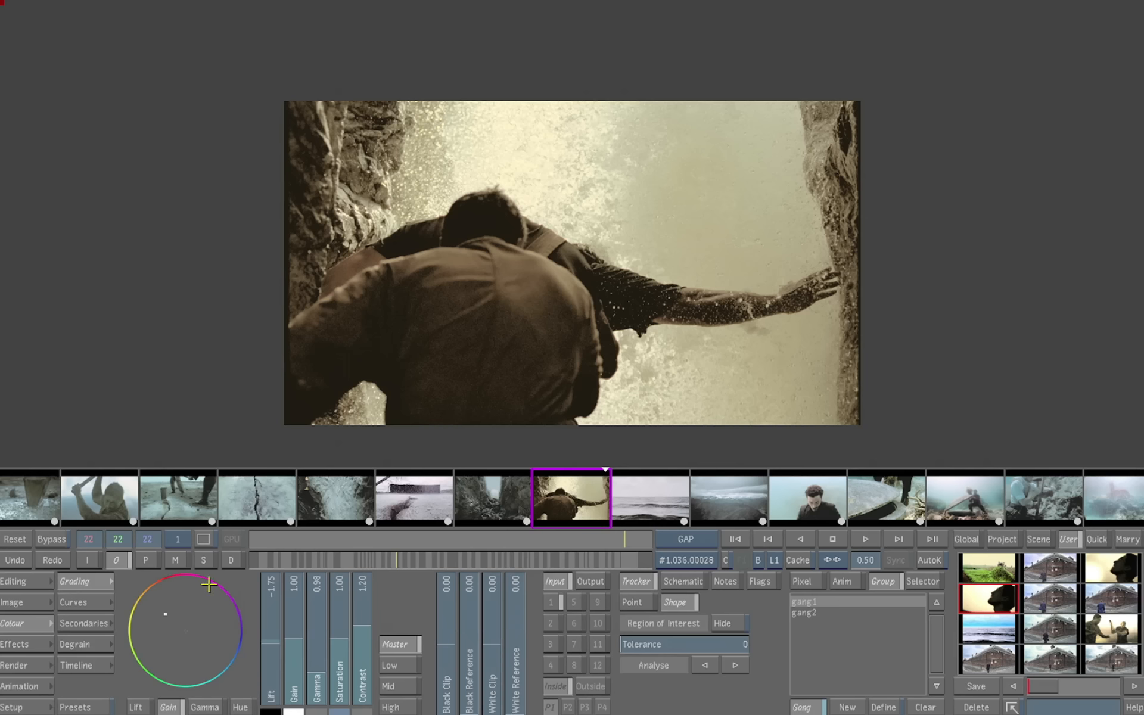
click(205, 538)
click(893, 622)
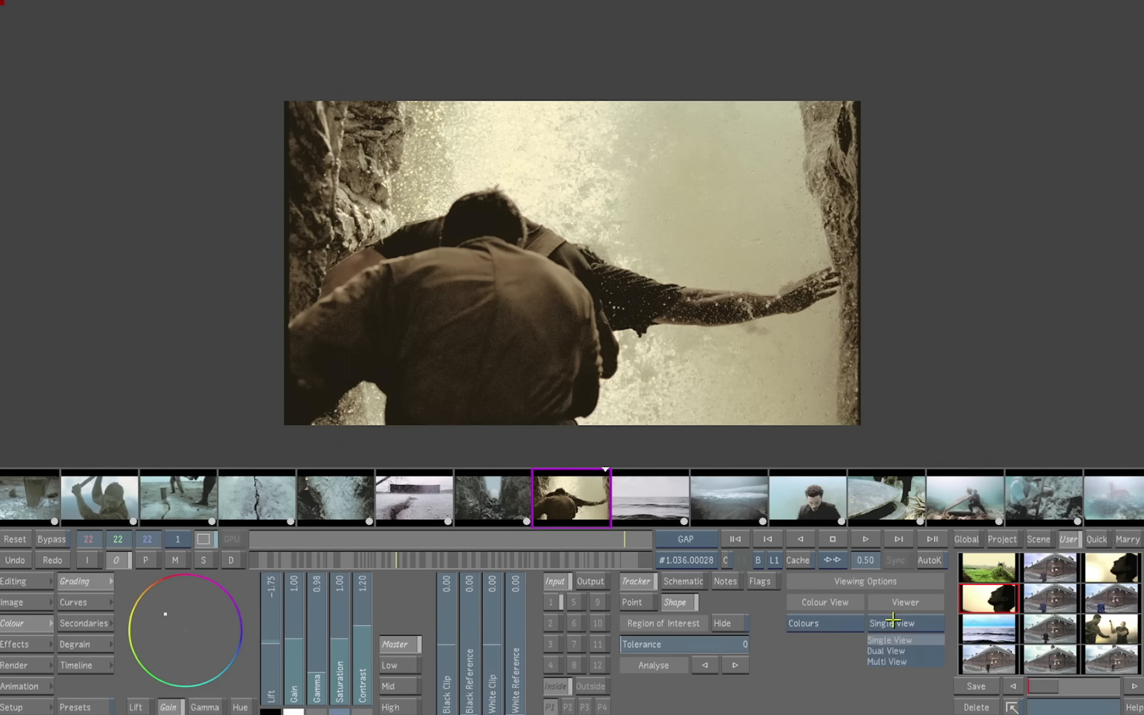
click(887, 662)
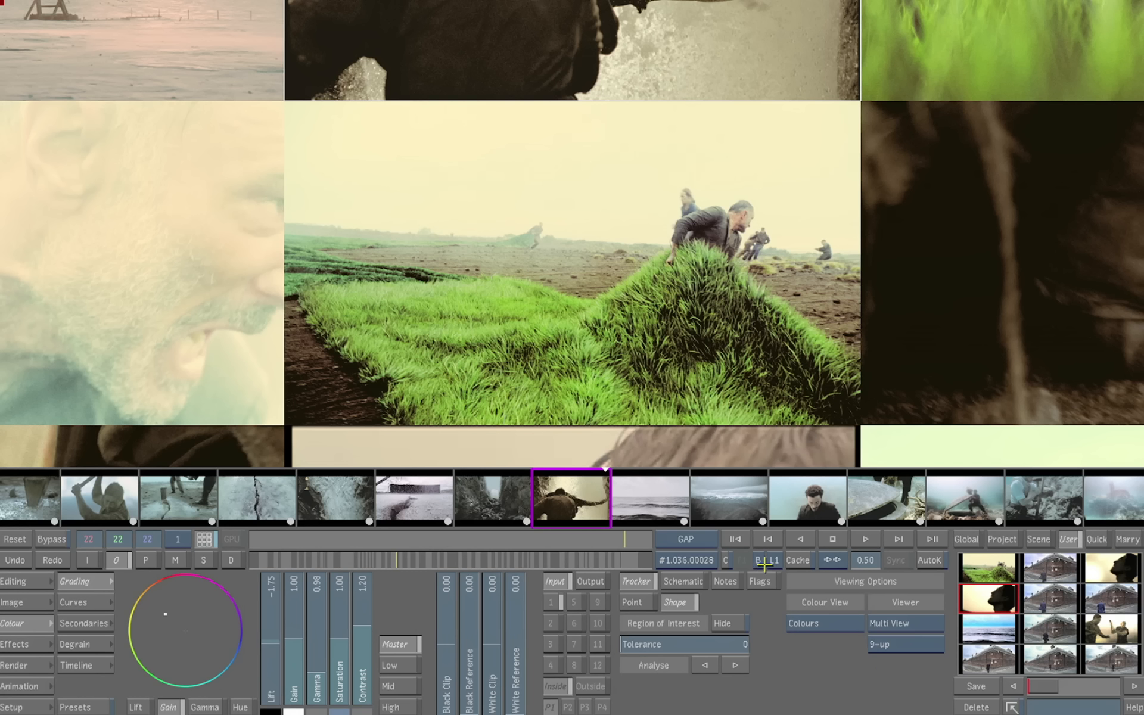
click(765, 563)
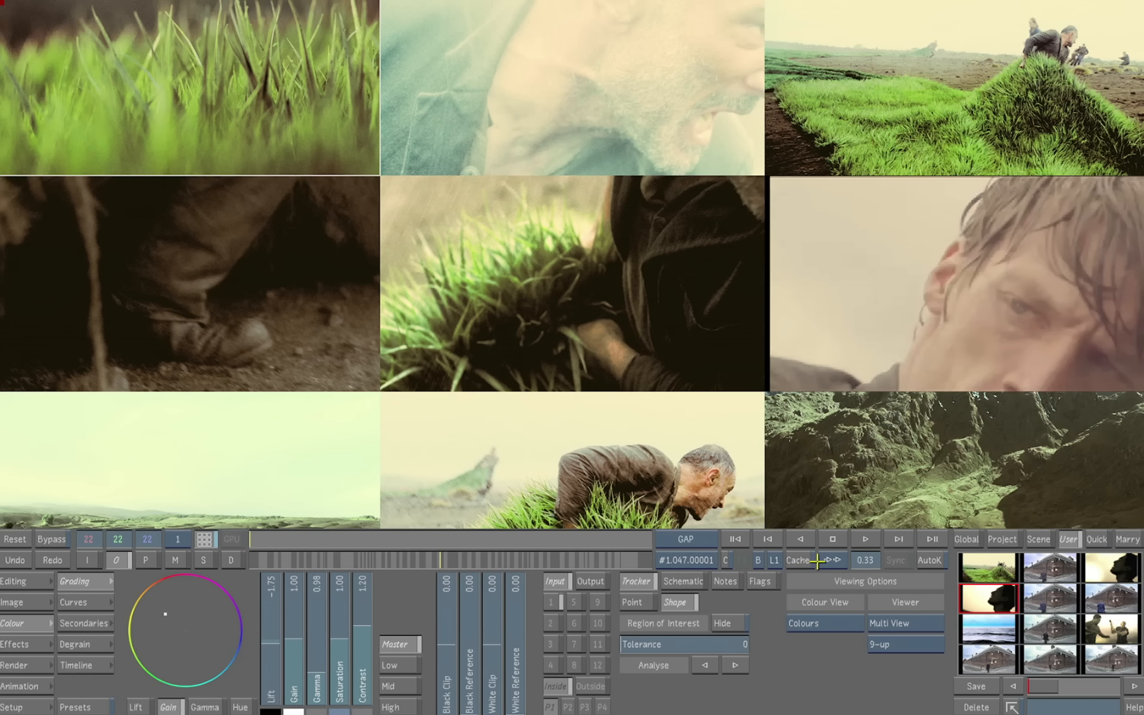
drag(866, 566, 792, 568)
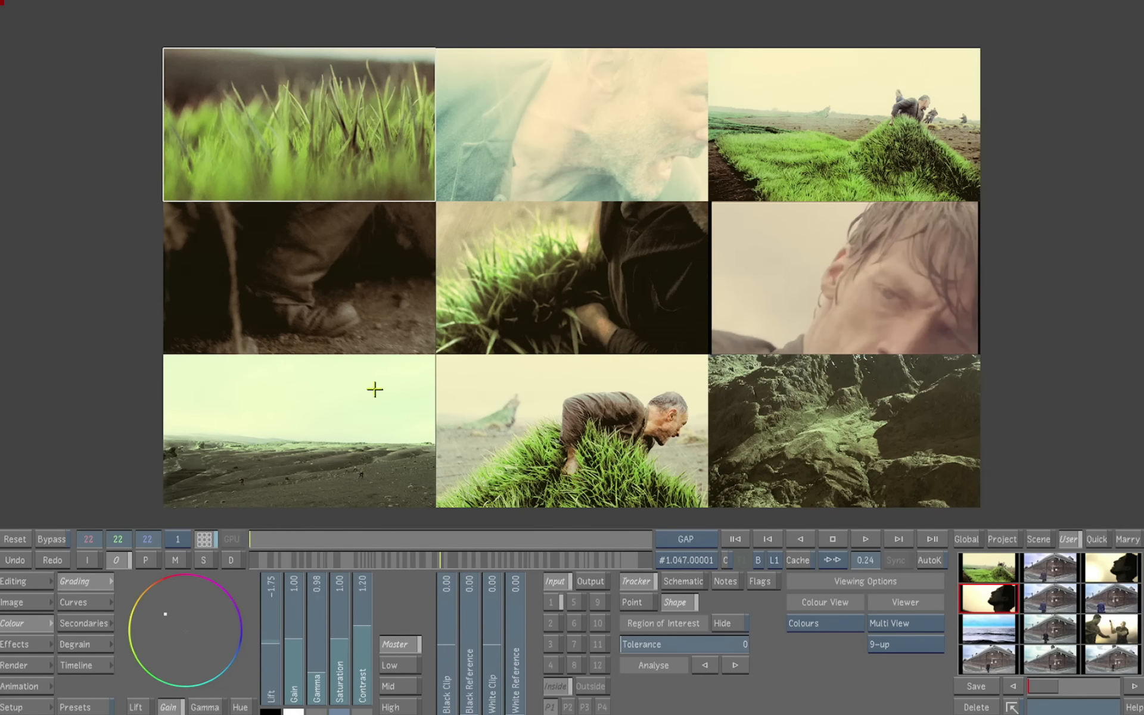
Step: On the bearded man's close-up, raise the output gain to 1.07, shift the colour balance toward yellow, and play the shot back and forth
click(537, 132)
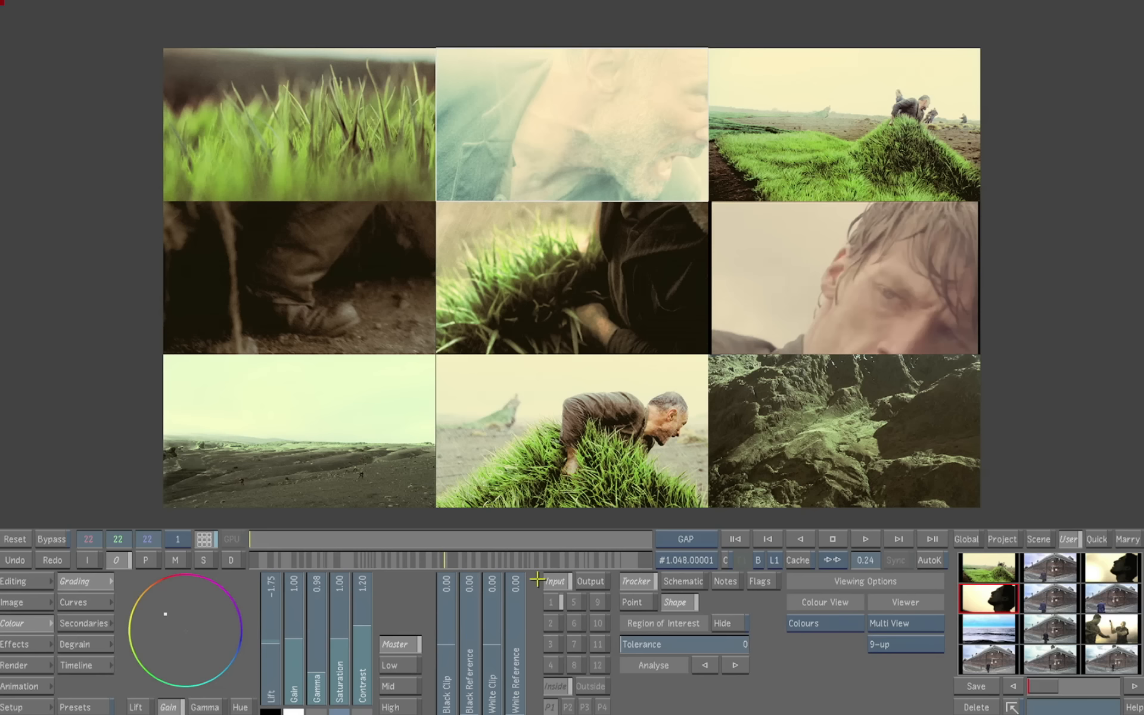
click(85, 621)
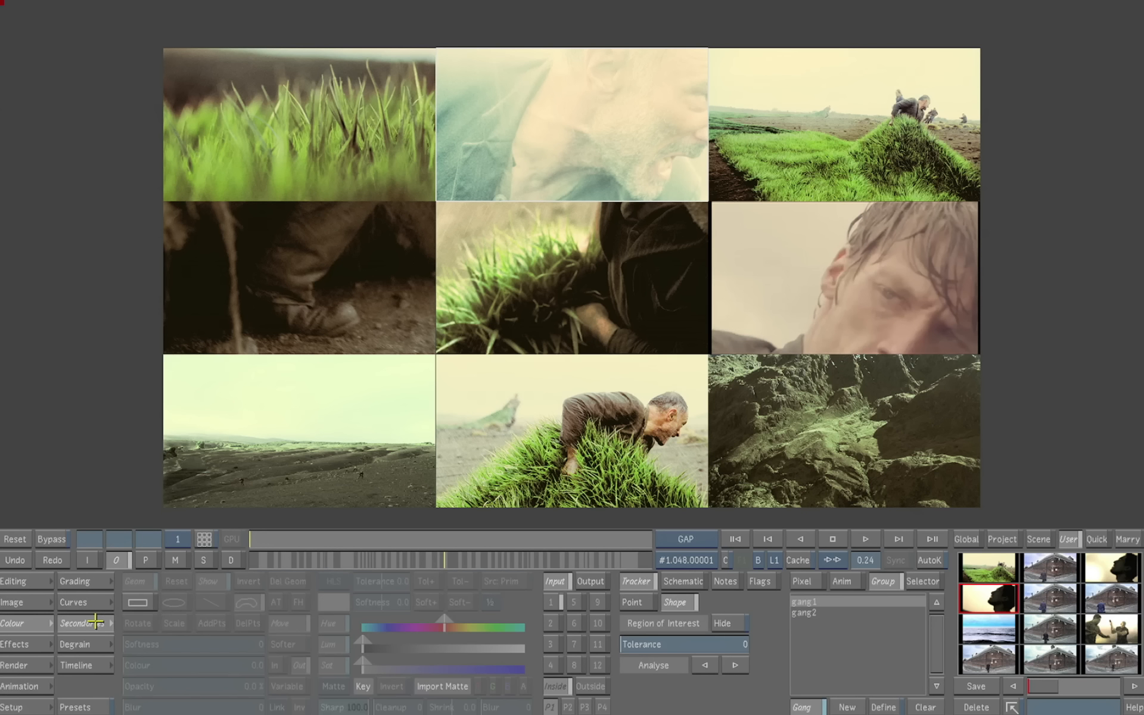
click(85, 584)
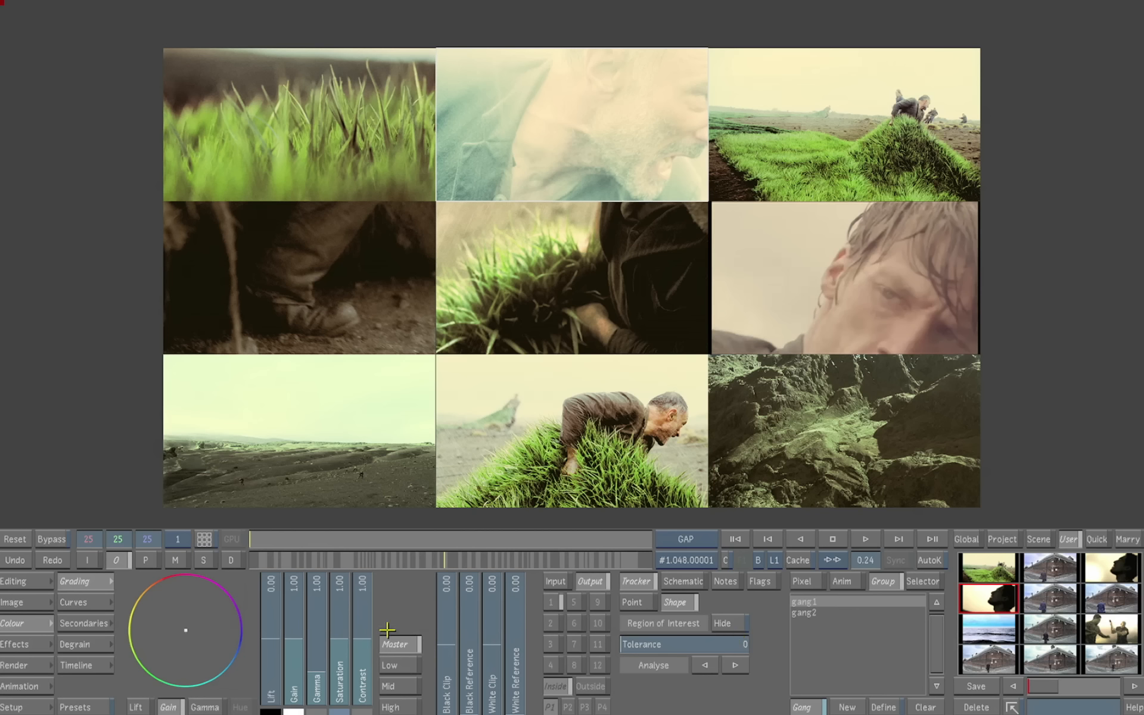
mouse_move(295, 640)
mouse_down()
mouse_move(295, 626)
mouse_move(294, 640)
mouse_up()
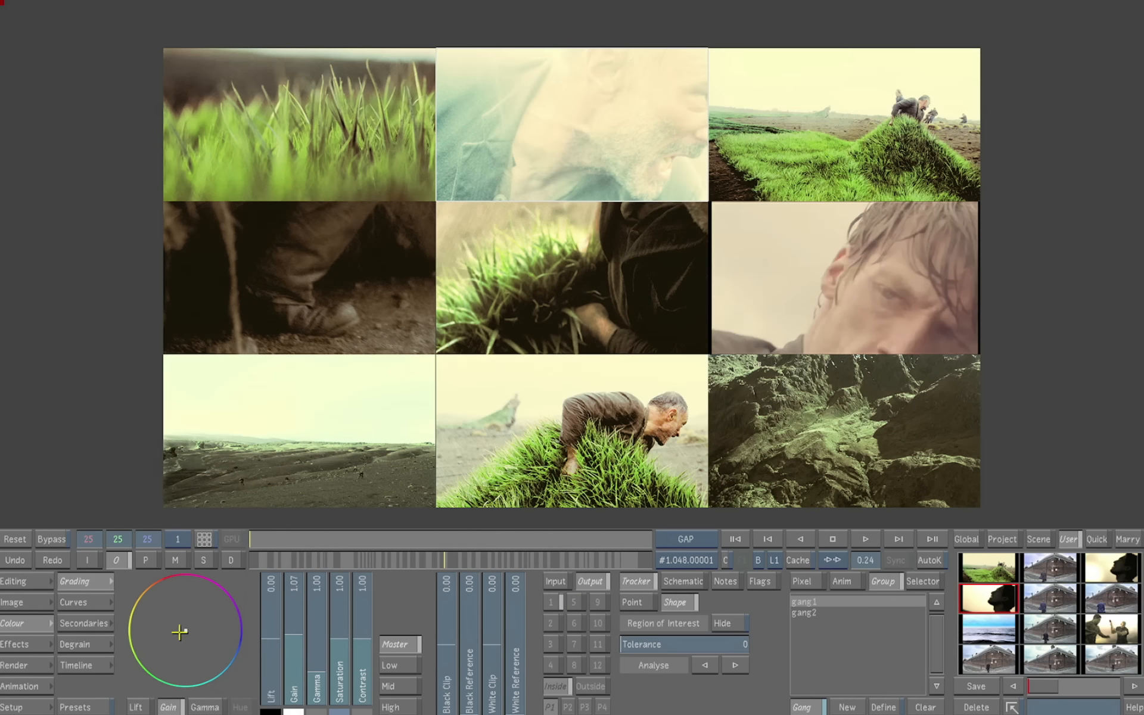
drag(179, 630, 161, 624)
click(833, 560)
key(space)
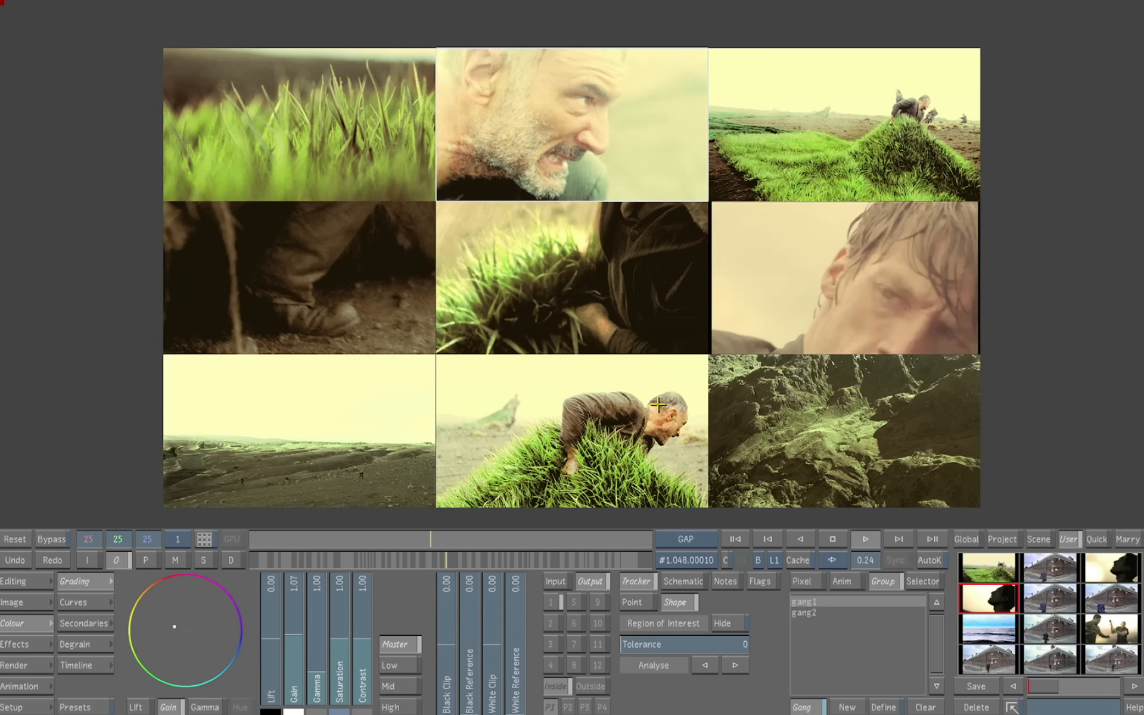
Step: Select the wet-haired man's close-up in the multi view and raise the contrast across gang1 to 1.42
click(790, 320)
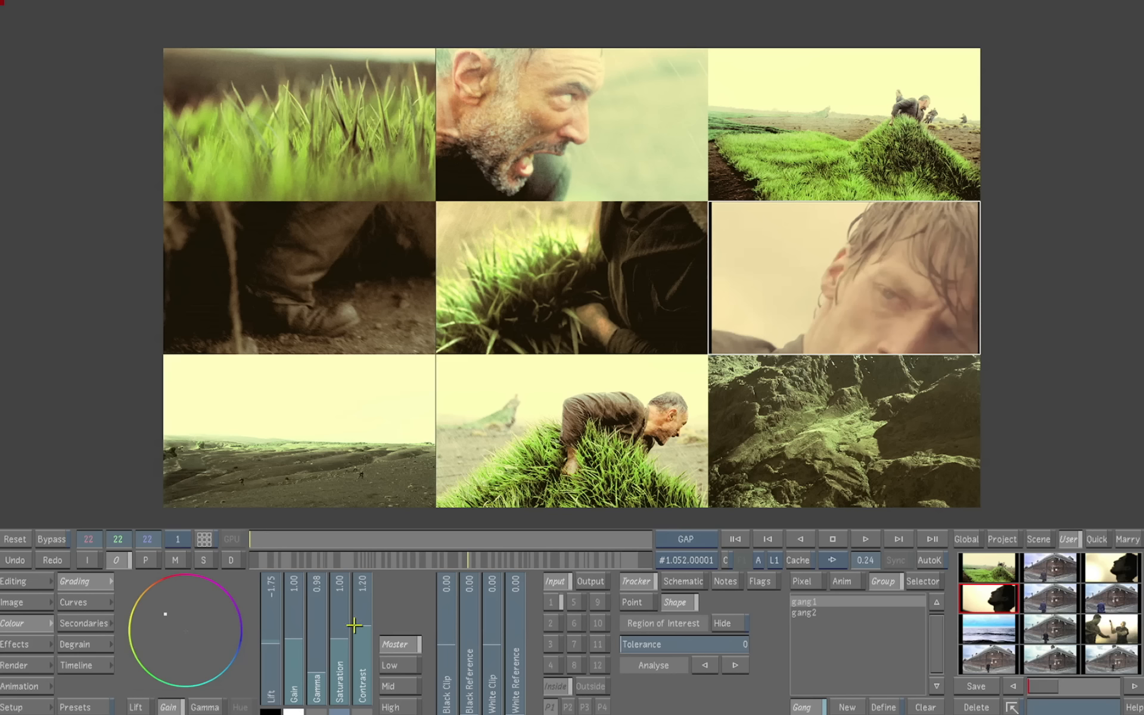
drag(354, 625, 357, 608)
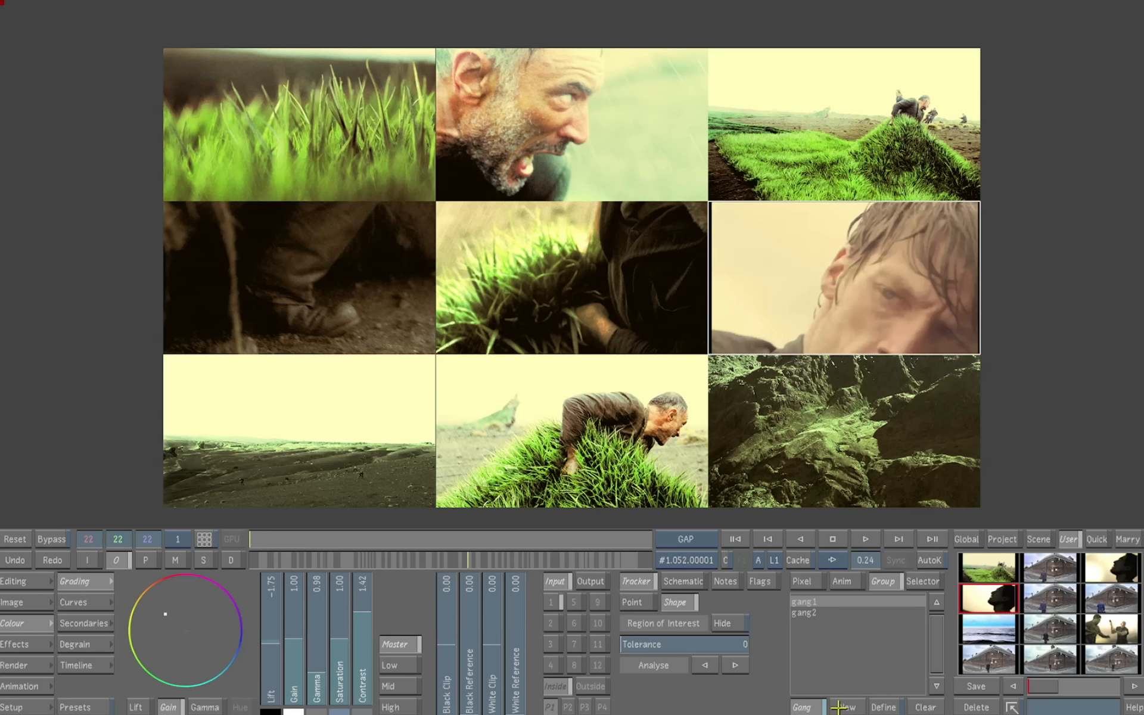
Step: Raise the wet-haired man's contrast to 1.62 in Solo mode, and return to Gang mode to raise the gain to 1.13
click(816, 707)
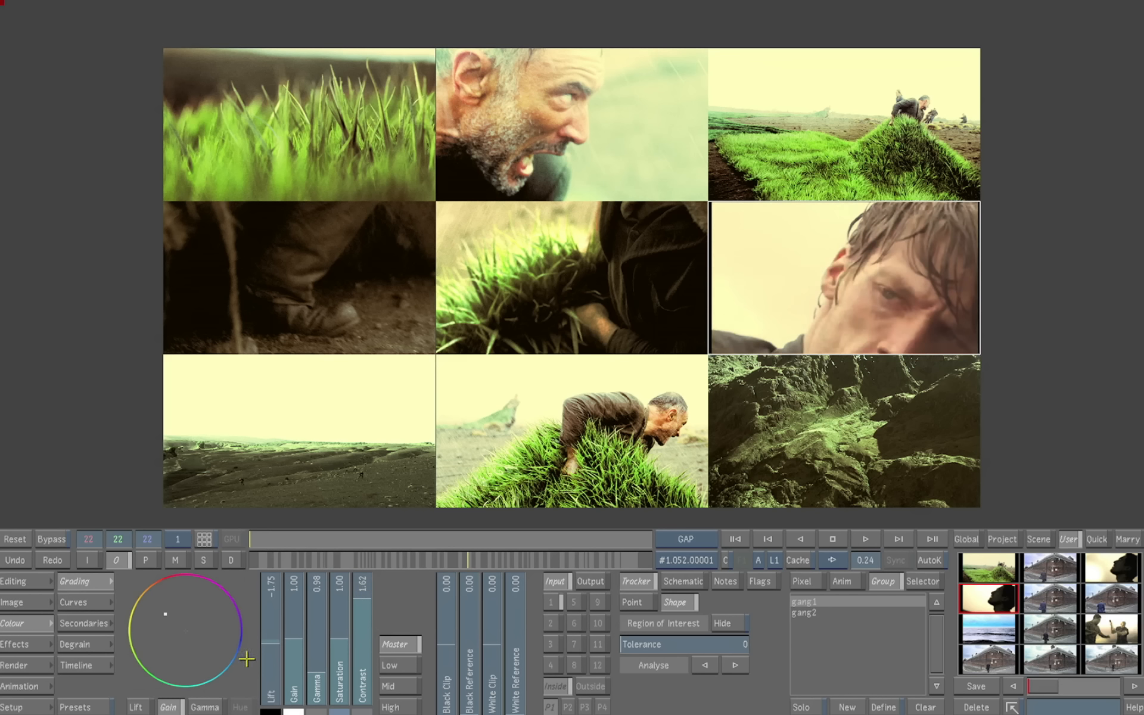
click(813, 707)
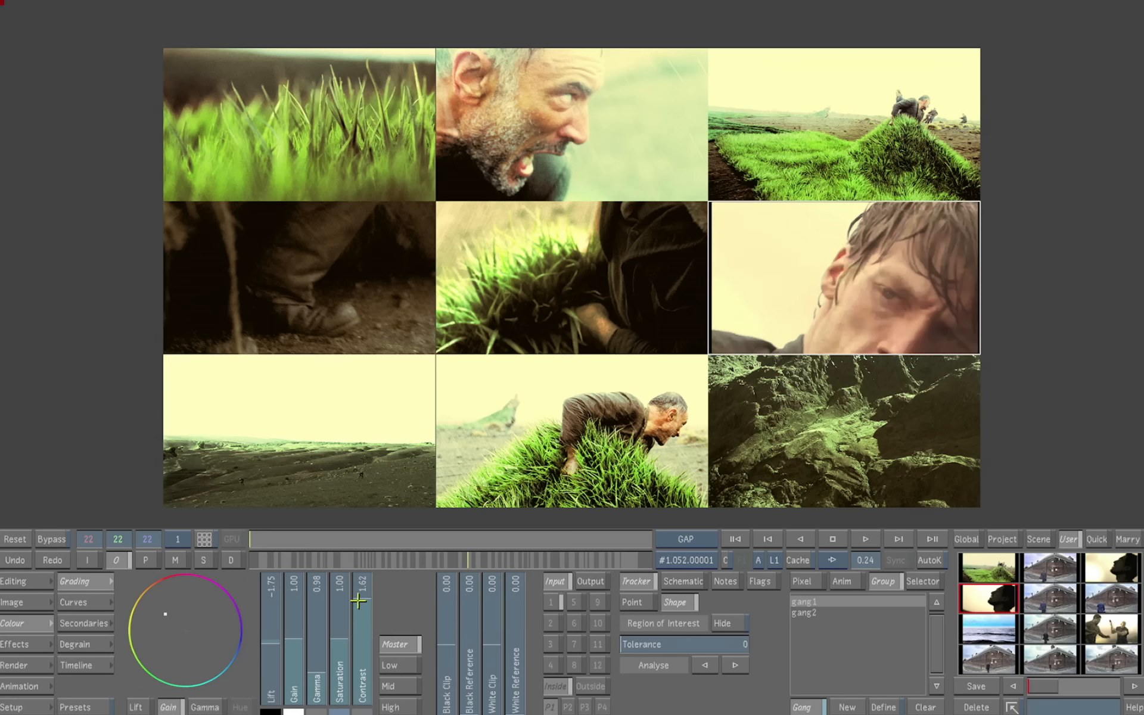
drag(296, 638, 298, 630)
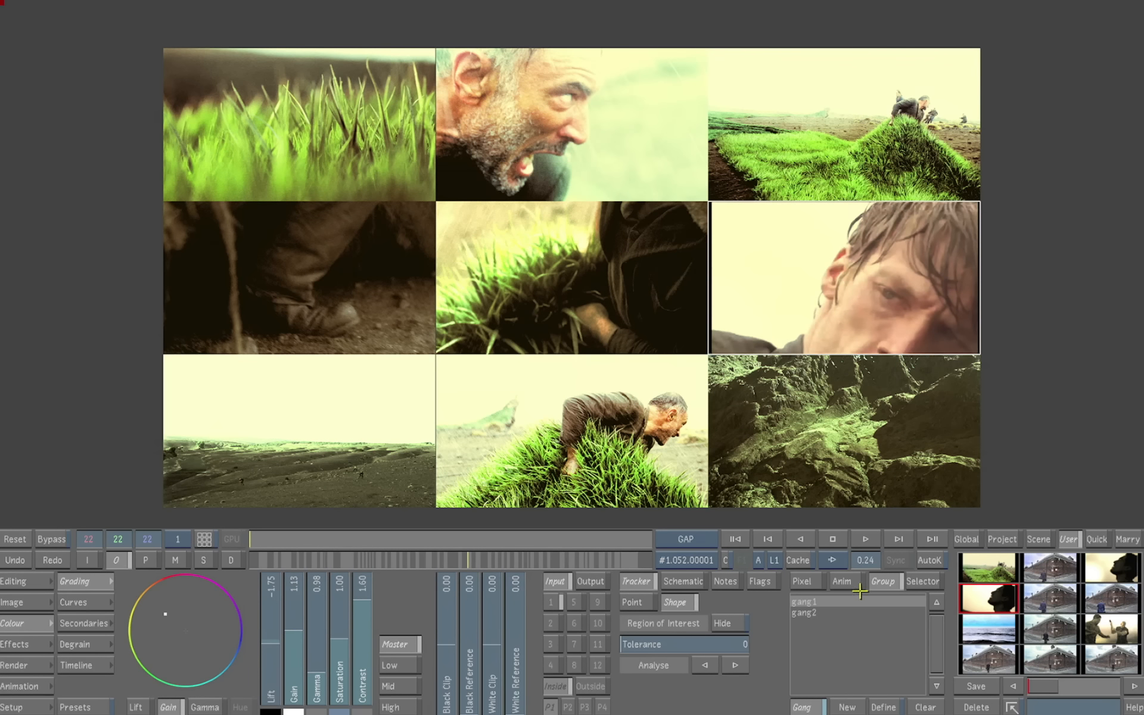
Step: Select gang2 and display its snow shots in a 9-up multi view at 0.24 zoom
click(805, 614)
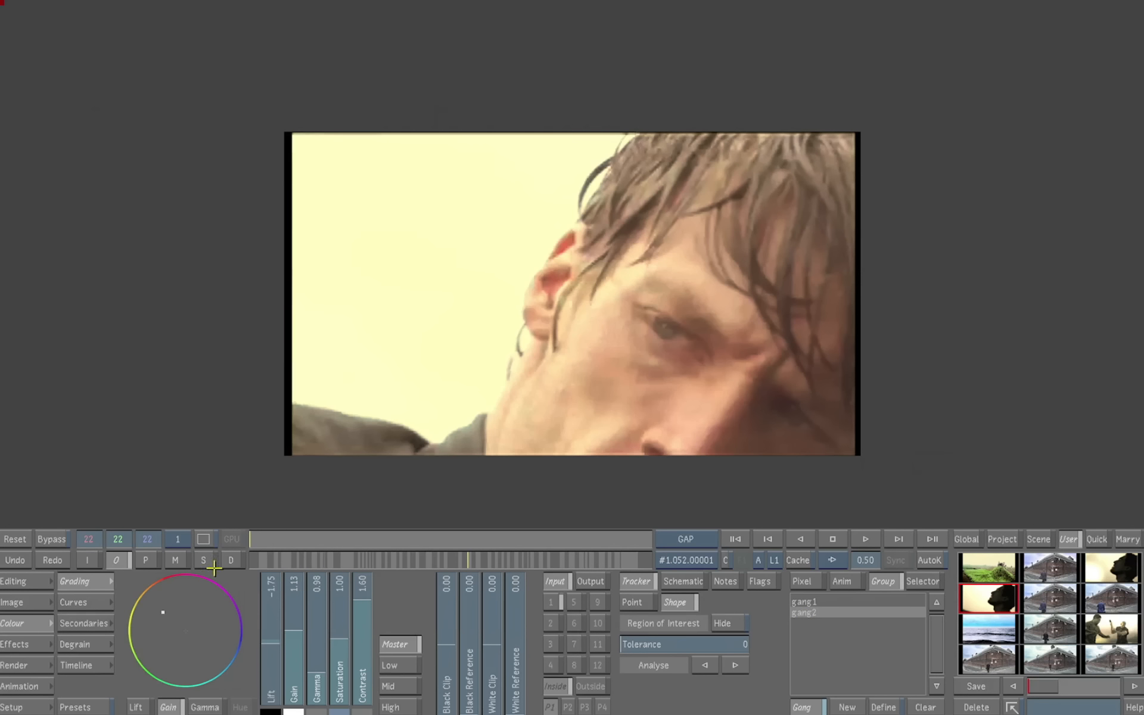
click(203, 539)
click(890, 625)
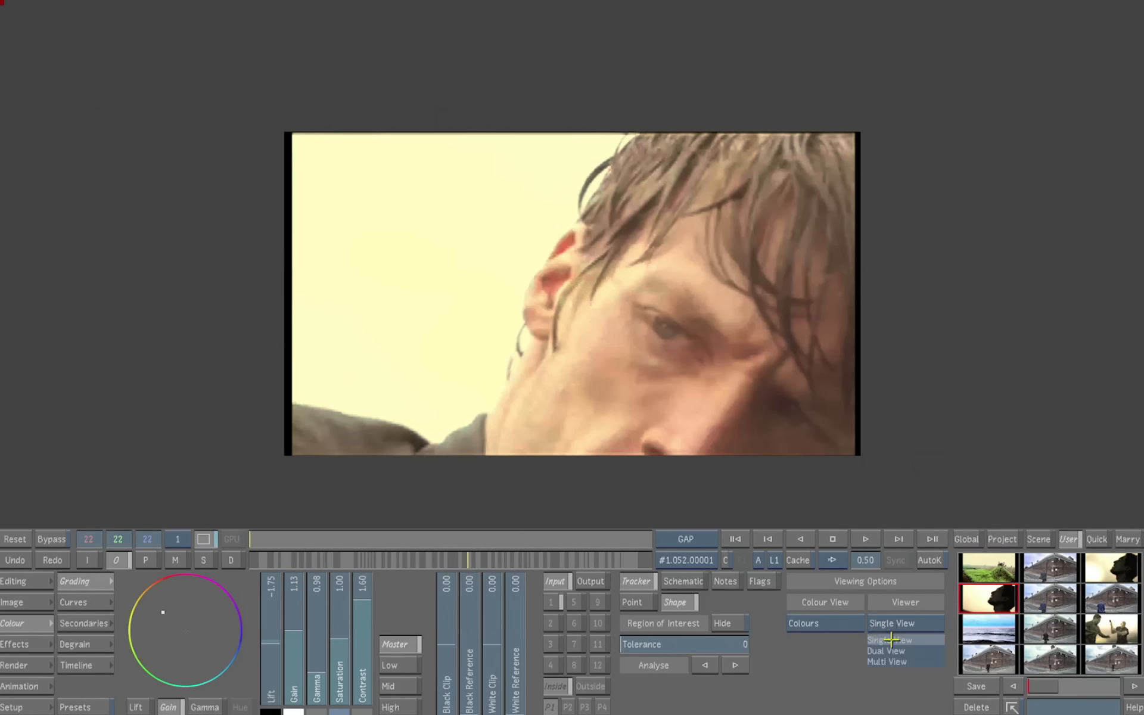
click(888, 661)
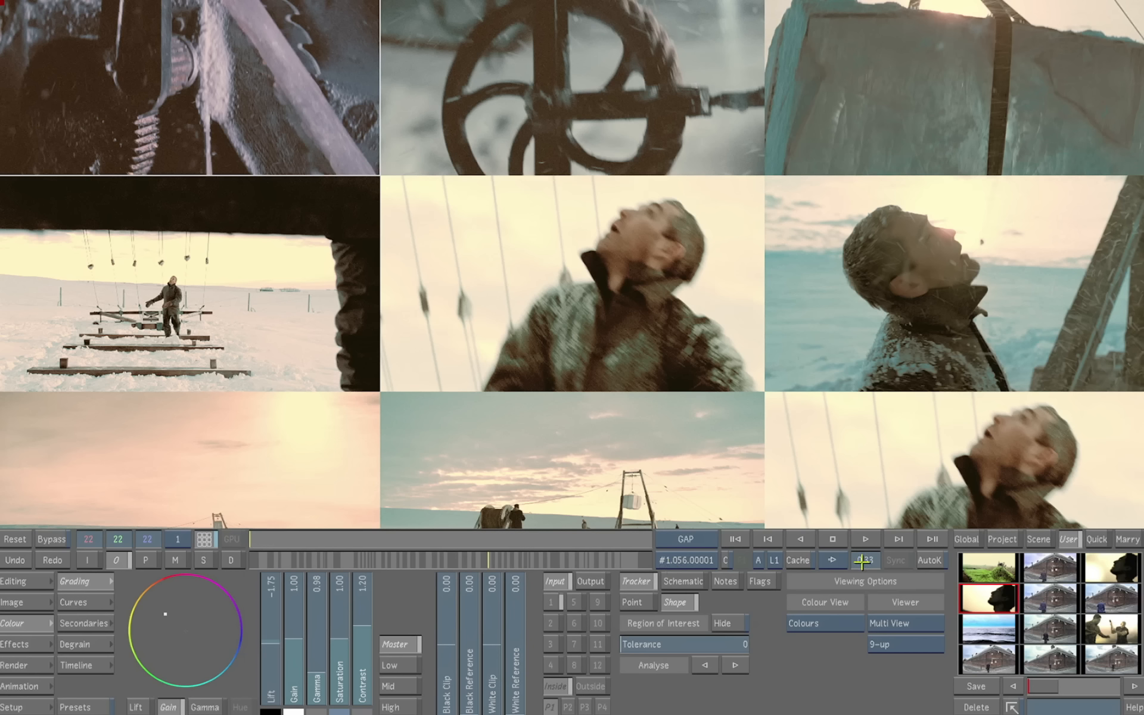
drag(862, 561, 792, 560)
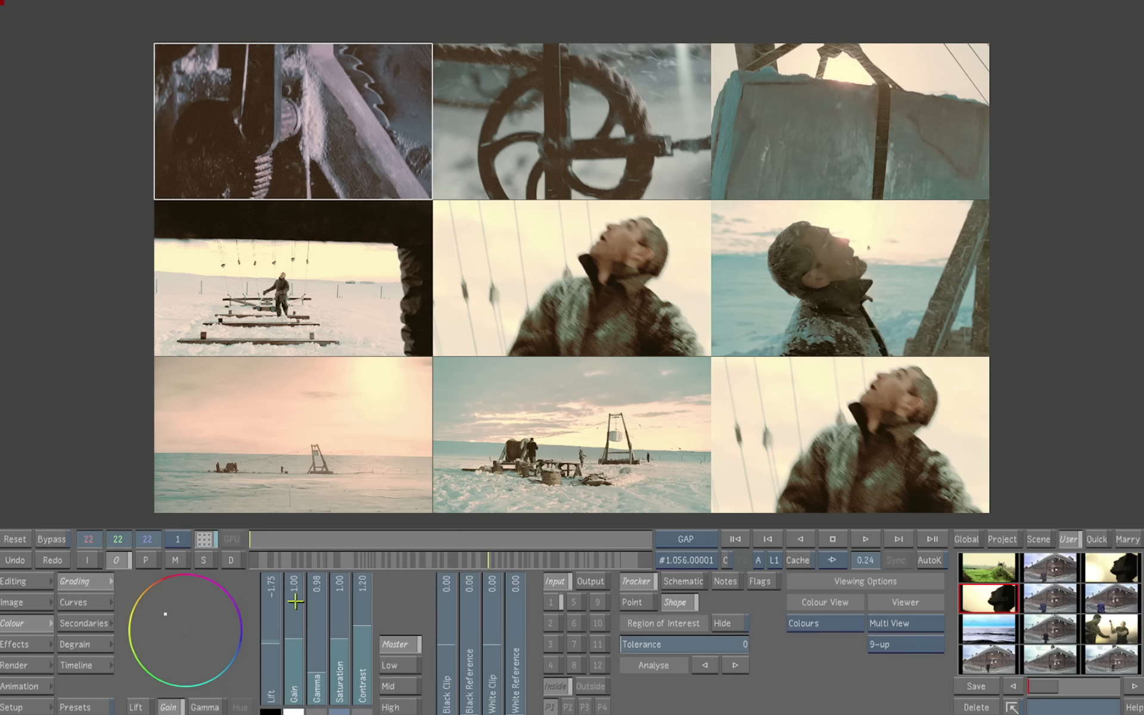
Step: Shift gang2's gain colour balance toward blue-violet and select the upward-looking man's close-up in the centre of the multi view
click(97, 588)
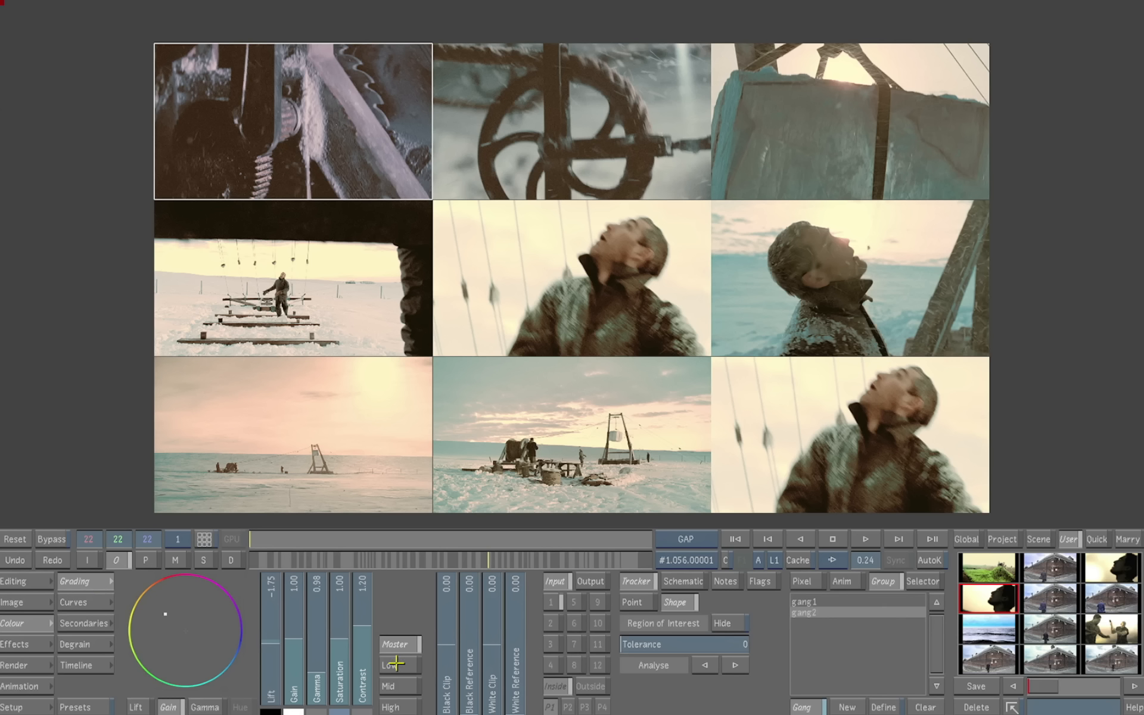
drag(184, 621, 261, 647)
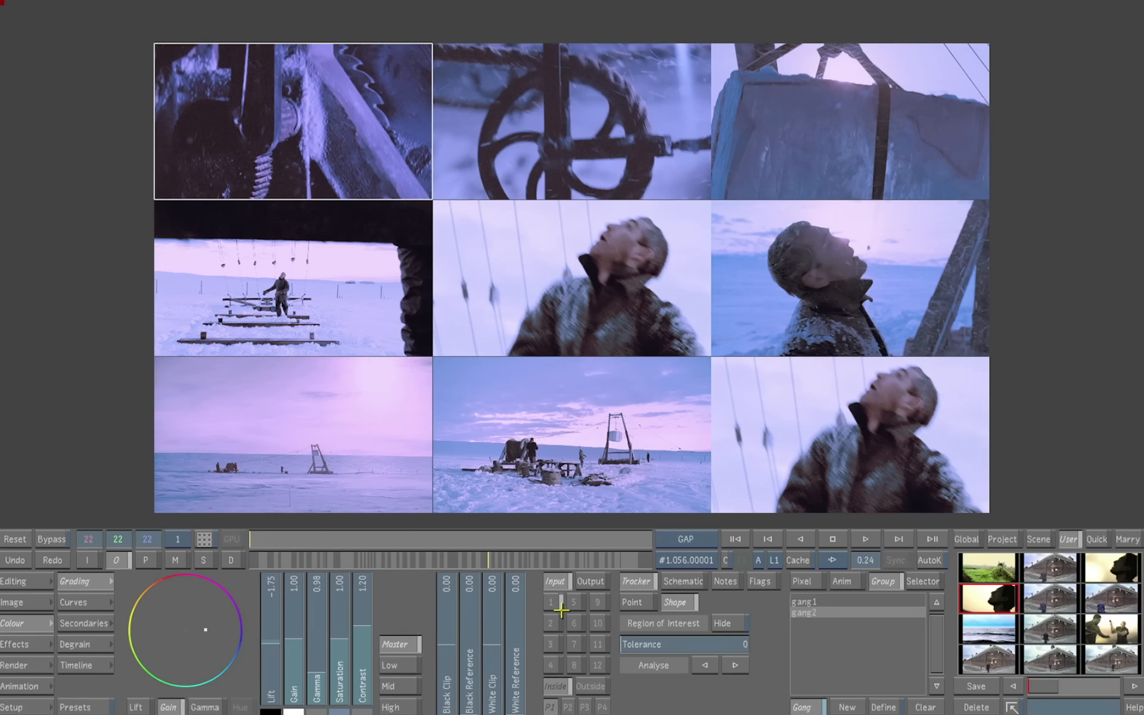
click(575, 276)
key(space)
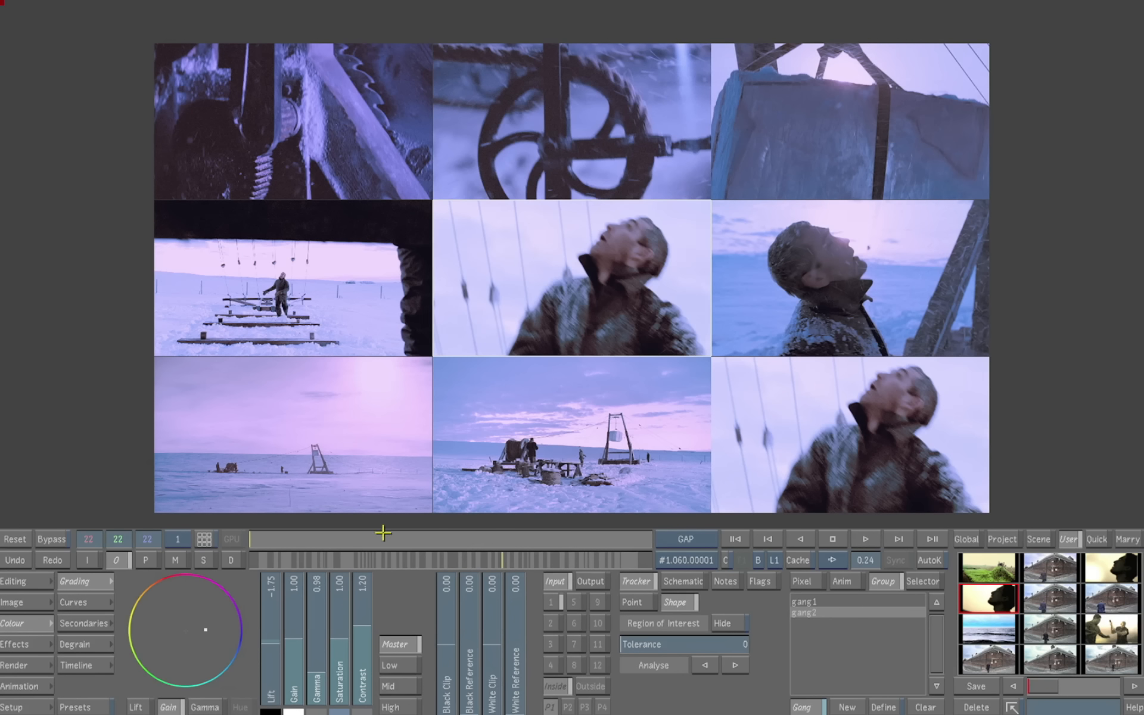
Step: Isolate gang2's shots in the storyboard, switch the display to Single View and make the first saw-blade shot current
right_click(483, 554)
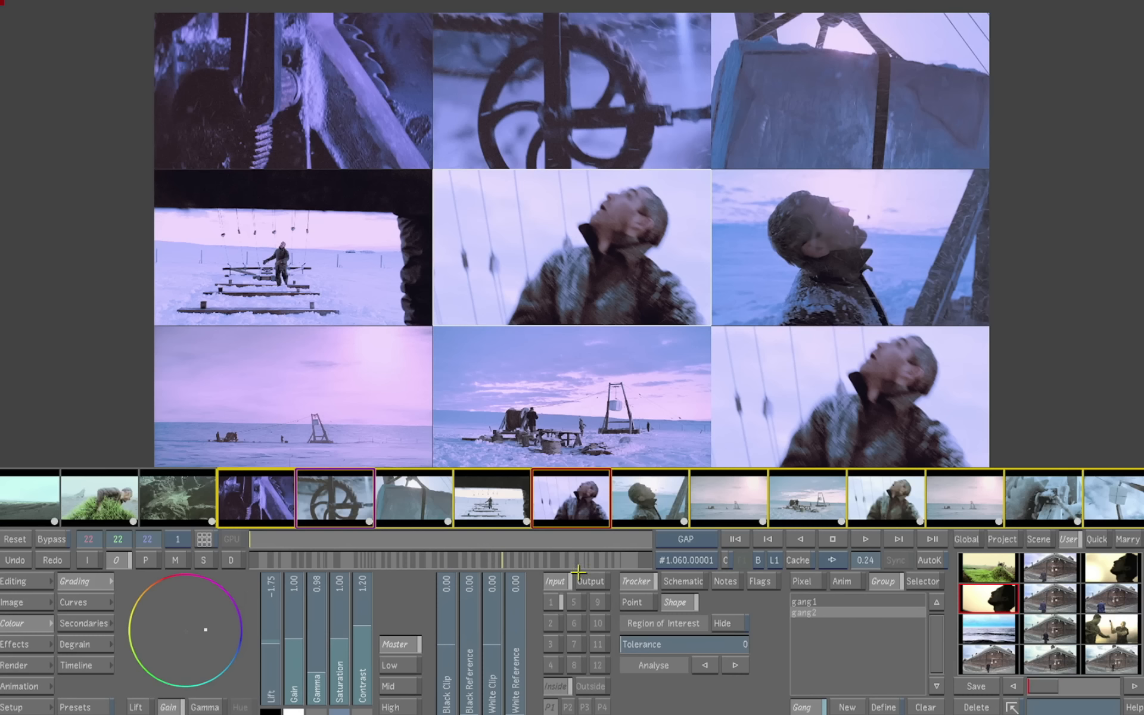
click(727, 560)
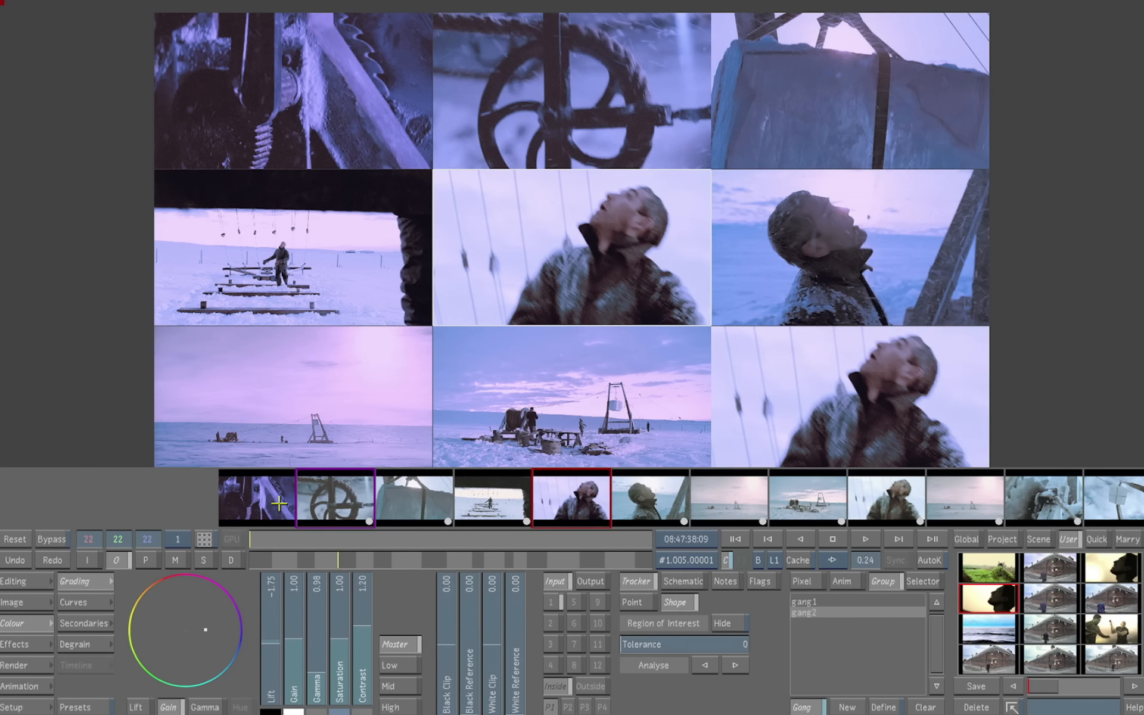
click(204, 538)
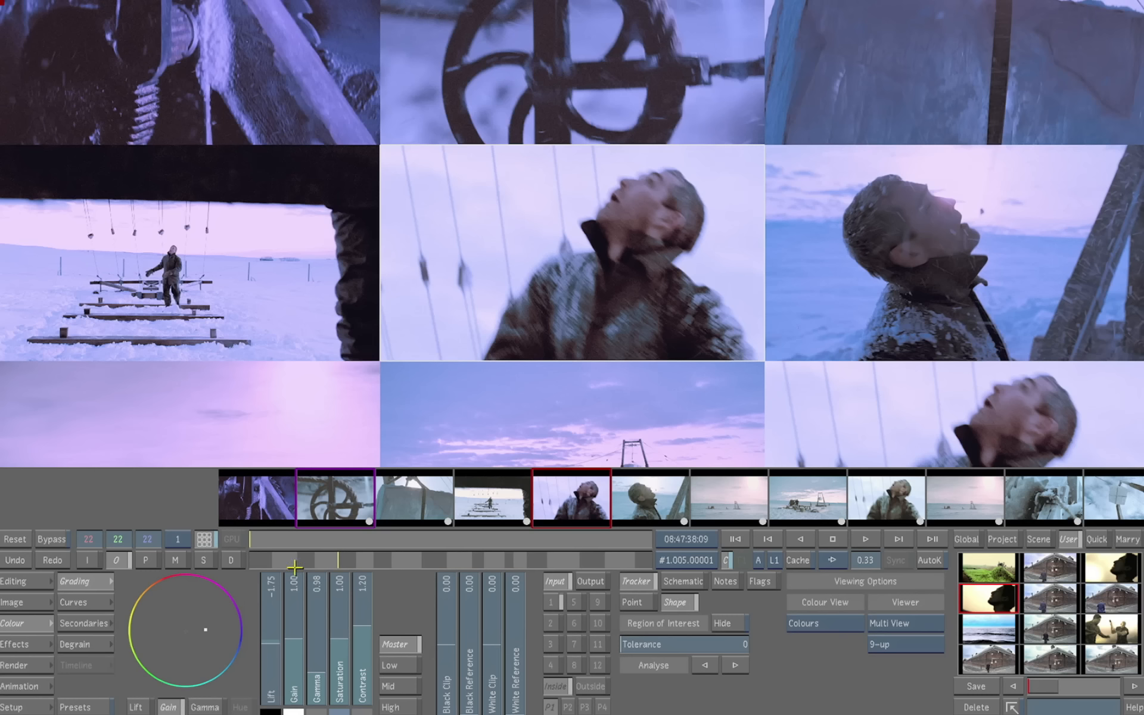
click(895, 624)
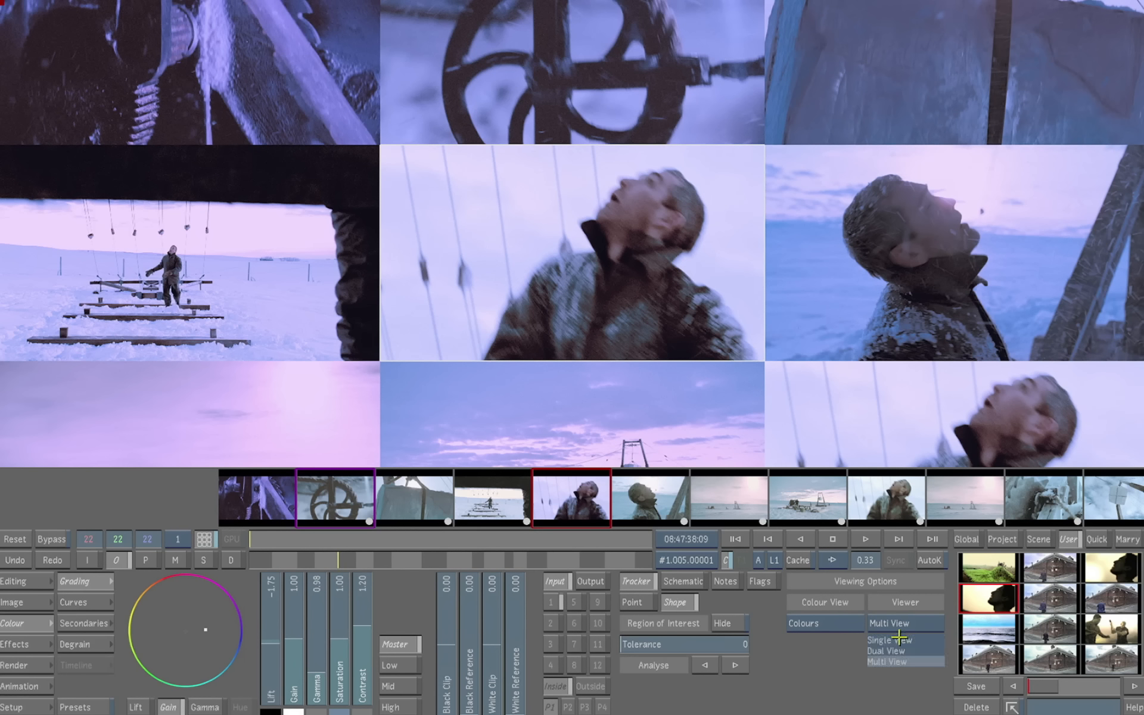
click(899, 639)
click(279, 514)
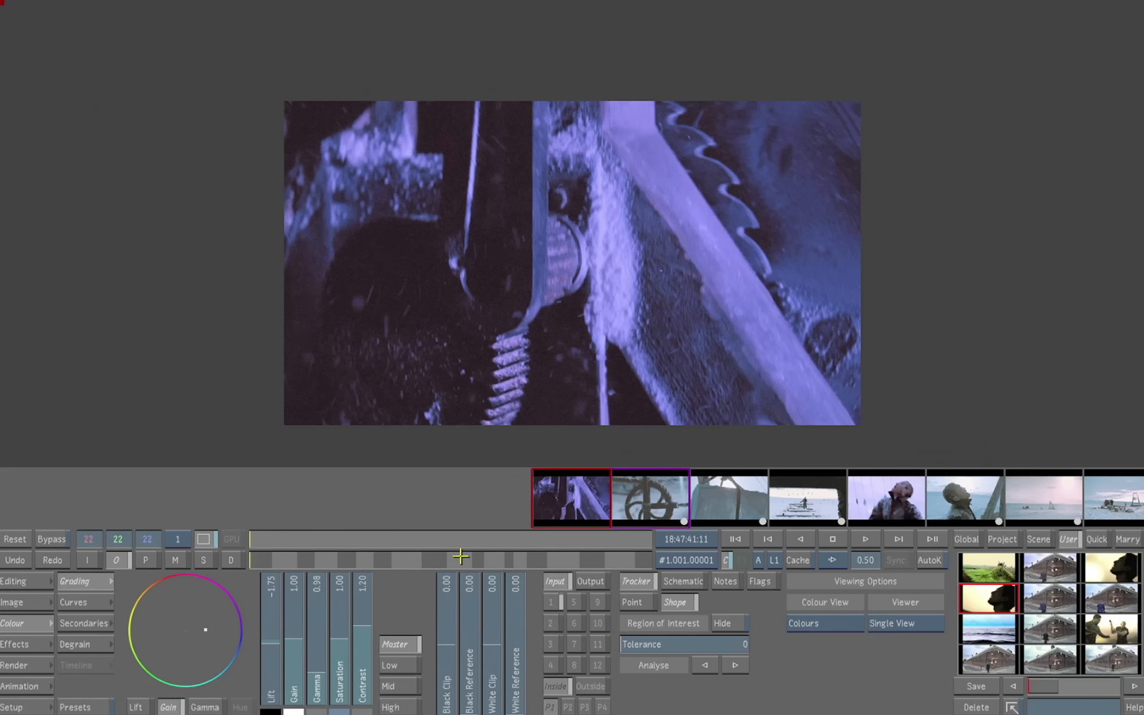
Step: Play through gang2's isolated shots, restore the full timeline and review the blue-violet grade across the complete storyboard
key(space)
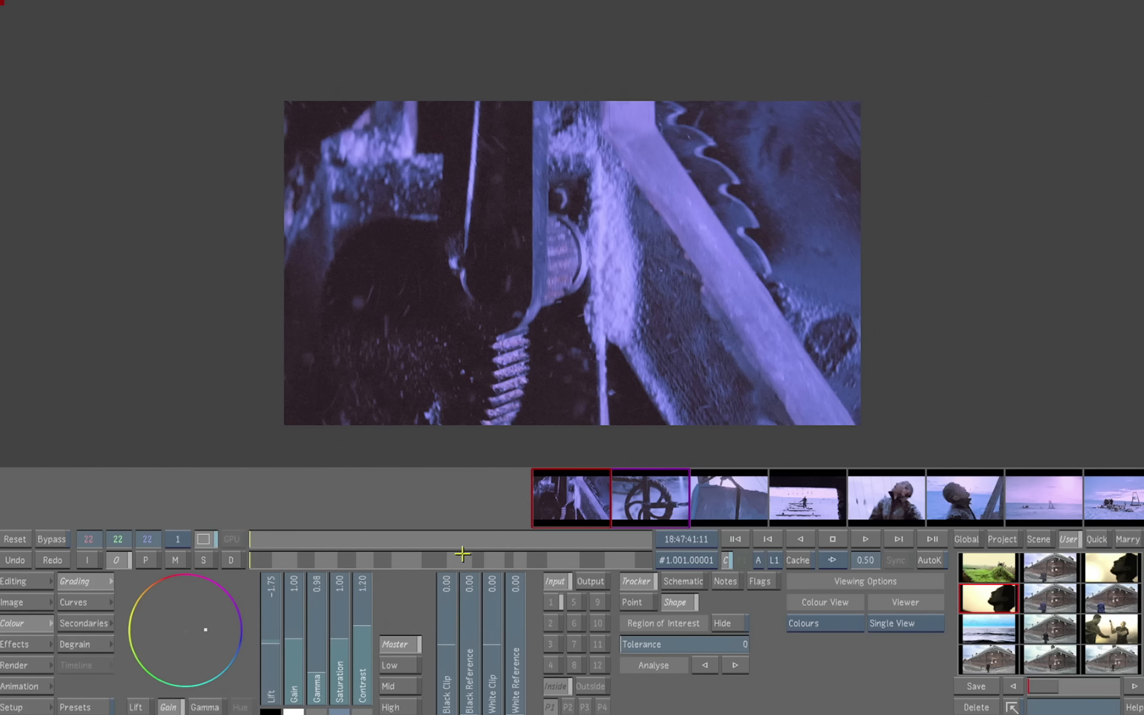
click(833, 562)
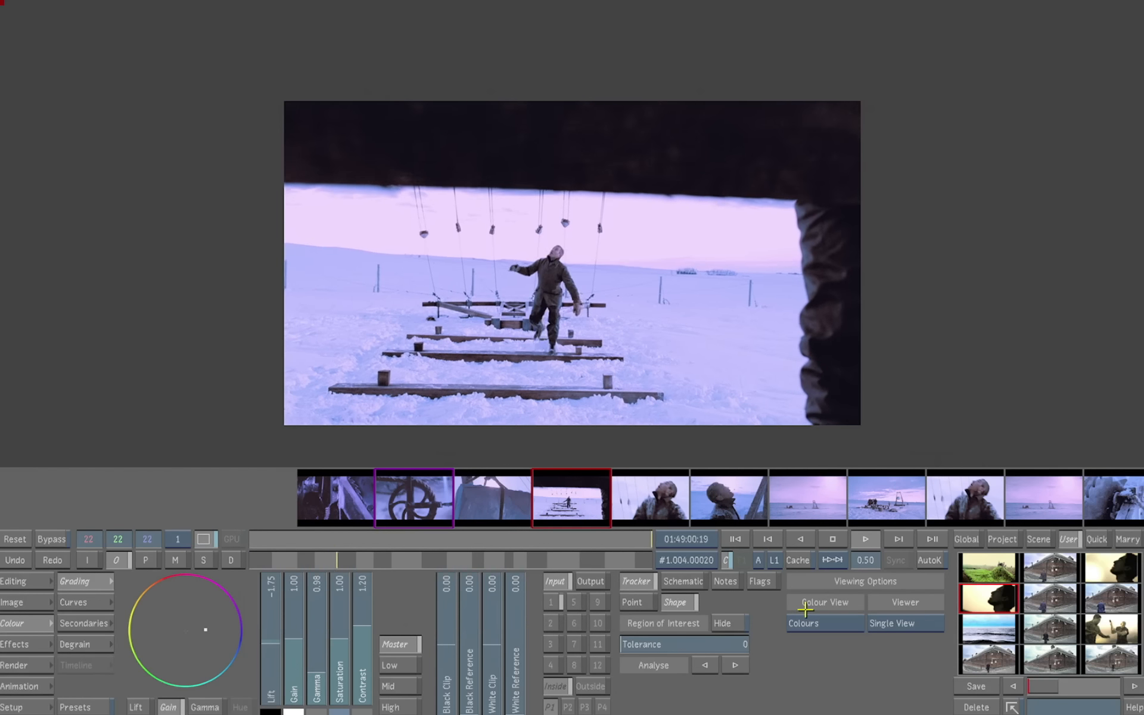
click(725, 562)
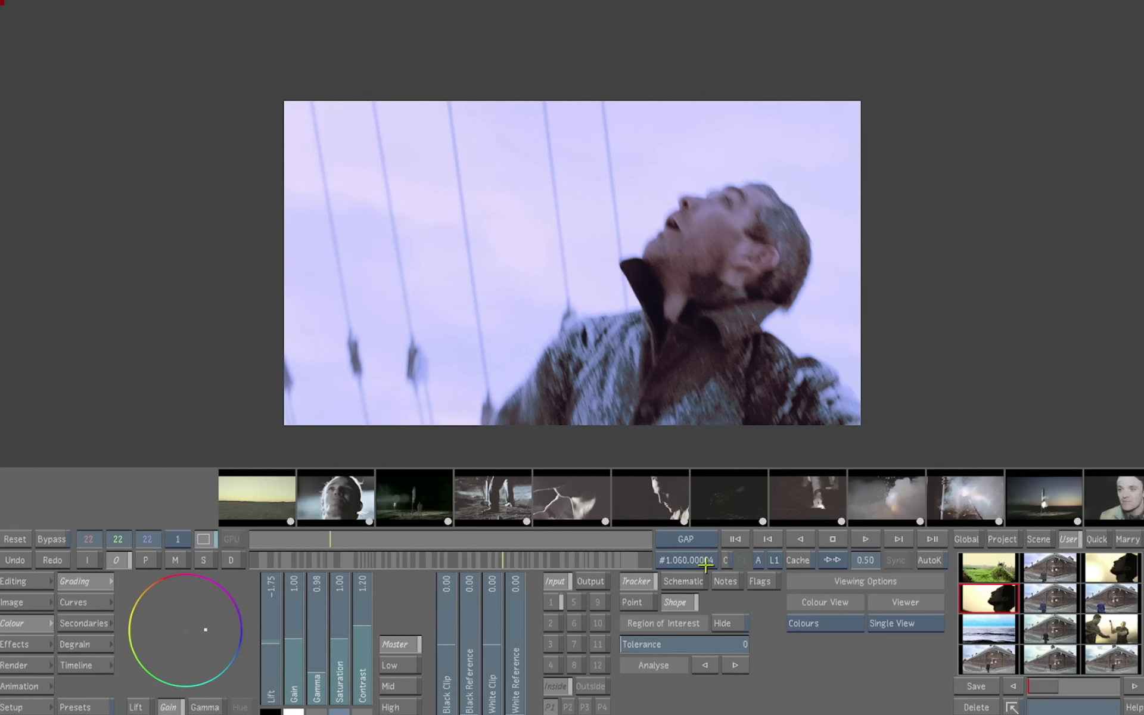
click(204, 560)
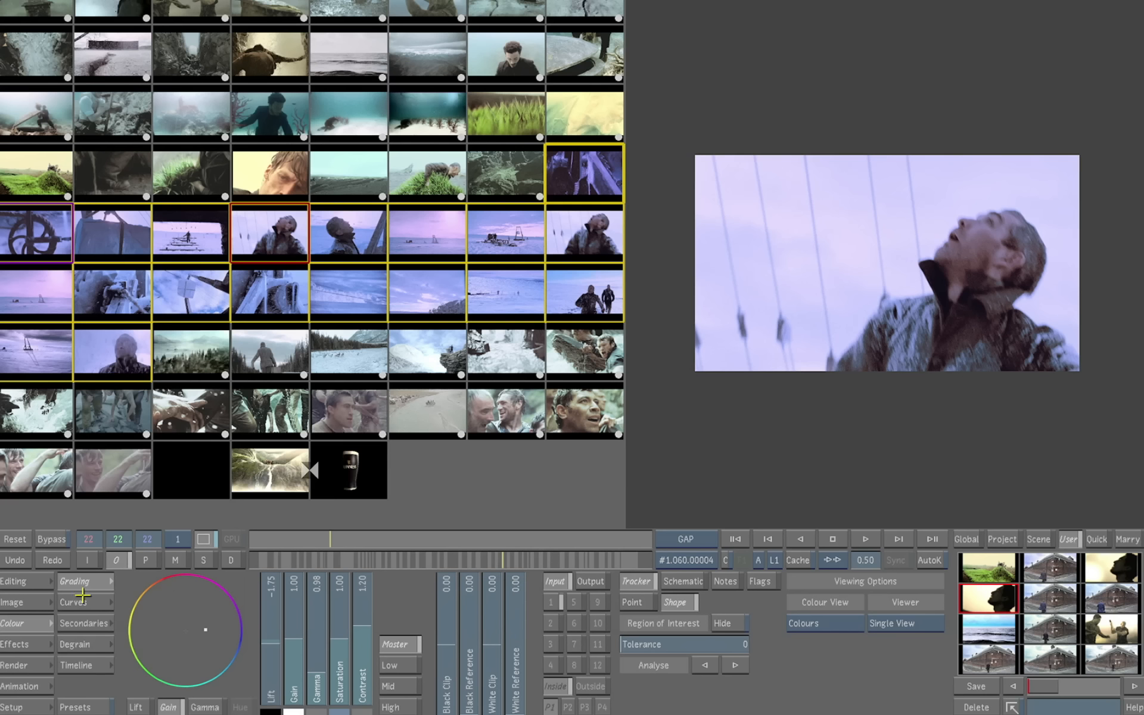
click(93, 585)
click(821, 610)
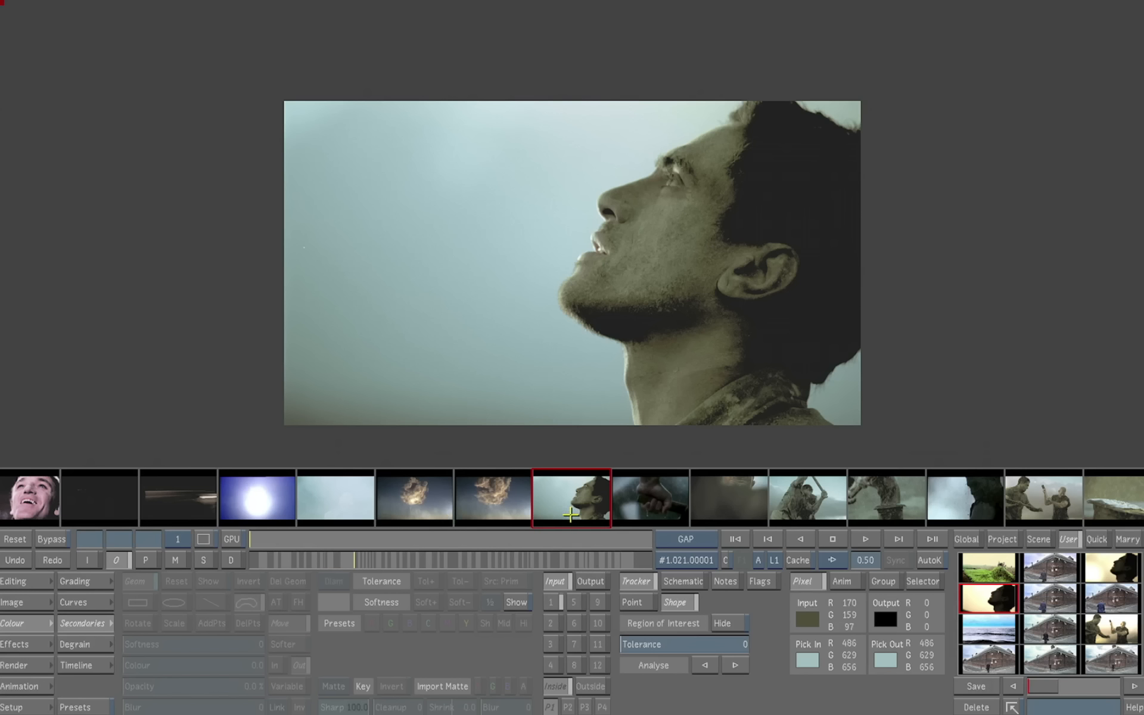
Step: Select the man's profile shot, the pole-swinging shot and the two-men shot, isolate them in the timeline and bring up the Grading controls
click(791, 506)
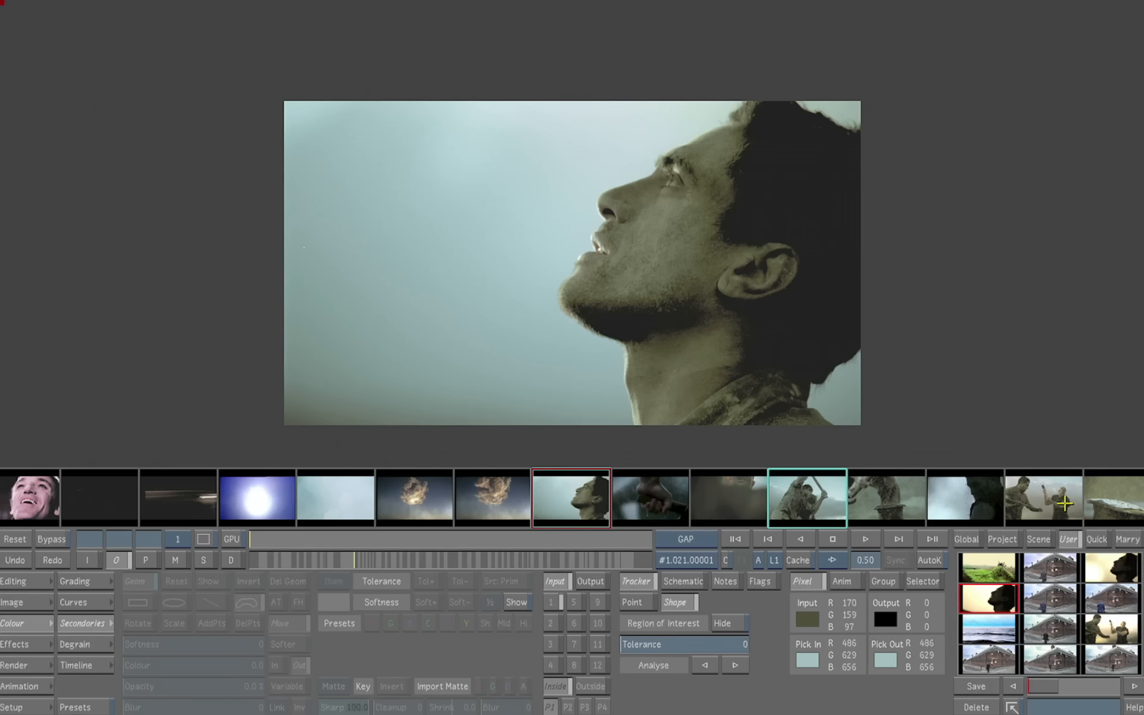
click(1056, 502)
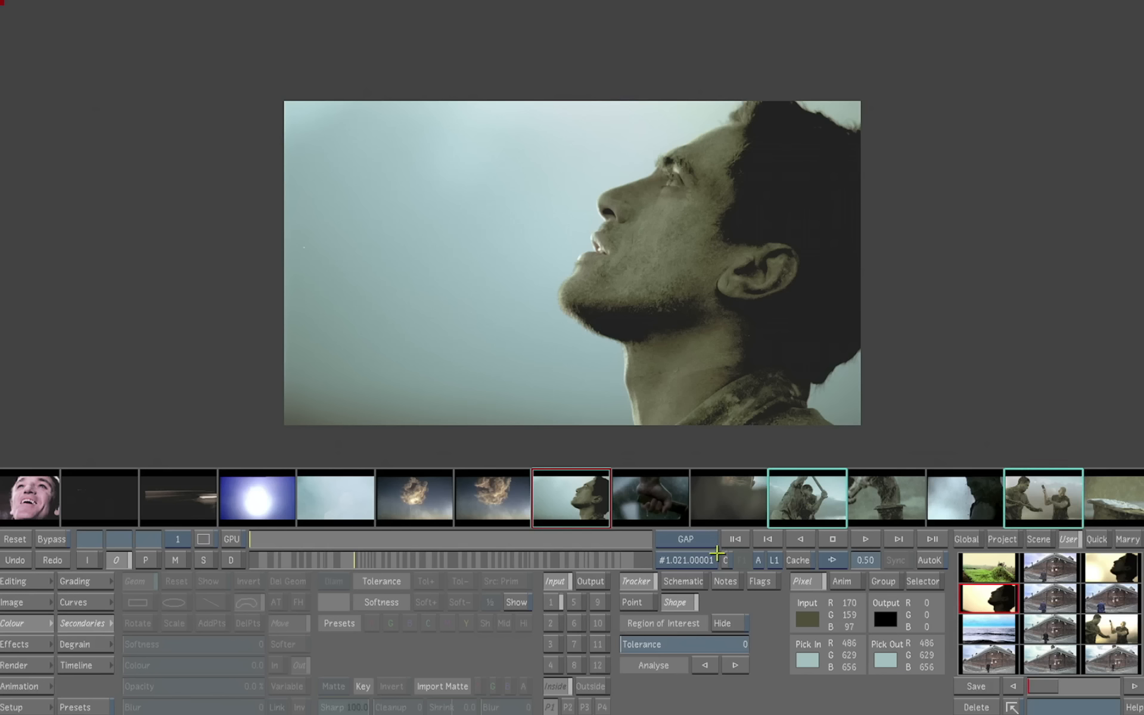
click(724, 558)
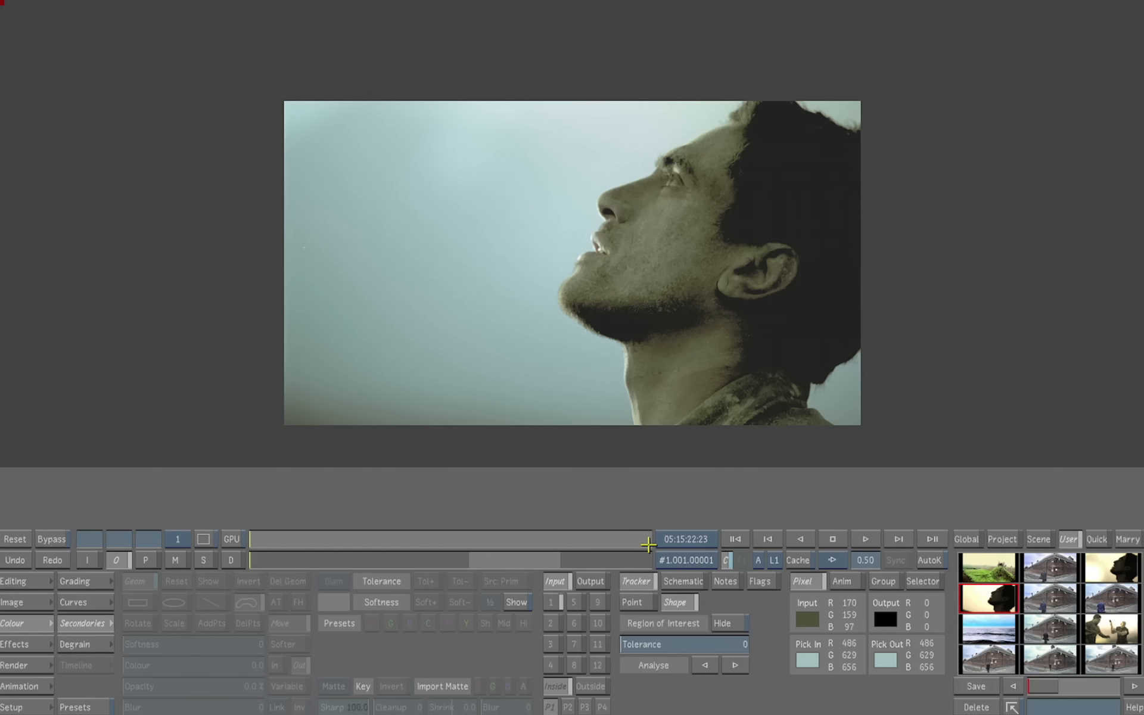
click(648, 544)
key(Home)
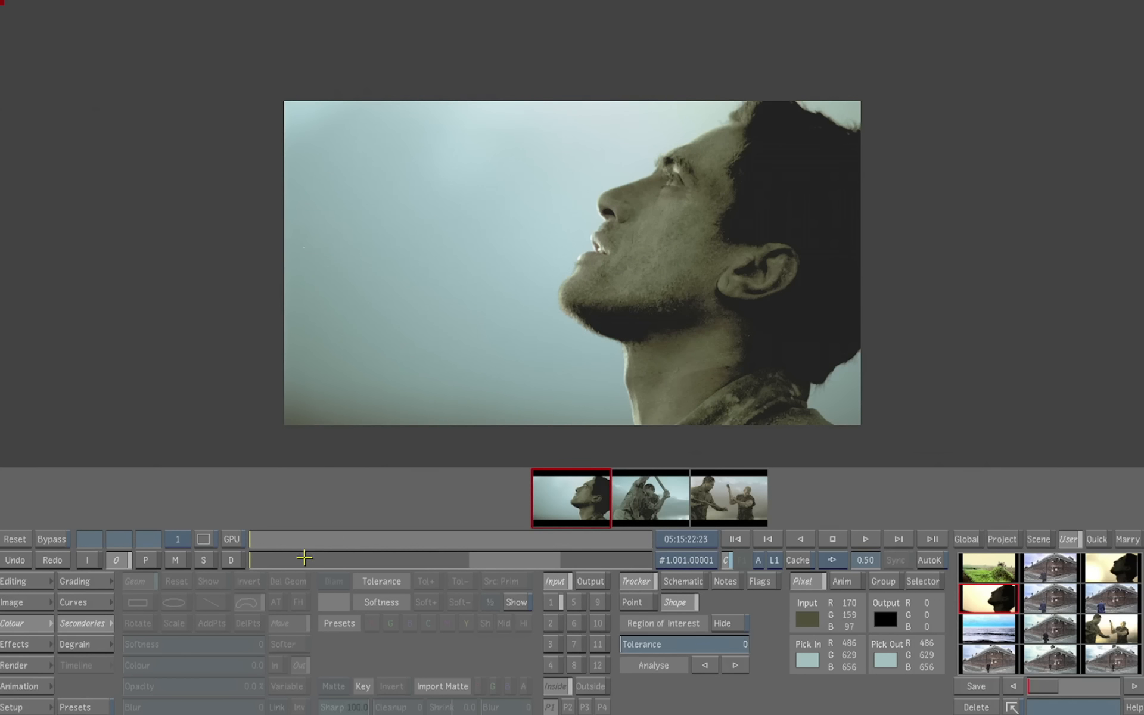
drag(305, 557, 227, 546)
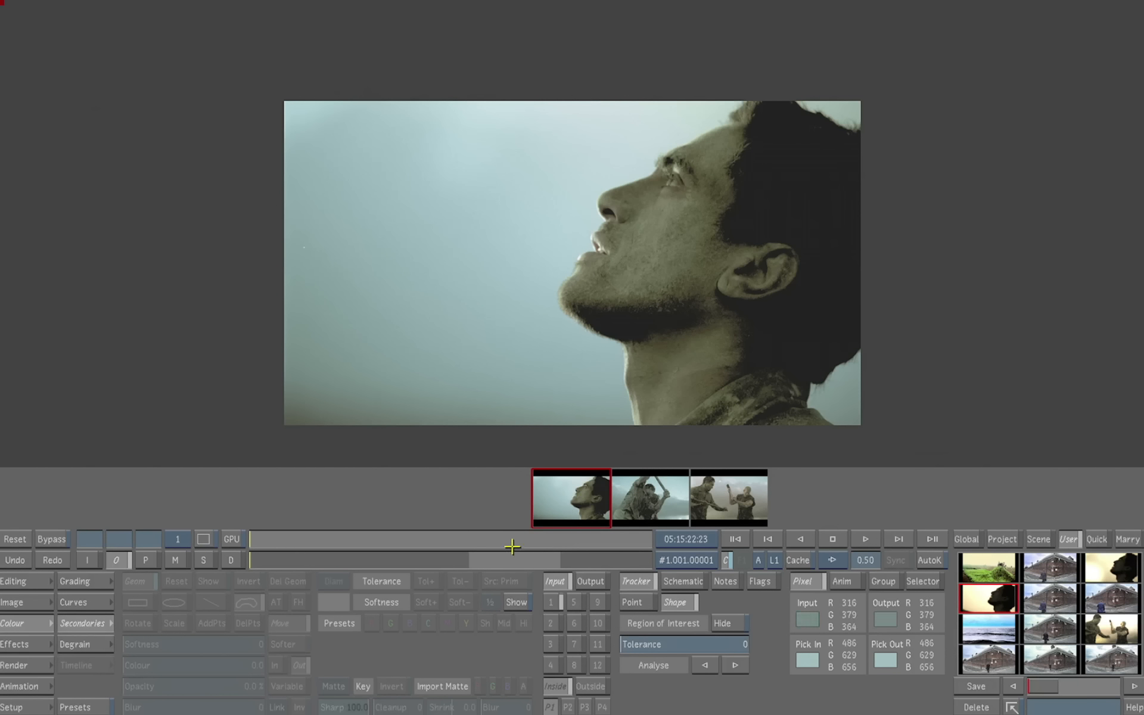
click(95, 583)
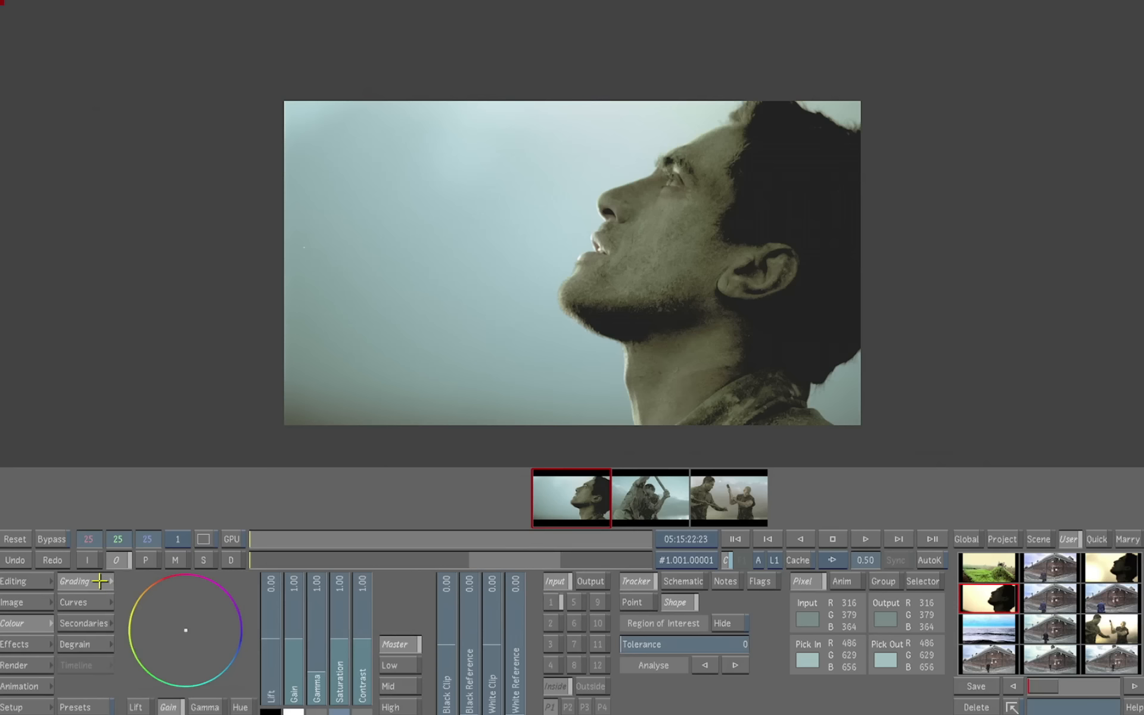
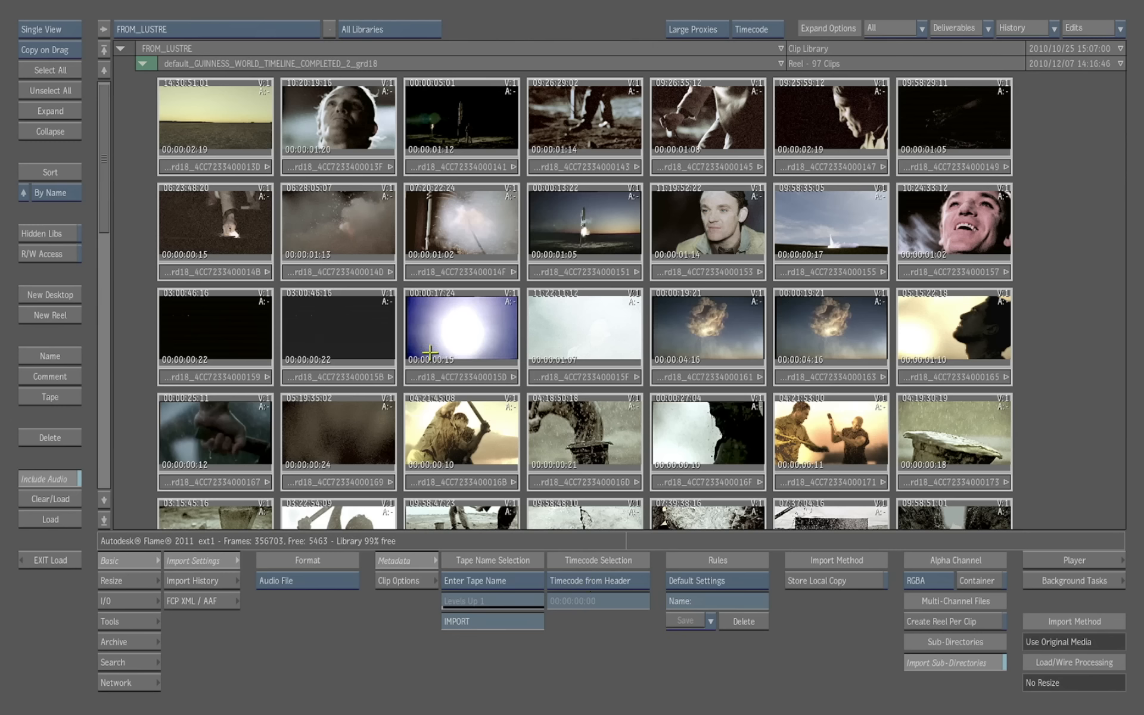
Step: In Flame's FROM_LUSTRE library, view the graded man's profile clip ending in 165 in the Player and scrub its opening frames
mouse_move(104, 146)
mouse_down()
mouse_move(109, 433)
mouse_move(116, 149)
mouse_up()
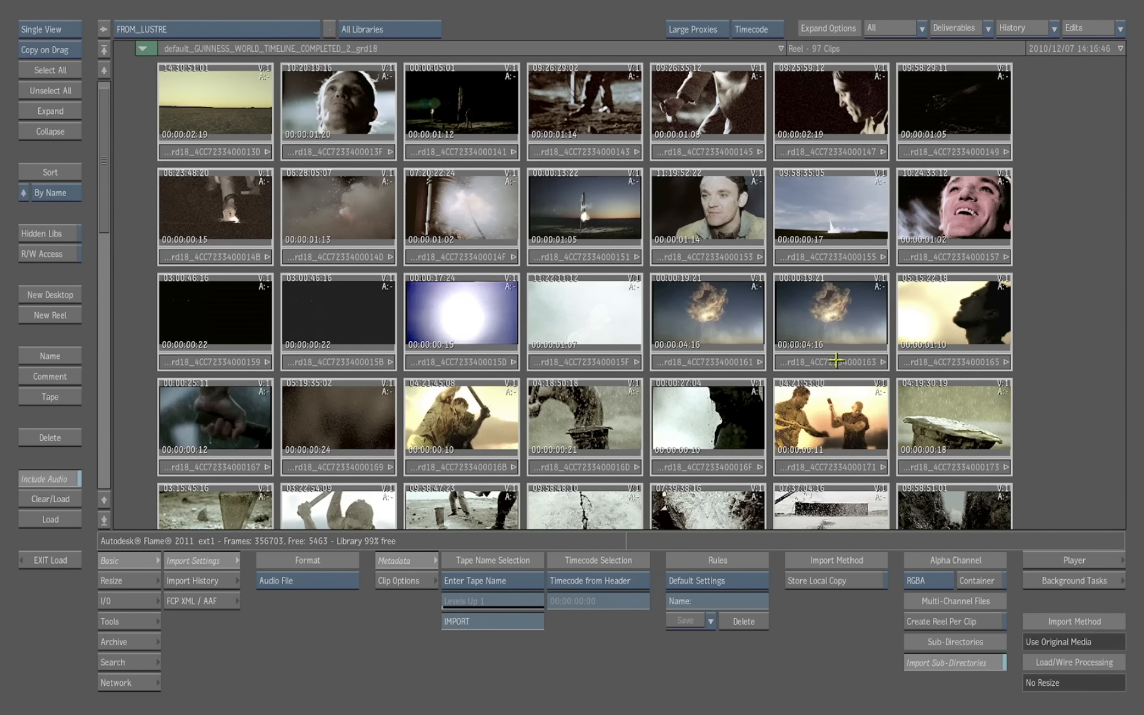
click(935, 361)
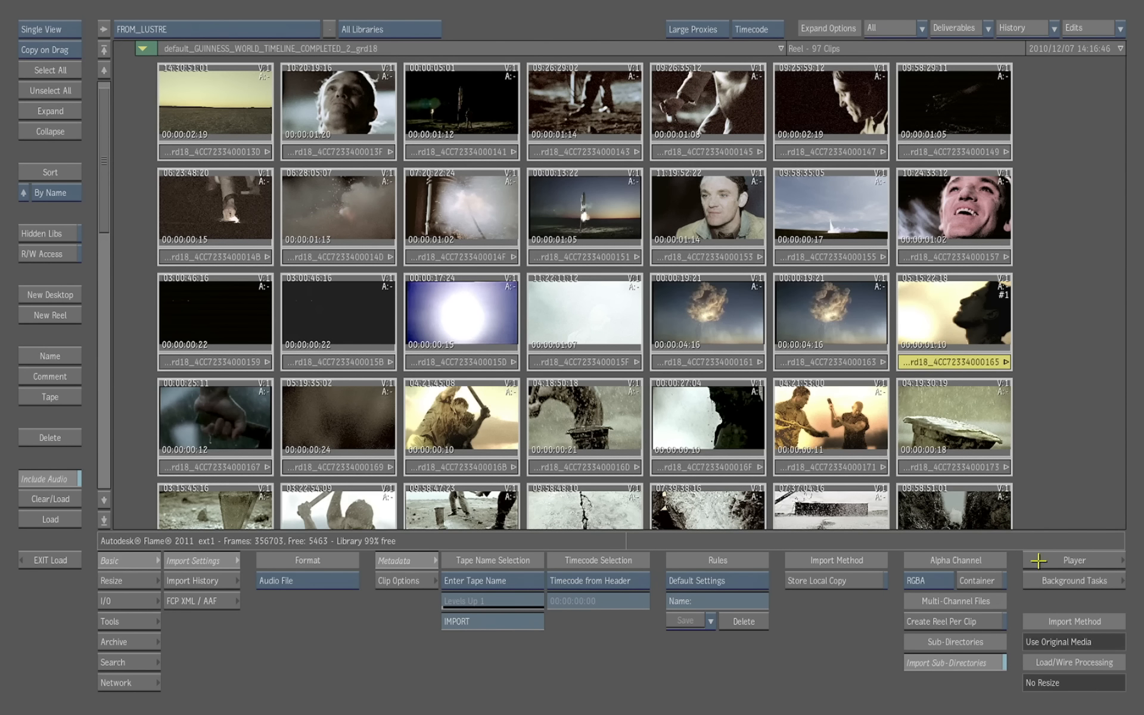
click(1062, 560)
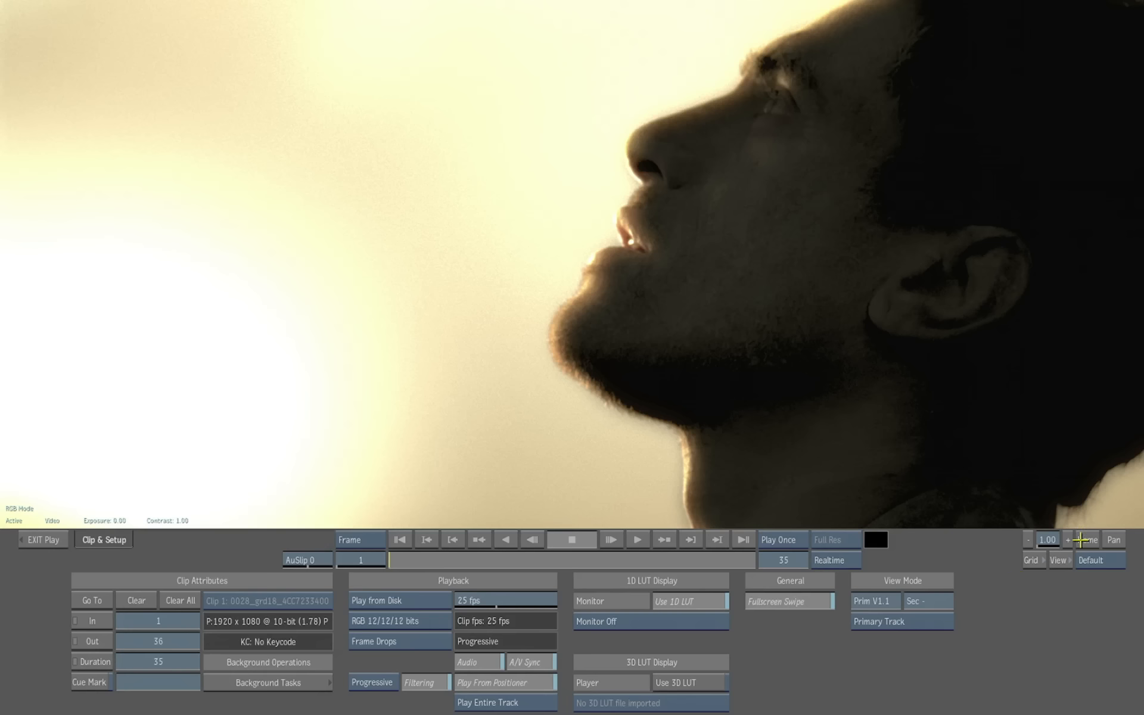
click(1088, 539)
drag(416, 562, 370, 457)
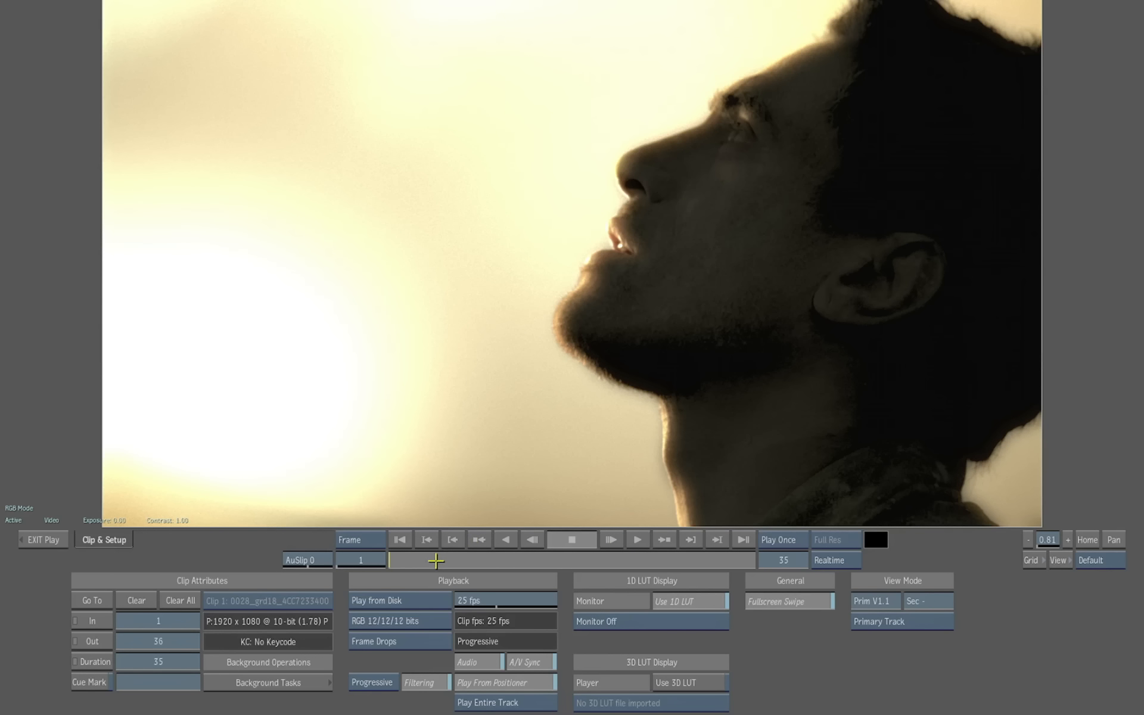
drag(436, 561, 359, 541)
click(47, 540)
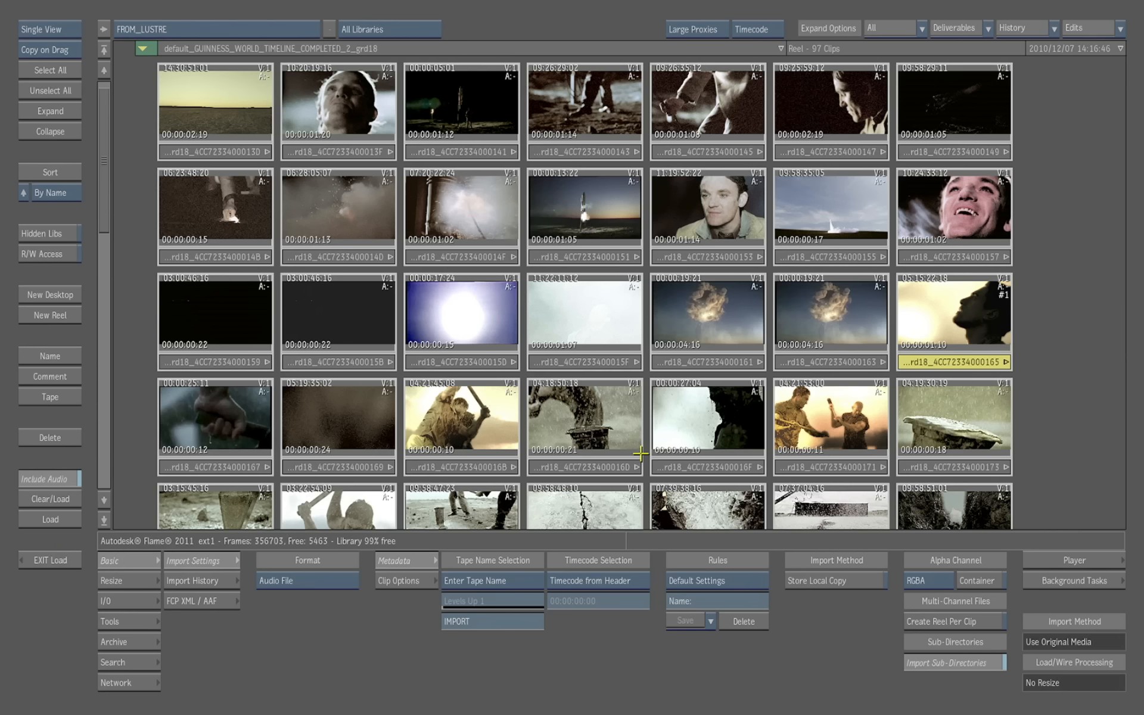
Step: Open Batch, load GUINNESS_WORLD_TIMELINE_START from the TEST_DISTORT reel of the _Edited_ library and place it in the schematic
click(68, 560)
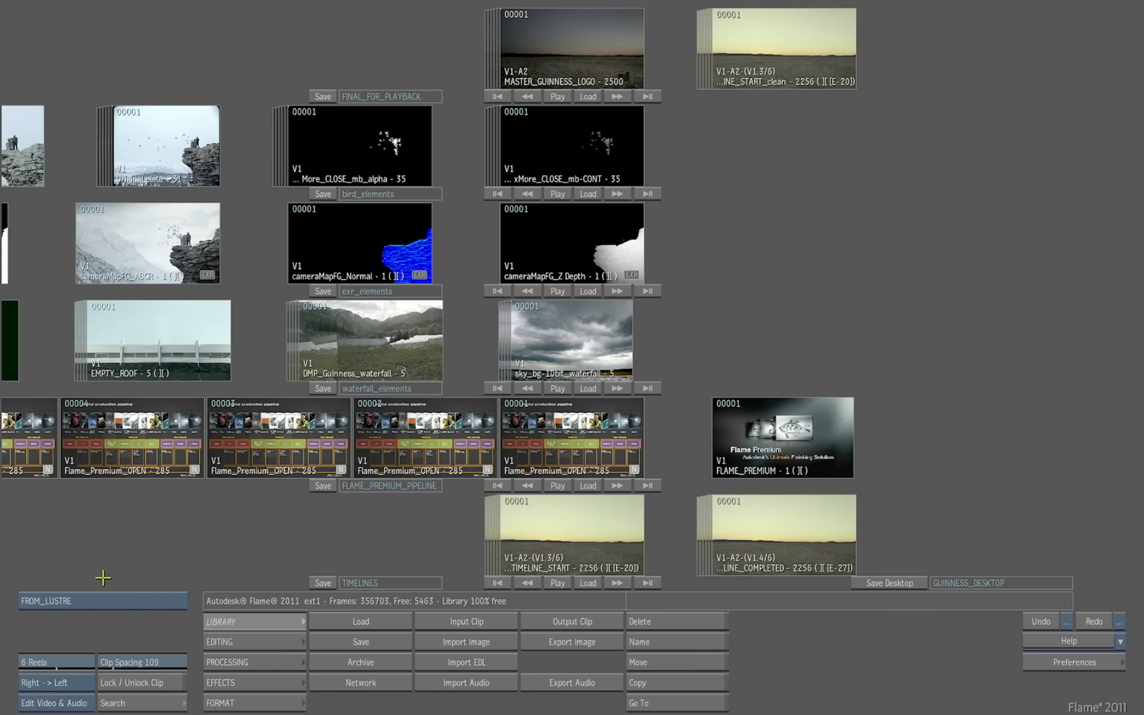
click(275, 663)
click(464, 657)
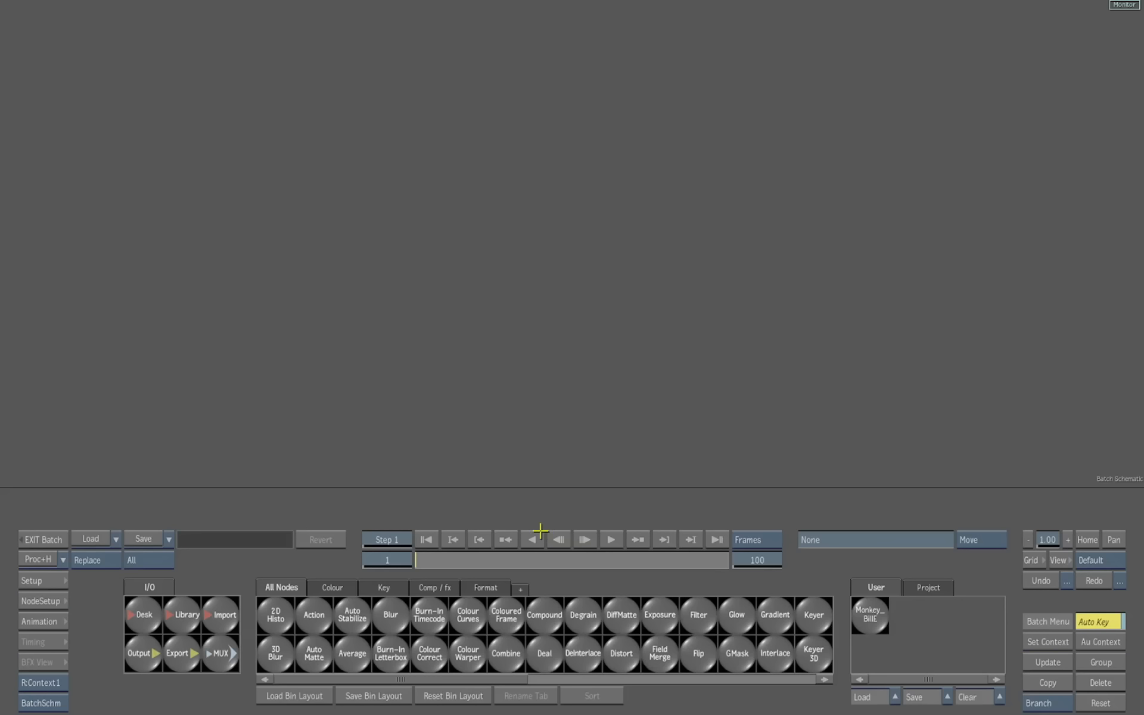
click(186, 614)
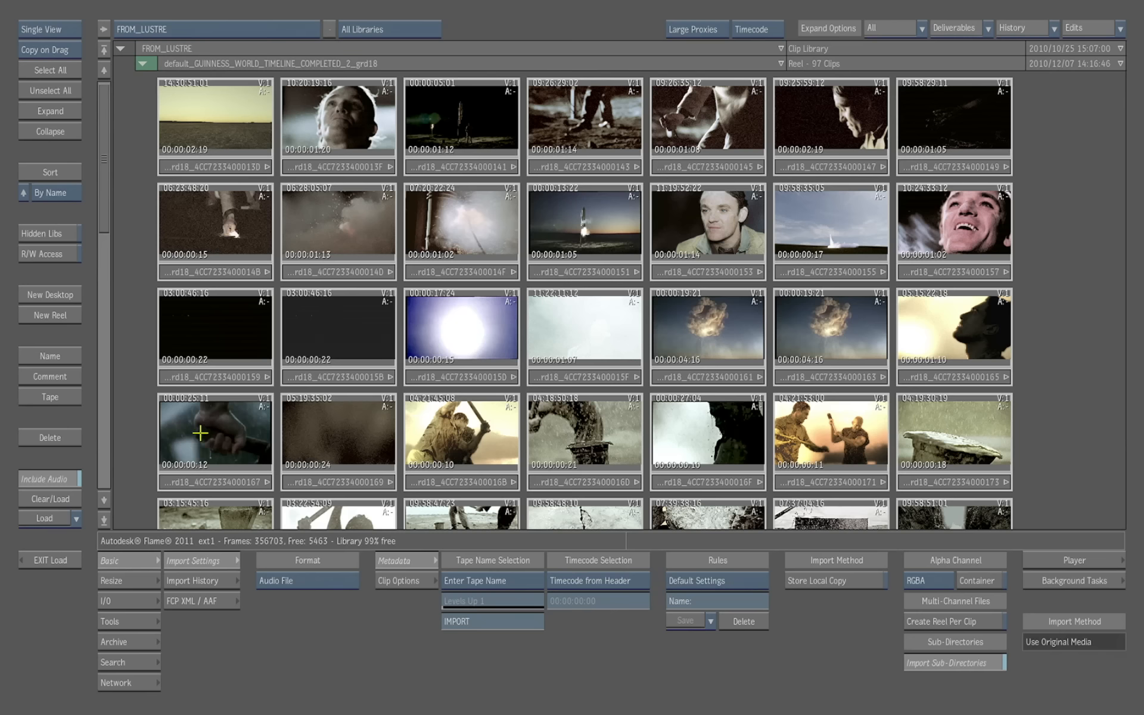
click(248, 29)
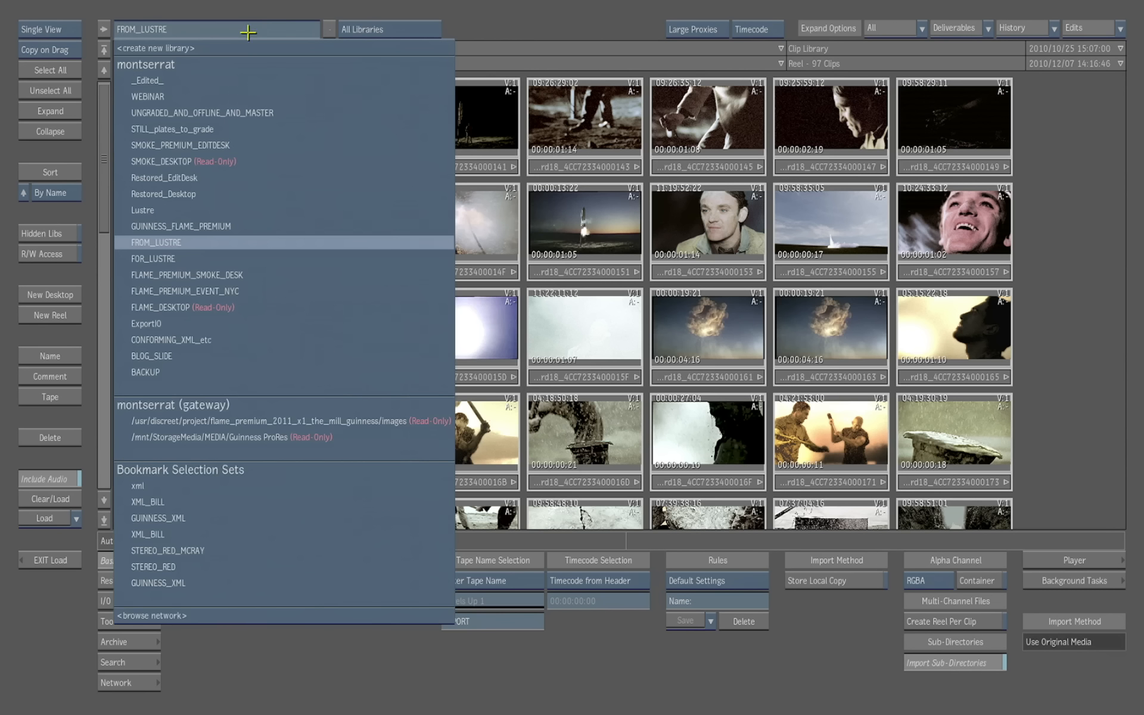
click(246, 78)
click(230, 203)
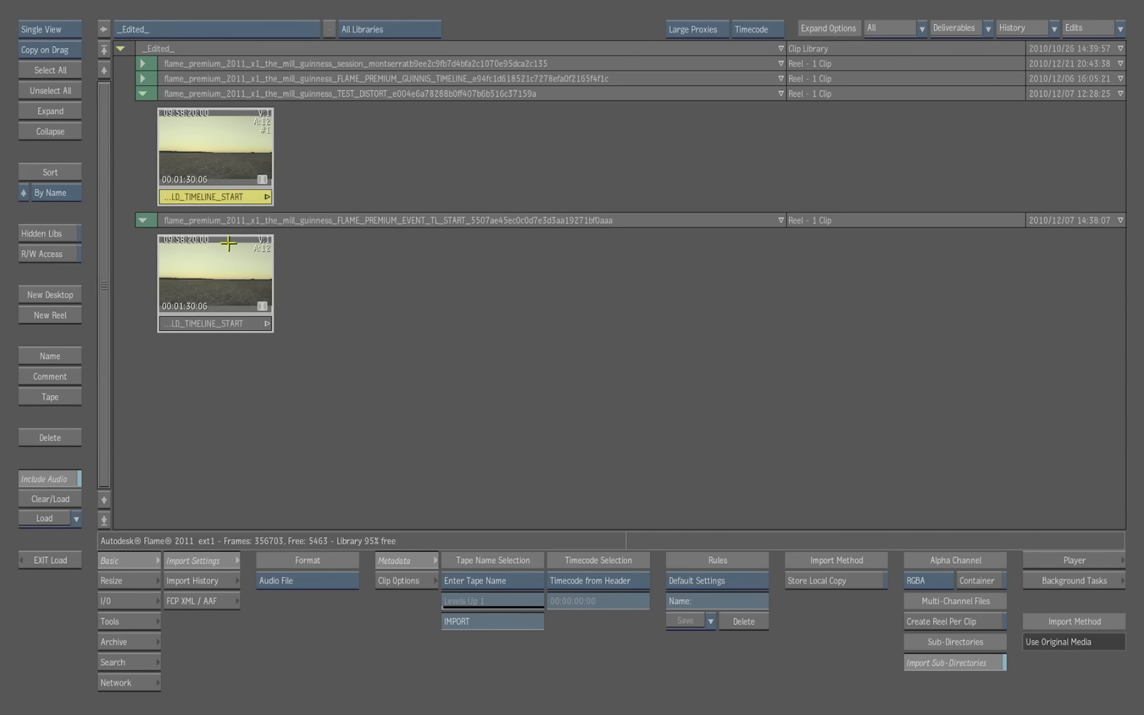
click(52, 516)
double_click(617, 260)
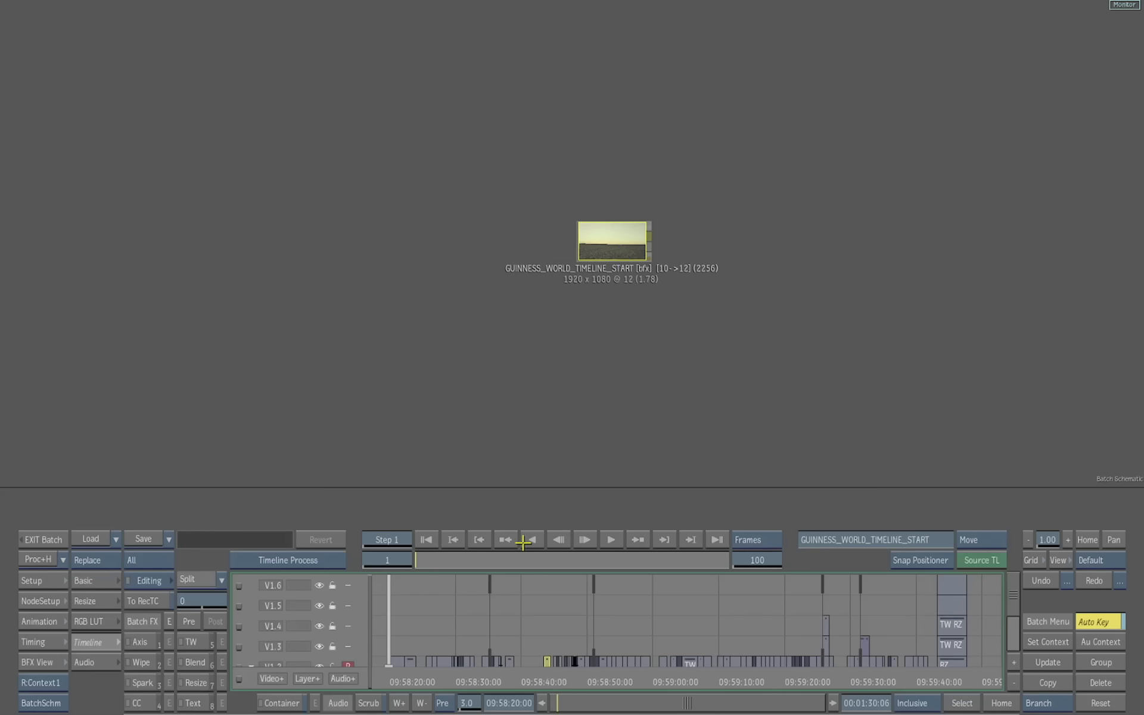
Step: Focus the batch timeline on segment 0028 on track V1.2, show its result image and cue it to frame 588
click(960, 703)
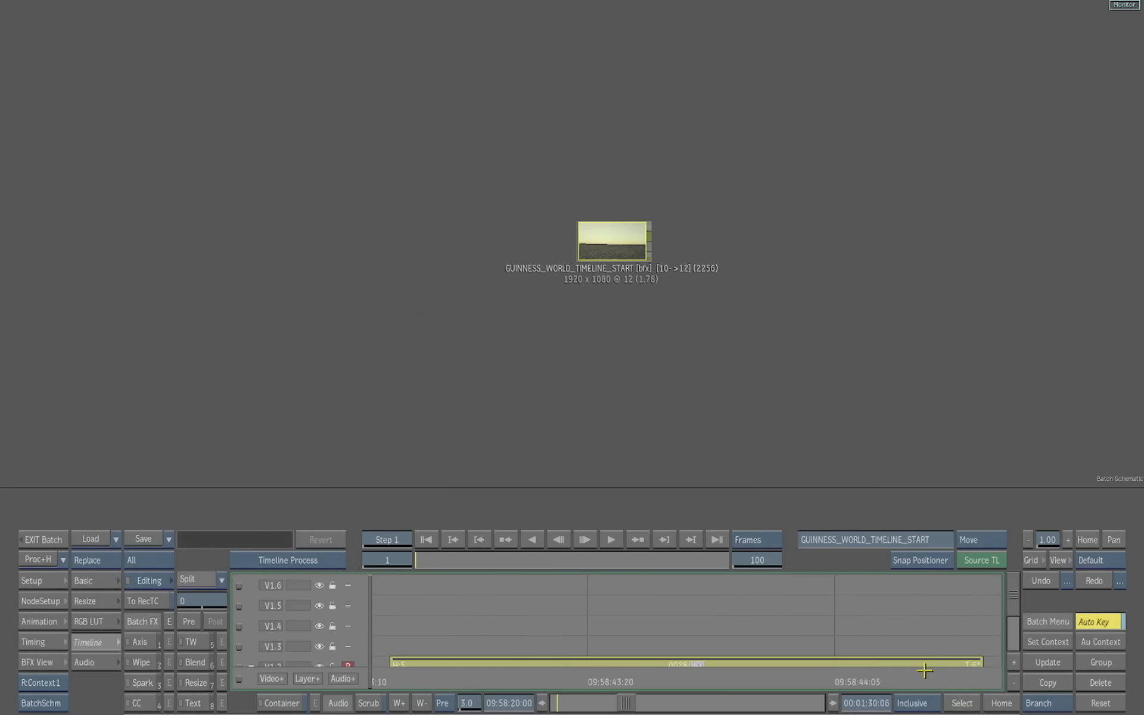
key(F4)
mouse_move(431, 678)
mouse_down()
mouse_move(447, 680)
mouse_move(410, 677)
mouse_up()
drag(1015, 600, 1012, 621)
drag(421, 685, 461, 653)
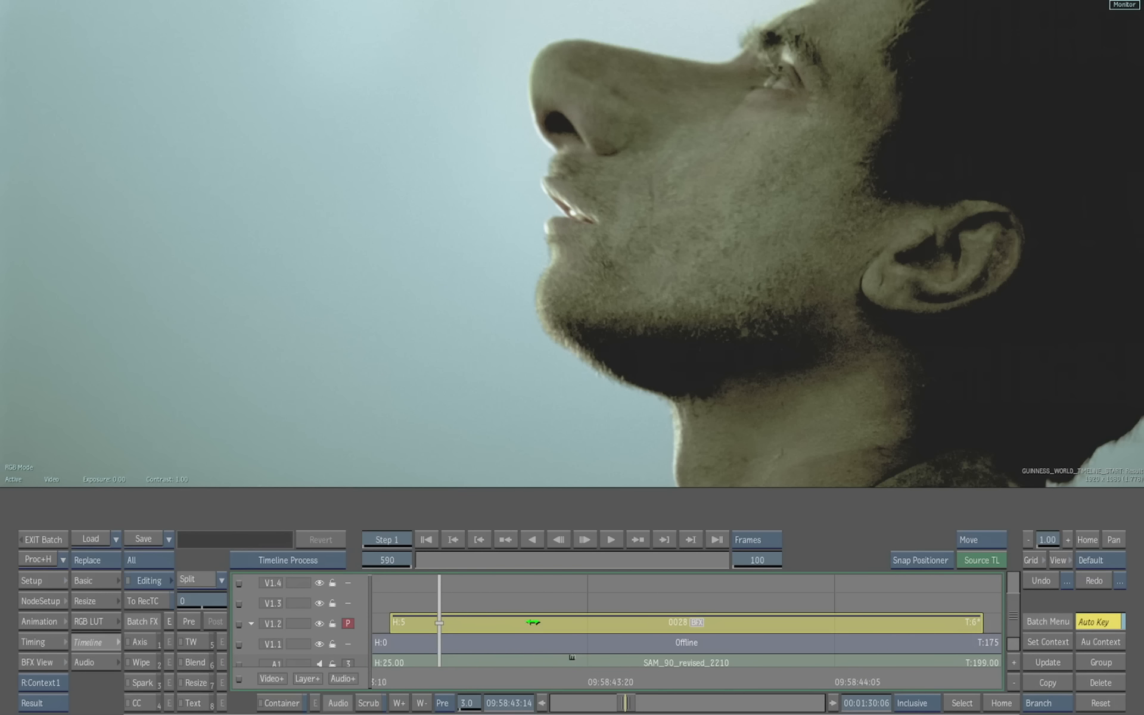
drag(533, 622, 586, 621)
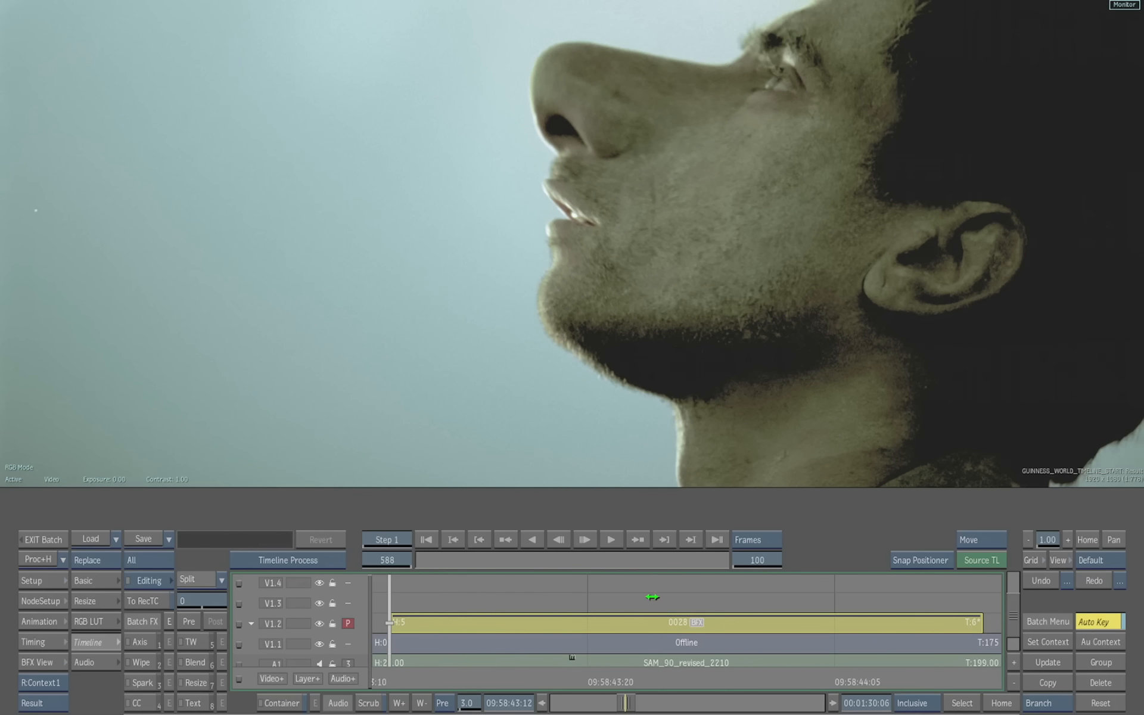
drag(1074, 540, 1066, 539)
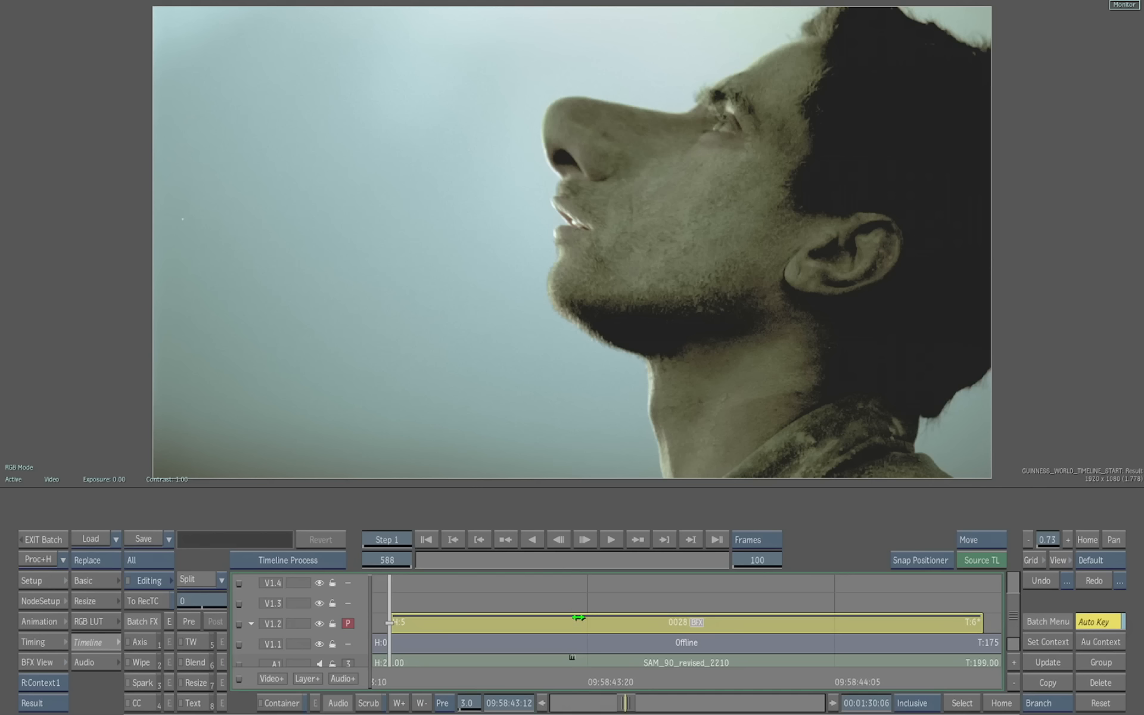
Step: Open the Batch FX of segment 0028 and show the Distort node's schematic beside its full result image
double_click(698, 622)
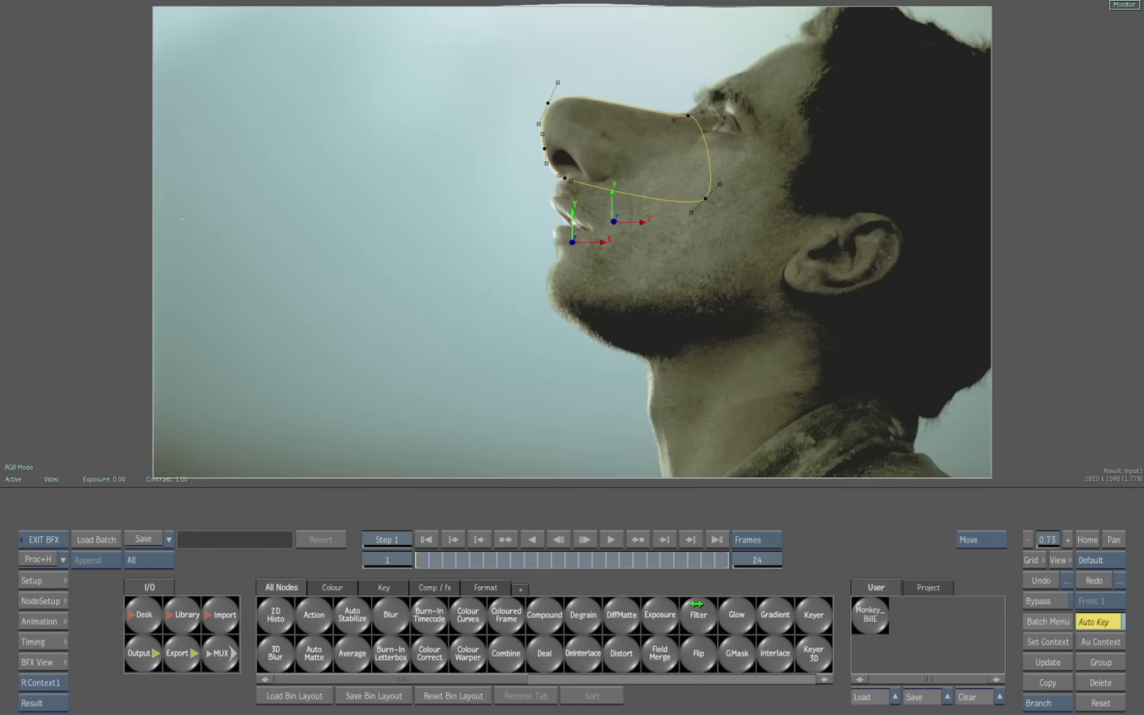
key(Escape)
drag(558, 210, 570, 211)
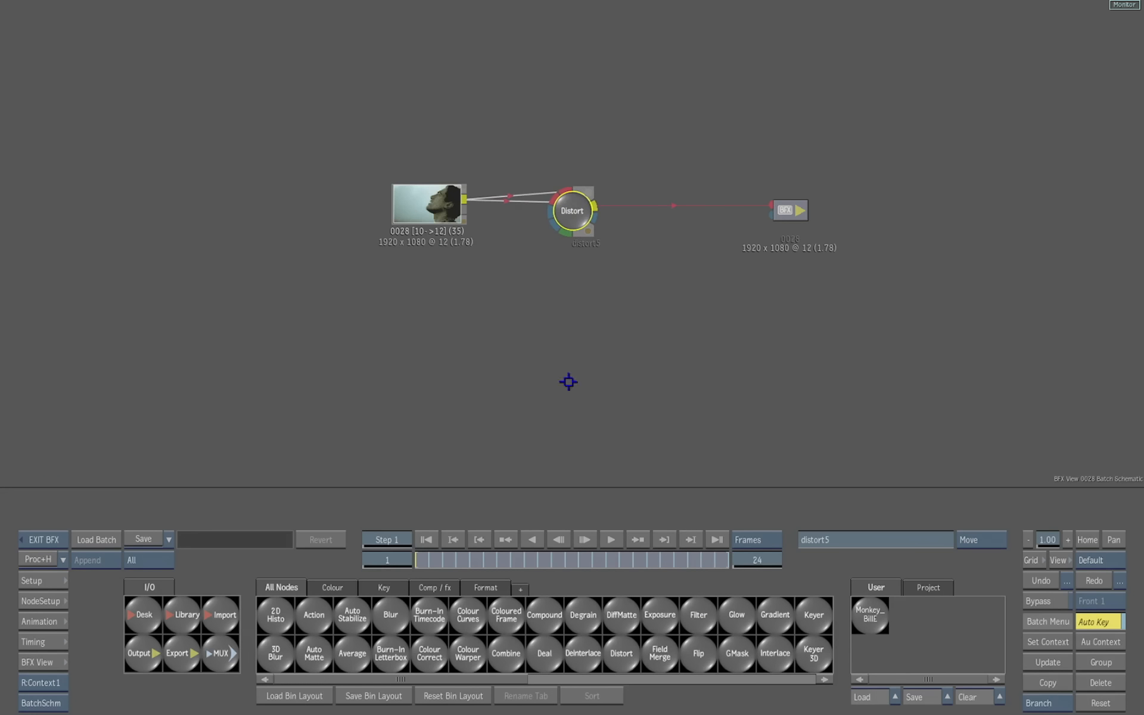
key(alt+2)
key(shift+Escape)
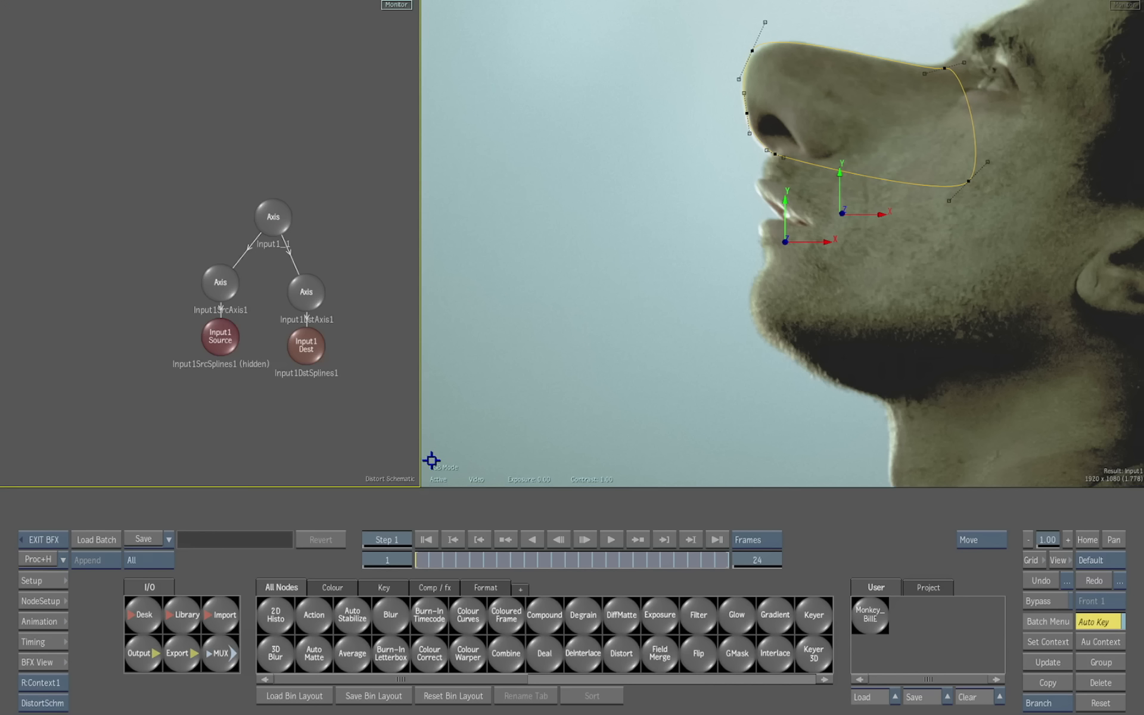
drag(417, 460, 413, 453)
click(458, 540)
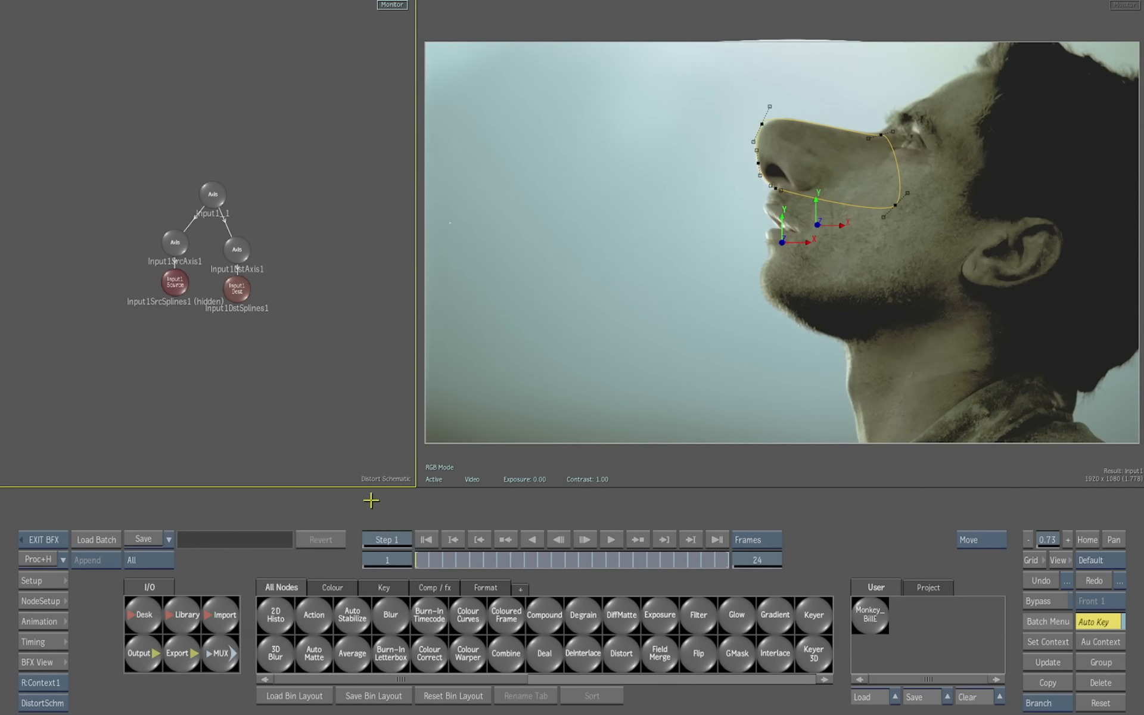
Step: Try raising the destination spline's upper nose-tip point at frame 24, undo the move and return to frame 1
click(843, 203)
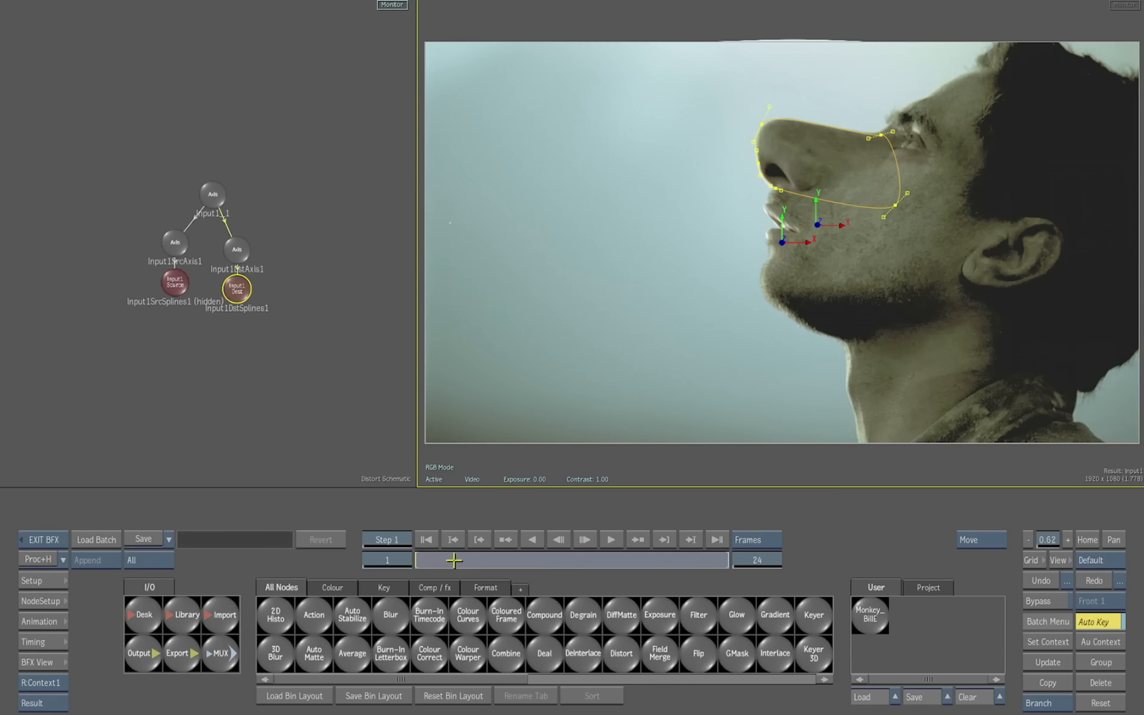
drag(454, 561, 785, 536)
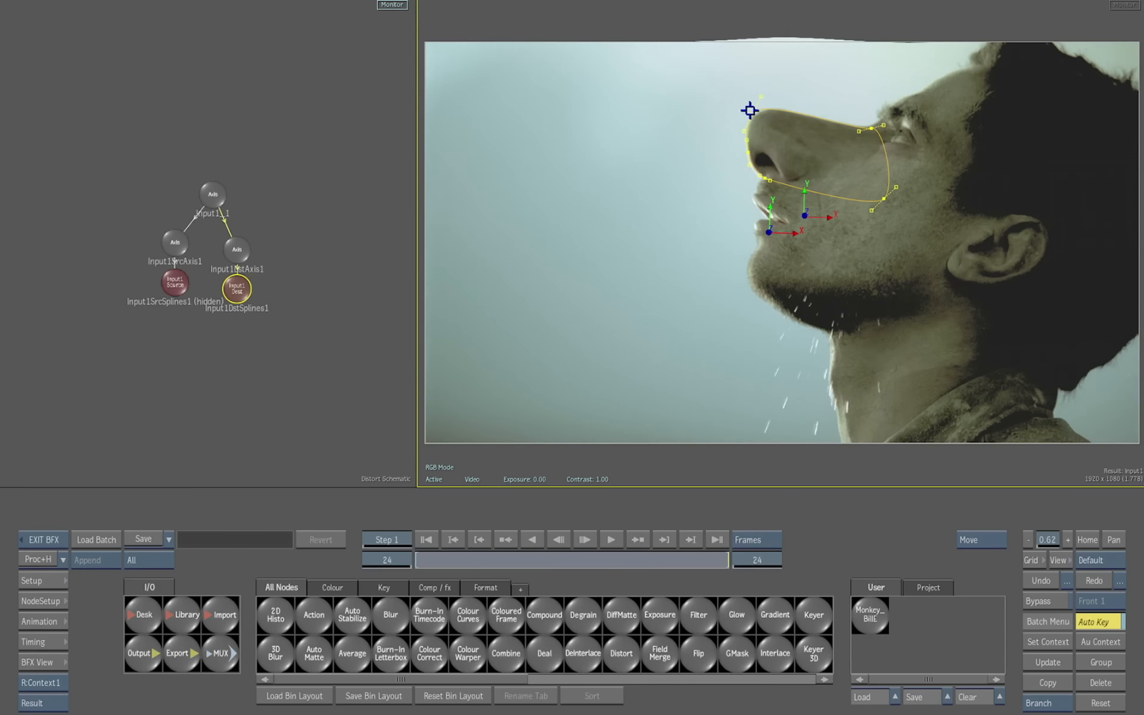
mouse_move(753, 118)
mouse_down()
mouse_move(687, 71)
mouse_move(763, 84)
mouse_move(752, 95)
mouse_up()
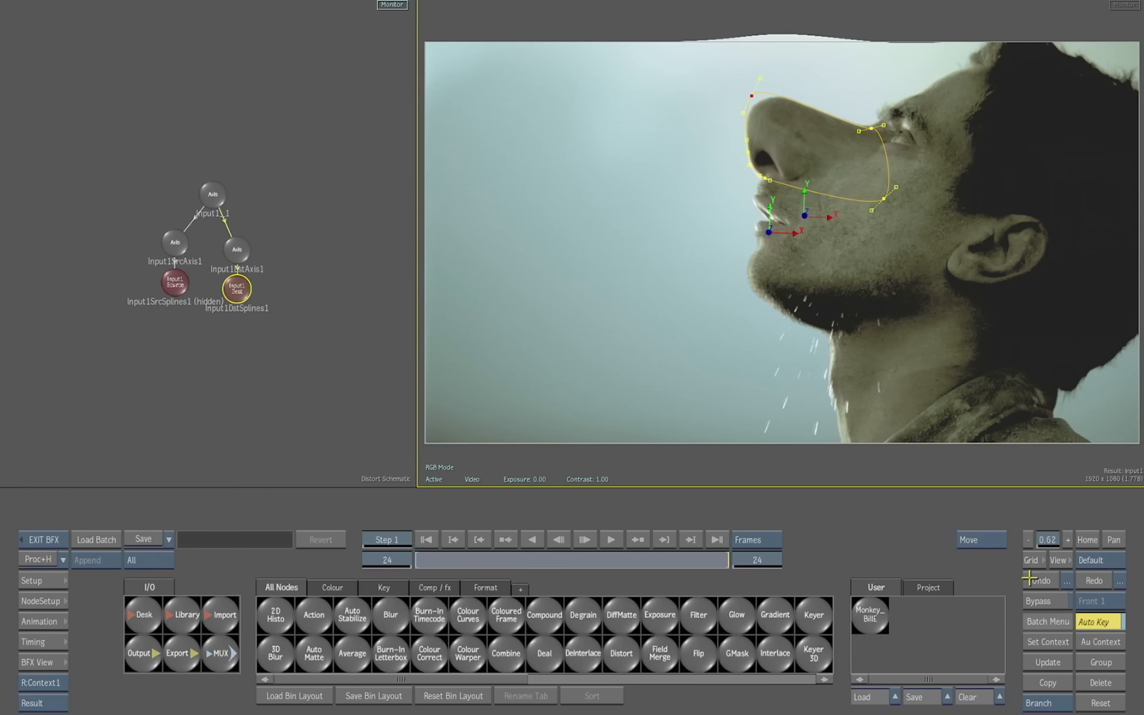
click(1034, 579)
drag(723, 559, 336, 551)
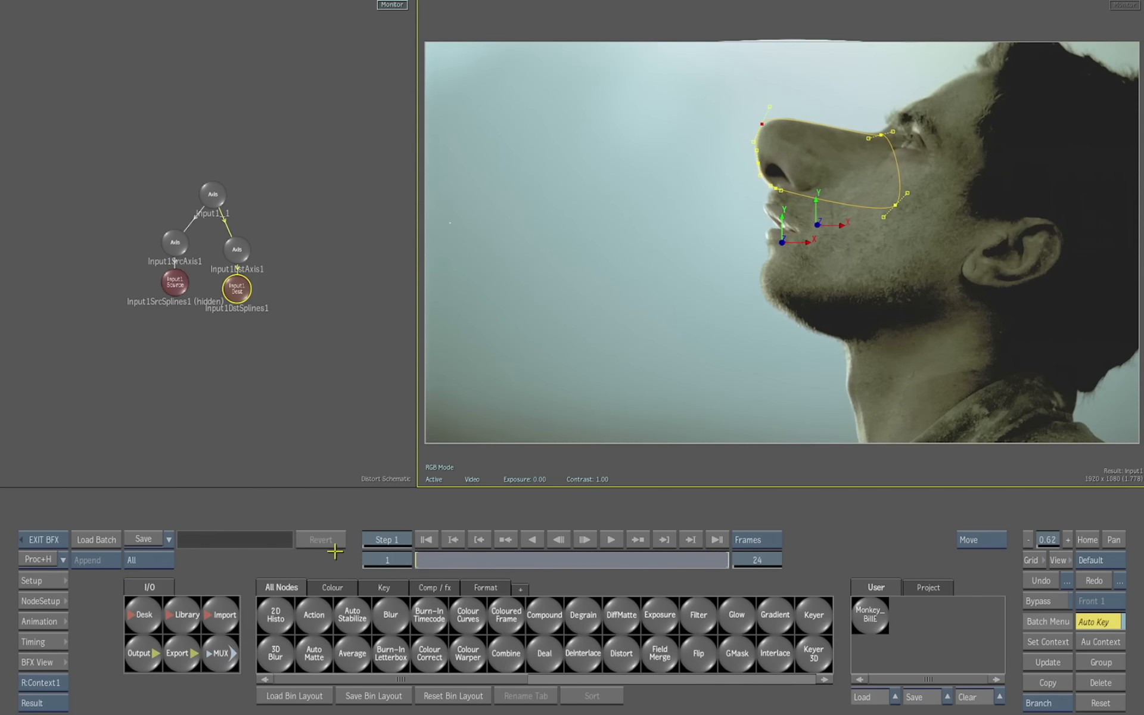
Step: Inspect the timeline of source clip 0028 and the Distort node's settings, and return to the main batch timeline
key(Escape)
double_click(421, 231)
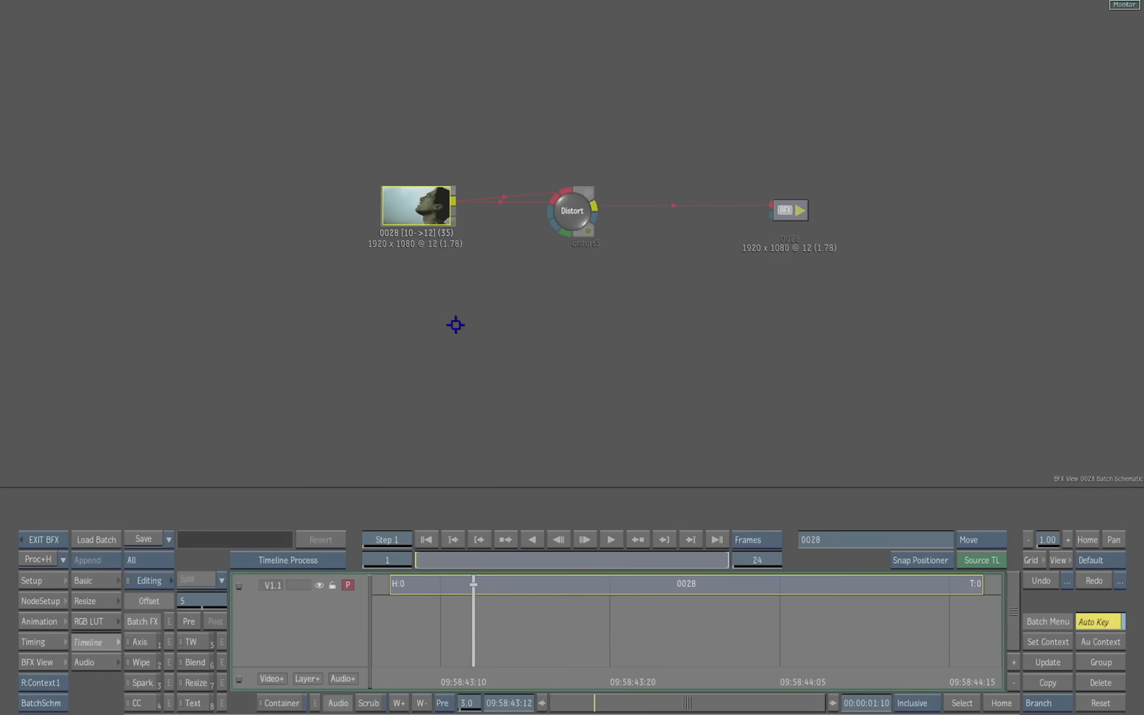
key(Escape)
double_click(572, 216)
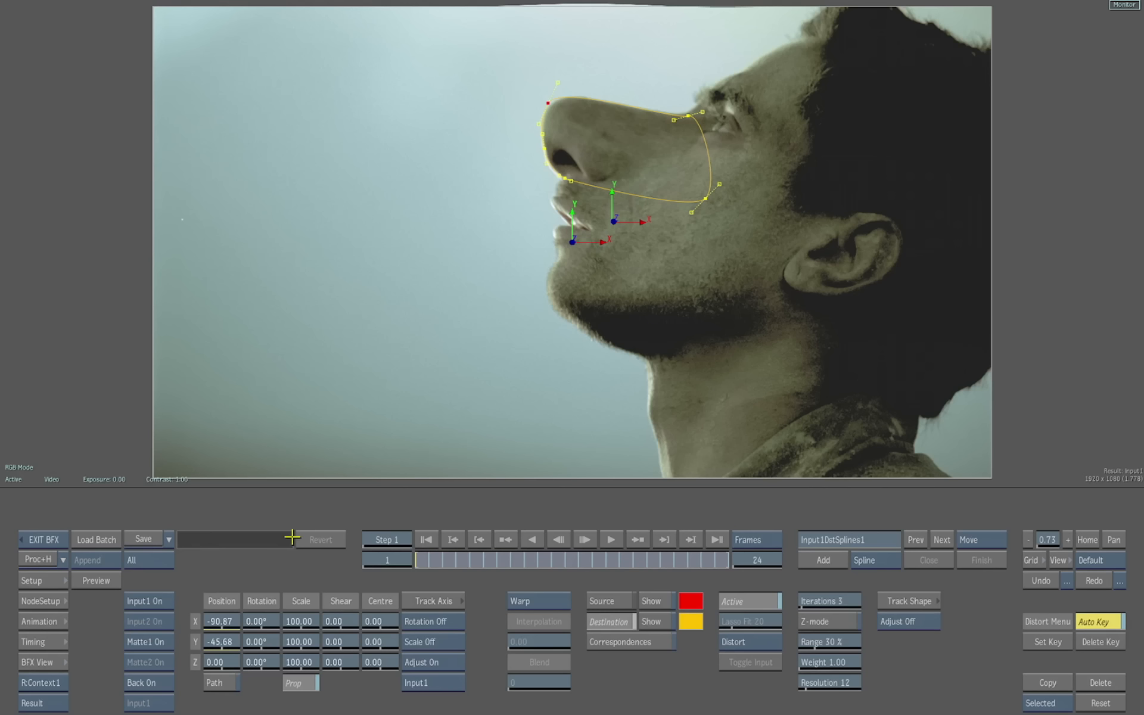
click(52, 544)
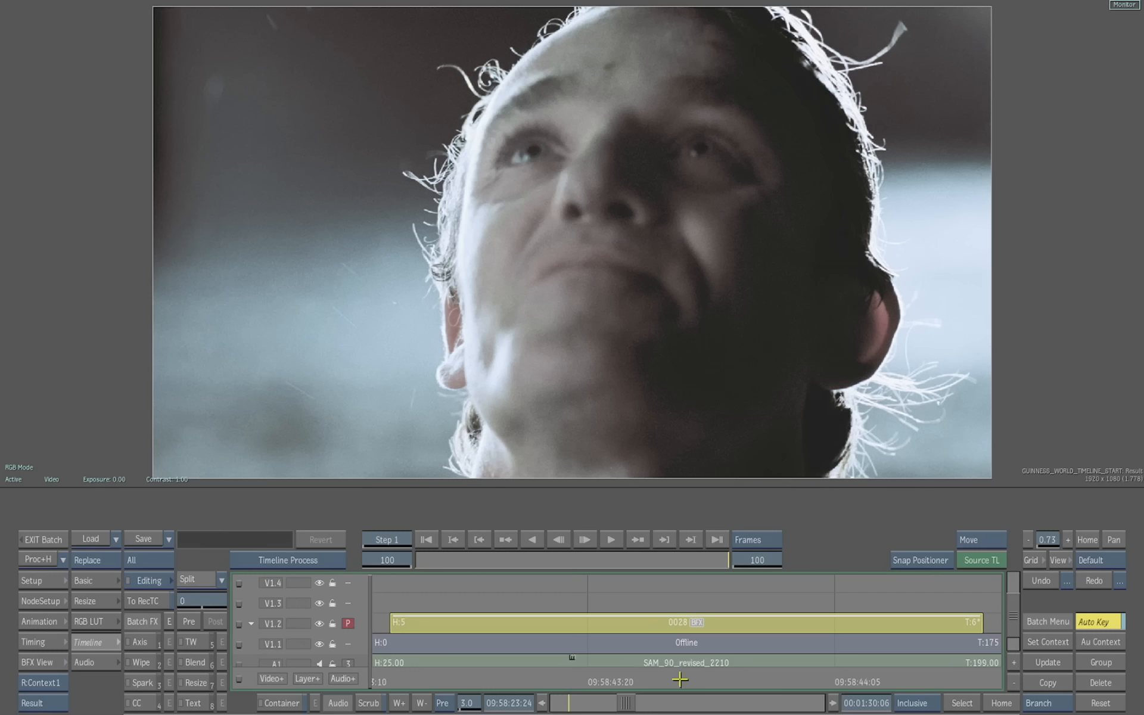
Step: Cue the timeline to frame 590 and send the GUINNESS_WORLD_TIMELINE_START clip to the FROM_LUSTRE snapshot library
drag(596, 680, 439, 676)
key(F4)
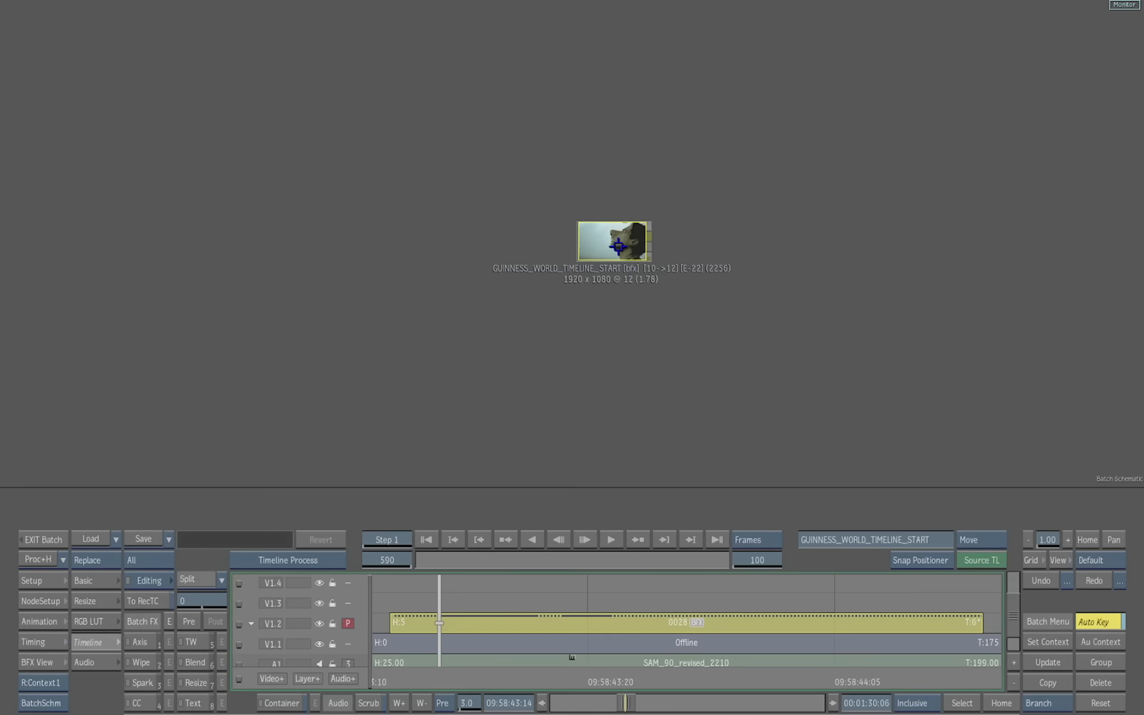
click(615, 257)
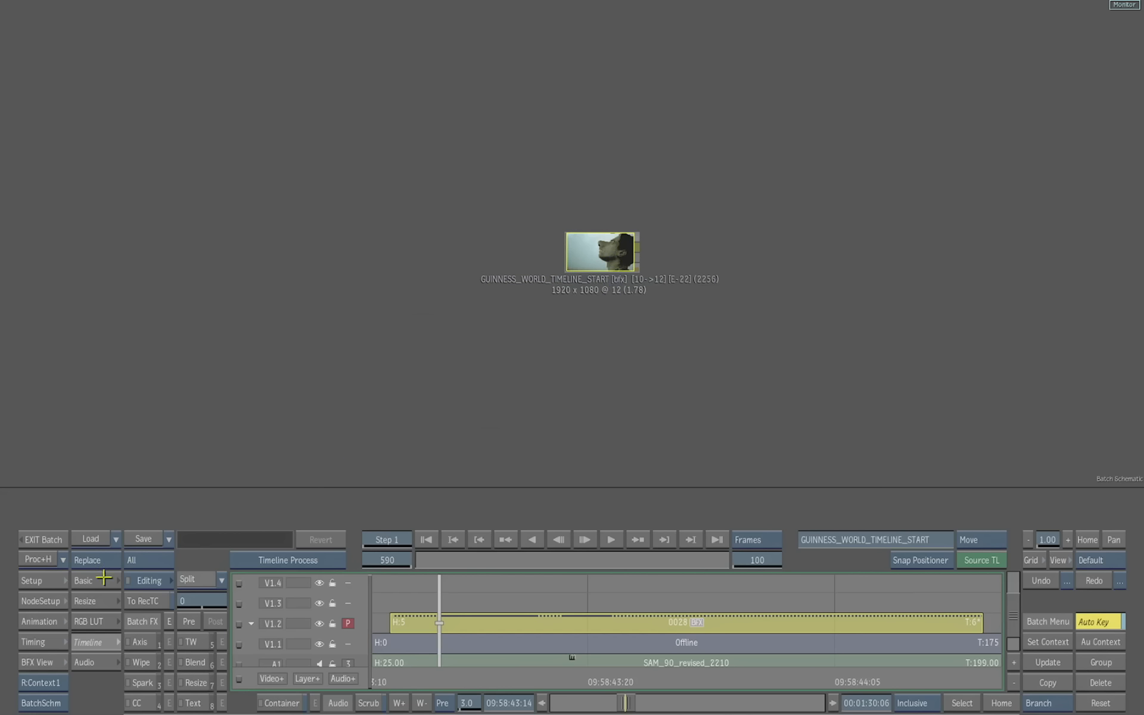
click(50, 582)
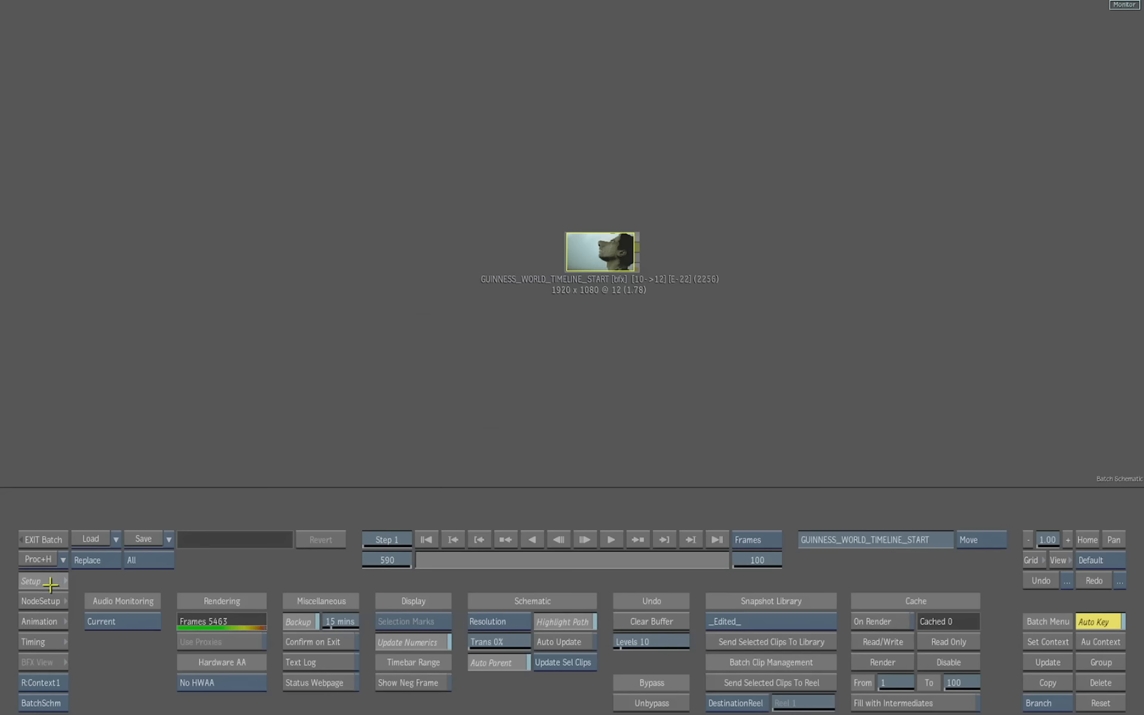
click(756, 619)
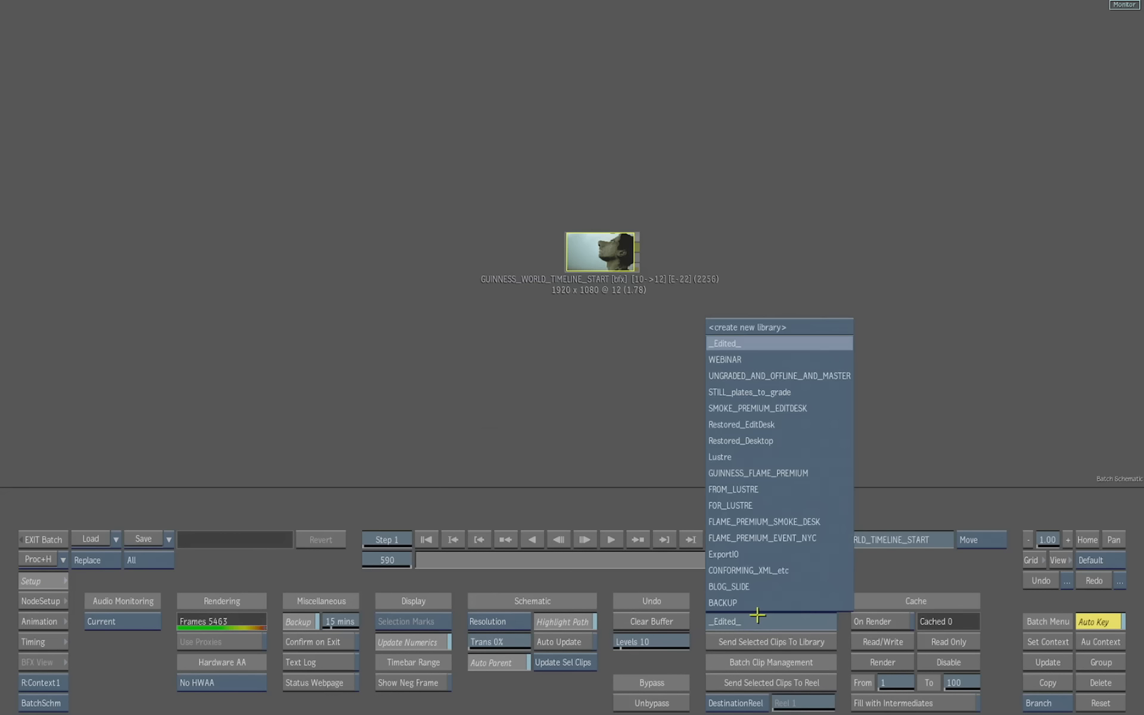
click(760, 490)
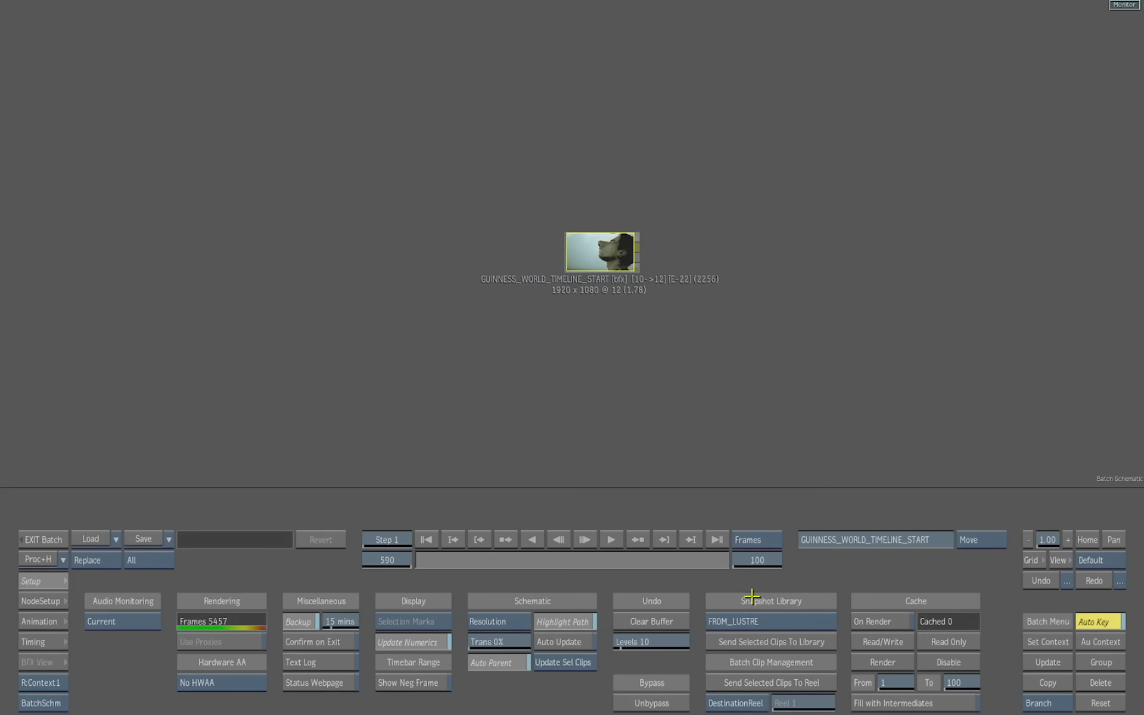
click(773, 643)
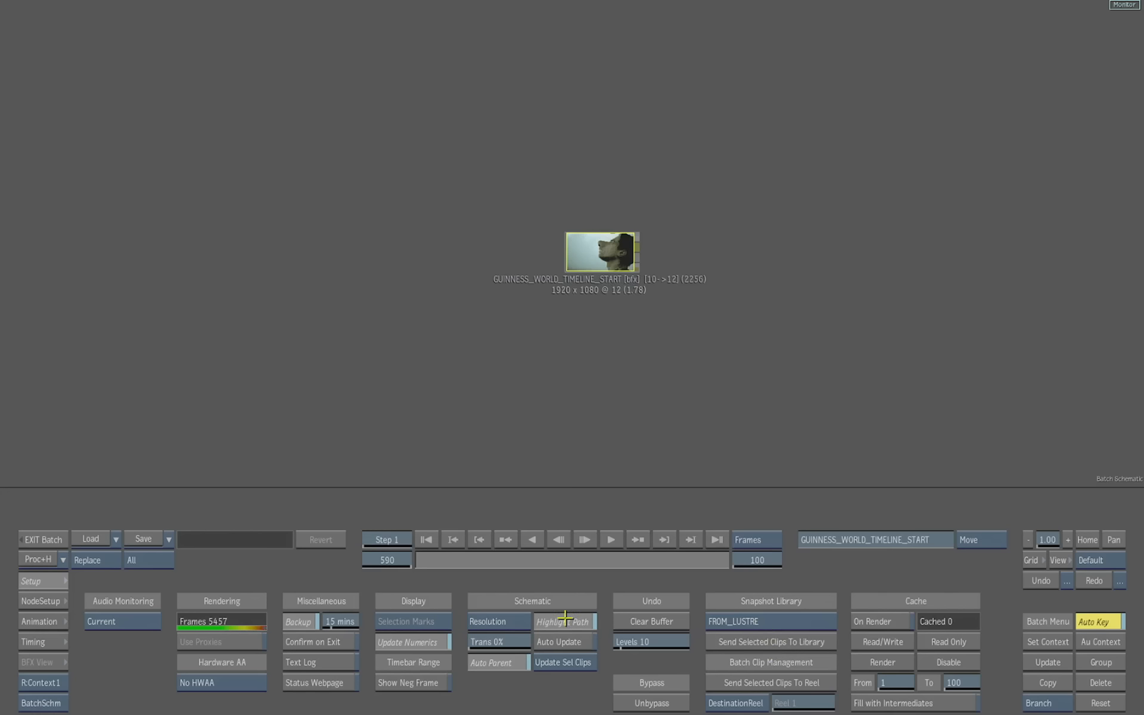
Step: In the FROM_LUSTRE library, unlink the video of the GUINNESS_WORLD_TIMELINE_START copy with the Unlink All option
click(616, 267)
click(62, 581)
click(58, 607)
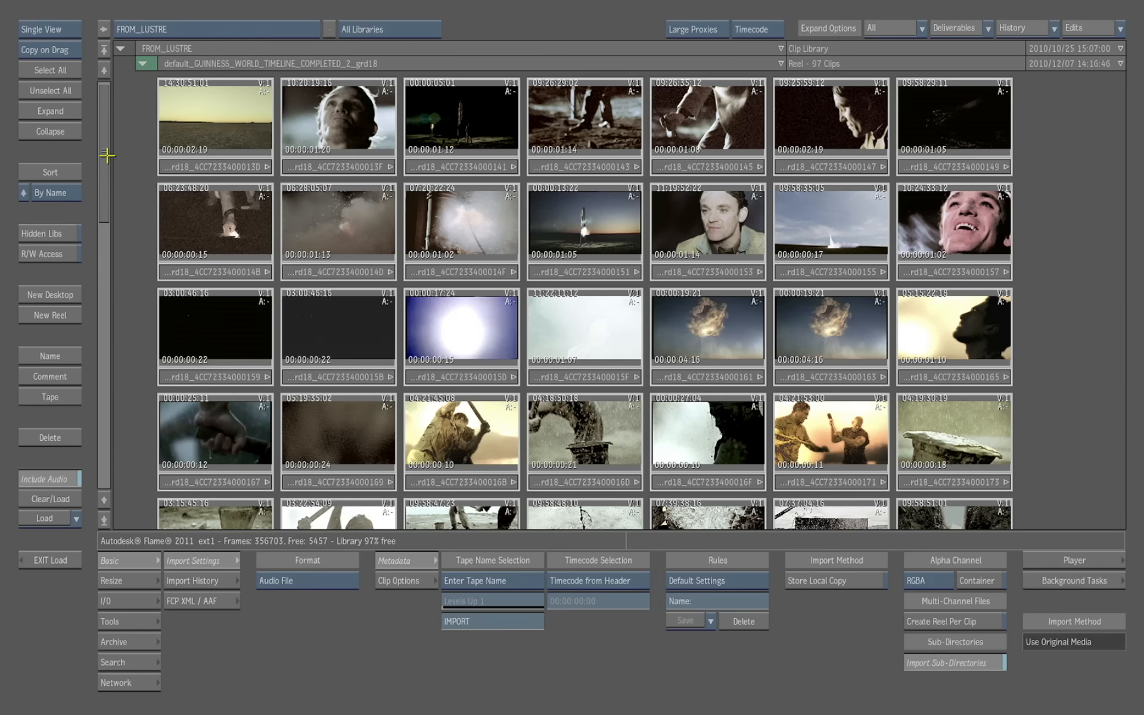
drag(108, 156, 140, 470)
click(197, 338)
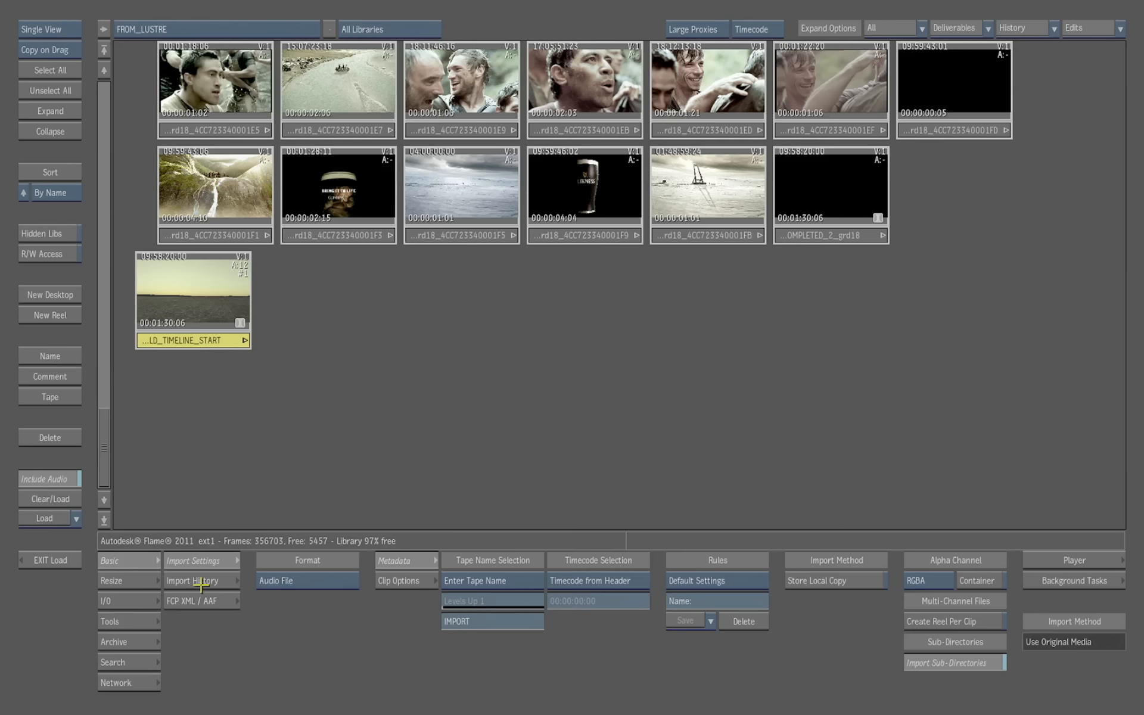
click(136, 625)
click(208, 562)
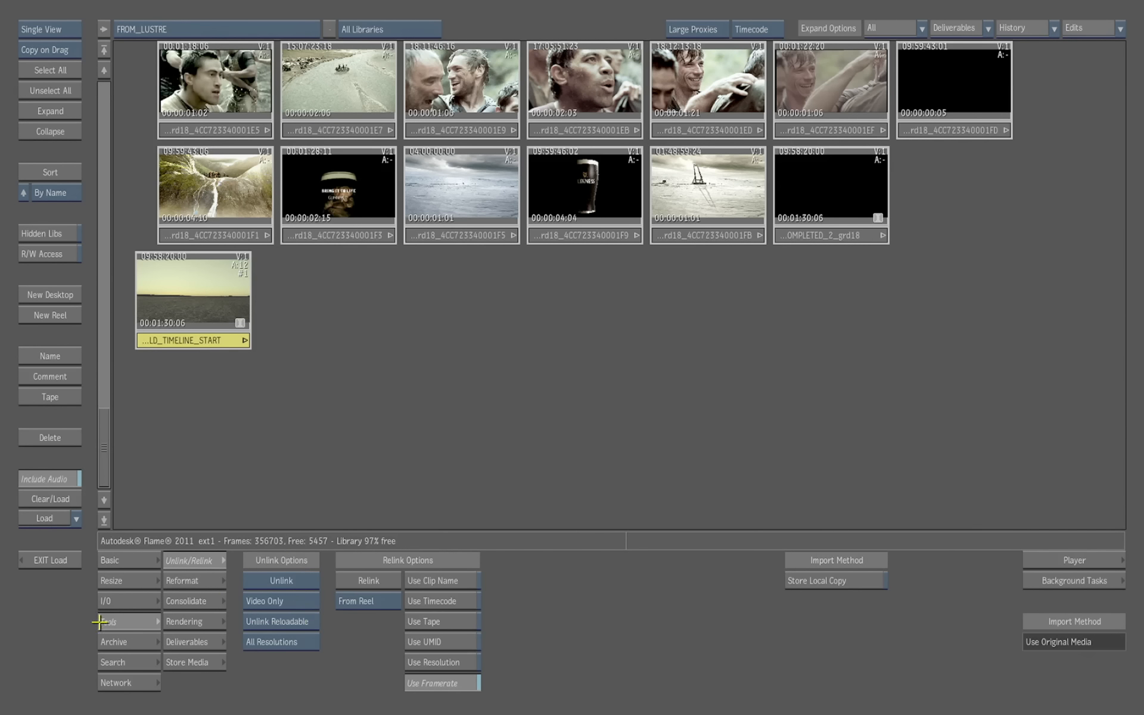
click(301, 622)
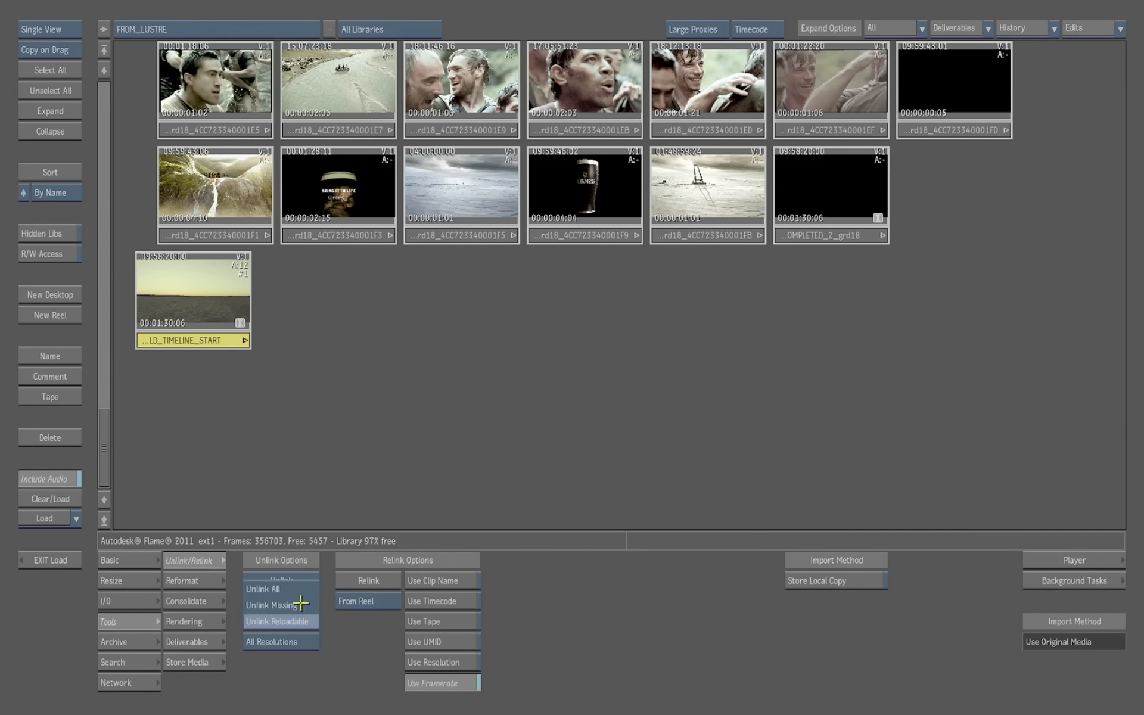
click(286, 581)
click(292, 580)
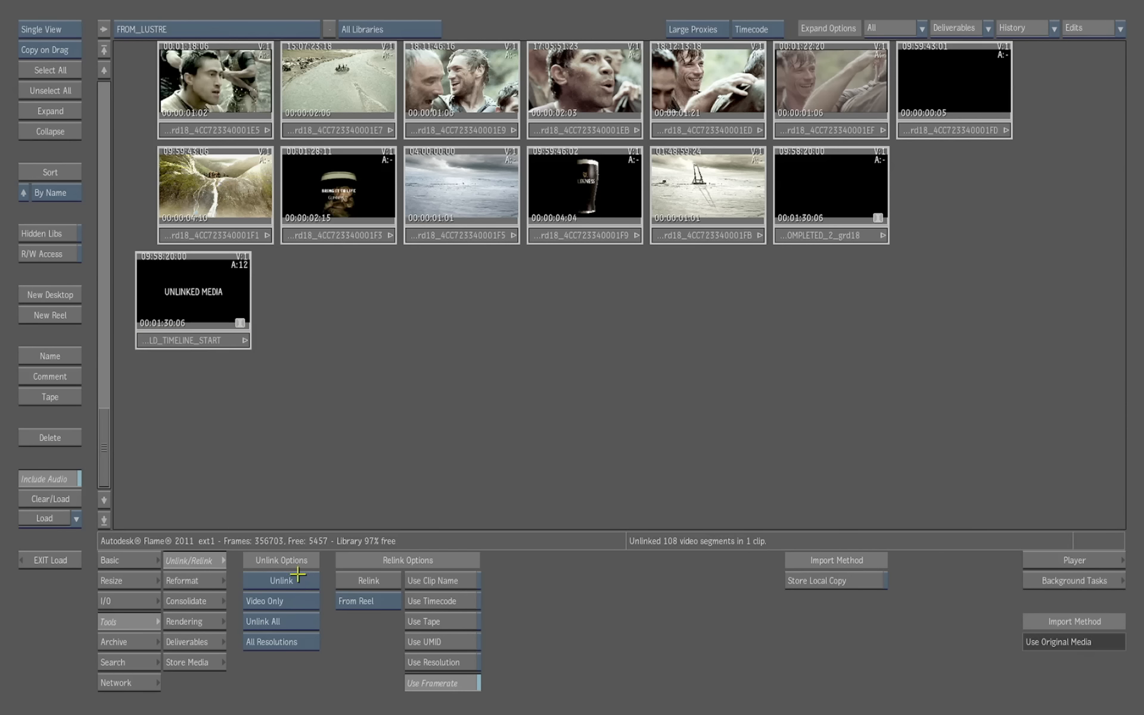
Step: Relink the unlinked timeline to the graded clips with From Library, matching by timecode and framerate
click(201, 341)
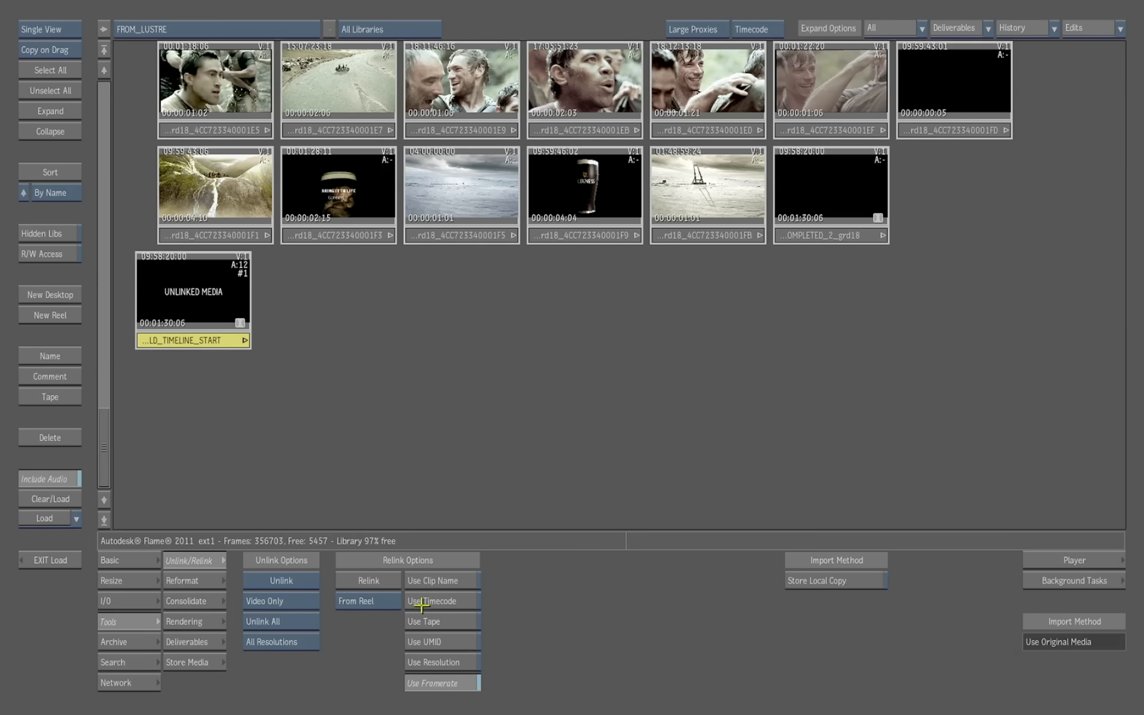
click(390, 600)
click(375, 620)
click(437, 601)
click(369, 581)
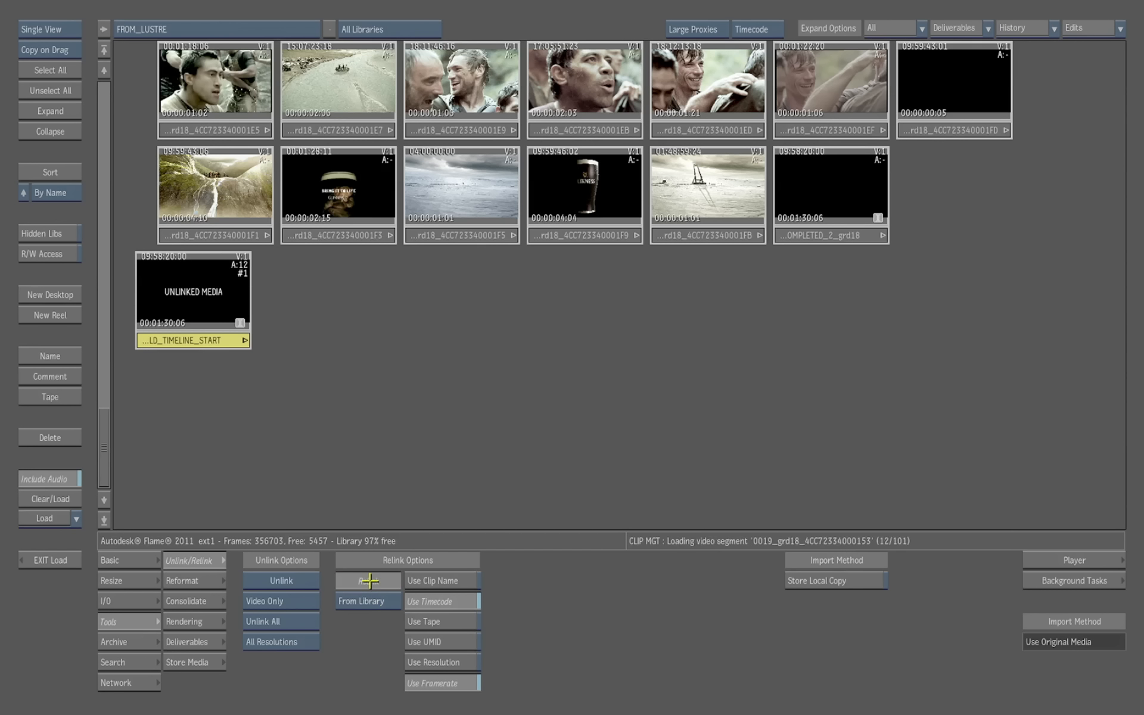
Step: Load the relinked GUINNESS_WORLD_TIMELINE_START-Rlk clip into the batch schematic and show its result image
click(190, 343)
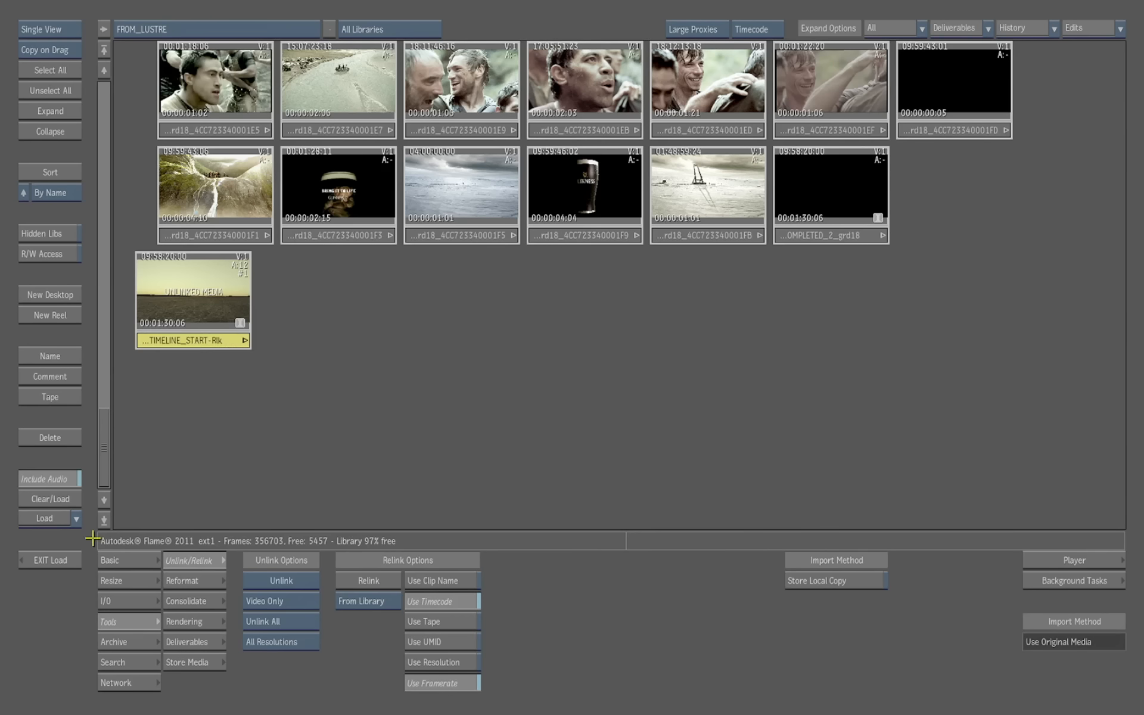
click(50, 519)
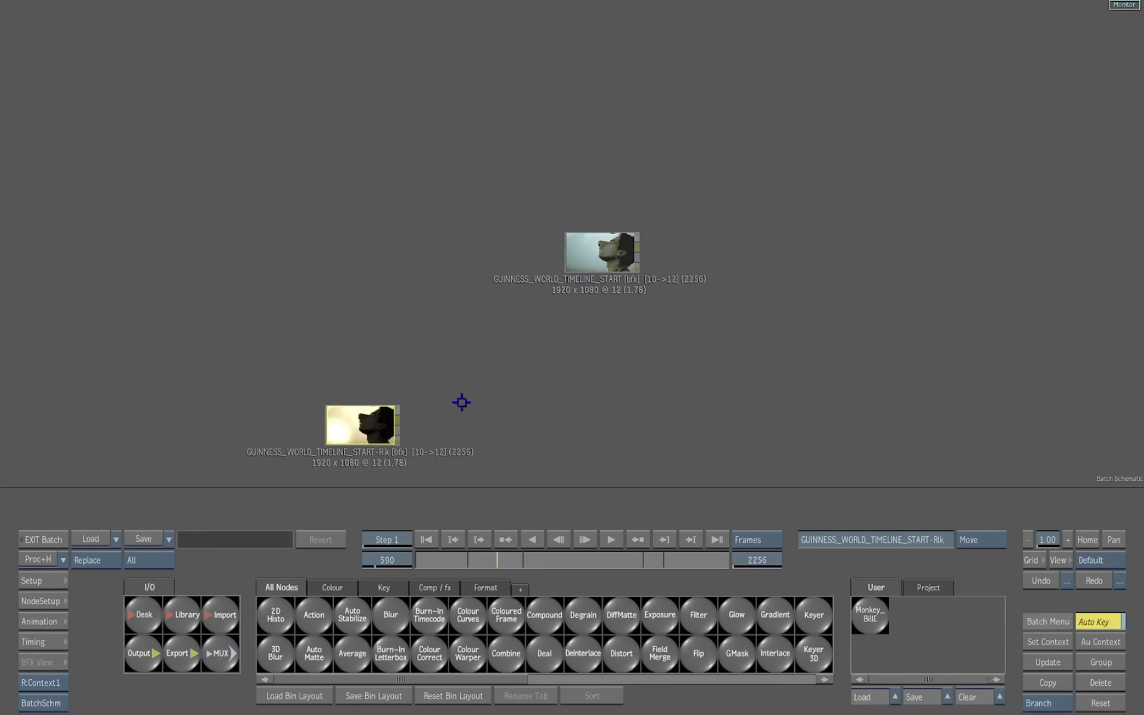
key(F4)
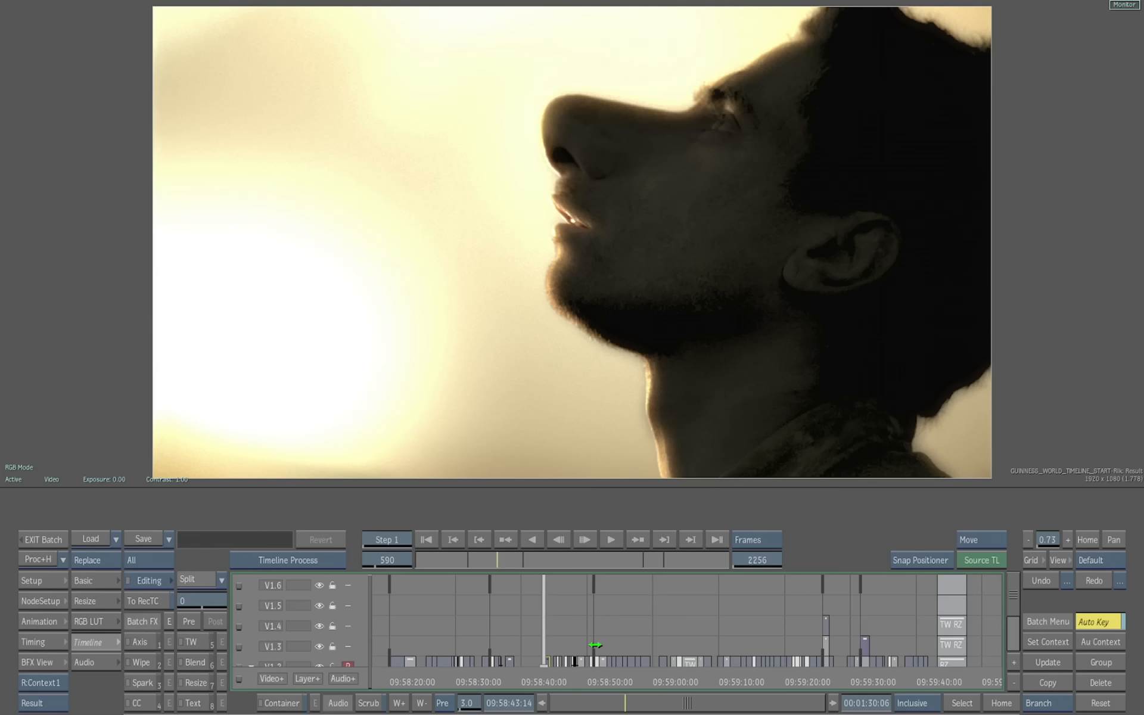
Step: Focus the relinked timeline on segment 0028 on track V1.2 and cue it to frame 588
drag(630, 706, 620, 540)
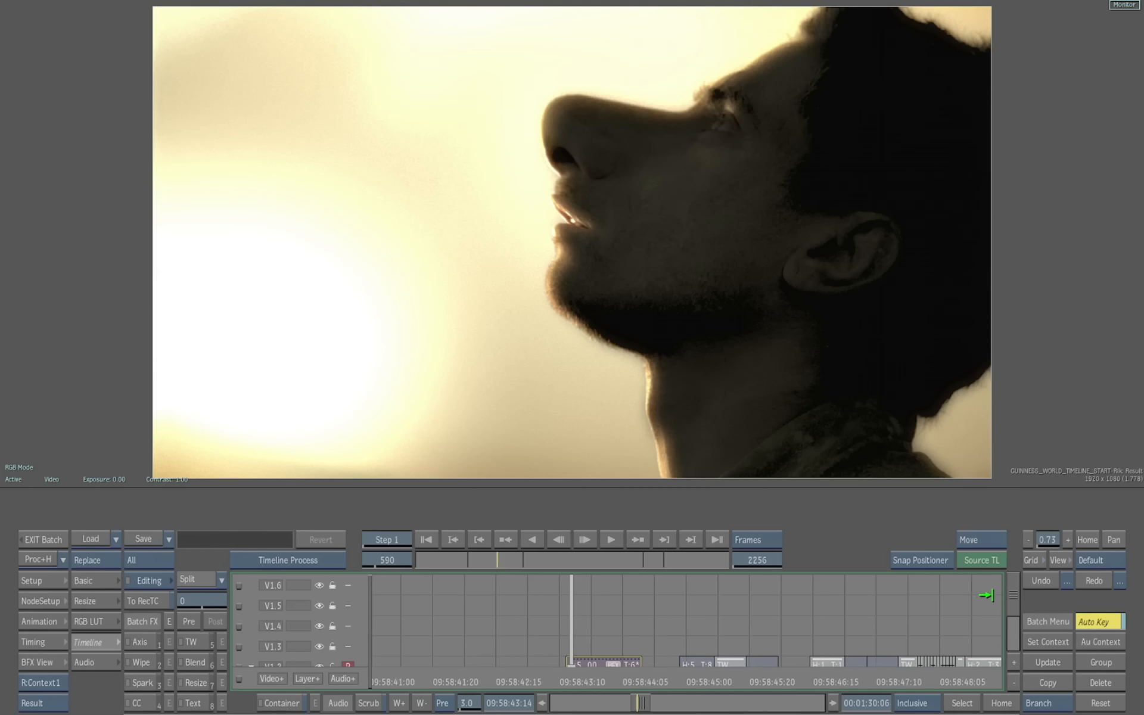
drag(1014, 595, 1011, 622)
click(620, 612)
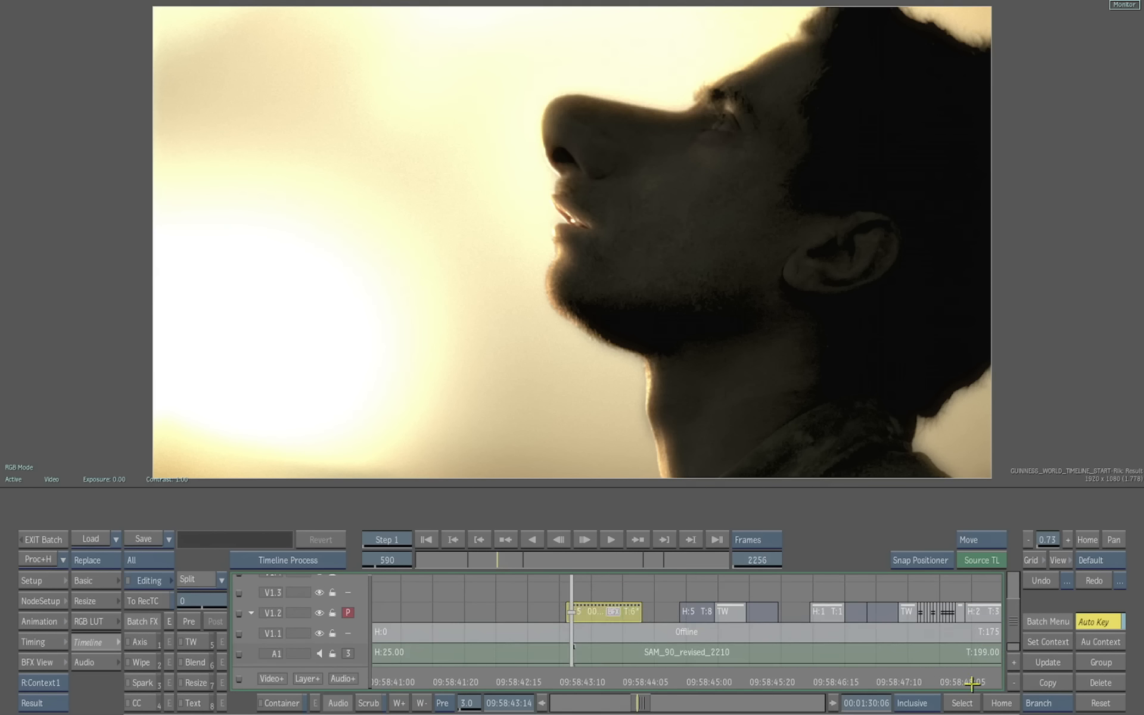
click(963, 705)
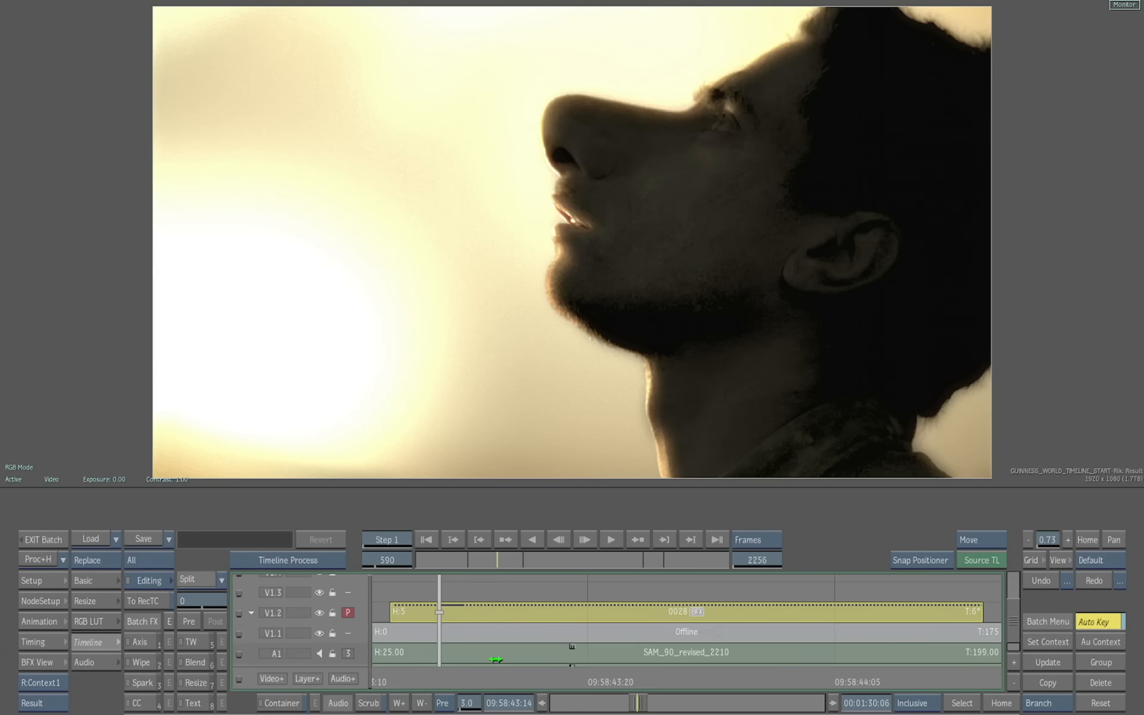
drag(450, 675, 389, 679)
Step: Open the Batch FX of the relinked segment 0028 and view its graded source clip over the first frames
click(694, 612)
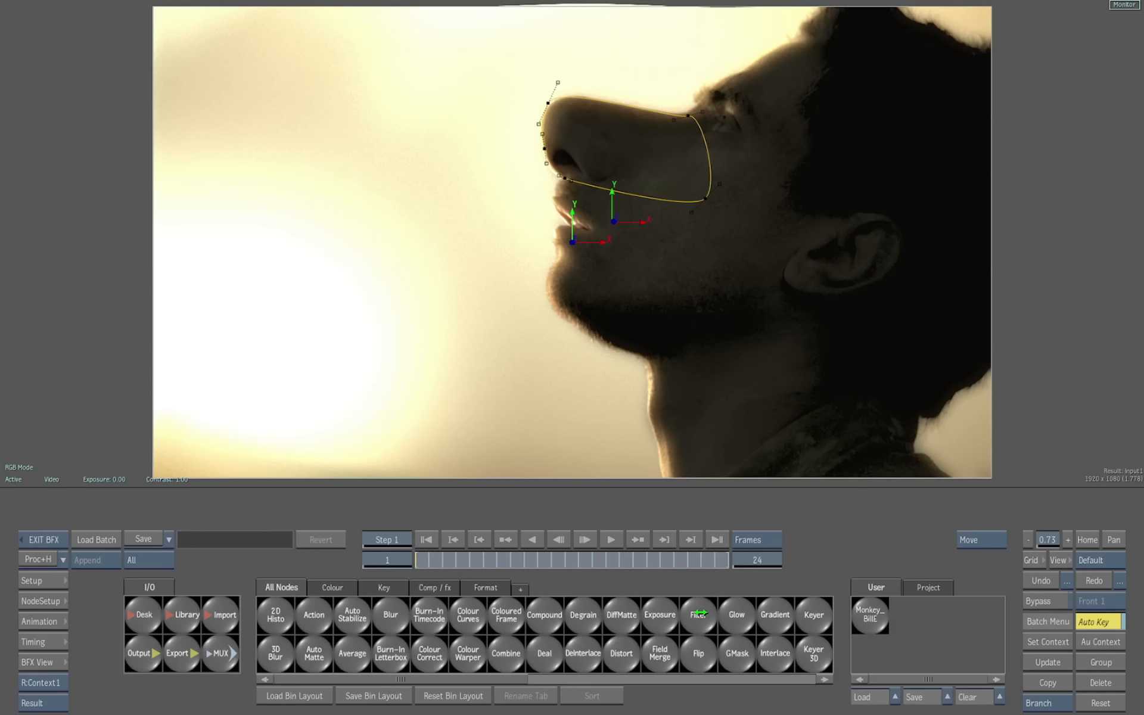
key(Escape)
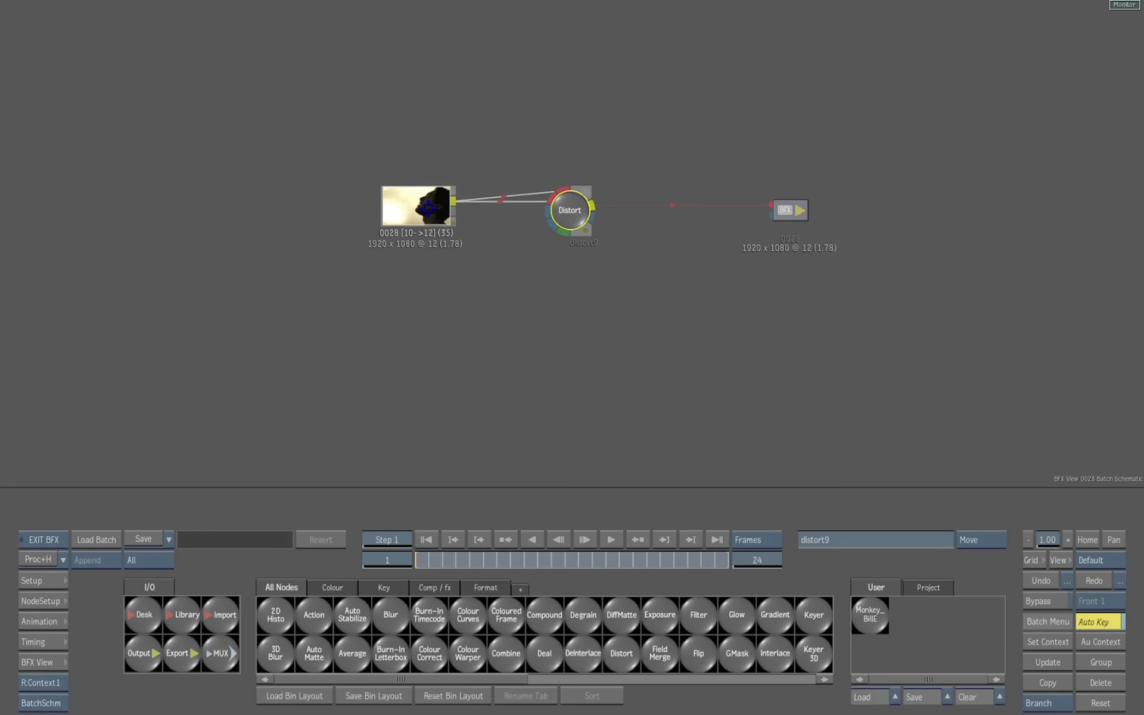
drag(425, 204, 417, 207)
key(F4)
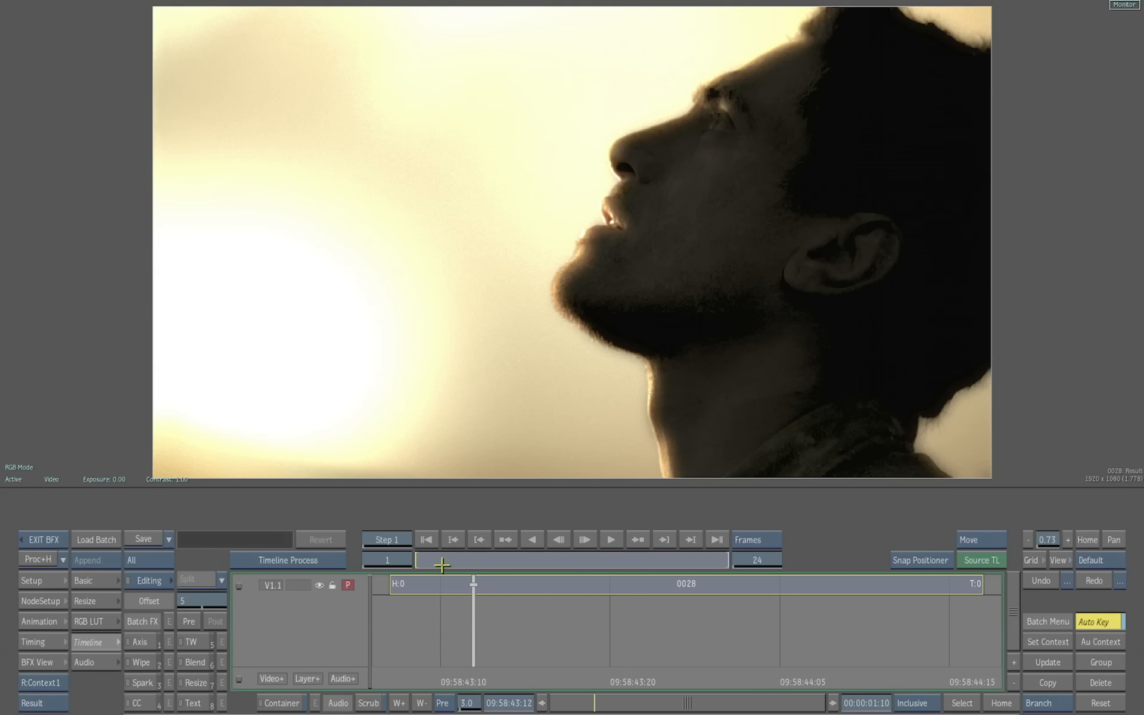
drag(442, 564, 376, 557)
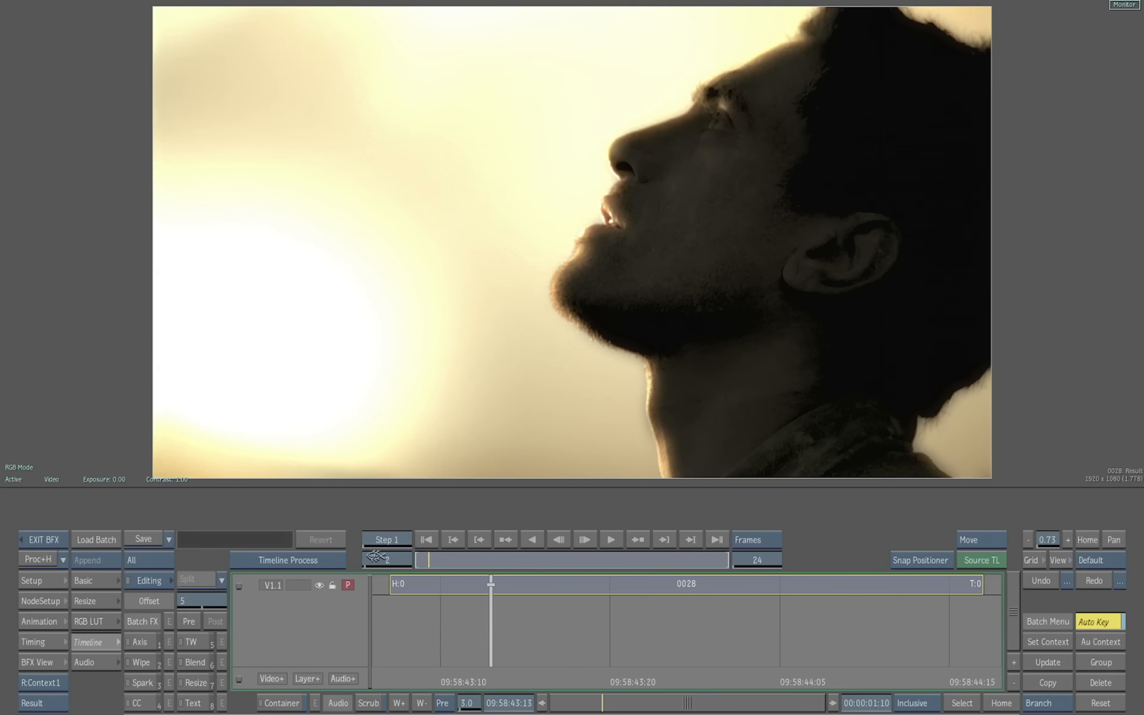
Step: Try moving the Distort node's source axis to X -286.18 on the graded shot, scrub the opening frames and undo it
key(Escape)
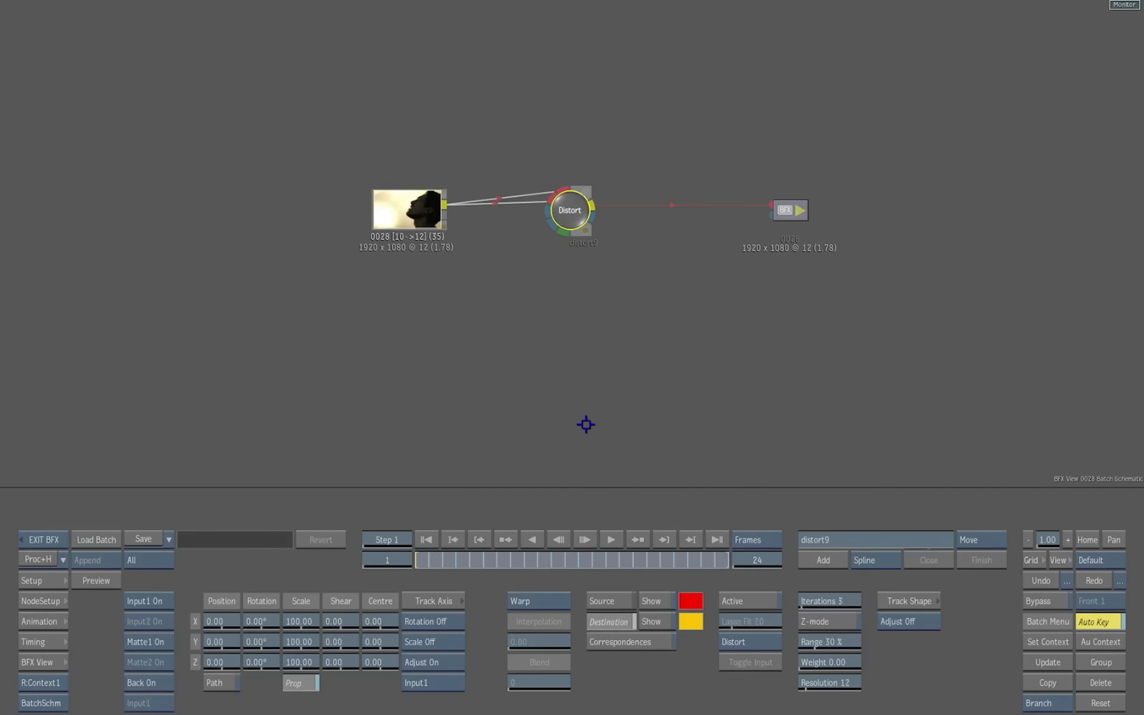
key(F4)
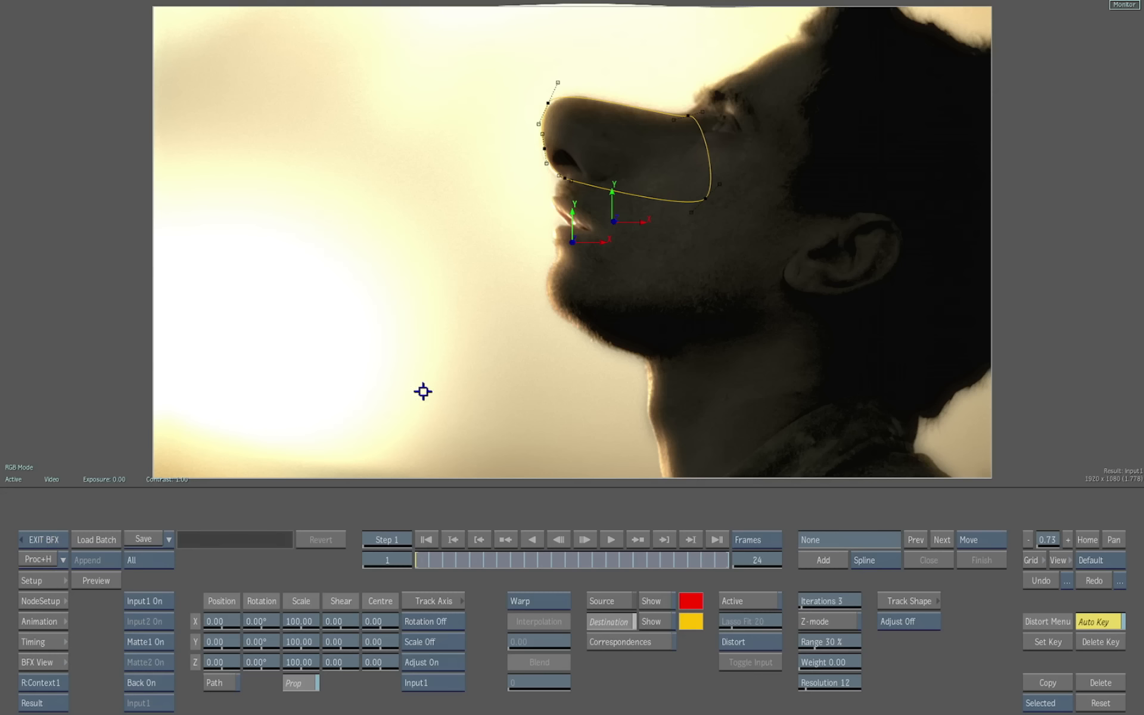
drag(604, 242, 517, 255)
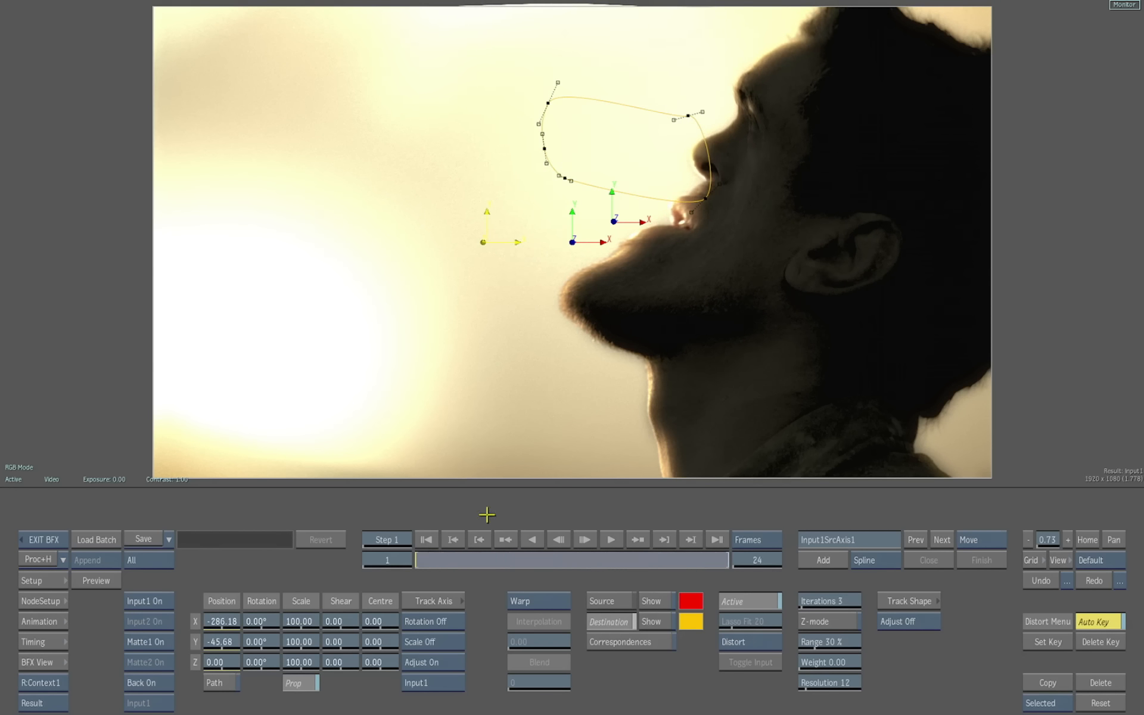
drag(430, 559, 344, 567)
click(1039, 581)
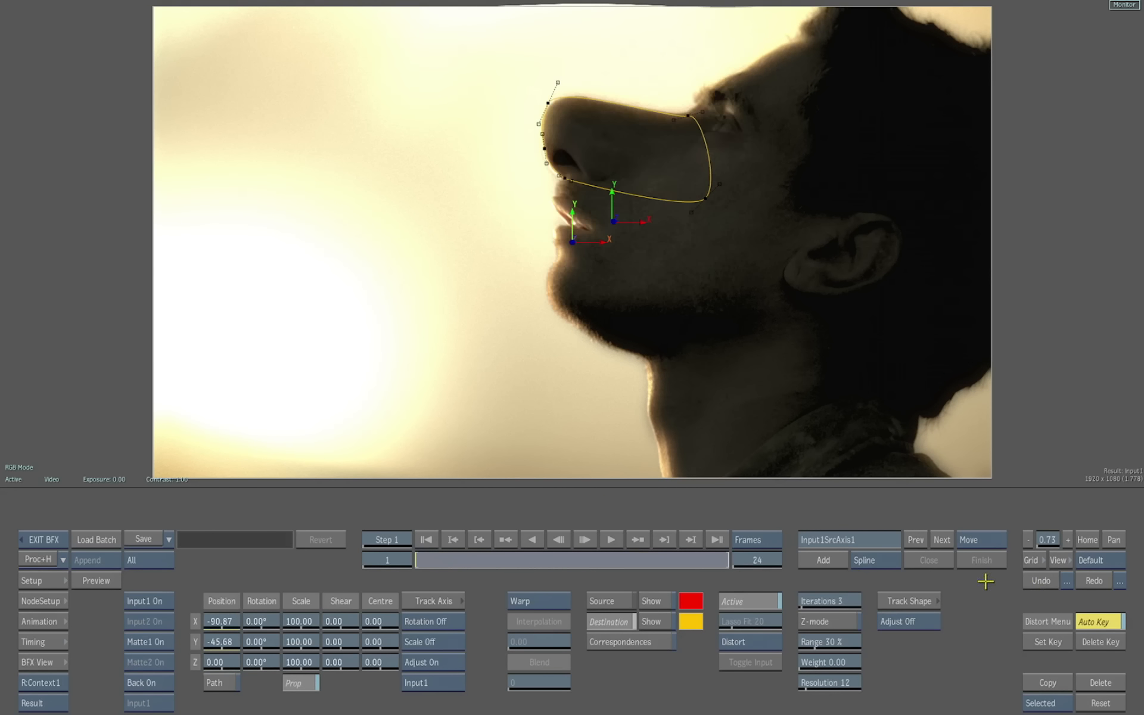
Step: Reshape the destination spline by moving its upper nose-tip point slightly up and inward, and exit the Batch FX
drag(435, 562, 369, 545)
drag(547, 102, 538, 58)
drag(537, 51, 558, 97)
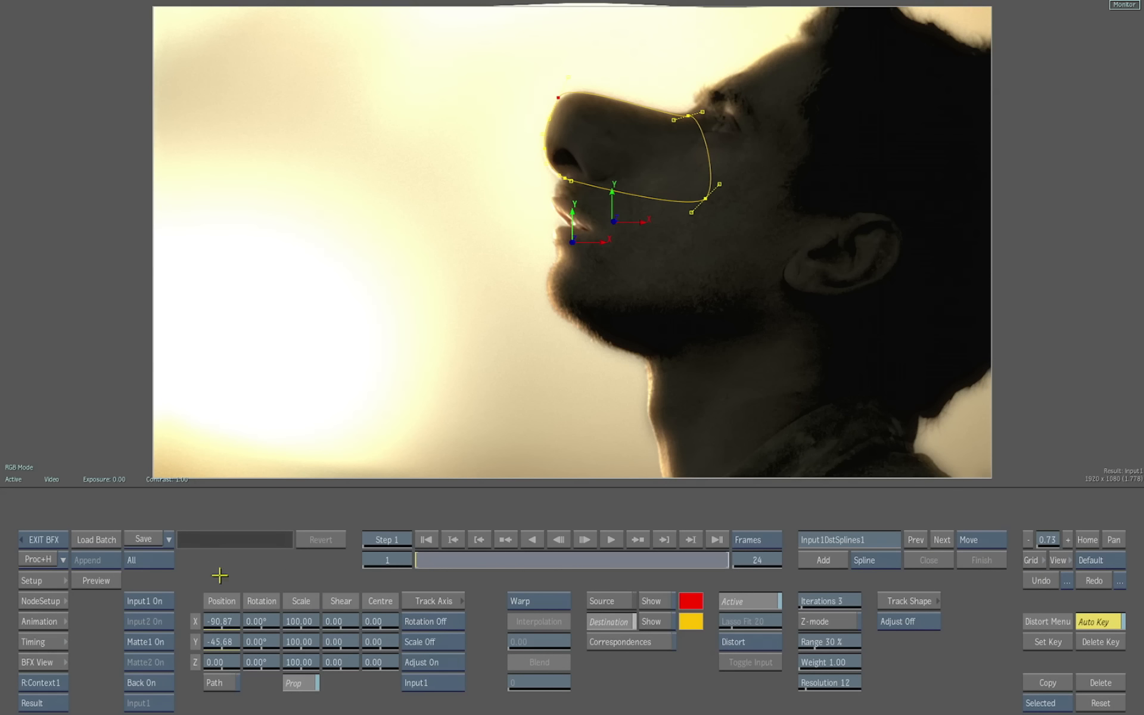
click(52, 541)
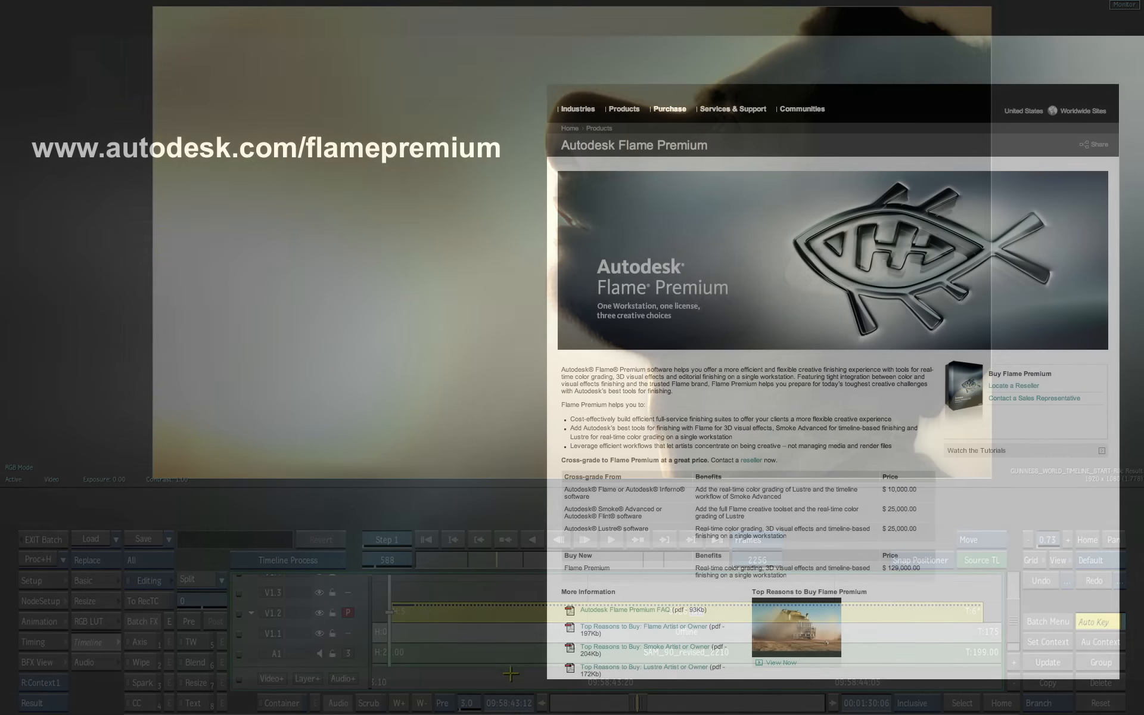